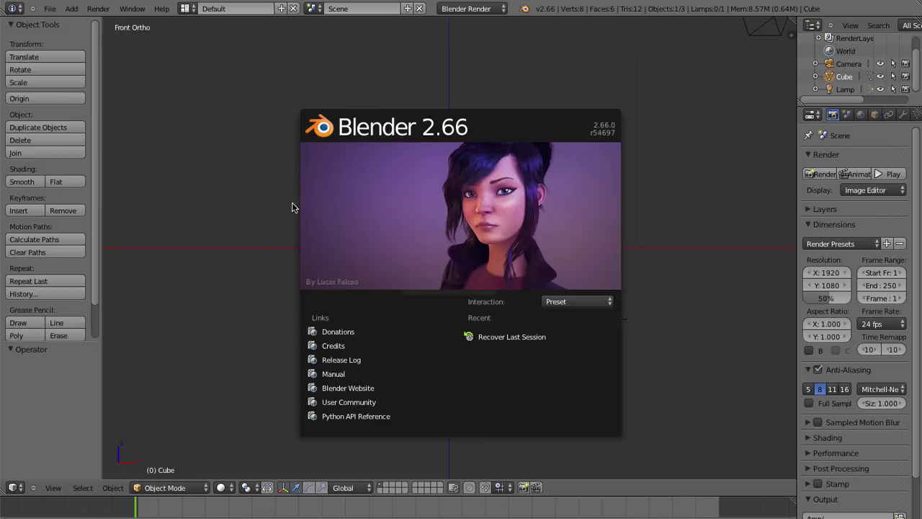
- Dismiss the Blender 2.66 splash screen after briefly reopening it
click(464, 219)
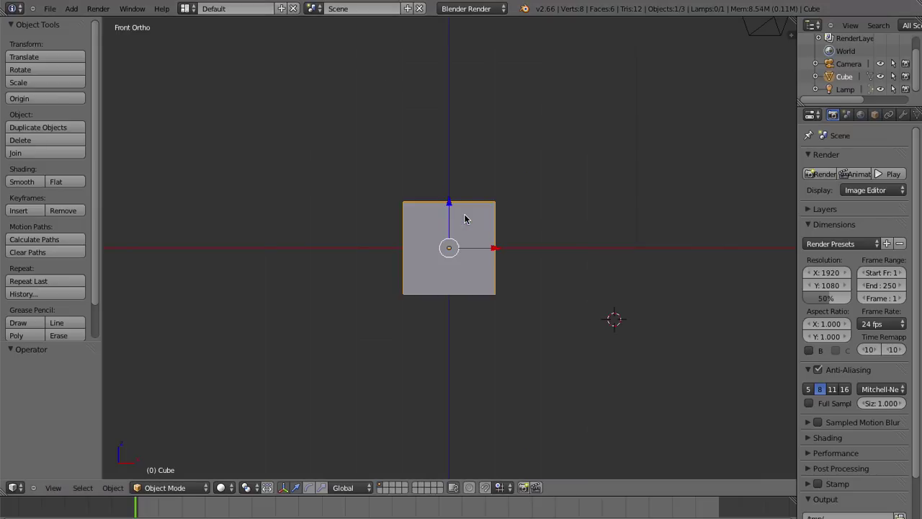
click(524, 8)
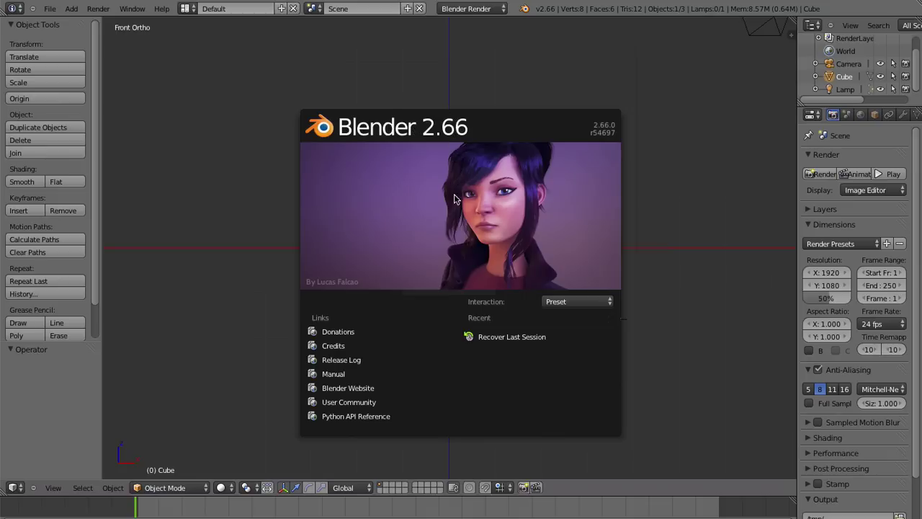
click(609, 199)
- Orbit around the default cube and briefly toggle Edit Mode on and off
mouse_move(449, 247)
middle_down()
mouse_move(469, 220)
mouse_move(483, 253)
mouse_move(576, 199)
mouse_move(443, 346)
middle_up()
scroll(442, 346, down, 2)
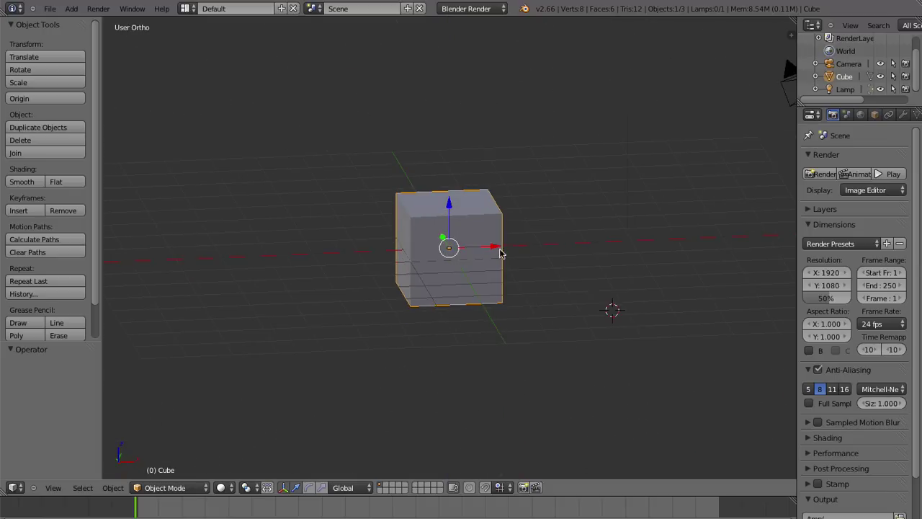
scroll(366, 167, up, 2)
mouse_move(523, 94)
middle_down()
mouse_move(366, 167)
mouse_move(512, 181)
mouse_move(401, 269)
mouse_move(570, 237)
middle_up()
scroll(512, 181, down, 2)
key(Tab)
scroll(492, 248, up, 2)
key(Tab)
- Try wireframe display in Edit Mode, then revert to solid Object Mode with the cube selected
mouse_move(666, 257)
middle_down()
mouse_move(354, 274)
mouse_move(622, 249)
mouse_move(562, 255)
mouse_move(498, 238)
middle_up()
key(Tab)
key(a)
key(z)
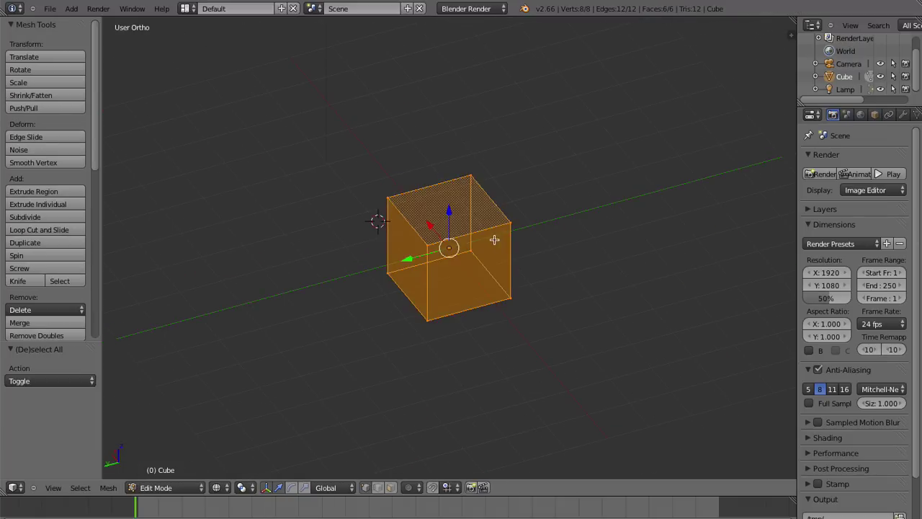
key(Tab)
key(a)
key(z)
right_click(414, 272)
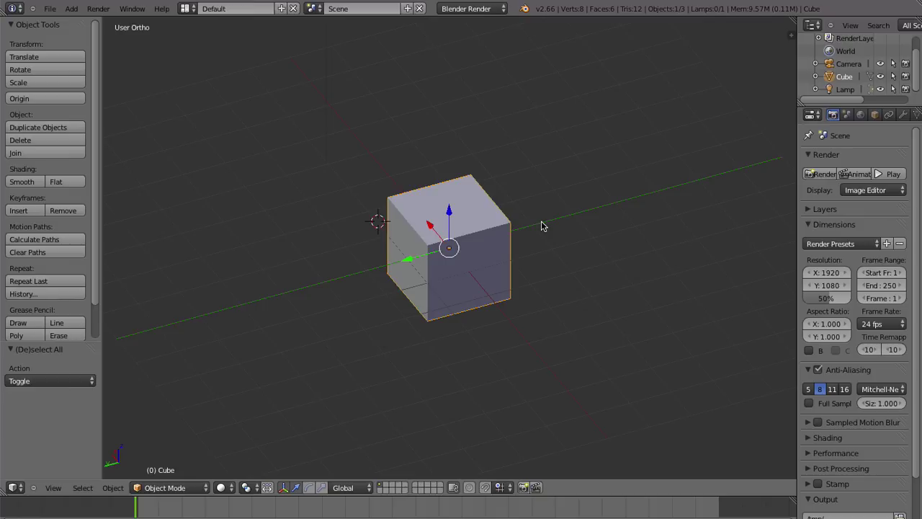
- Put the cube into Edit Mode with wireframe display and nothing selected
mouse_move(404, 223)
middle_down()
mouse_move(569, 208)
mouse_move(341, 238)
mouse_move(253, 231)
middle_up()
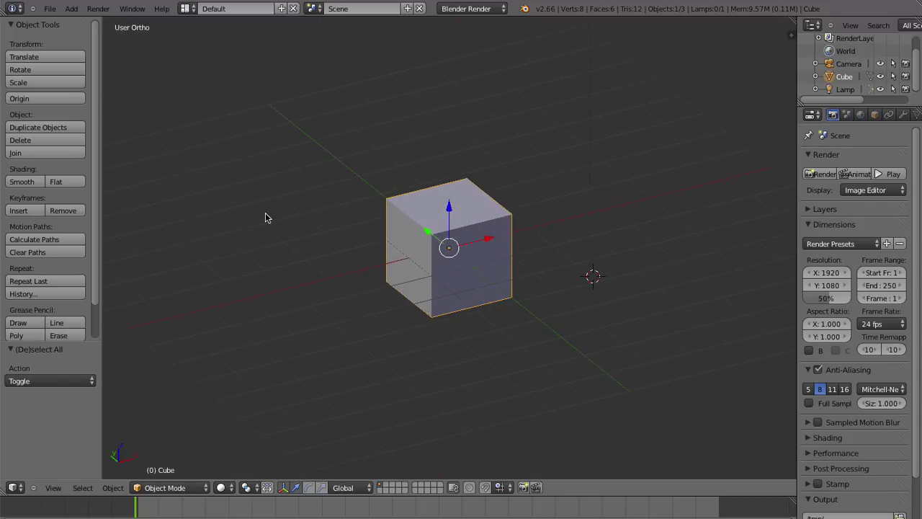
key(Tab)
key(a)
key(z)
key(a)
mouse_move(570, 241)
middle_down()
mouse_move(539, 255)
mouse_move(492, 249)
middle_up()
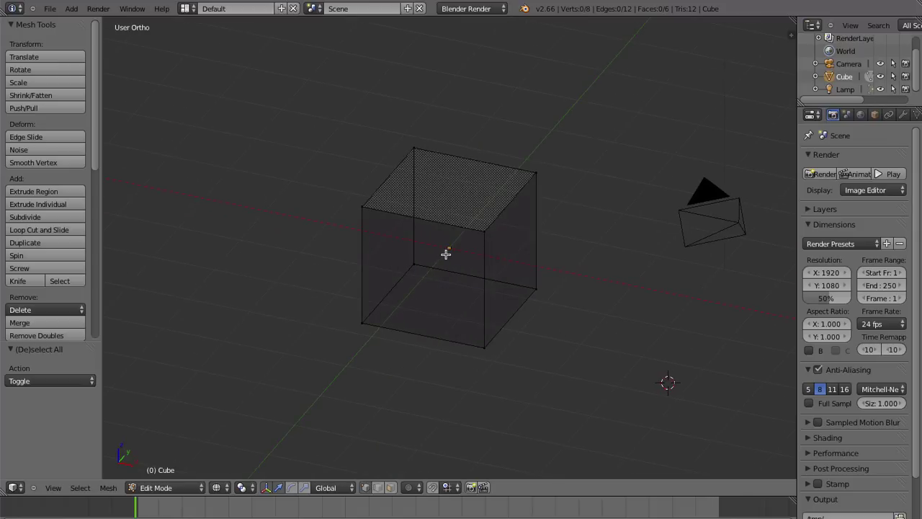
- Select a top edge, try an Edge Slide, undo it, and return to solid shading
right_click(479, 230)
shift+right_click(537, 173)
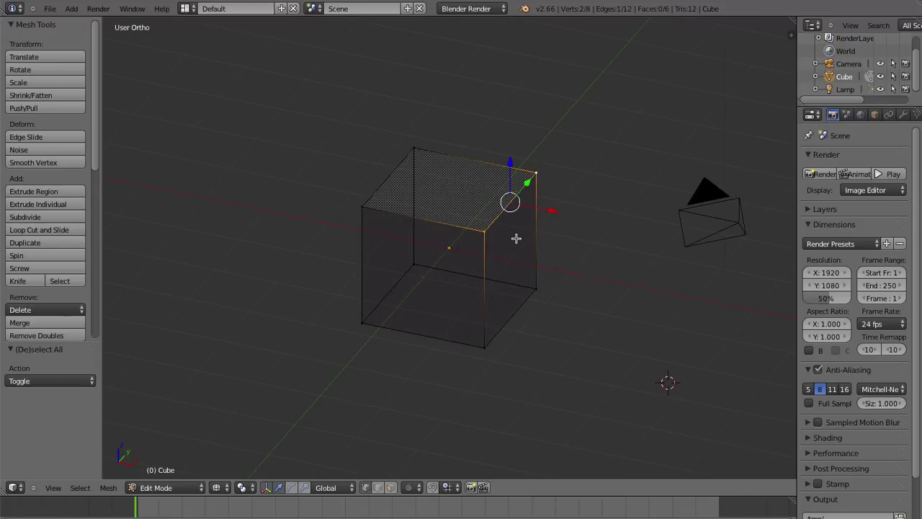
key(ctrl+e)
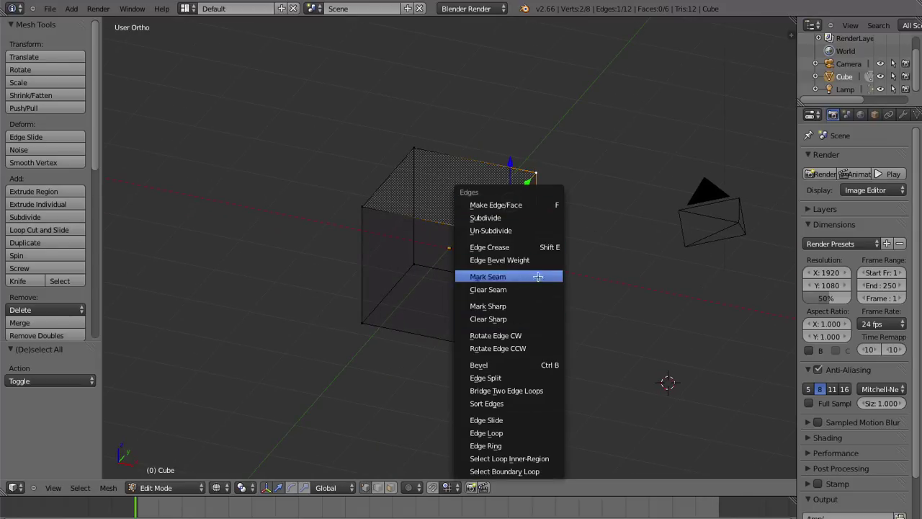
click(529, 420)
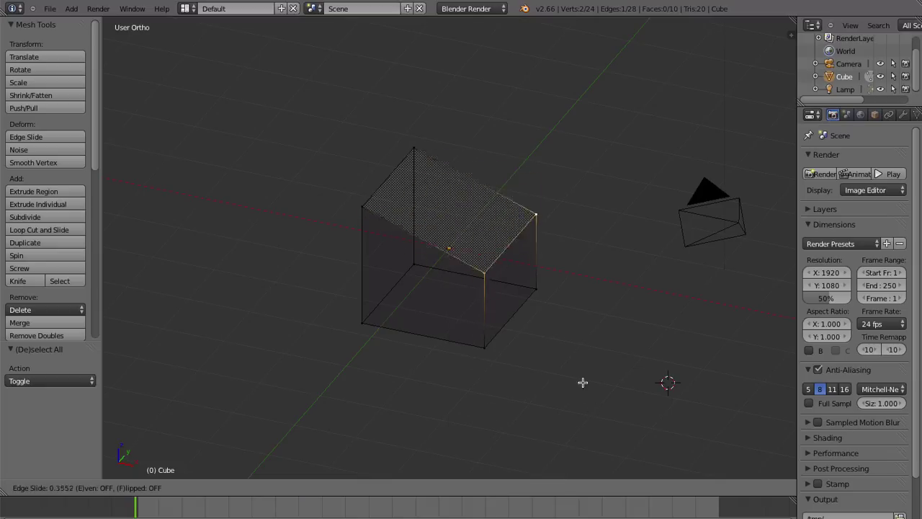
click(543, 309)
key(ctrl+z)
key(z)
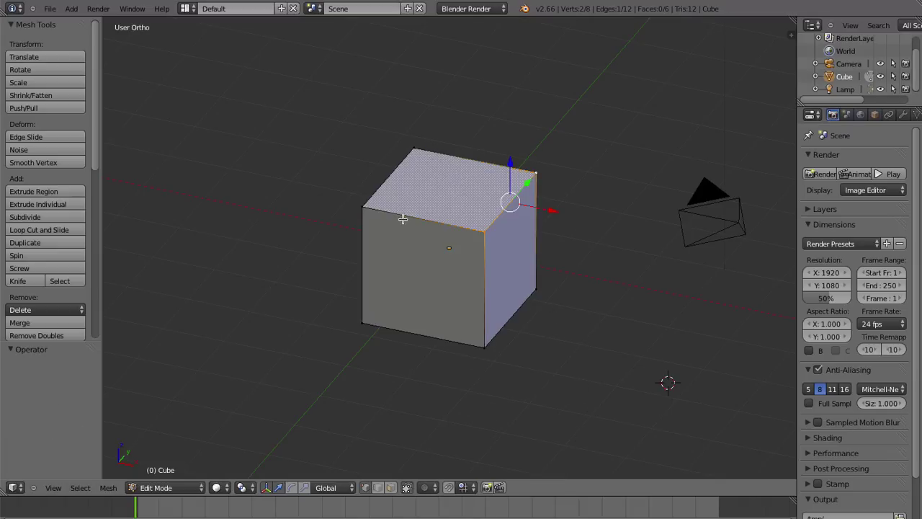
- Orbit around the cube and select its front-top corner vertex
mouse_move(403, 219)
middle_down()
mouse_move(457, 261)
mouse_move(696, 252)
mouse_move(651, 263)
mouse_move(564, 233)
middle_up()
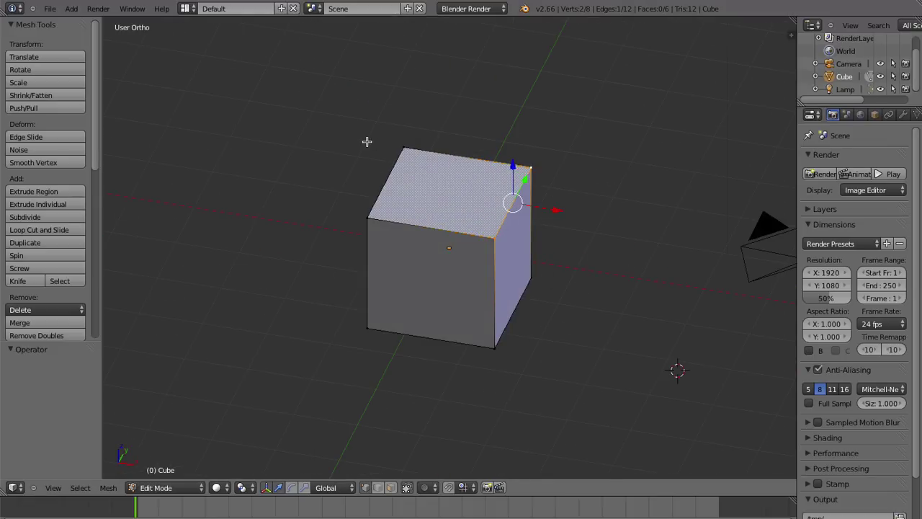
middle_drag(634, 337, 487, 317)
mouse_move(424, 147)
middle_down()
mouse_move(385, 312)
mouse_move(516, 236)
middle_up()
key(a)
right_click(472, 229)
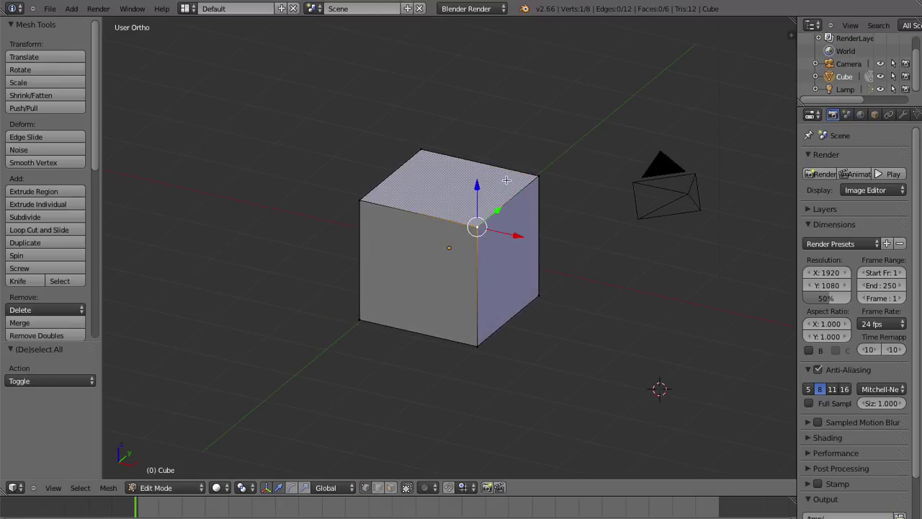
key(a)
right_drag(538, 177, 538, 238)
key(ctrl+z)
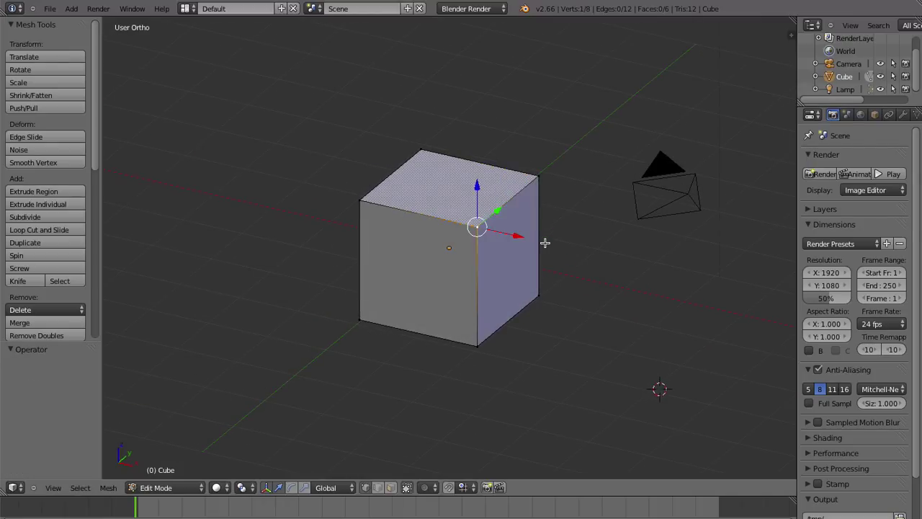
right_click(477, 225)
- Try a Vertex Slide on the corner vertex from the Ctrl+V menu, then undo it
key(ctrl+v)
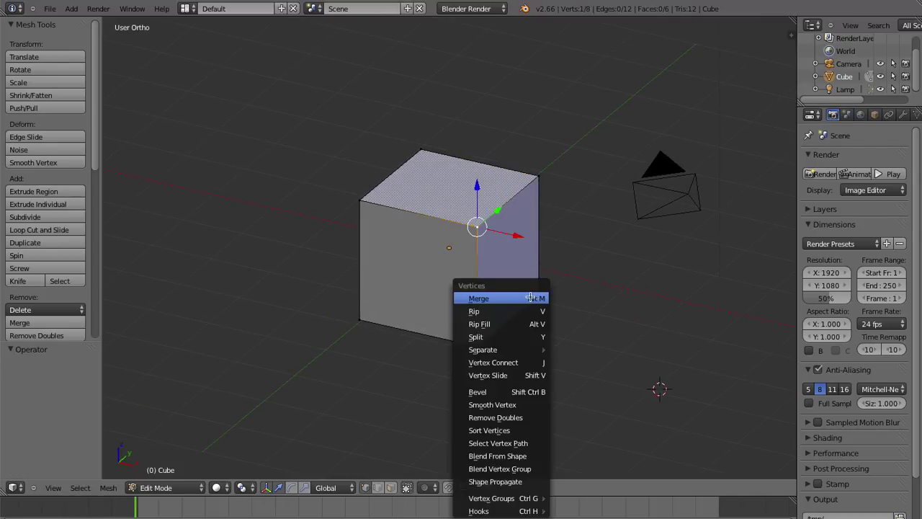
click(526, 375)
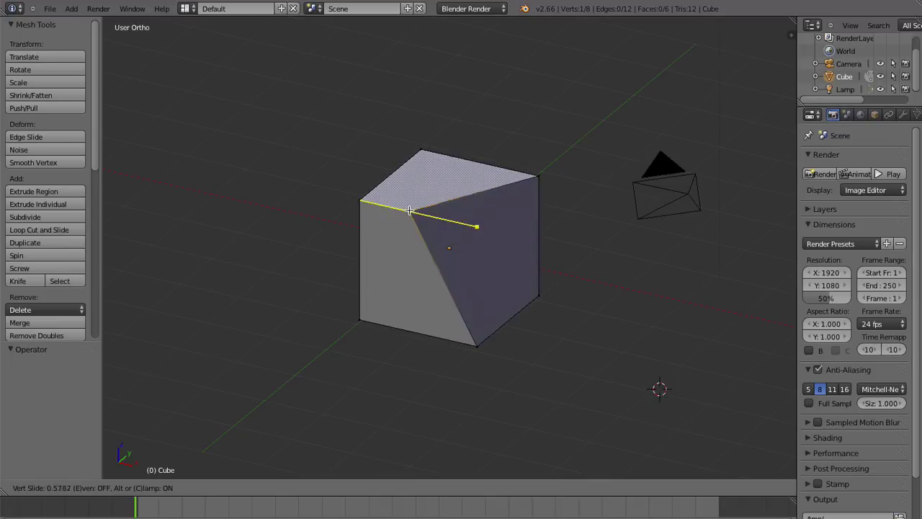
click(517, 297)
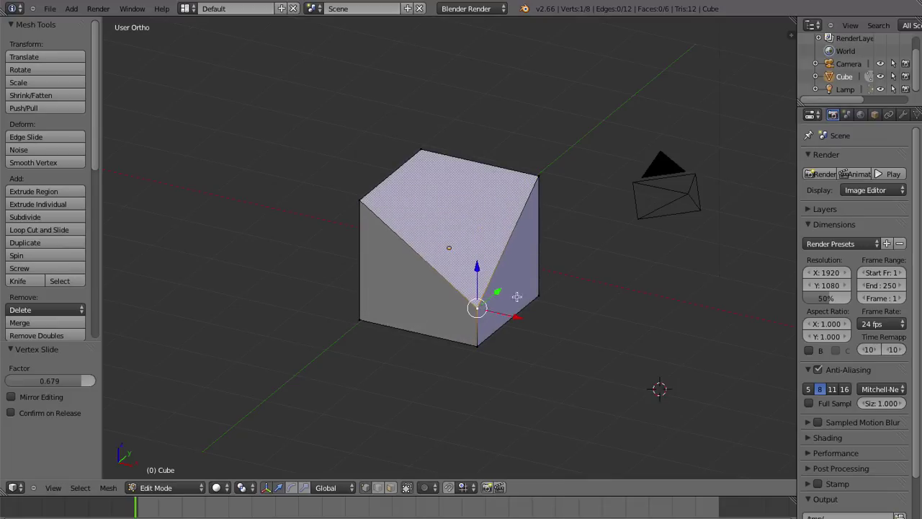
key(ctrl+z)
mouse_move(399, 353)
middle_down()
mouse_move(469, 379)
mouse_move(550, 336)
middle_up()
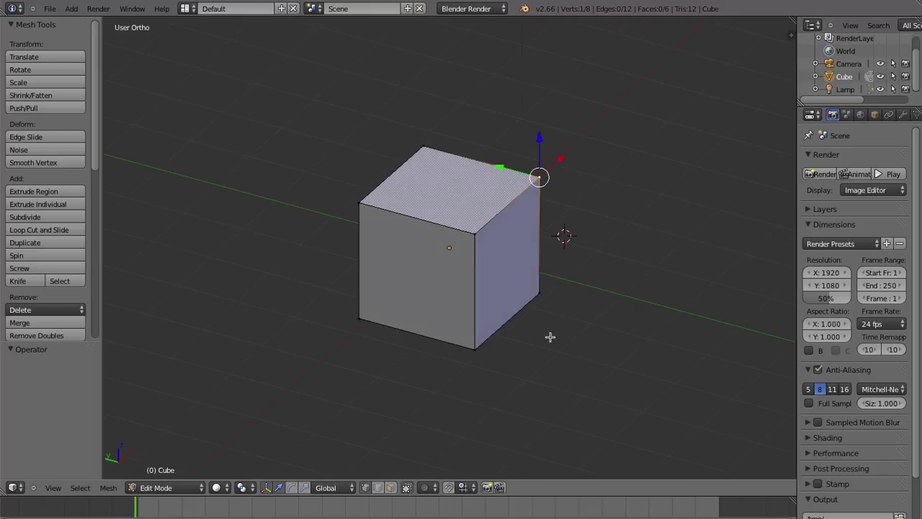
mouse_move(590, 257)
middle_down()
mouse_move(485, 278)
mouse_move(495, 257)
mouse_move(471, 266)
middle_up()
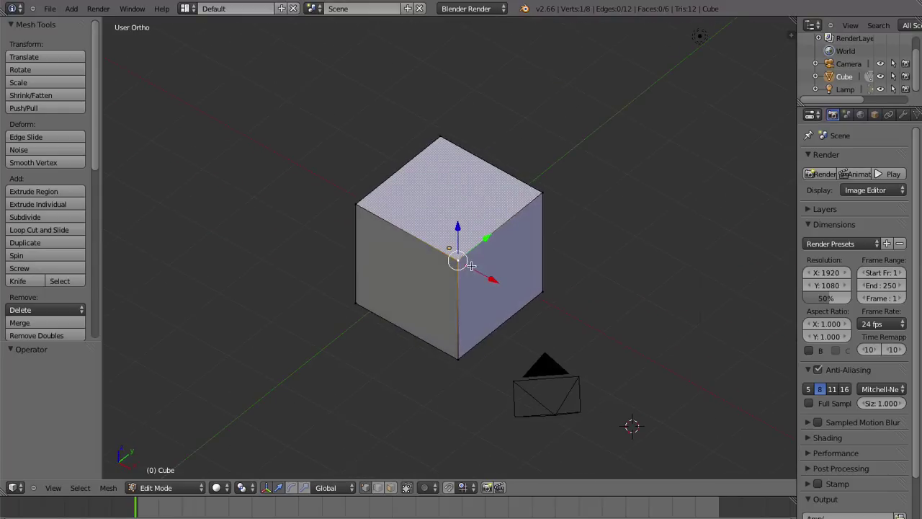
- Select the top edge and try moving it along X and freely, cancelling each move
shift+right_click(533, 191)
mouse_move(533, 191)
middle_down()
mouse_move(519, 264)
mouse_move(544, 261)
middle_up()
key(g)
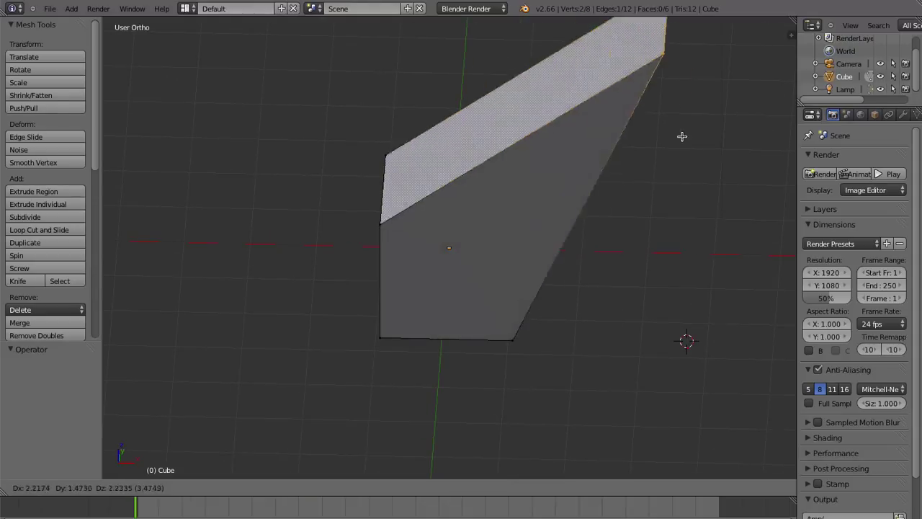
key(x)
key(Escape)
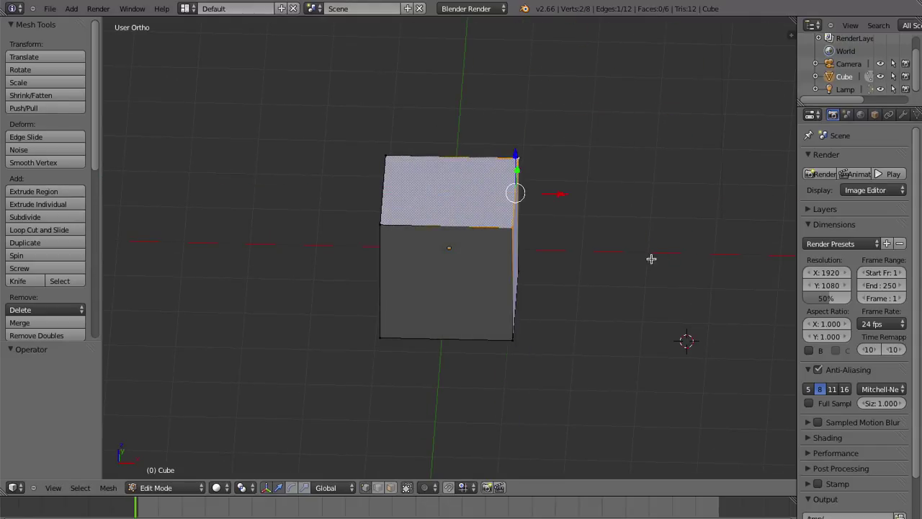
middle_drag(650, 257, 566, 271)
key(g)
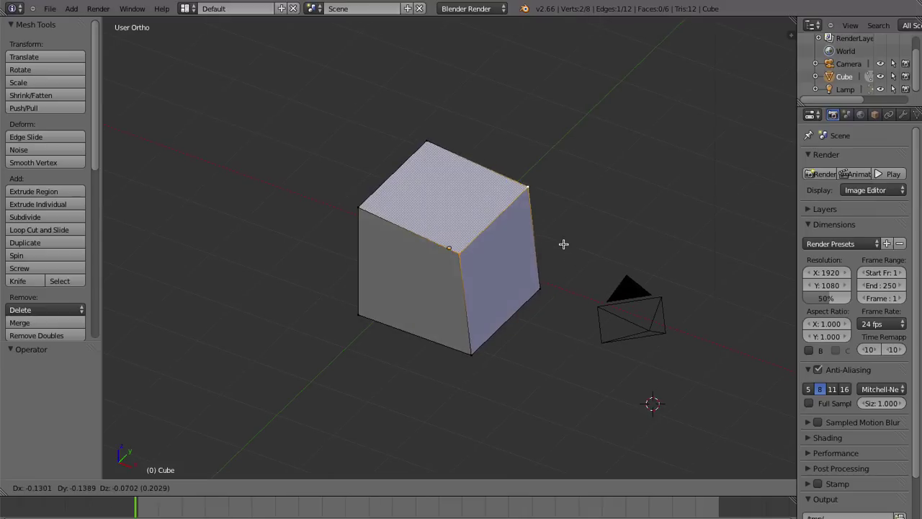
key(Escape)
key(g)
key(g)
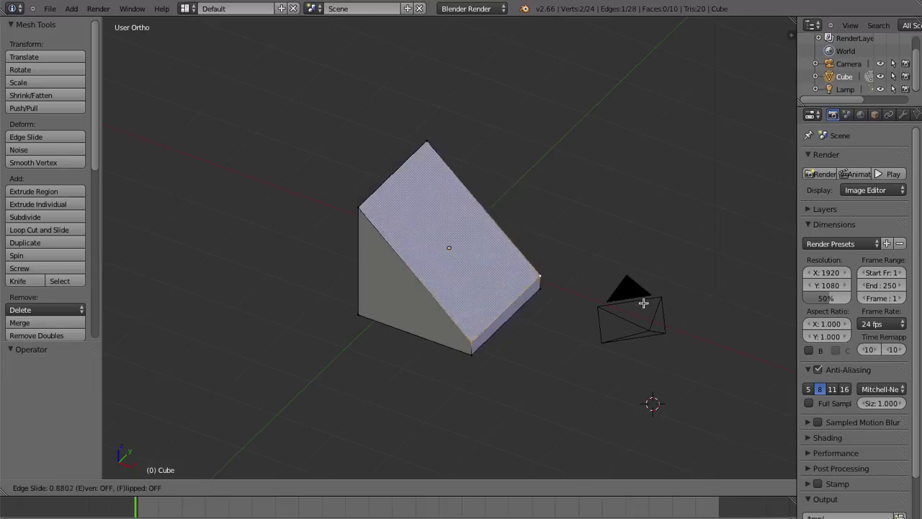
right_click(631, 267)
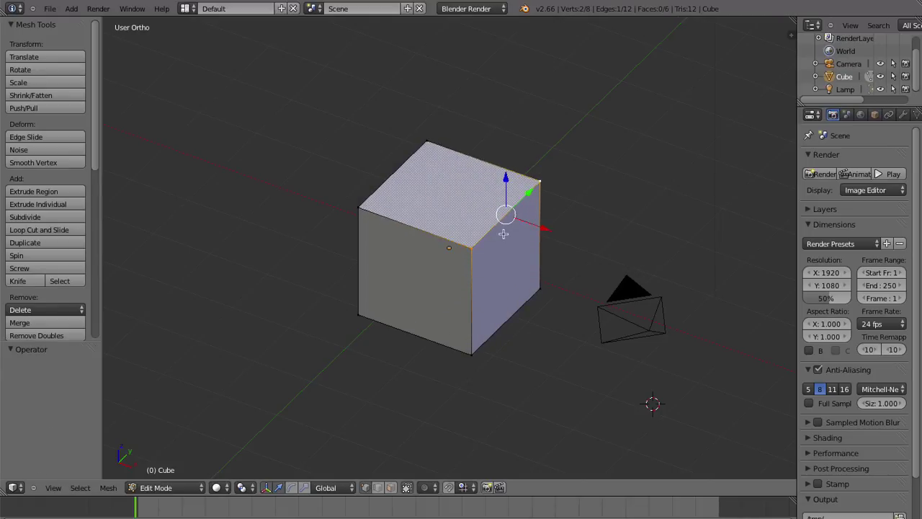
- Try a Shift+V vertex slide, undo it, and return to Object Mode
key(shift+v)
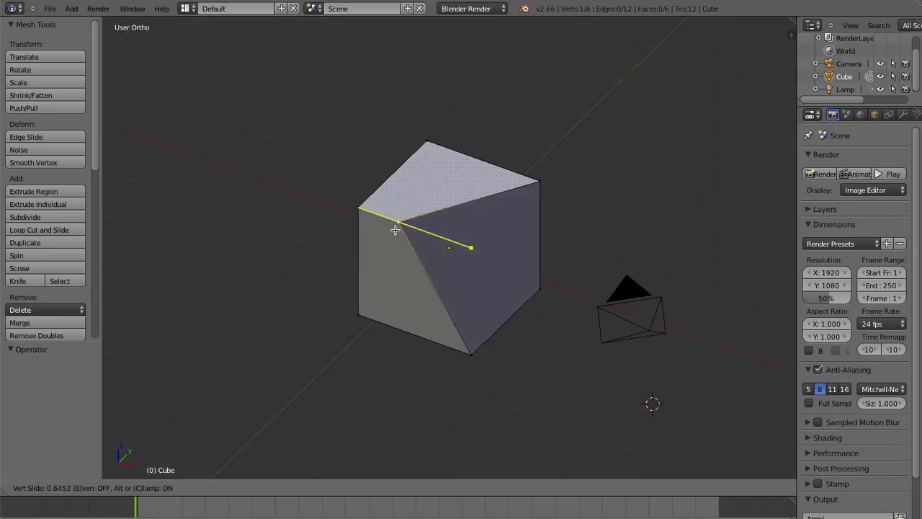
click(505, 274)
key(ctrl+z)
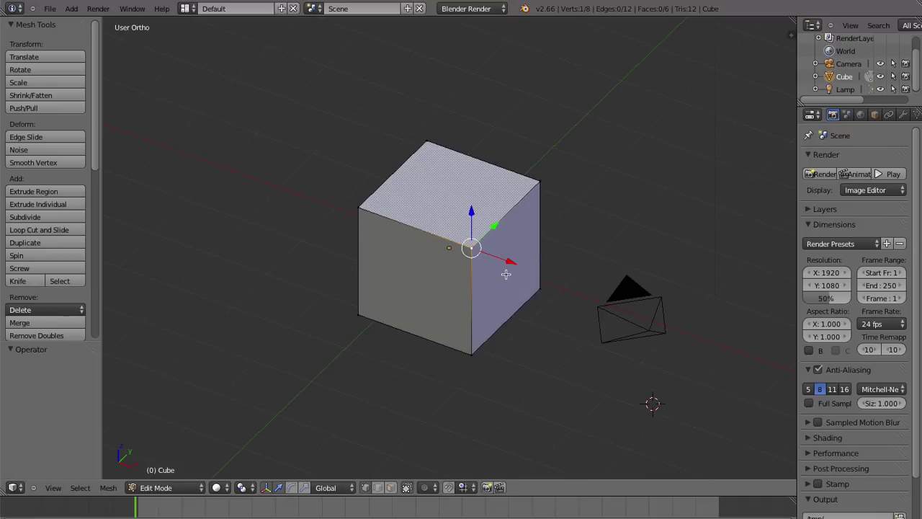
key(ctrl+z)
key(Tab)
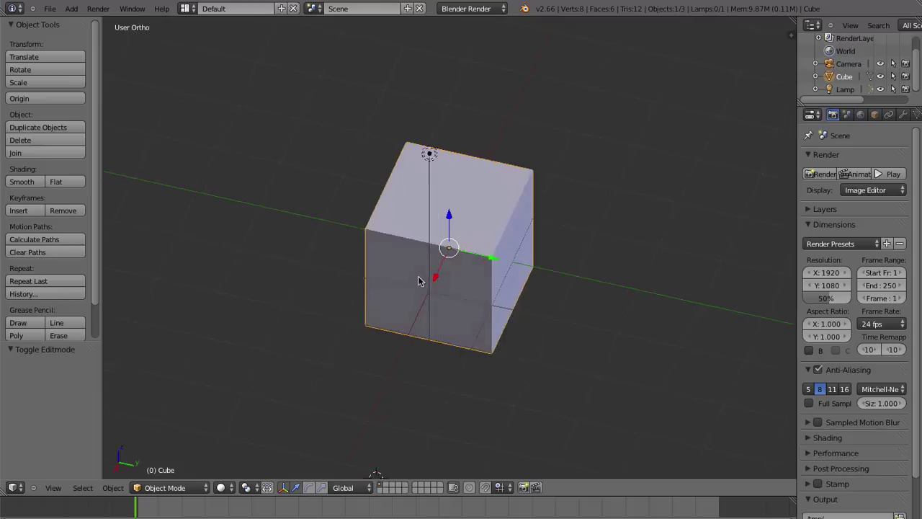
key(Tab)
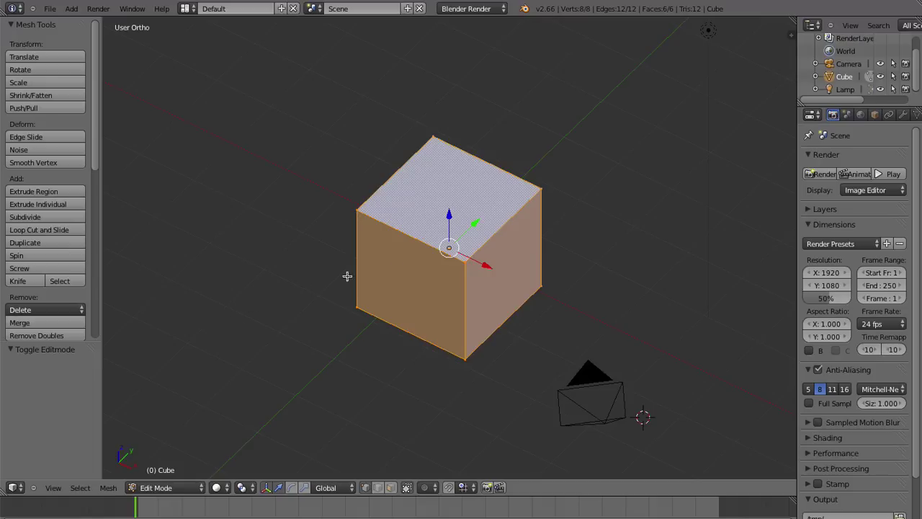
key(Tab)
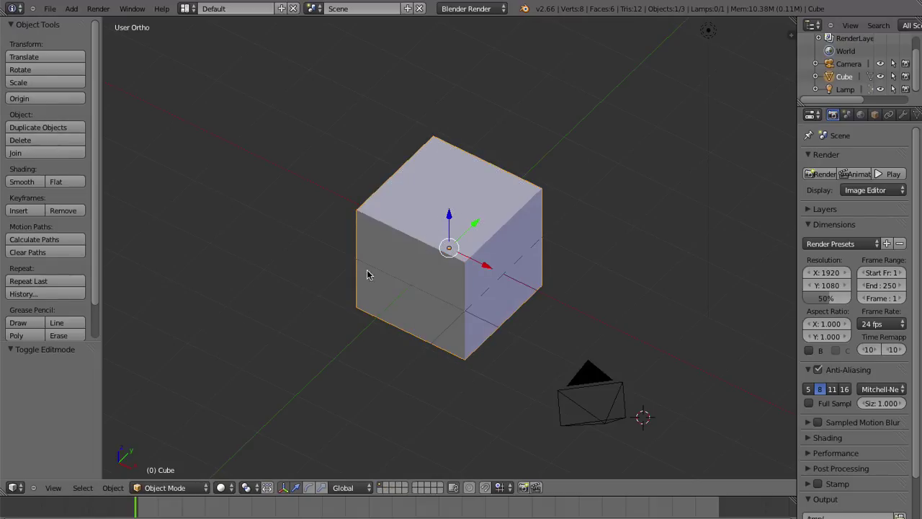
mouse_move(446, 282)
middle_down()
mouse_move(461, 265)
mouse_move(452, 266)
middle_up()
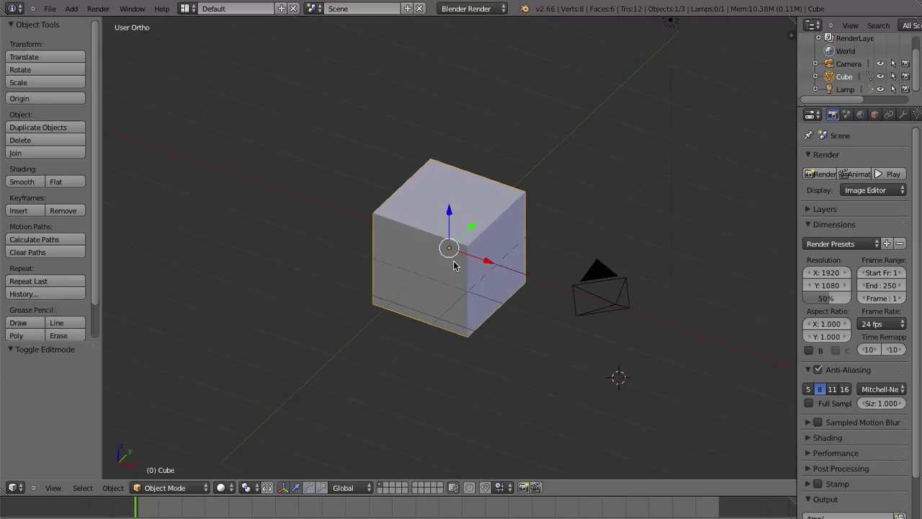
mouse_move(497, 280)
middle_down()
mouse_move(324, 284)
mouse_move(313, 206)
mouse_move(422, 197)
mouse_move(499, 205)
middle_up()
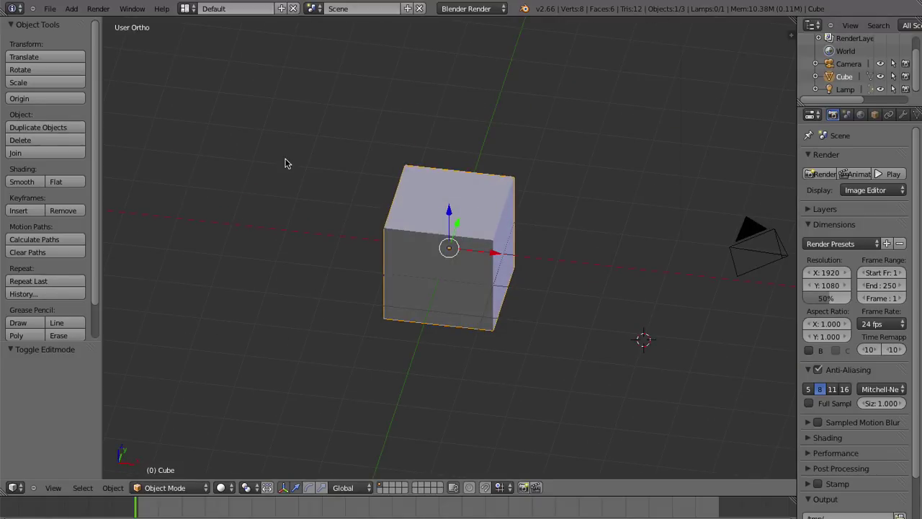
mouse_move(382, 273)
middle_down()
mouse_move(405, 265)
mouse_move(373, 269)
middle_up()
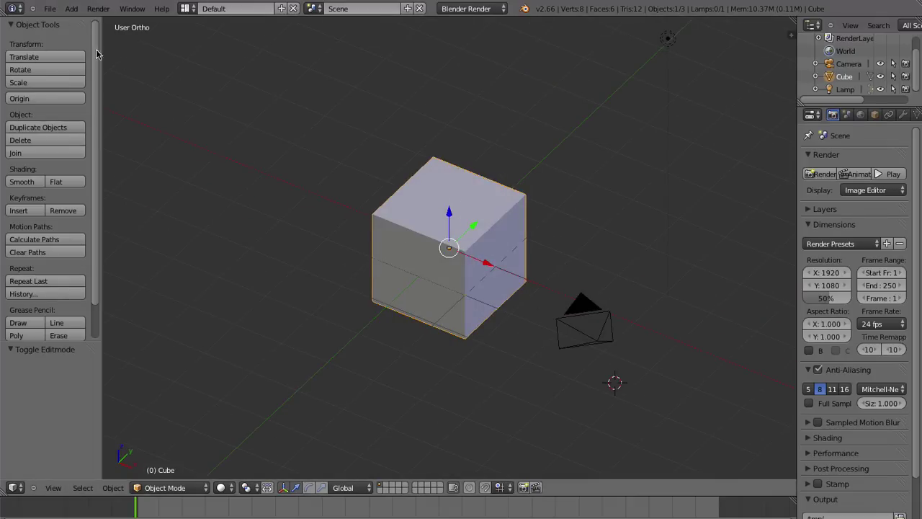
middle_drag(551, 219, 81, 139)
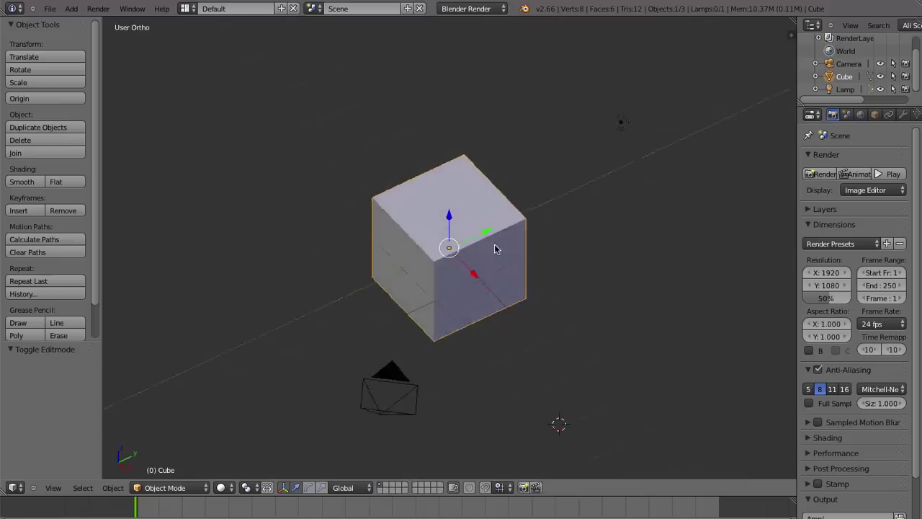
- Enter Sculpt Mode, then subdivide the cube in Edit Mode with Smoothness 1
click(196, 490)
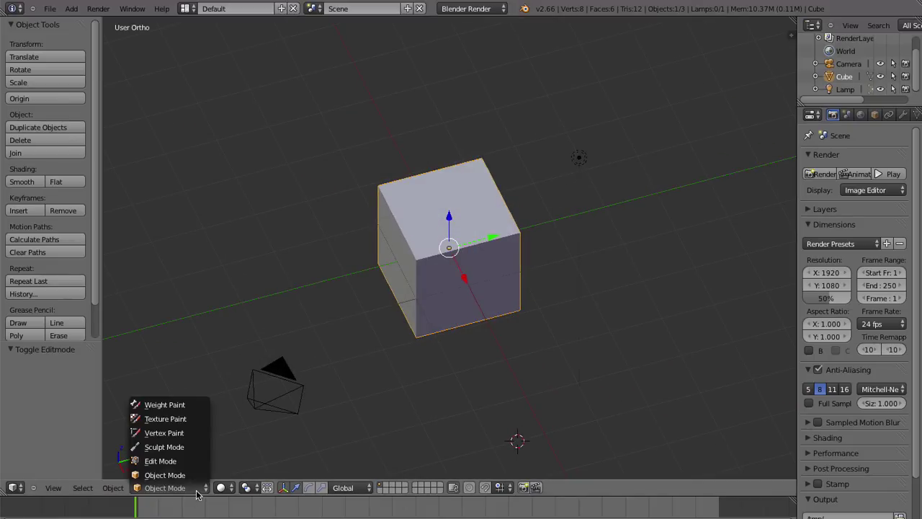
click(165, 447)
middle_drag(389, 253, 481, 290)
key(Tab)
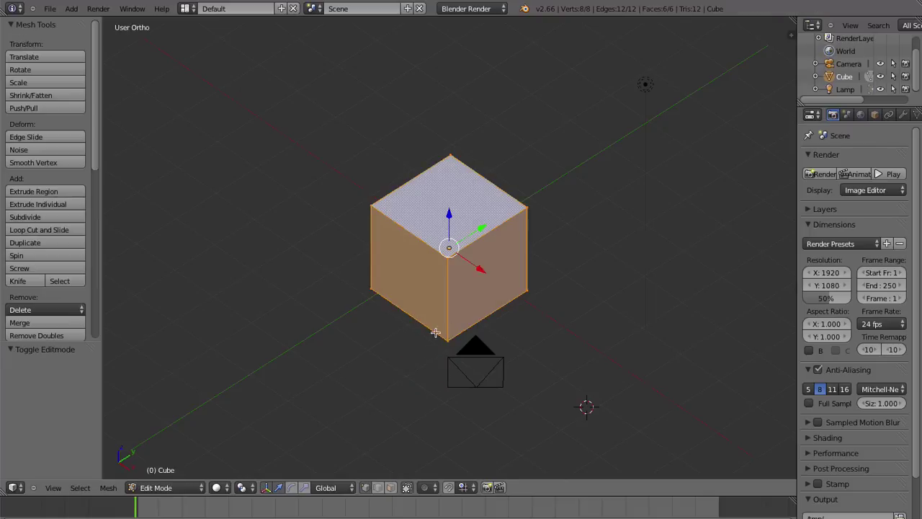
key(w)
click(459, 257)
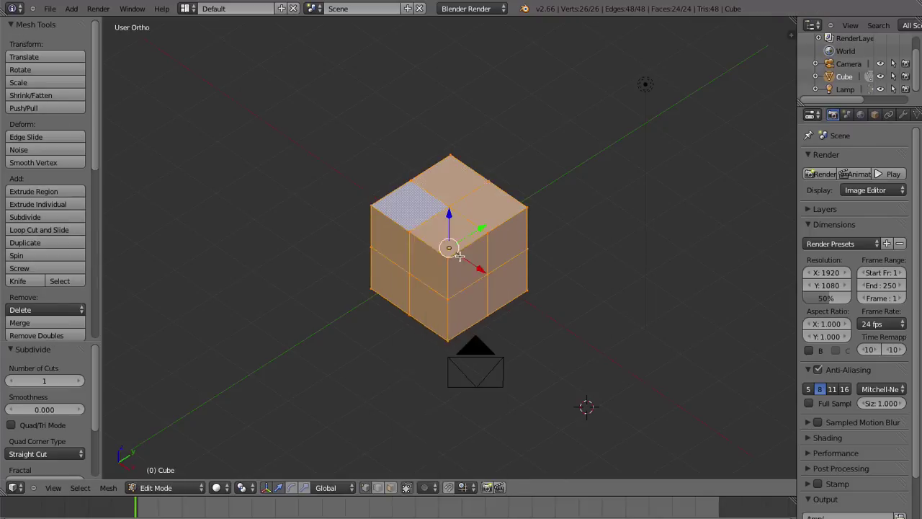
drag(43, 409, 85, 410)
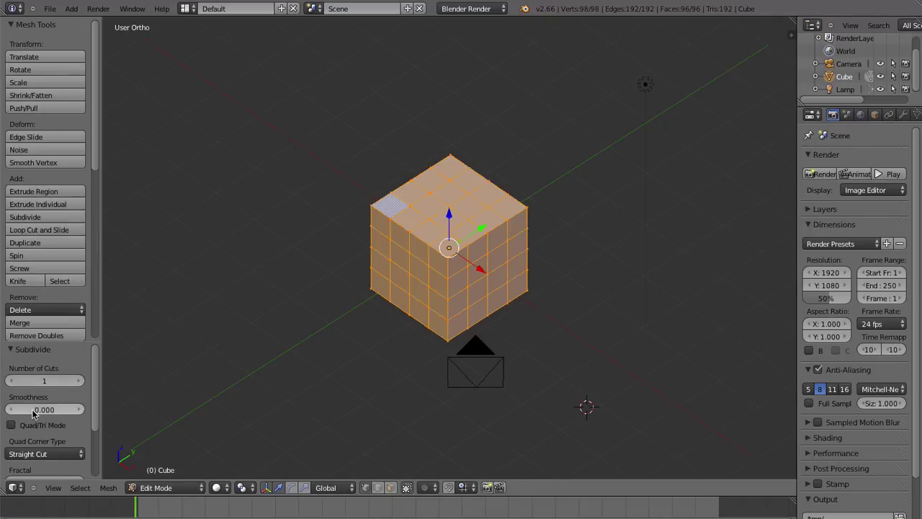
key(Tab)
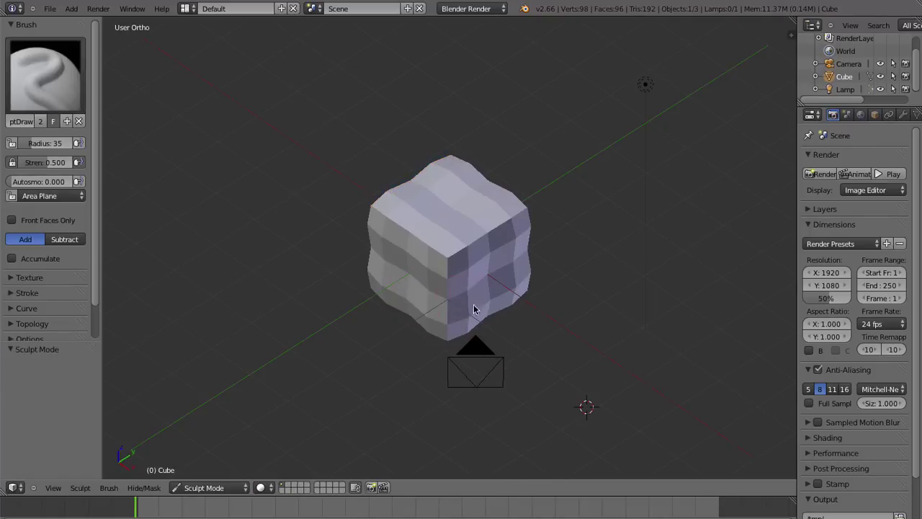
- Apply Shade Smooth to the subdivided mesh and return to Sculpt Mode
middle_drag(474, 310, 563, 289)
key(Tab)
scroll(13, 249, down, 5)
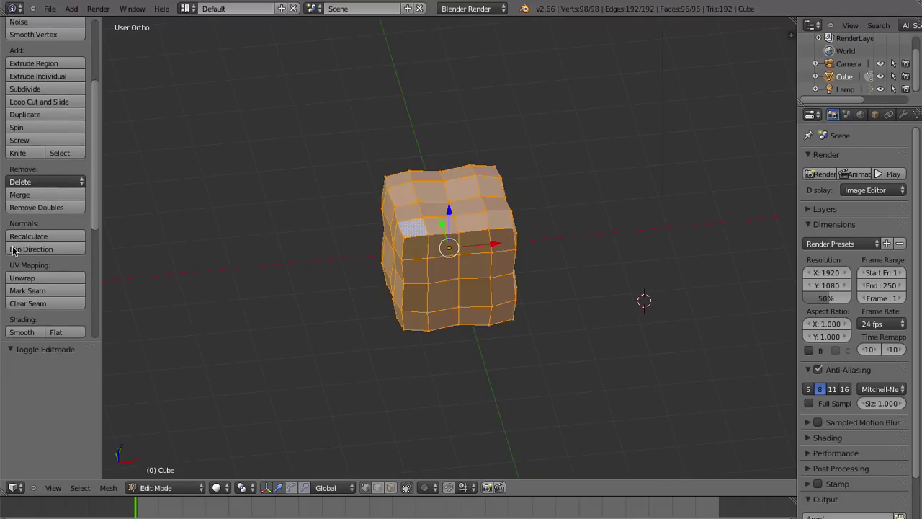
scroll(36, 308, down, 5)
click(26, 154)
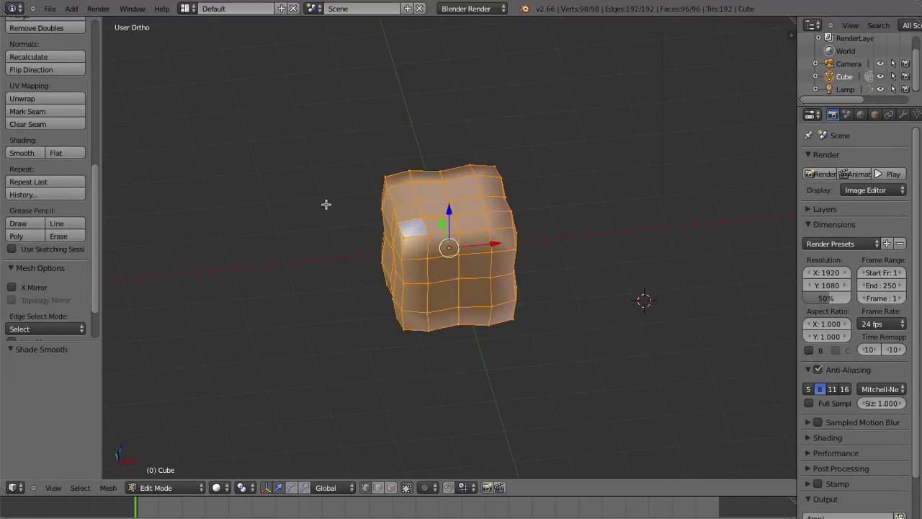
key(Tab)
mouse_move(570, 284)
middle_down()
mouse_move(517, 291)
mouse_move(400, 330)
middle_up()
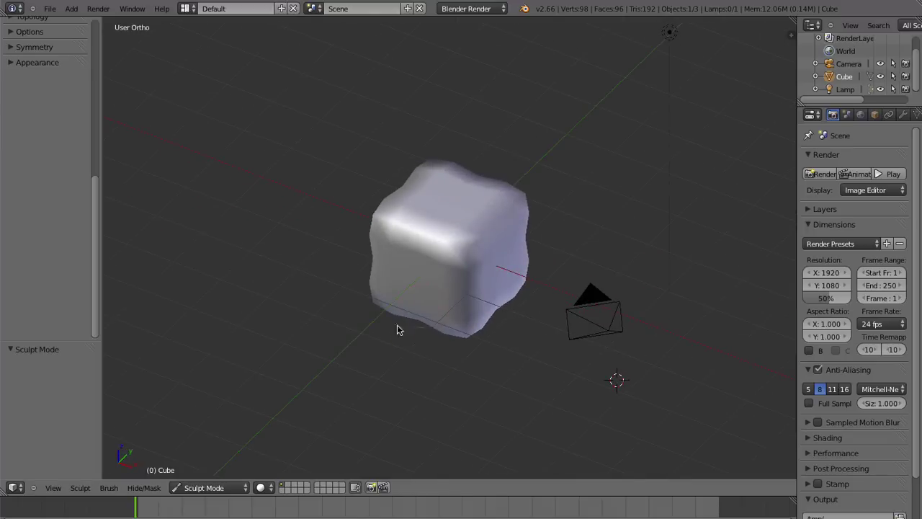
- Switch the cube to Object Mode and back into Sculpt Mode
click(212, 486)
click(218, 472)
scroll(47, 216, up, 2)
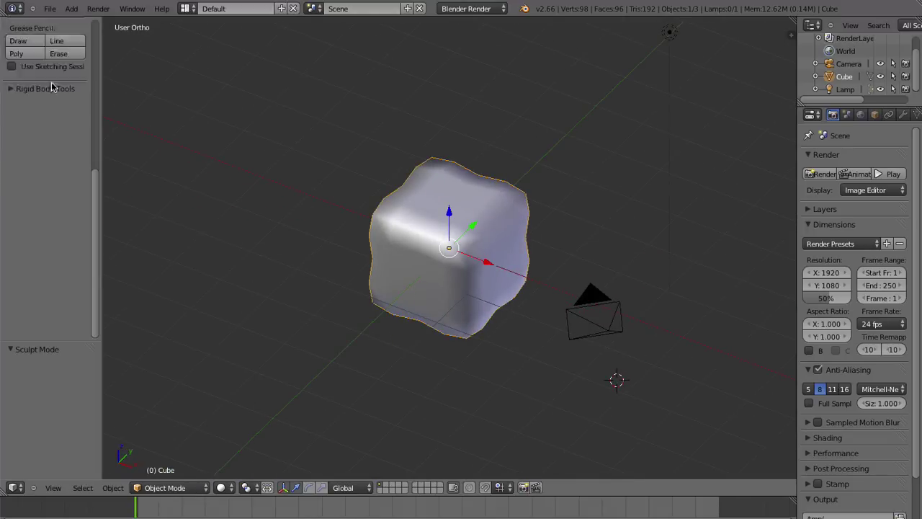
scroll(47, 216, up, 2)
scroll(47, 216, up, 2)
click(204, 490)
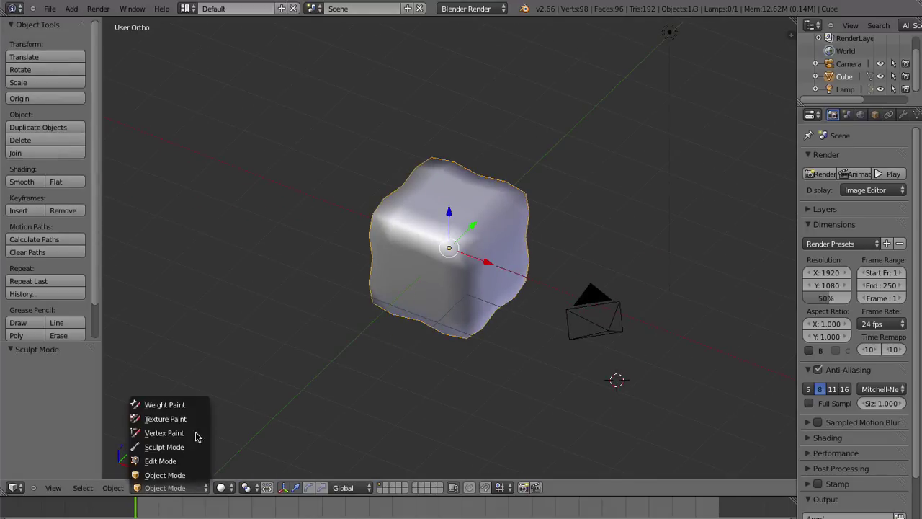
click(183, 451)
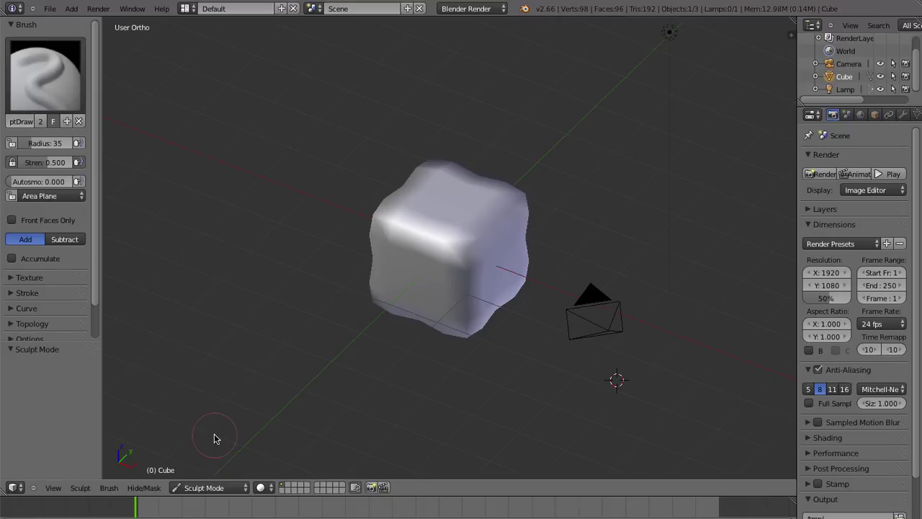
- Enable Dynamic Topology in the Topology panel
scroll(21, 268, down, 2)
click(26, 287)
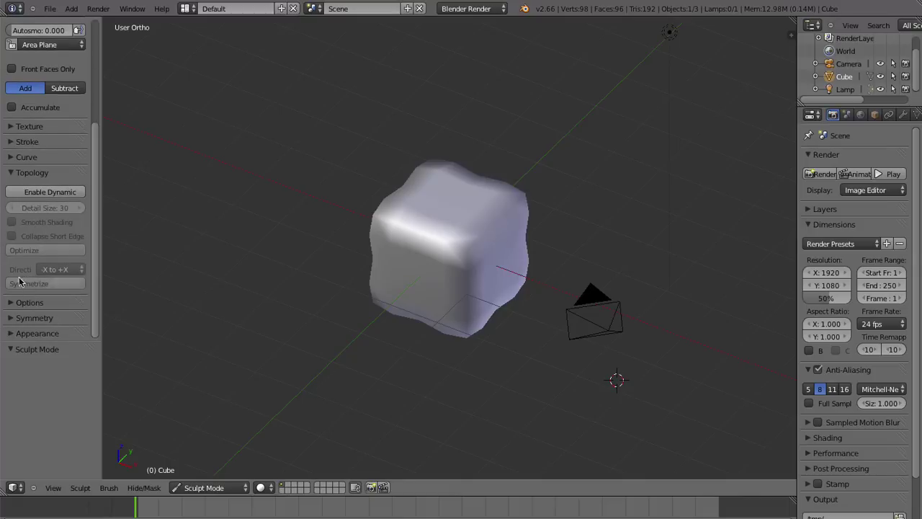
click(42, 193)
scroll(366, 238, up, 3)
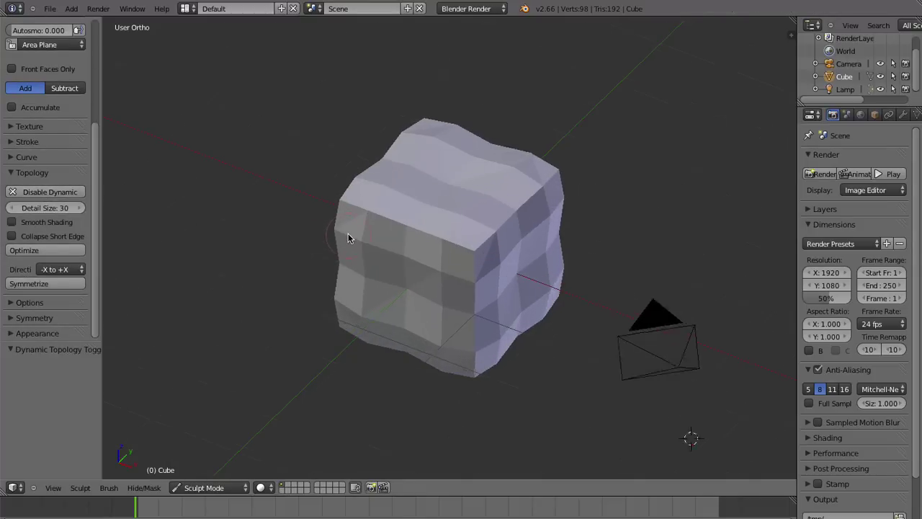
scroll(350, 237, up, 1)
scroll(366, 257, down, 4)
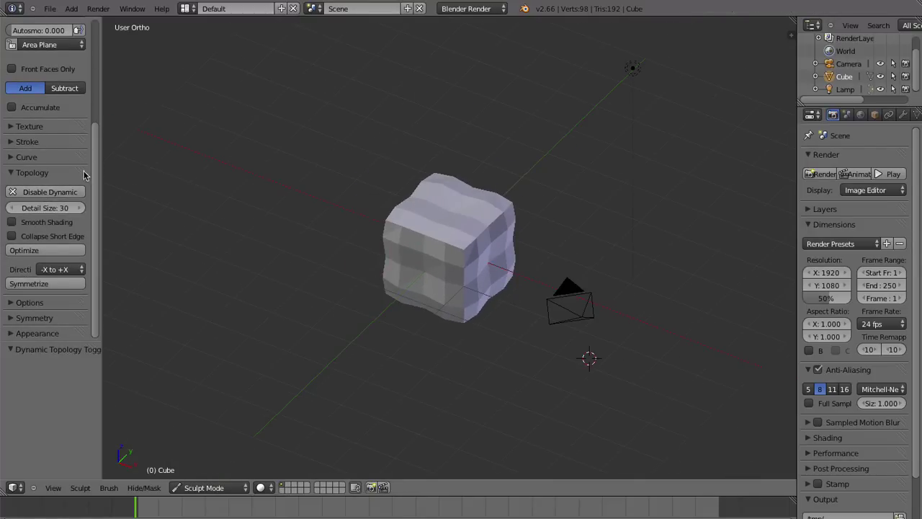
scroll(87, 173, up, 1)
scroll(96, 163, up, 1)
scroll(86, 137, up, 1)
scroll(84, 116, up, 1)
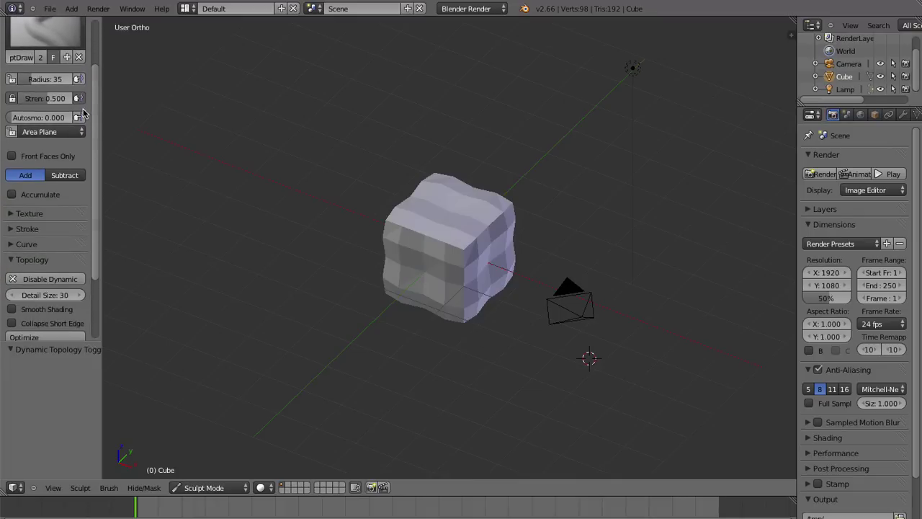
- Set the sculpt brush radius to 62
key(f)
click(467, 260)
scroll(397, 303, up, 2)
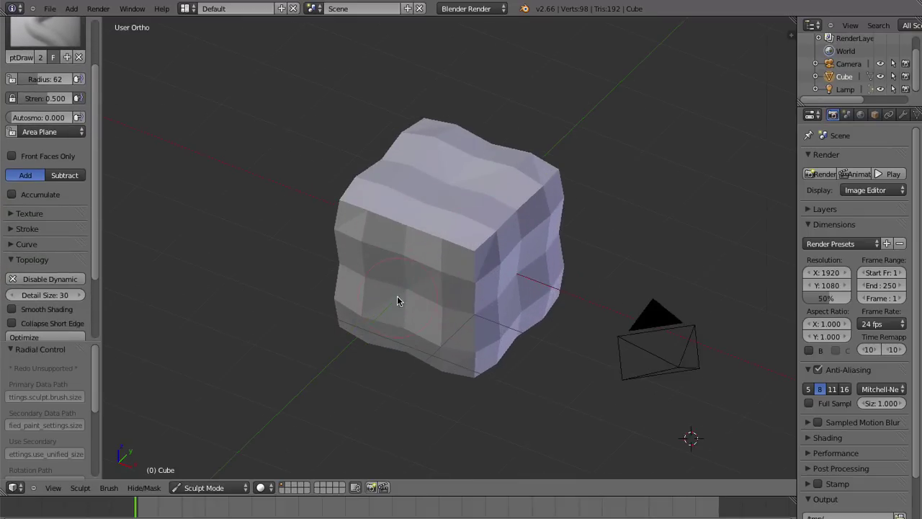
mouse_move(482, 225)
middle_down()
mouse_move(422, 313)
mouse_move(399, 203)
middle_up()
middle_drag(384, 275, 446, 269)
- Inspect the triangulated mesh in Edit Mode from several angles
key(Tab)
mouse_move(523, 279)
middle_down()
mouse_move(637, 291)
mouse_move(543, 262)
mouse_move(581, 309)
mouse_move(245, 319)
mouse_move(680, 288)
mouse_move(605, 334)
mouse_move(446, 295)
mouse_move(364, 298)
mouse_move(459, 291)
mouse_move(347, 286)
middle_up()
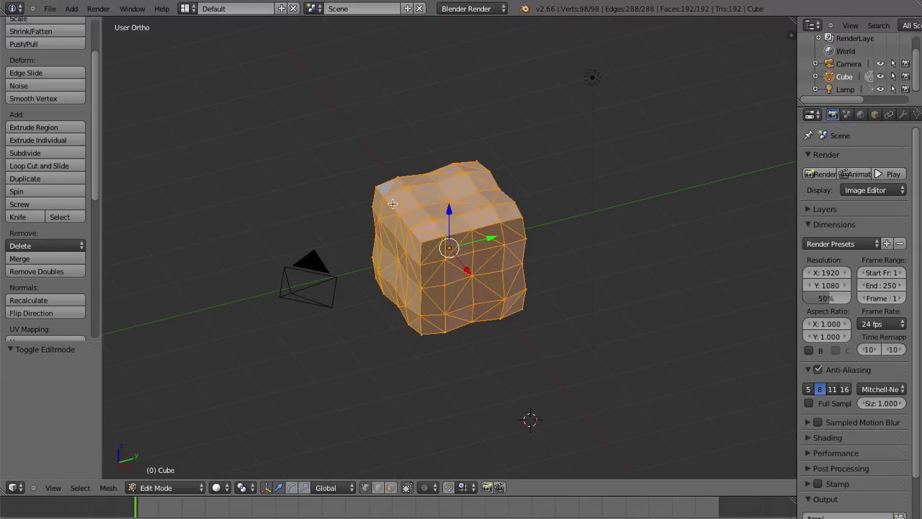
middle_drag(392, 204, 533, 217)
mouse_move(387, 262)
middle_down()
mouse_move(344, 319)
mouse_move(302, 329)
mouse_move(324, 289)
middle_up()
scroll(325, 289, up, 3)
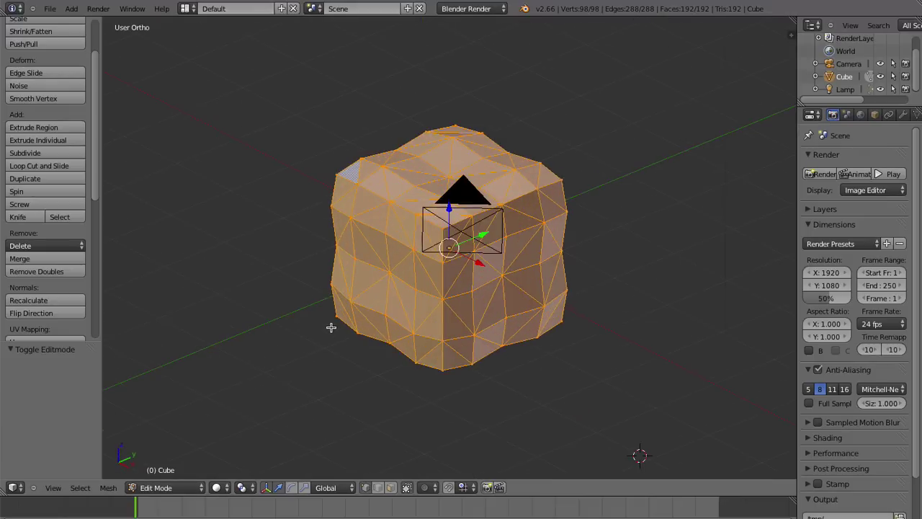
middle_drag(329, 323, 350, 340)
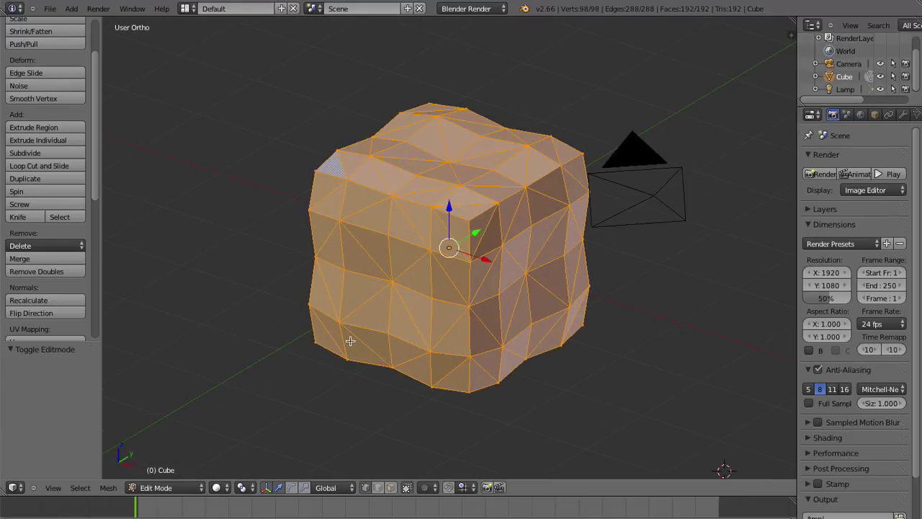
scroll(337, 250, down, 2)
scroll(366, 265, up, 2)
middle_drag(376, 296, 395, 304)
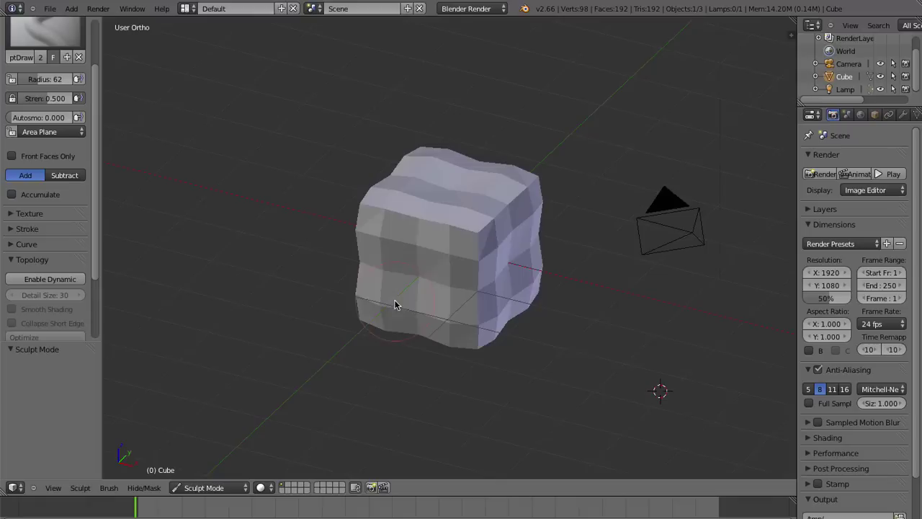
- Raise a bump on the cube's upper-left front and view it nearly head-on
mouse_move(388, 278)
mouse_down()
mouse_move(402, 256)
mouse_move(403, 296)
mouse_move(391, 214)
mouse_move(377, 245)
mouse_move(379, 219)
mouse_up()
mouse_move(379, 219)
middle_down()
mouse_move(443, 315)
mouse_move(447, 280)
mouse_move(406, 268)
mouse_move(433, 366)
middle_up()
key(Tab)
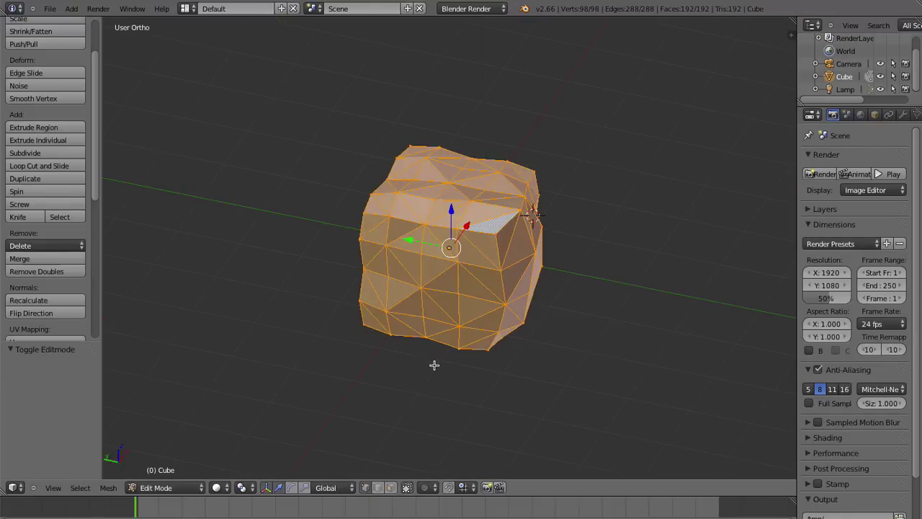
key(Tab)
middle_drag(521, 327, 361, 344)
- Re-enable Dynamic Topology, set brush radius 106, and draw a large bulge on the left
click(44, 281)
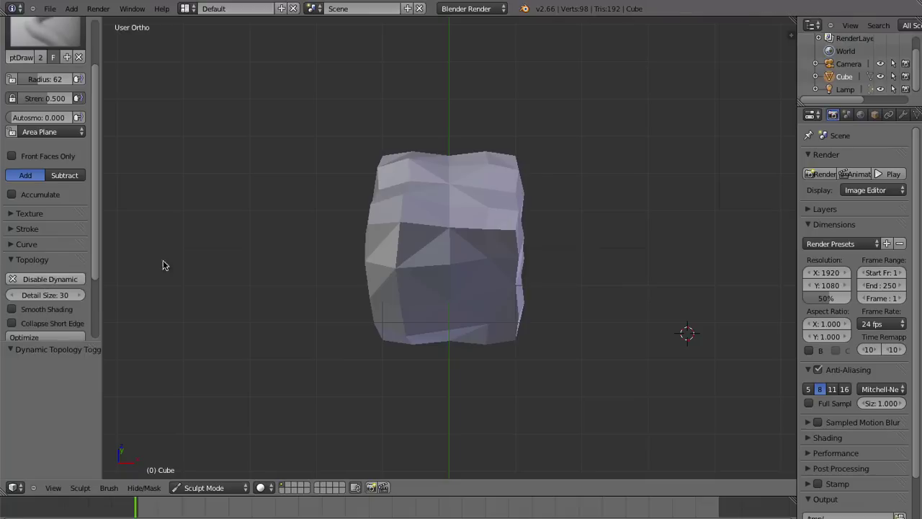
key(f)
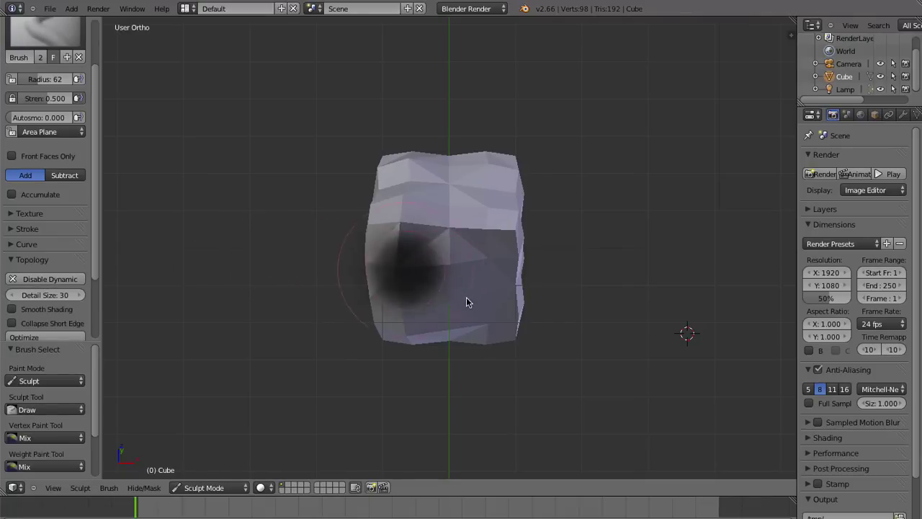
click(466, 297)
drag(423, 270, 296, 296)
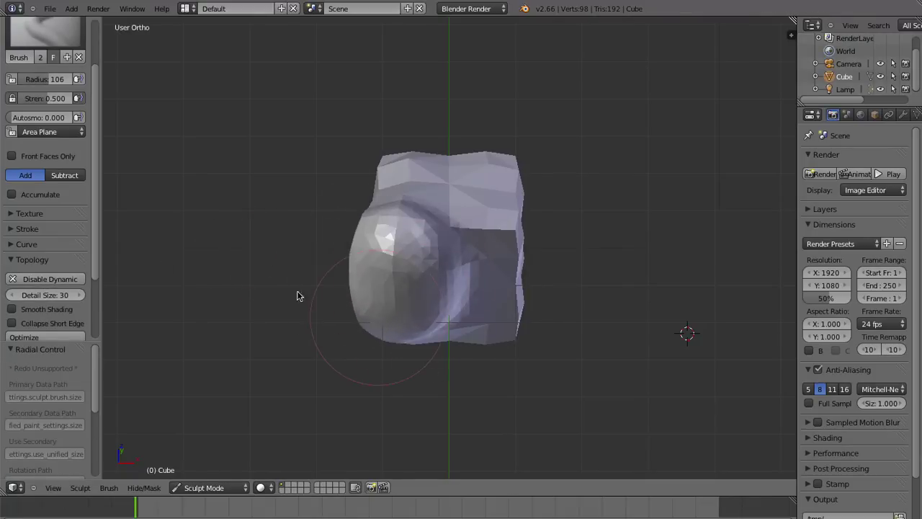
drag(385, 298, 401, 288)
mouse_move(444, 309)
middle_down()
mouse_move(500, 276)
mouse_move(566, 286)
mouse_move(547, 249)
mouse_move(482, 226)
mouse_move(274, 267)
middle_up()
- Inspect the dense new wireframe in Edit Mode, then return to Sculpt Mode and orbit
key(Tab)
key(a)
middle_drag(461, 299, 428, 348)
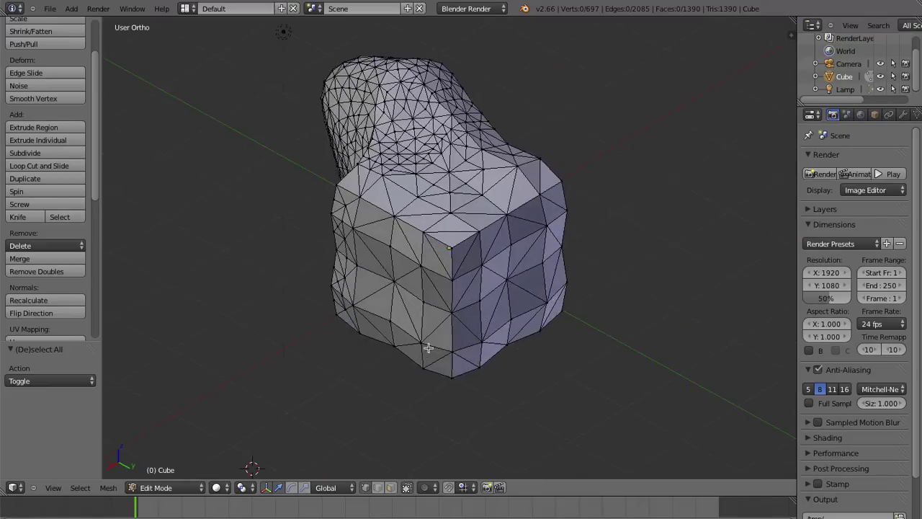
key(Tab)
mouse_move(233, 319)
middle_down()
mouse_move(597, 309)
mouse_move(513, 282)
mouse_move(663, 294)
mouse_move(442, 299)
mouse_move(637, 279)
mouse_move(412, 281)
mouse_move(500, 323)
mouse_move(459, 327)
middle_up()
mouse_move(483, 365)
middle_down()
mouse_move(586, 319)
mouse_move(589, 308)
middle_up()
mouse_move(377, 256)
middle_down()
mouse_move(528, 273)
mouse_move(603, 269)
mouse_move(424, 283)
mouse_move(509, 267)
mouse_move(451, 269)
mouse_move(610, 247)
mouse_move(502, 204)
mouse_move(490, 278)
mouse_move(531, 314)
middle_up()
- Sculpt new bulges and creases across the middle of the mesh with the Draw brush
scroll(396, 244, up, 2)
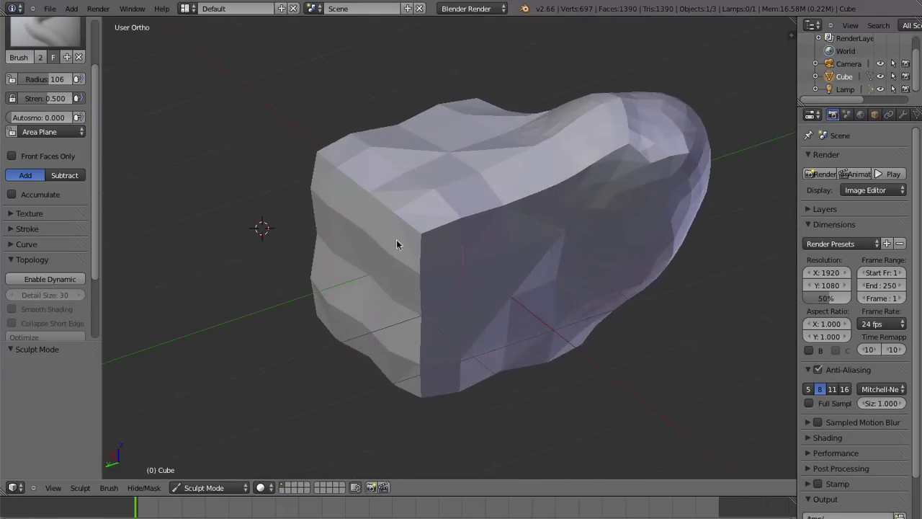
mouse_move(449, 240)
mouse_down()
mouse_move(428, 282)
mouse_move(424, 228)
mouse_move(450, 279)
mouse_move(431, 226)
mouse_move(434, 270)
mouse_move(438, 238)
mouse_move(453, 279)
mouse_move(469, 219)
mouse_move(398, 233)
mouse_move(456, 274)
mouse_move(463, 232)
mouse_move(435, 208)
mouse_up()
scroll(439, 224, down, 2)
mouse_move(463, 286)
mouse_down()
mouse_move(491, 214)
mouse_move(438, 223)
mouse_move(466, 230)
mouse_move(441, 205)
mouse_move(445, 255)
mouse_move(515, 231)
mouse_up()
mouse_move(514, 231)
middle_down()
mouse_move(481, 261)
mouse_move(429, 265)
middle_up()
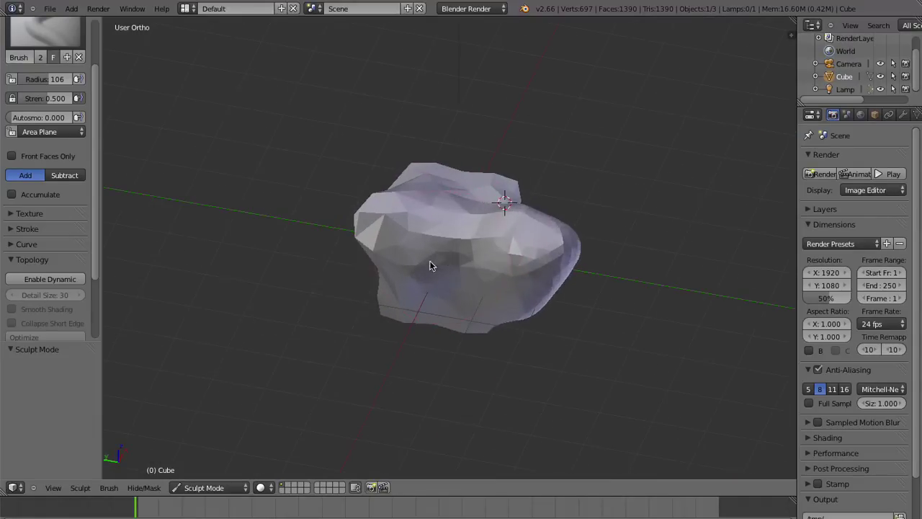
- Re-enable dynamic topology and carve a deep cavity into the front of the mesh
click(49, 282)
mouse_move(314, 272)
middle_down()
mouse_move(480, 257)
mouse_move(477, 249)
middle_up()
mouse_move(477, 249)
mouse_down()
mouse_move(455, 217)
mouse_move(456, 241)
mouse_move(423, 223)
mouse_move(453, 270)
mouse_move(440, 210)
mouse_move(439, 254)
mouse_up()
middle_drag(406, 279, 488, 303)
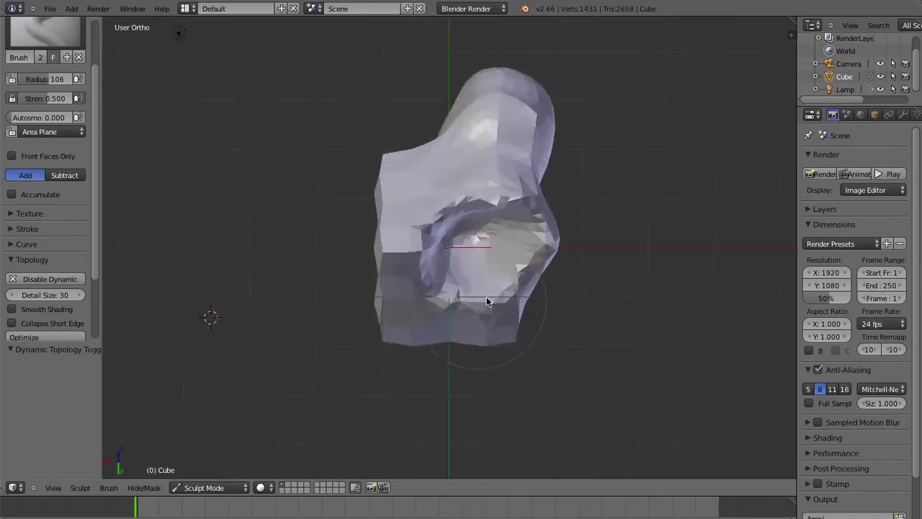
- Inspect the cavity's wireframe topology in Edit Mode, then return to sculpting
key(Tab)
scroll(650, 314, up, 3)
scroll(650, 314, down, 1)
middle_drag(649, 314, 562, 115)
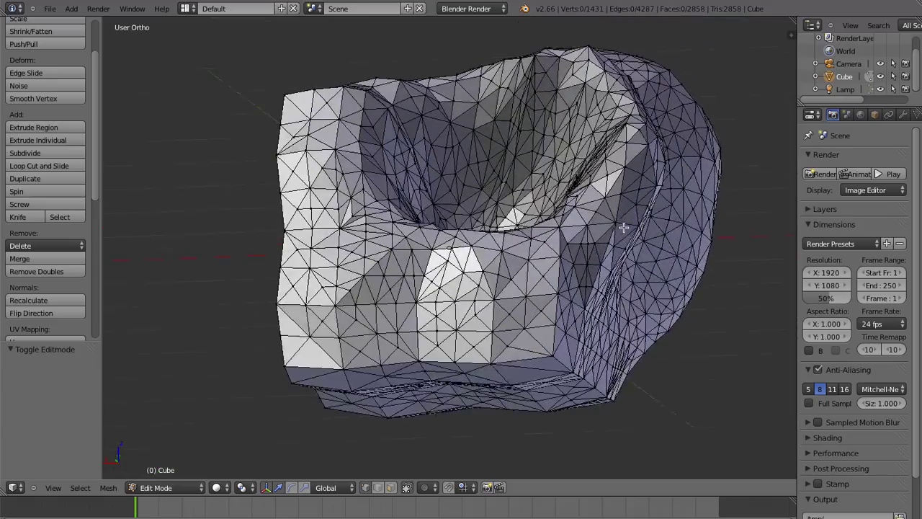
key(Tab)
- Push in the cavity's upper-left rim and add fine dynamic-topology detail inside the lower cavity
scroll(545, 175, down, 3)
mouse_move(519, 233)
middle_down()
mouse_move(447, 279)
mouse_move(405, 217)
middle_up()
drag(404, 217, 375, 216)
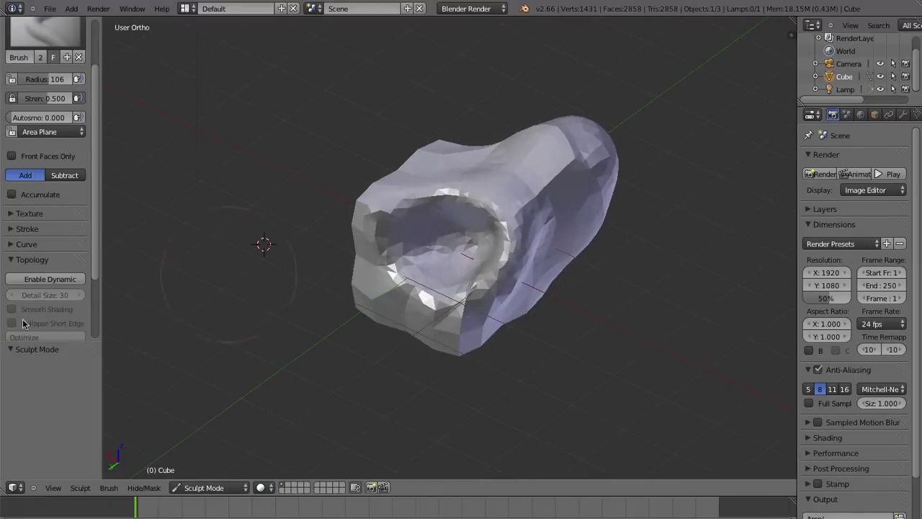
click(33, 281)
mouse_move(413, 269)
mouse_down()
mouse_move(379, 278)
mouse_move(385, 309)
mouse_move(451, 309)
mouse_move(461, 338)
mouse_up()
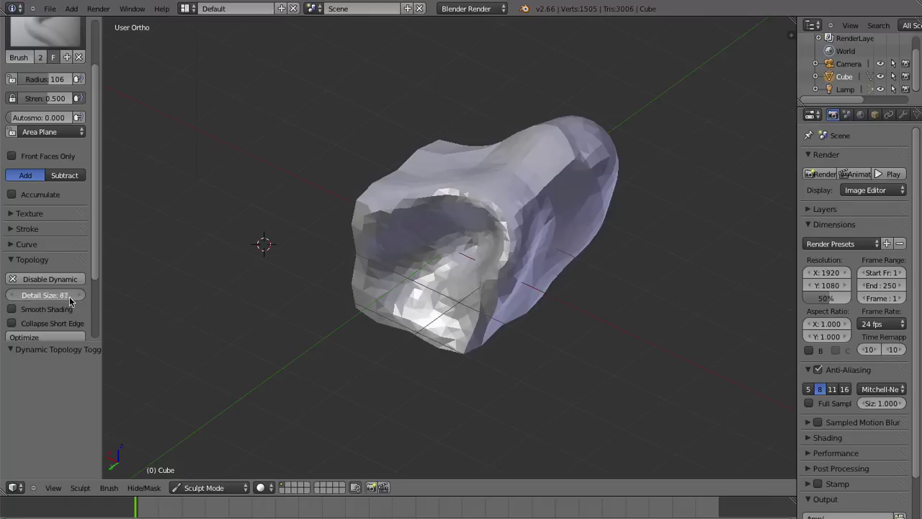
- Sculpt a bulge onto the front of the mesh and zoom in close
mouse_move(303, 267)
middle_down()
mouse_move(352, 254)
mouse_move(534, 253)
middle_up()
mouse_move(435, 276)
mouse_down()
mouse_move(399, 266)
mouse_move(439, 212)
mouse_move(443, 296)
mouse_up()
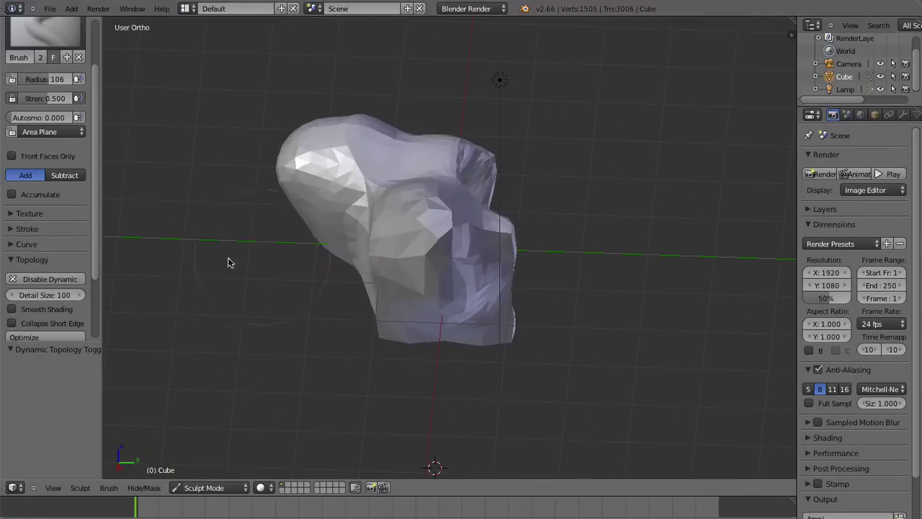
scroll(531, 301, up, 1)
scroll(535, 310, up, 4)
middle_drag(535, 309, 455, 307)
- Inspect the mesh wireframe in Edit Mode, then go back to Sculpt Mode
key(Tab)
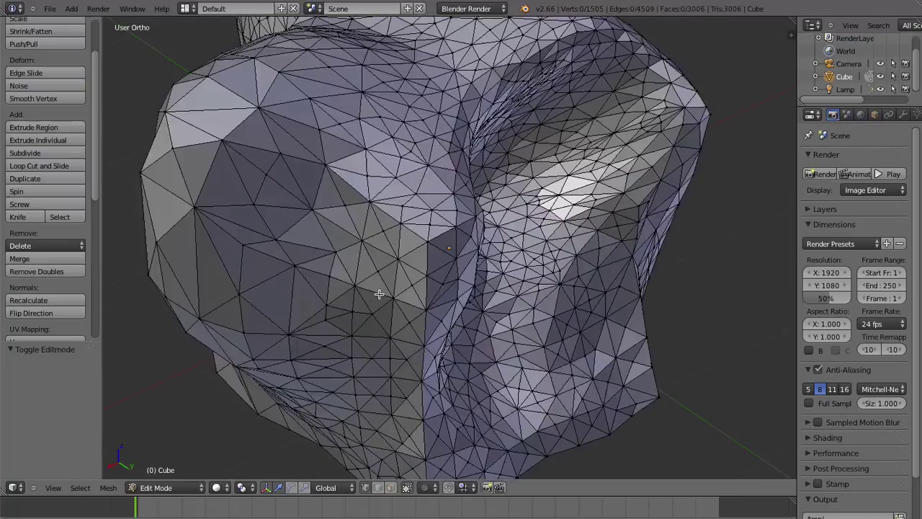
scroll(381, 294, down, 3)
middle_drag(380, 294, 366, 227)
key(Tab)
- Flatten the white facet and re-enable dynamic topology at detail size 2
mouse_move(366, 228)
mouse_down()
mouse_move(387, 219)
mouse_move(362, 267)
mouse_move(353, 231)
mouse_move(409, 163)
mouse_up()
click(71, 280)
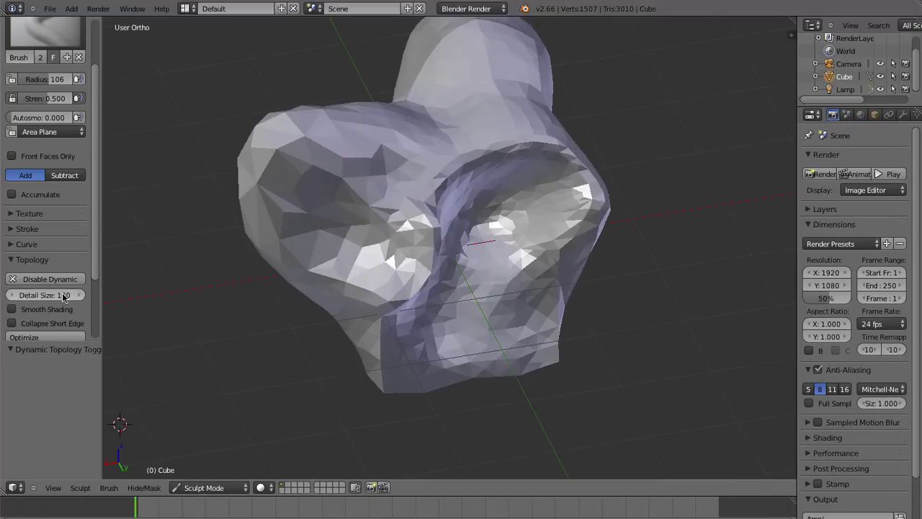
scroll(311, 253, down, 3)
mouse_move(383, 247)
middle_down()
mouse_move(469, 231)
mouse_move(438, 216)
middle_up()
middle_drag(322, 207, 367, 213)
scroll(376, 216, up, 3)
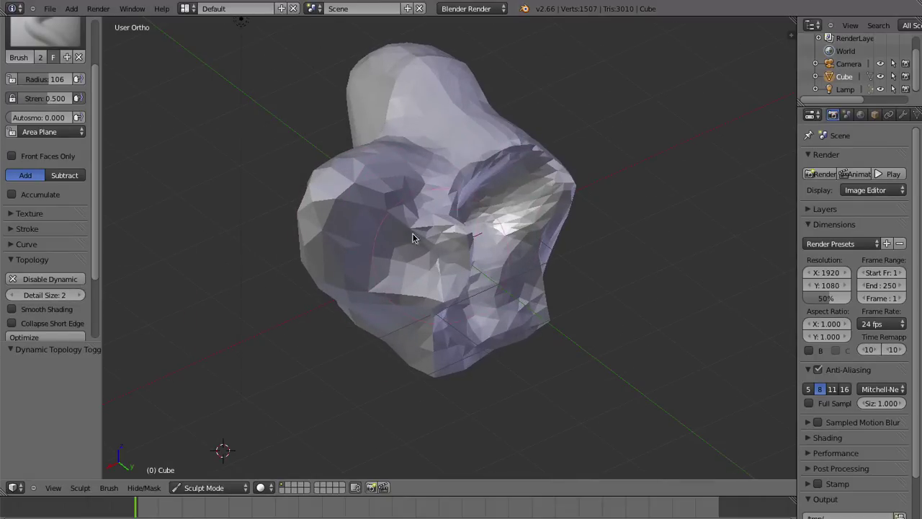
- Sculpt dense detail around the central and left cavities, reaching about 62,655 vertices
drag(403, 250, 522, 181)
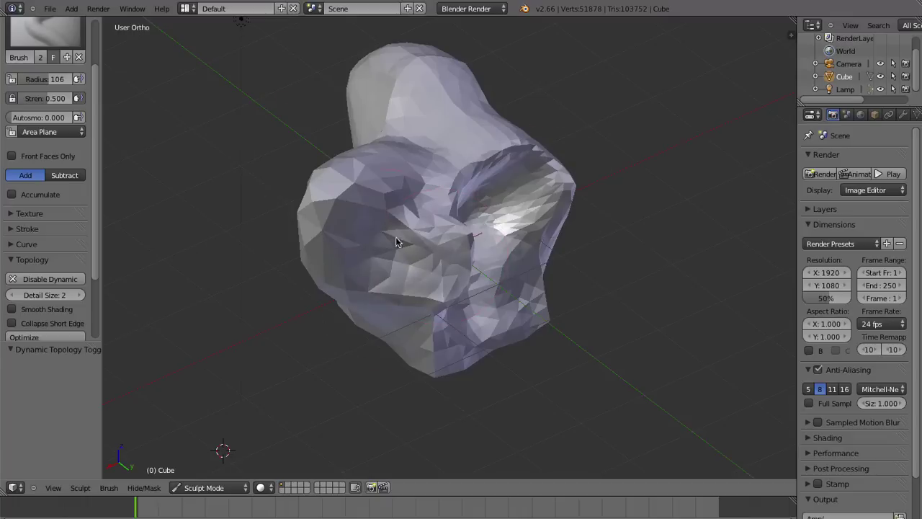
mouse_move(446, 275)
mouse_down()
mouse_move(439, 263)
mouse_move(467, 192)
mouse_up()
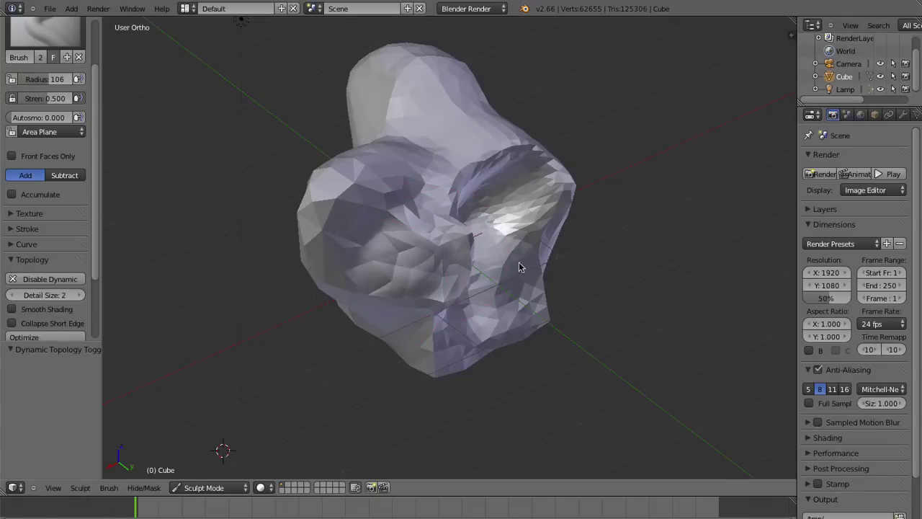
middle_drag(520, 267, 382, 267)
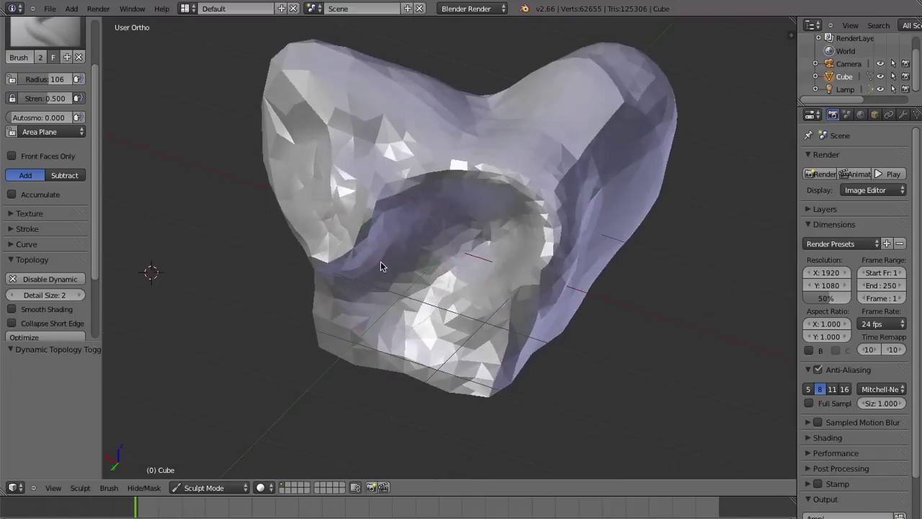
scroll(381, 266, up, 1)
- Check the dense wireframe, then coarsen the left lobe with dynamic topology at detail size 22
key(Tab)
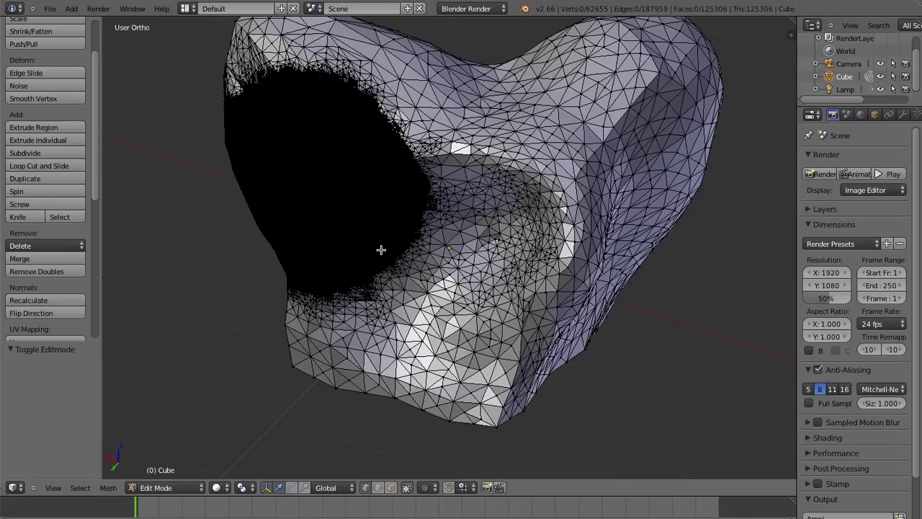
scroll(457, 209, down, 3)
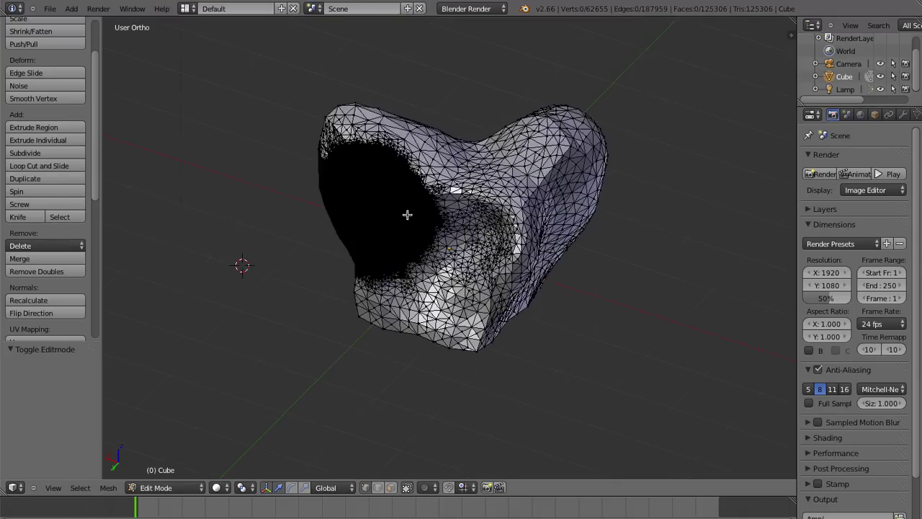
key(Tab)
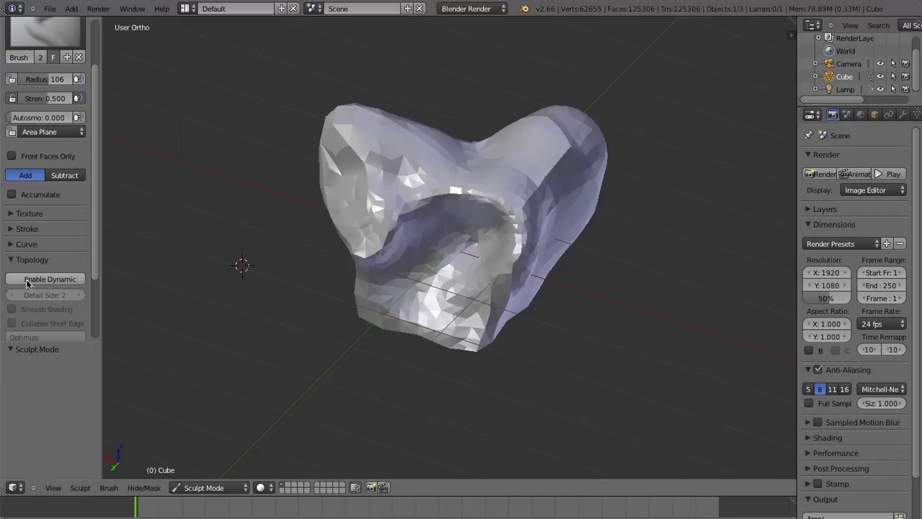
key(ctrl+d)
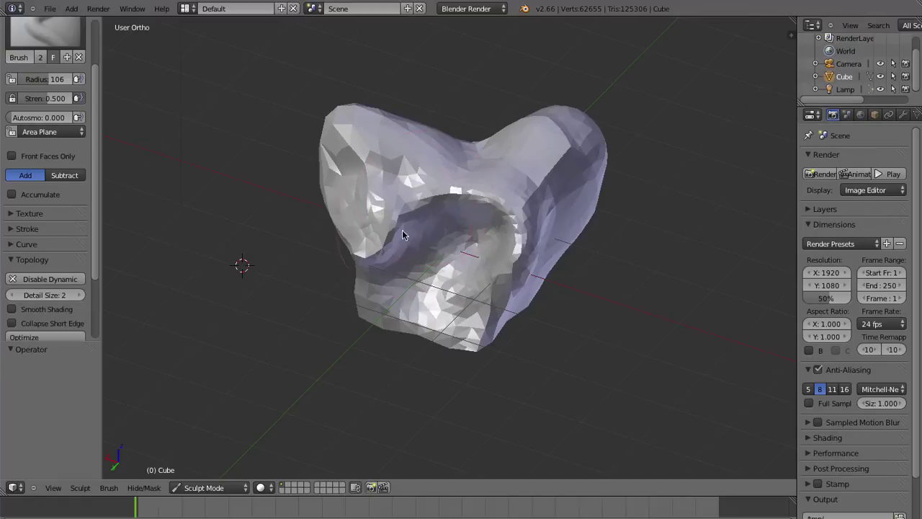
drag(363, 251, 438, 235)
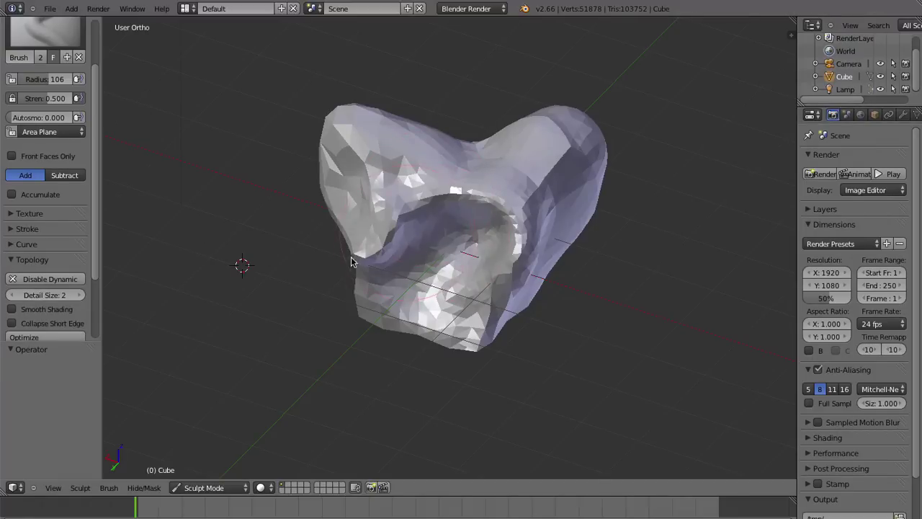
drag(351, 261, 166, 299)
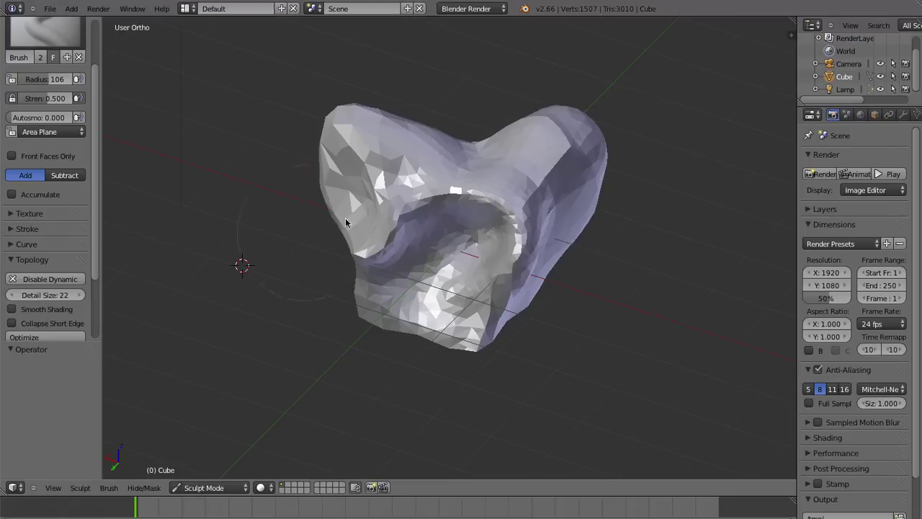
mouse_move(346, 222)
middle_down()
mouse_move(599, 209)
mouse_move(408, 260)
middle_up()
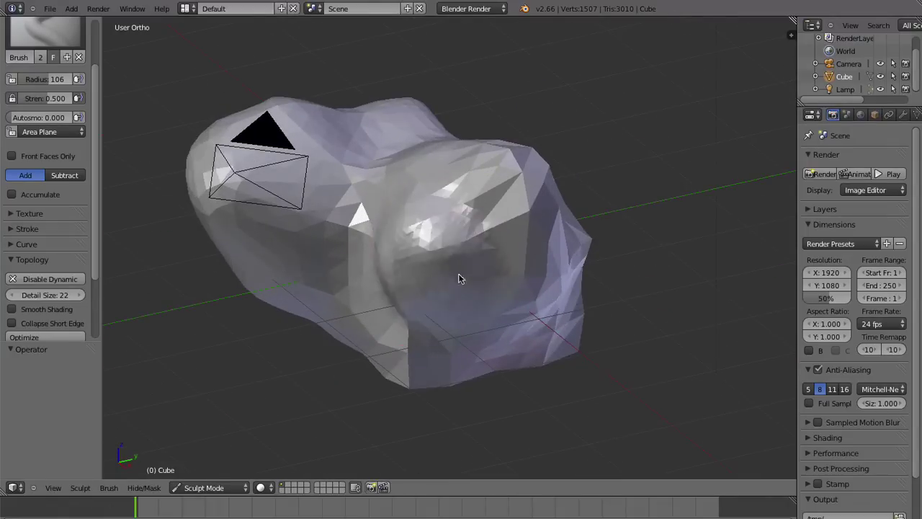
- Inflate a rounded, sphere-like bulge on the front of the mesh
mouse_move(458, 274)
mouse_down()
mouse_move(453, 266)
mouse_move(457, 284)
mouse_move(322, 241)
mouse_up()
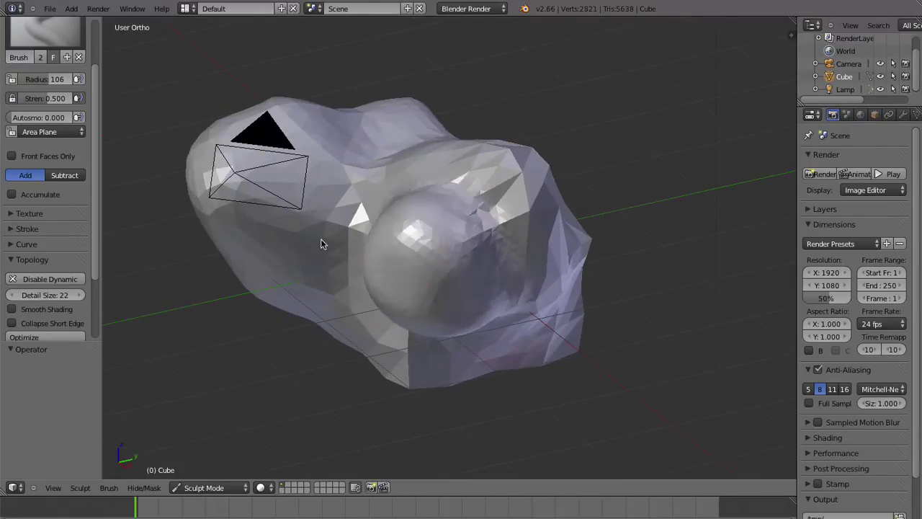
middle_drag(322, 241, 582, 283)
key(ctrl+d)
key(ctrl+d)
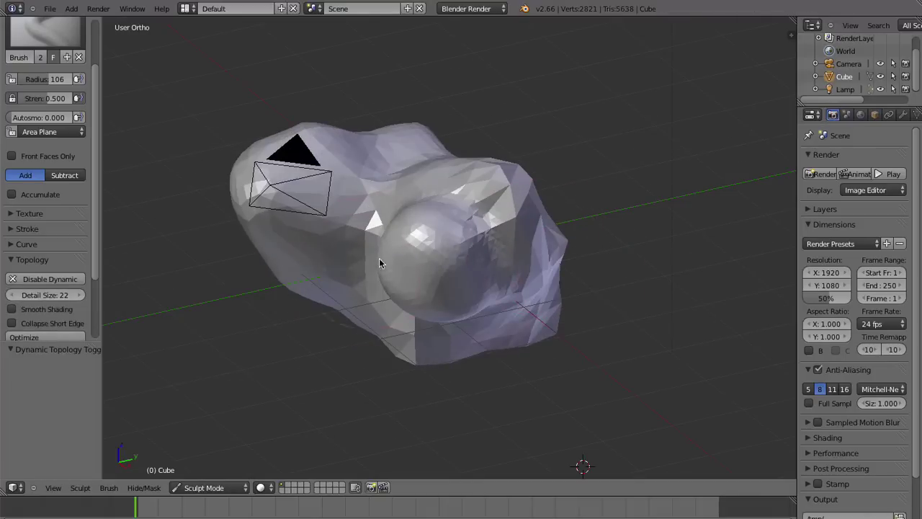
key(ctrl+d)
- Dent and refine the bulge's surface, leaving dynamic topology off
key(ctrl+d)
key(ctrl+d)
scroll(426, 260, up, 3)
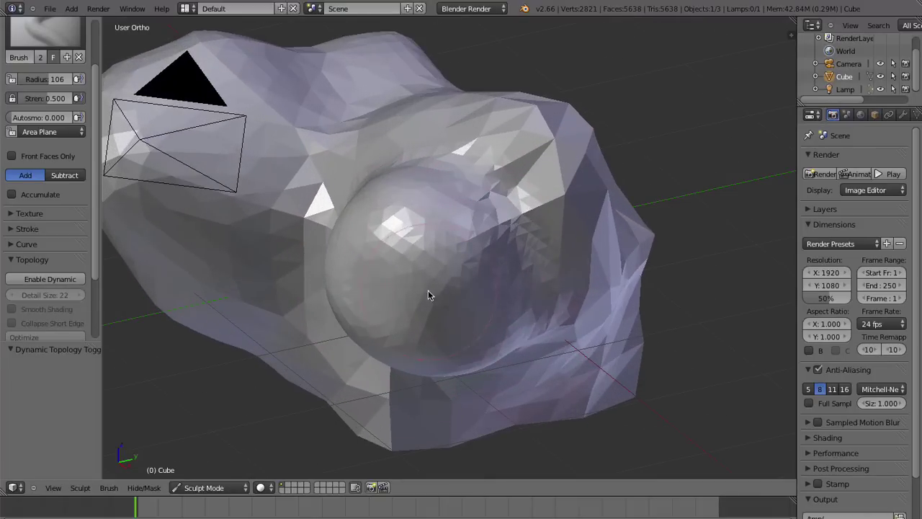
mouse_move(428, 290)
mouse_down()
mouse_move(361, 288)
mouse_move(461, 274)
mouse_up()
scroll(461, 273, down, 4)
mouse_move(461, 274)
middle_down()
mouse_move(529, 199)
mouse_move(374, 267)
mouse_move(672, 254)
middle_up()
scroll(468, 258, up, 3)
mouse_move(469, 258)
mouse_down()
mouse_move(566, 257)
mouse_move(482, 294)
mouse_move(464, 254)
mouse_move(494, 243)
mouse_move(438, 199)
mouse_move(469, 266)
mouse_move(502, 245)
mouse_move(353, 321)
mouse_move(451, 286)
mouse_move(356, 305)
mouse_move(456, 246)
mouse_up()
key(ctrl+d)
key(ctrl+d)
- Switch the sculpt to Object Mode and apply Smooth shading
middle_drag(471, 239, 570, 271)
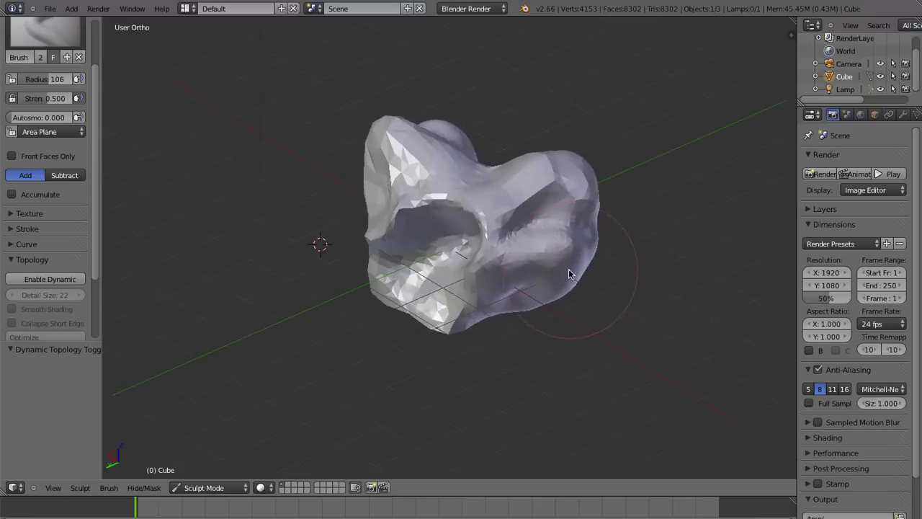
scroll(572, 191, down, 3)
scroll(461, 247, up, 5)
middle_drag(462, 246, 280, 283)
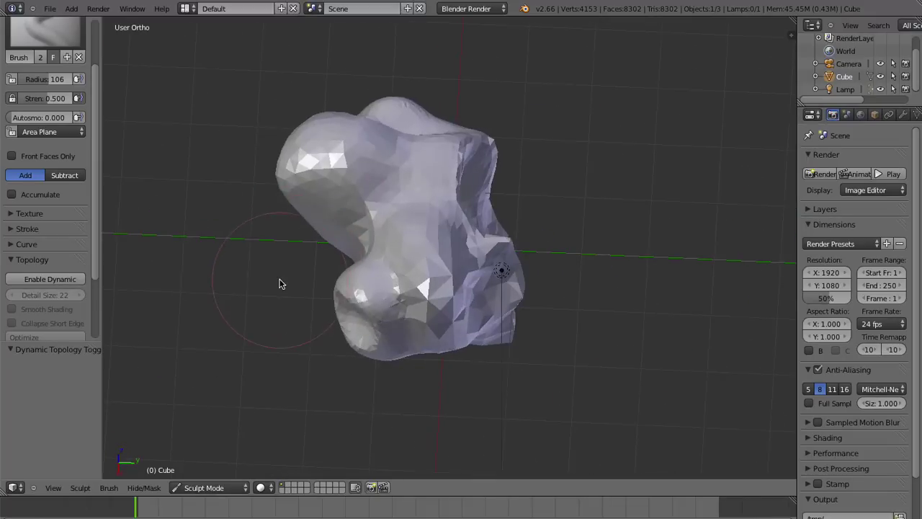
click(231, 488)
click(206, 472)
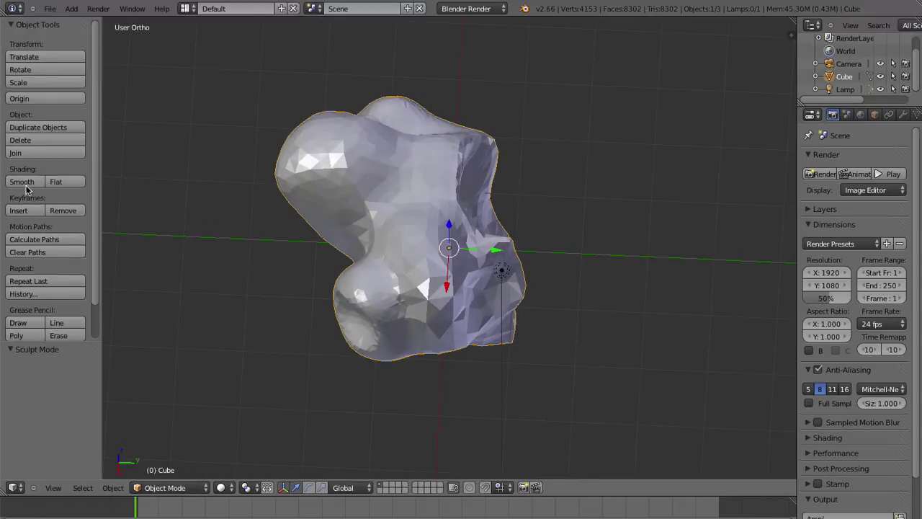
click(25, 189)
- Deselect everything, reselect the sculpted mesh, and view it from several angles
scroll(371, 274, down, 3)
mouse_move(371, 274)
middle_down()
mouse_move(624, 222)
mouse_move(605, 224)
middle_up()
key(a)
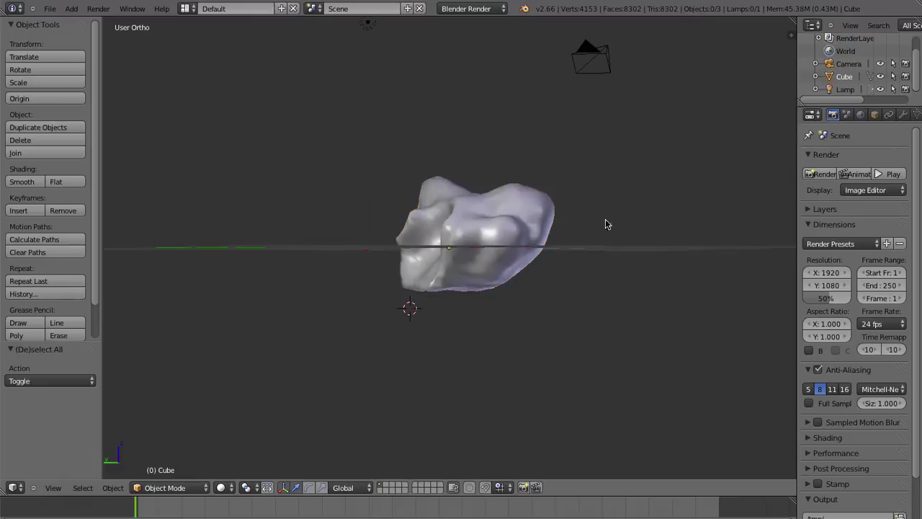
right_click(480, 256)
mouse_move(480, 256)
middle_down()
mouse_move(449, 397)
mouse_move(428, 231)
middle_up()
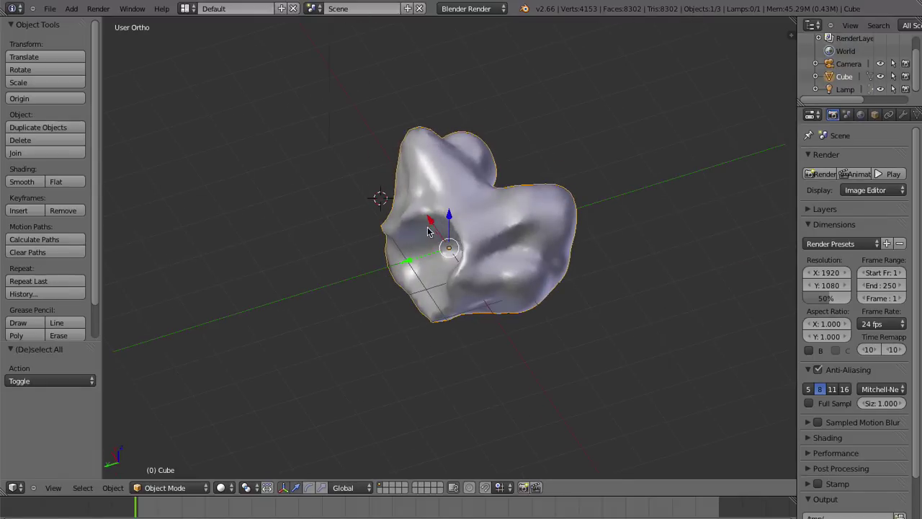
mouse_move(407, 337)
middle_down()
mouse_move(562, 264)
mouse_move(667, 284)
mouse_move(362, 317)
mouse_move(413, 321)
middle_up()
scroll(413, 321, up, 2)
scroll(432, 319, down, 2)
mouse_move(312, 280)
middle_down()
mouse_move(567, 330)
mouse_move(504, 305)
middle_up()
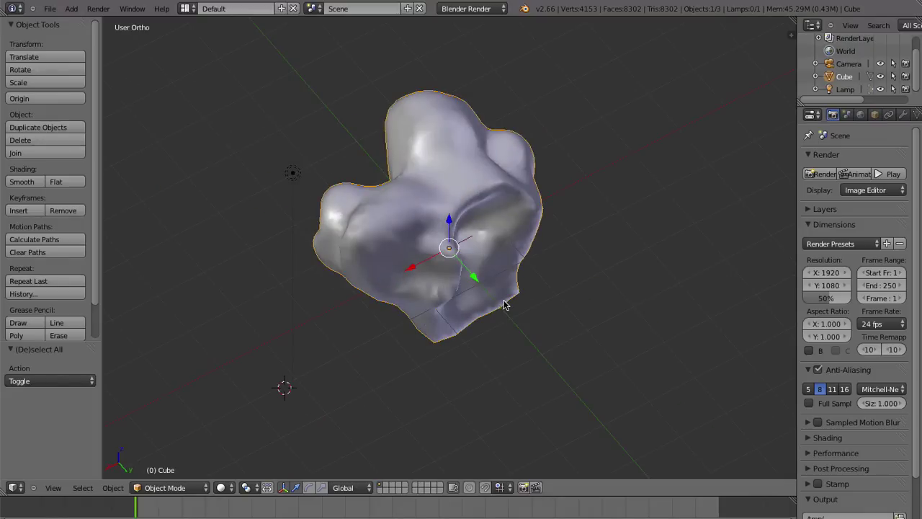
- Open User Preferences from the File menu and scroll through its settings
click(49, 9)
click(100, 133)
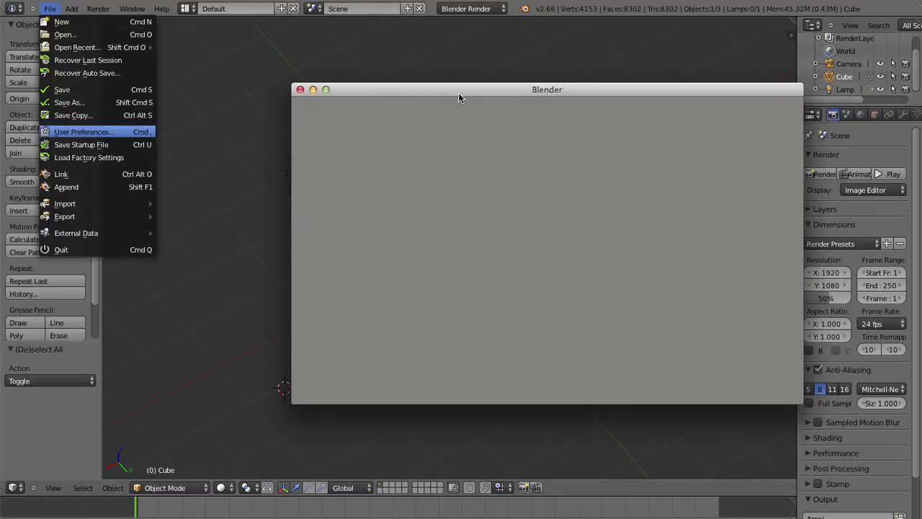
drag(459, 94, 443, 86)
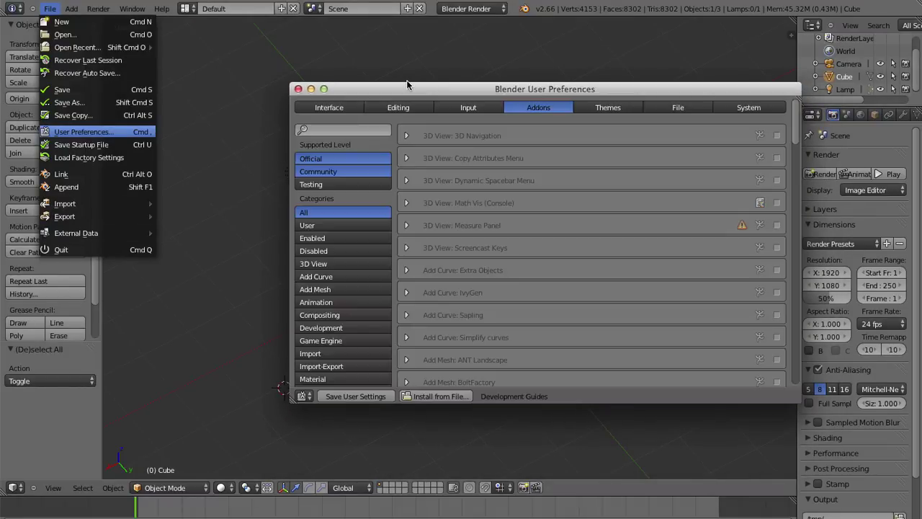
drag(487, 100, 411, 56)
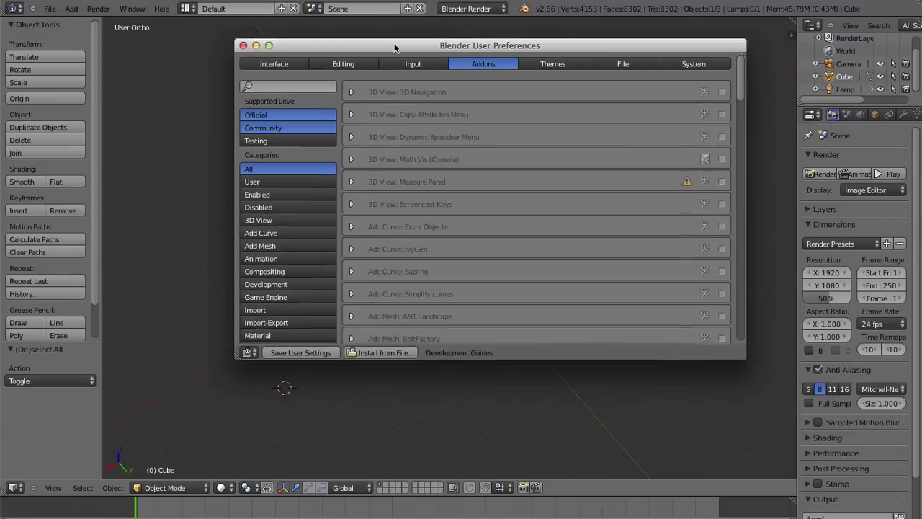
scroll(478, 282, down, 2)
scroll(477, 282, down, 5)
scroll(340, 329, down, 3)
scroll(340, 329, down, 2)
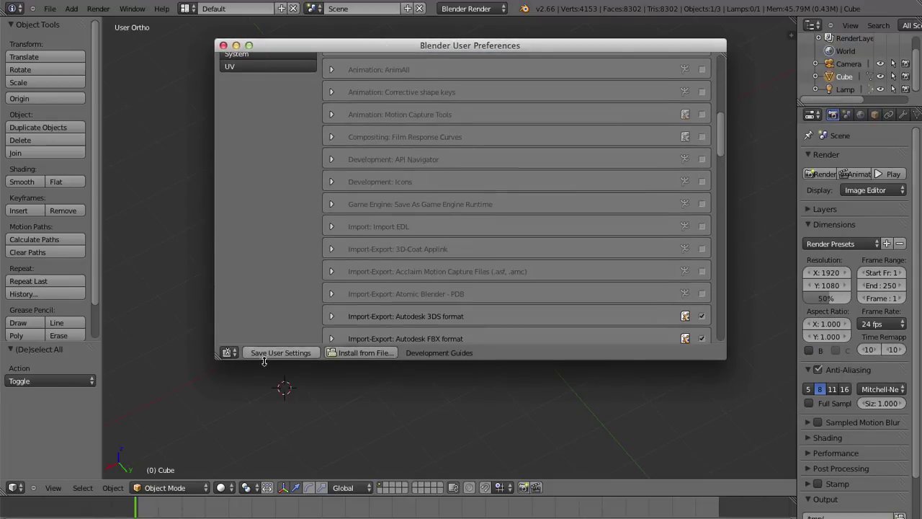
scroll(286, 205, up, 2)
scroll(286, 205, up, 5)
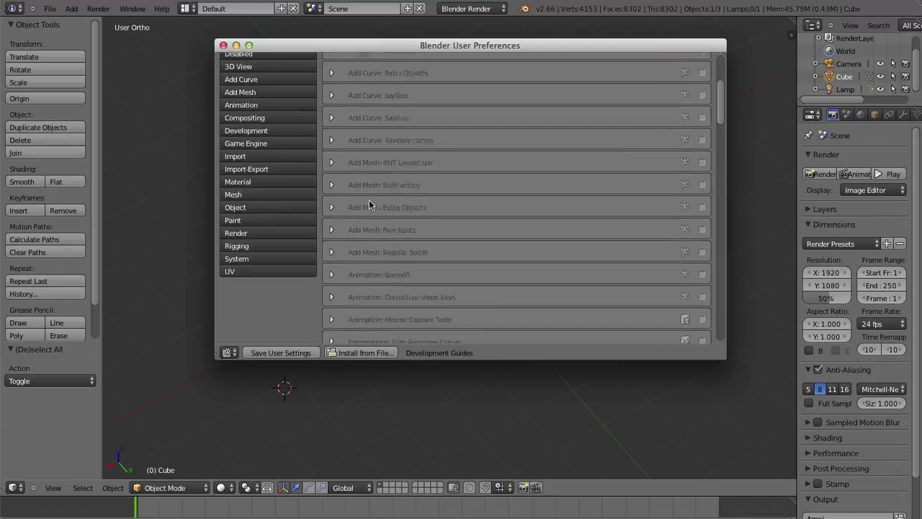
scroll(372, 208, up, 5)
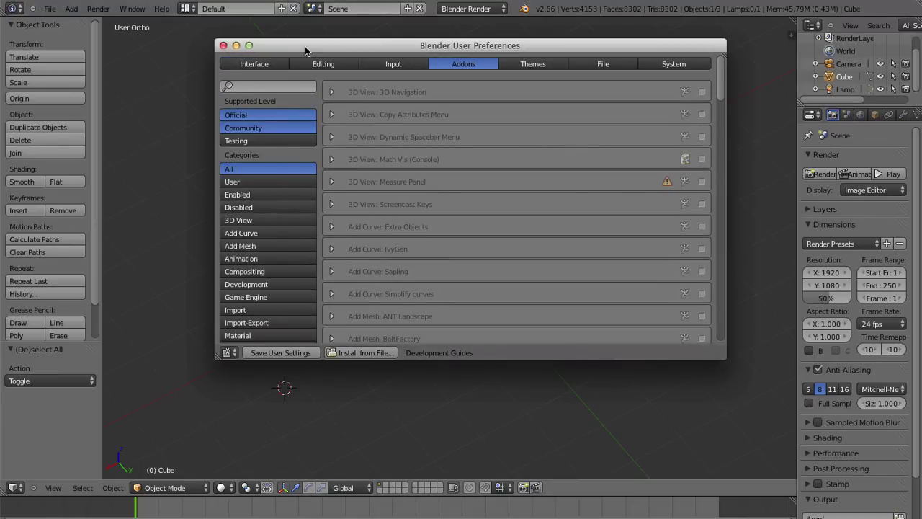
- Move the preferences window out of the way and show the Interface settings
drag(394, 45, 303, 26)
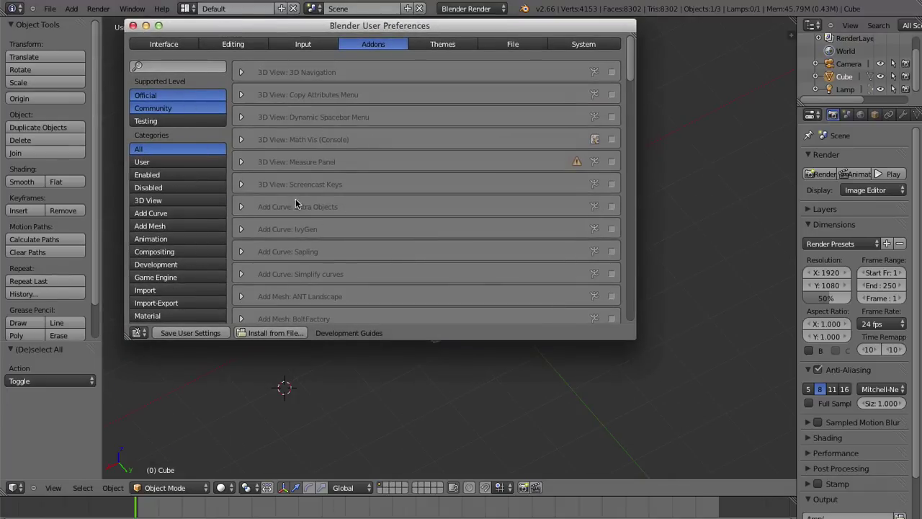
mouse_move(232, 33)
mouse_down()
mouse_move(160, 120)
mouse_move(149, 97)
mouse_up()
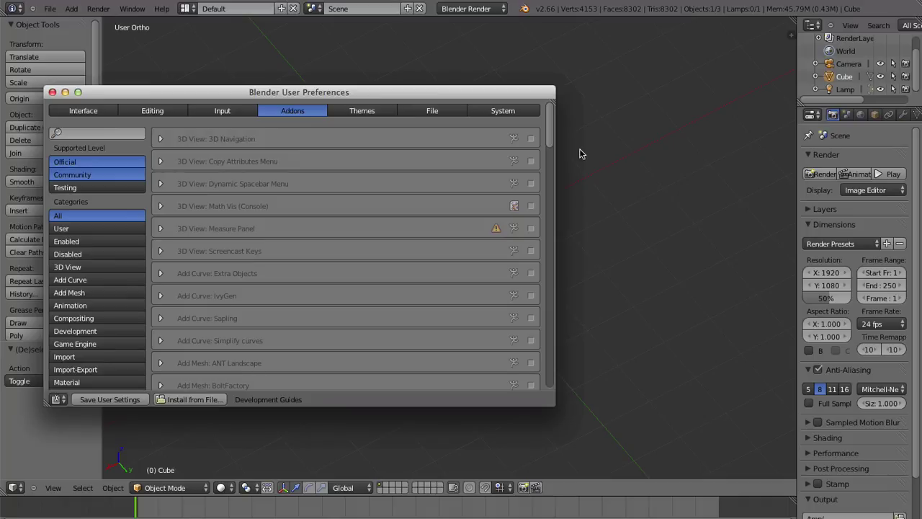
mouse_move(432, 94)
mouse_down()
mouse_move(625, 278)
mouse_move(600, 238)
mouse_up()
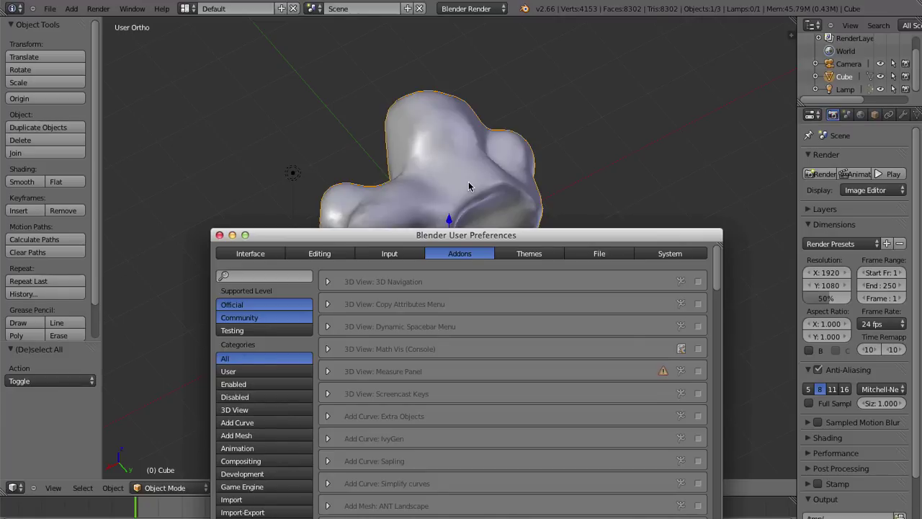
mouse_move(438, 240)
mouse_down()
mouse_move(643, 236)
mouse_move(643, 115)
mouse_move(628, 40)
mouse_move(623, 60)
mouse_up()
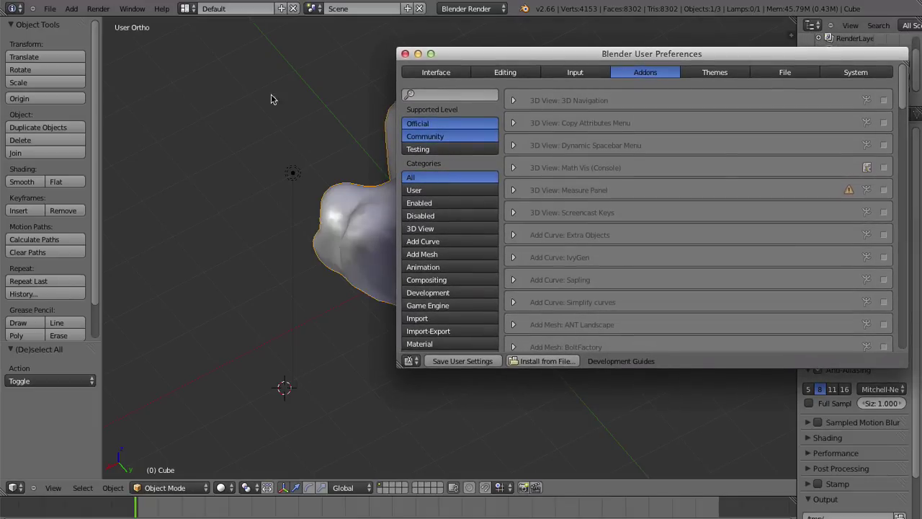
click(438, 72)
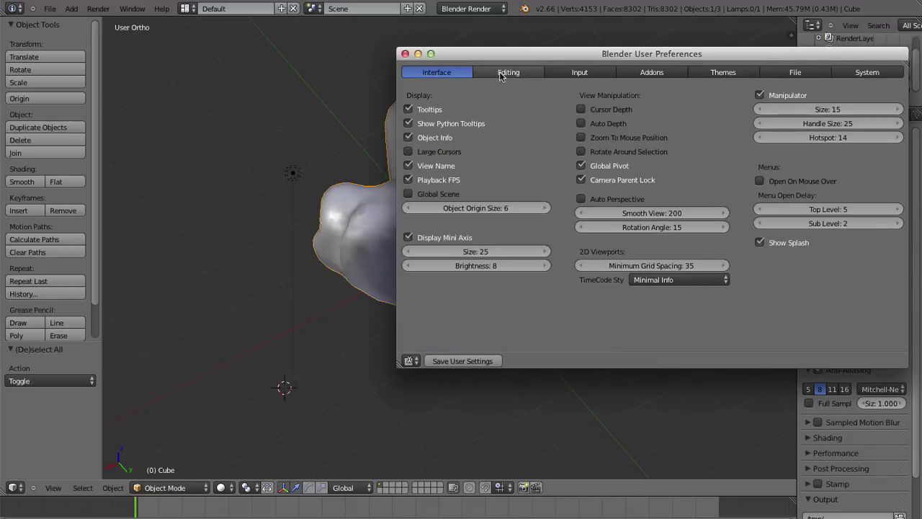
- Tick Emulate 3 Button Mouse in the Input preferences and place the 3D cursor beside the mesh
click(577, 72)
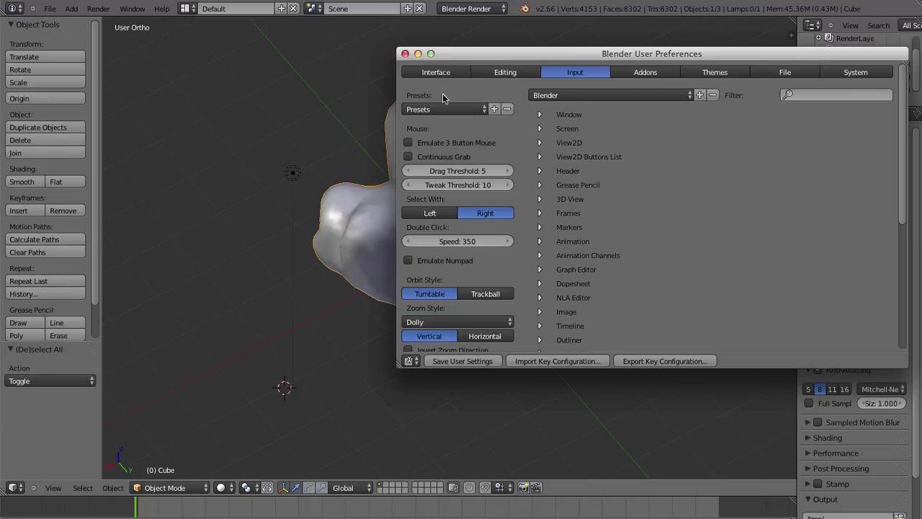
click(409, 144)
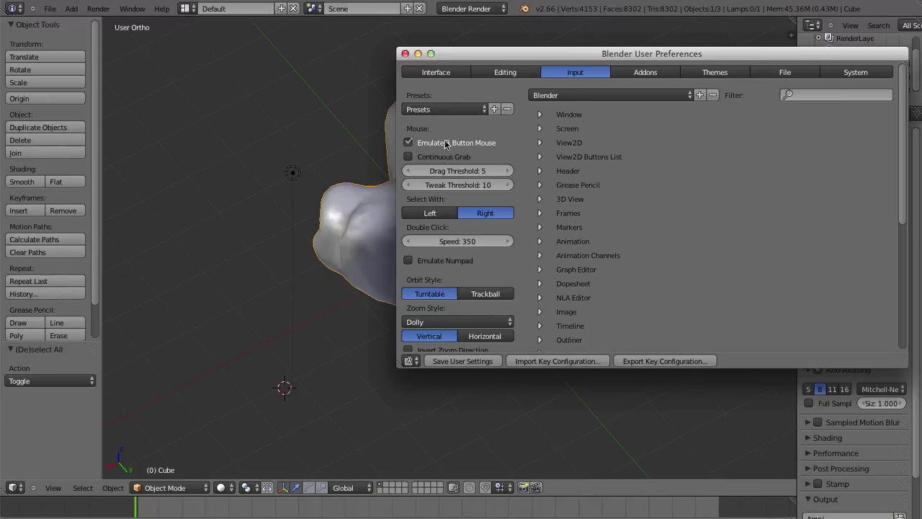
click(231, 266)
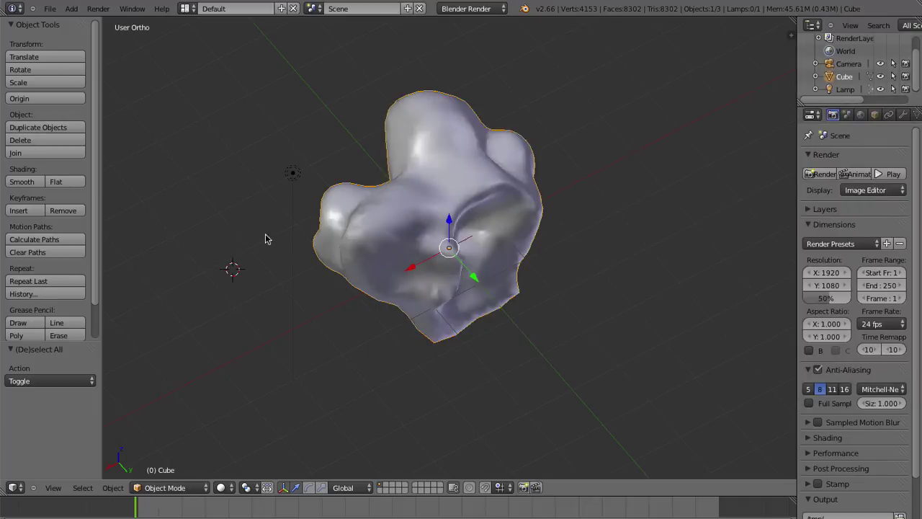
click(274, 270)
click(351, 288)
- Save the user settings in the reopened preferences and close the window
mouse_move(328, 248)
alt+mouse_down()
mouse_move(401, 233)
mouse_move(469, 247)
alt+mouse_up()
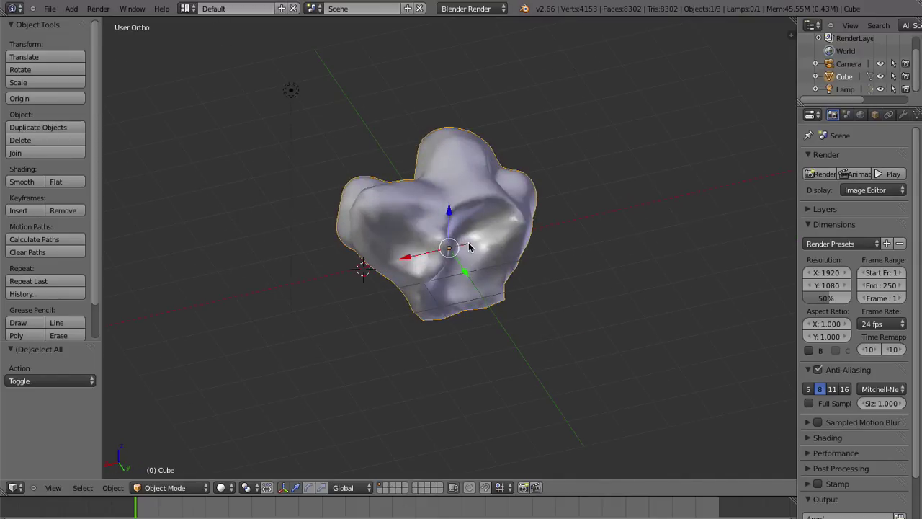
key(ctrl+alt+u)
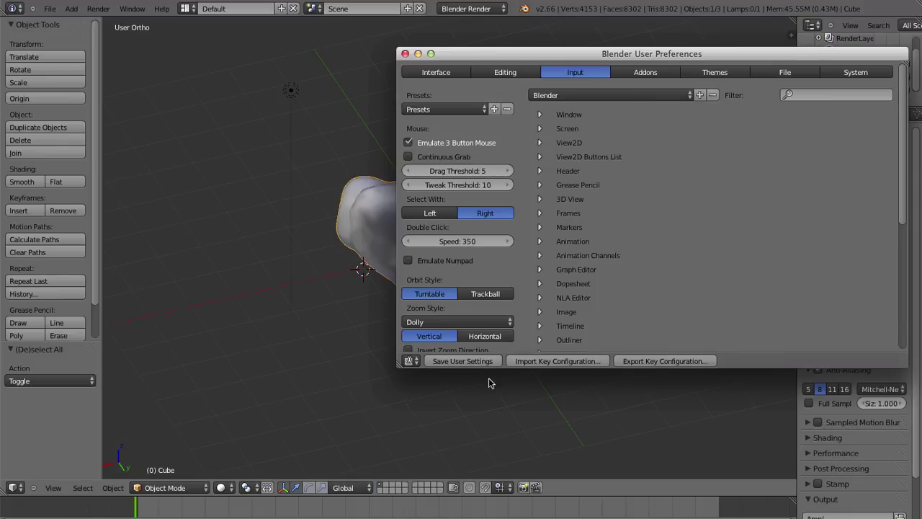
click(475, 362)
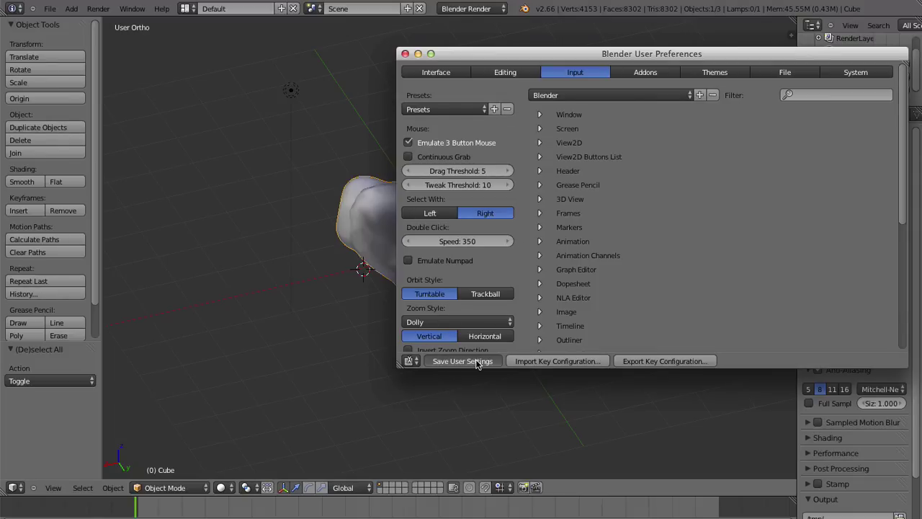
click(405, 54)
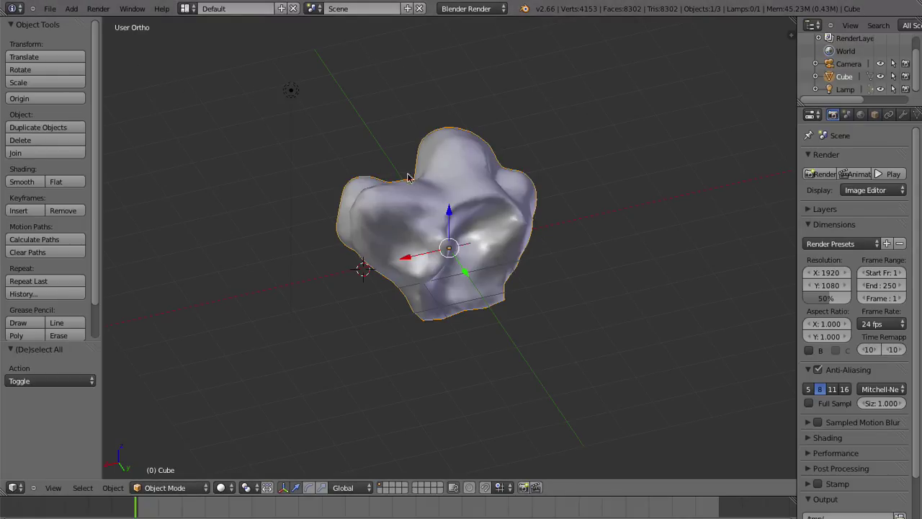
- Start a new file from the startup scene via the File menu
middle_drag(675, 242, 392, 229)
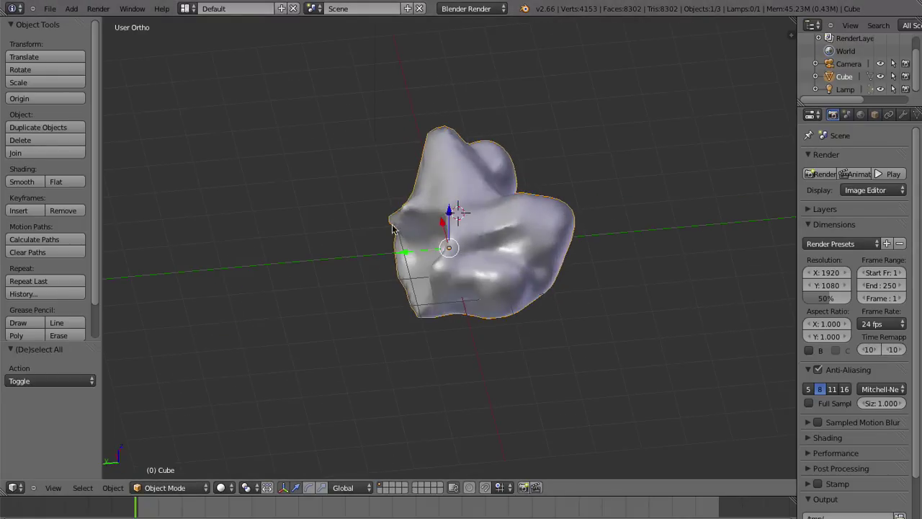
middle_drag(475, 209, 394, 212)
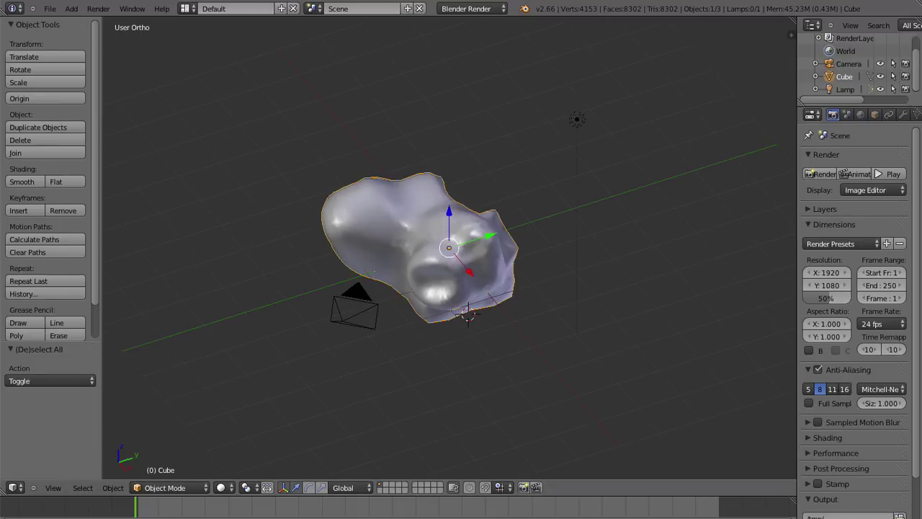
click(50, 9)
click(59, 22)
- Confirm reloading the startup scene and orbit around the default cube
click(53, 29)
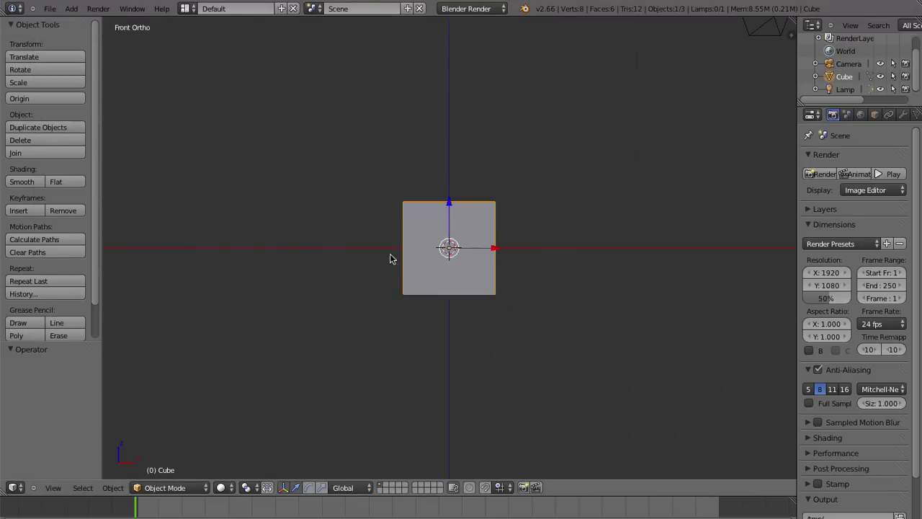
mouse_move(391, 257)
middle_down()
mouse_move(461, 166)
mouse_move(405, 301)
mouse_move(694, 252)
middle_up()
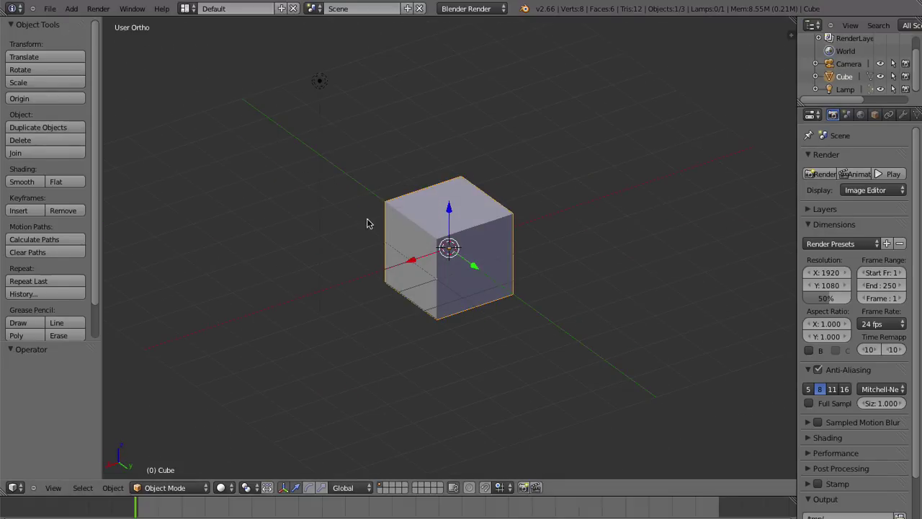
mouse_move(367, 224)
middle_down()
mouse_move(391, 183)
mouse_move(391, 217)
mouse_move(413, 224)
middle_up()
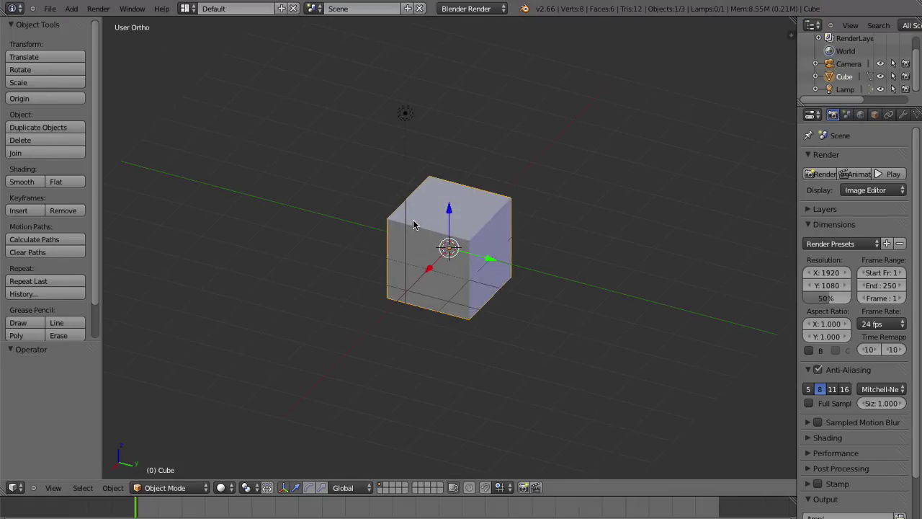
- Save the user settings again, check the Addons and Input sections, and close preferences
key(ctrl+alt+u)
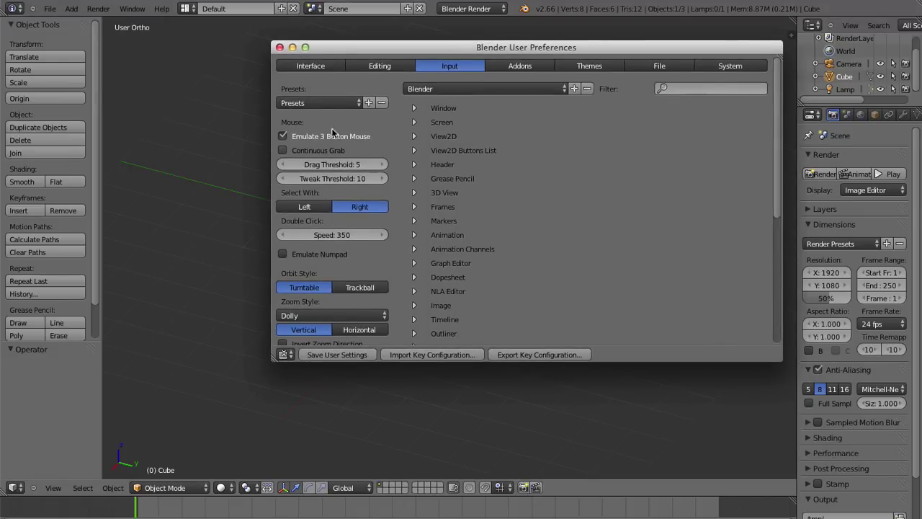
click(333, 354)
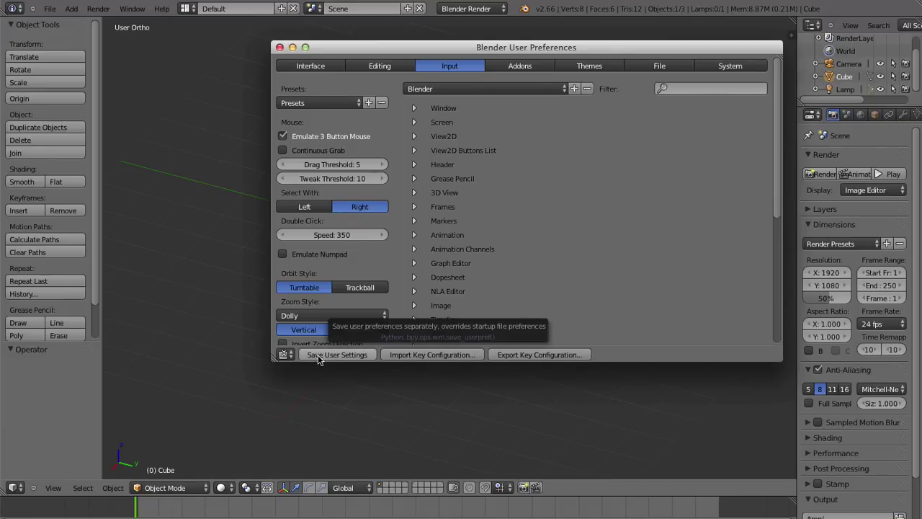
mouse_move(332, 52)
mouse_down()
mouse_move(325, 172)
mouse_move(331, 106)
mouse_up()
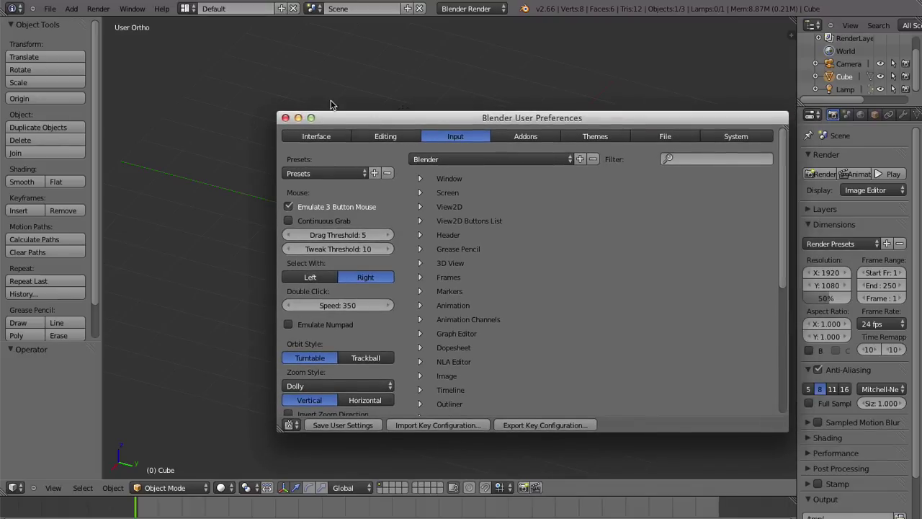
drag(362, 118, 359, 73)
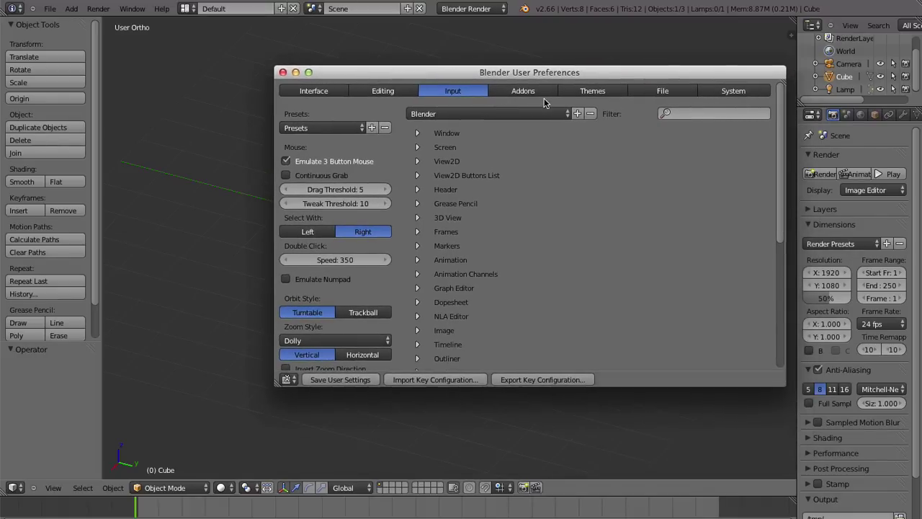
click(540, 94)
click(455, 92)
click(283, 73)
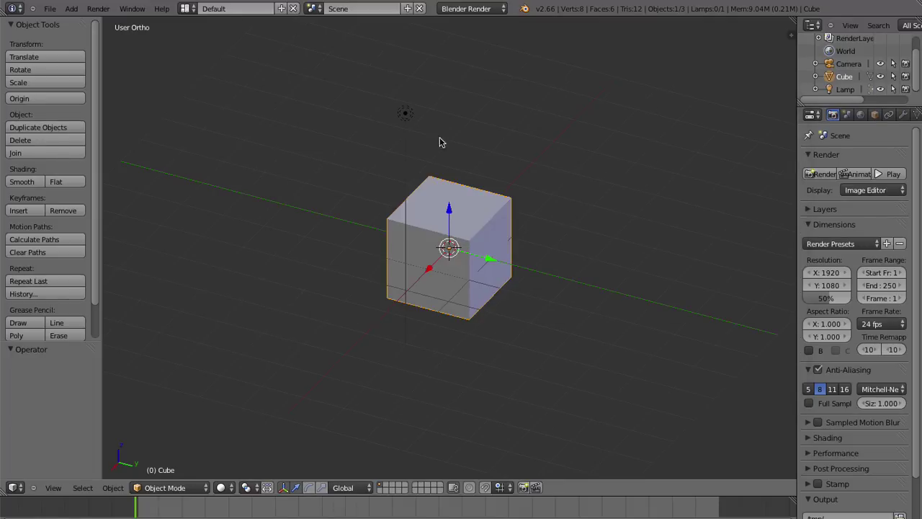
- Look through the camera, then hide, reveal and move the camera to a new position
key(3)
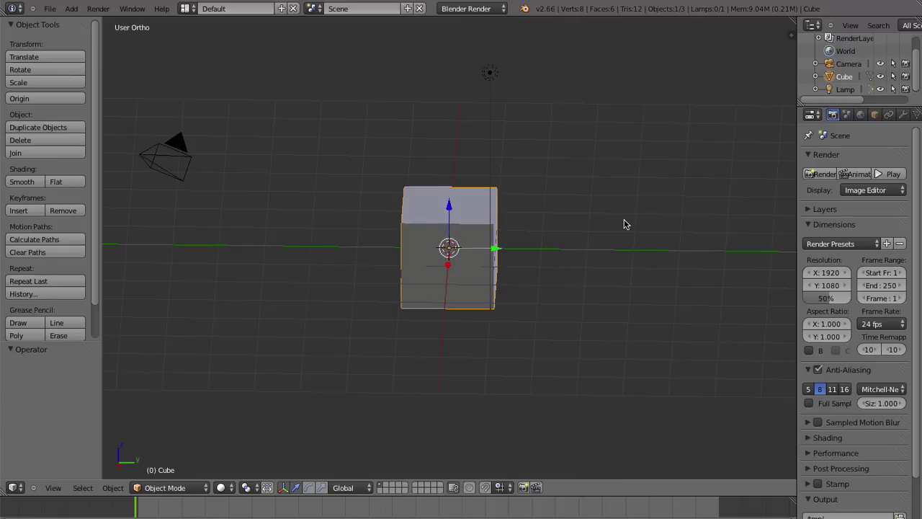
key(0)
right_click(569, 376)
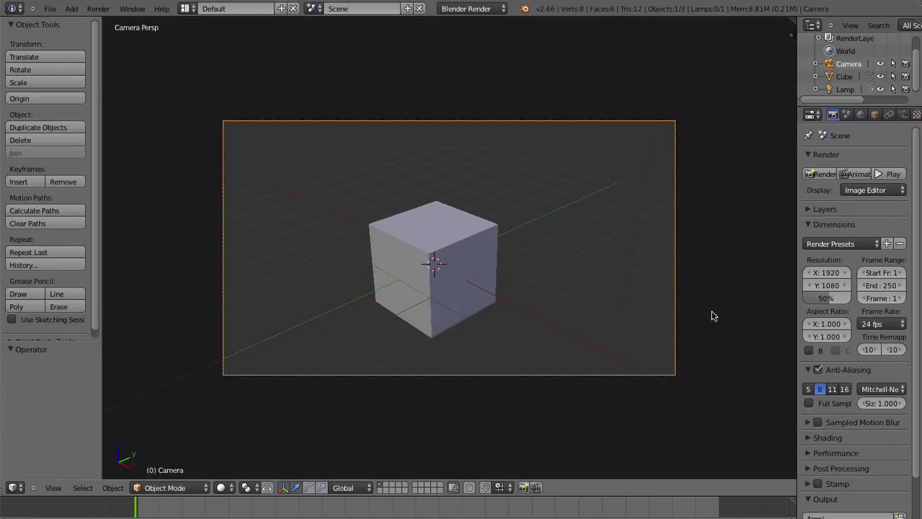
key(h)
key(alt+h)
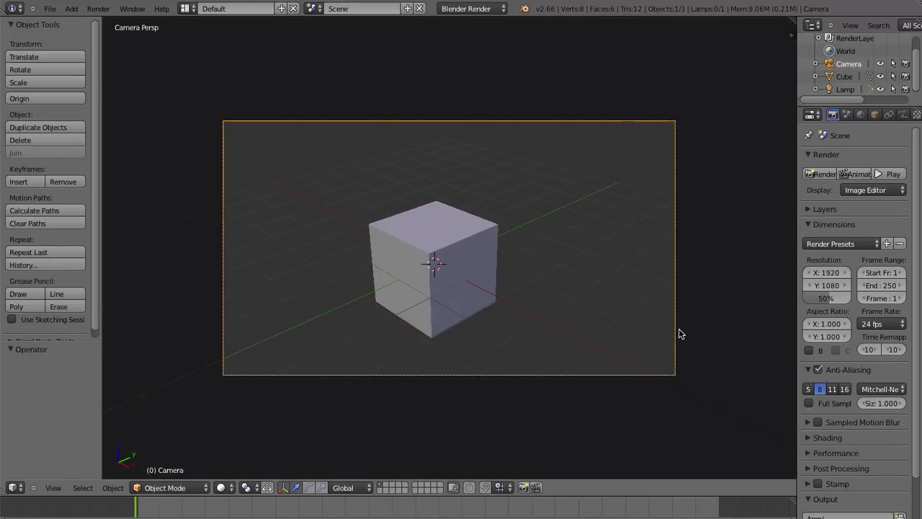
key(g)
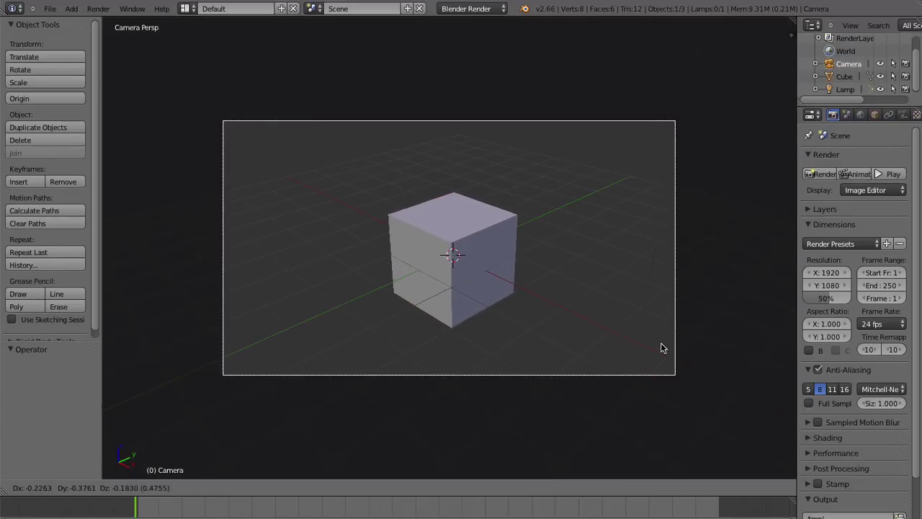
click(647, 340)
key(a)
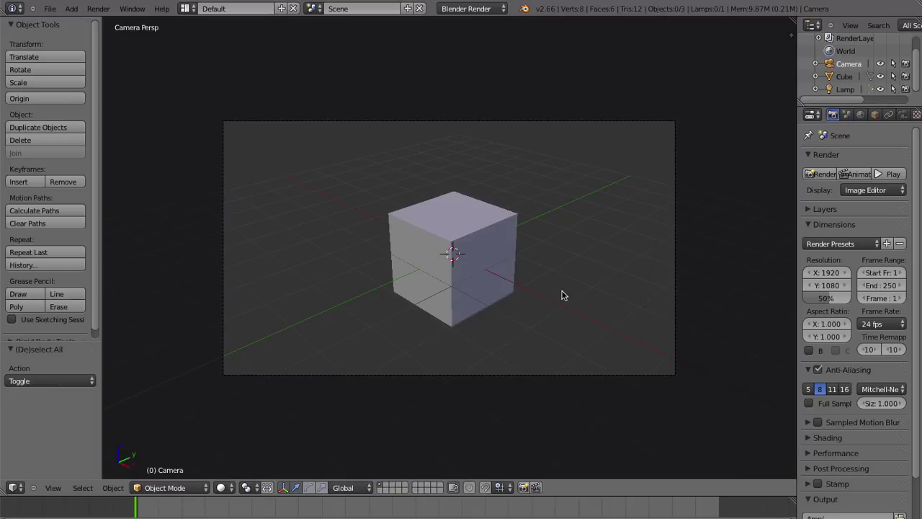
- Save the current scene as the startup file
key(ctrl+u)
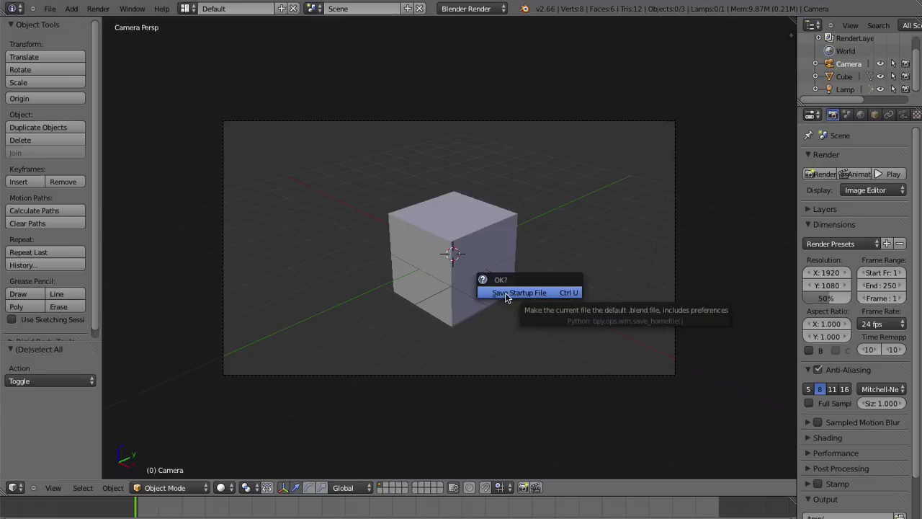
right_click(467, 250)
key(ctrl+u)
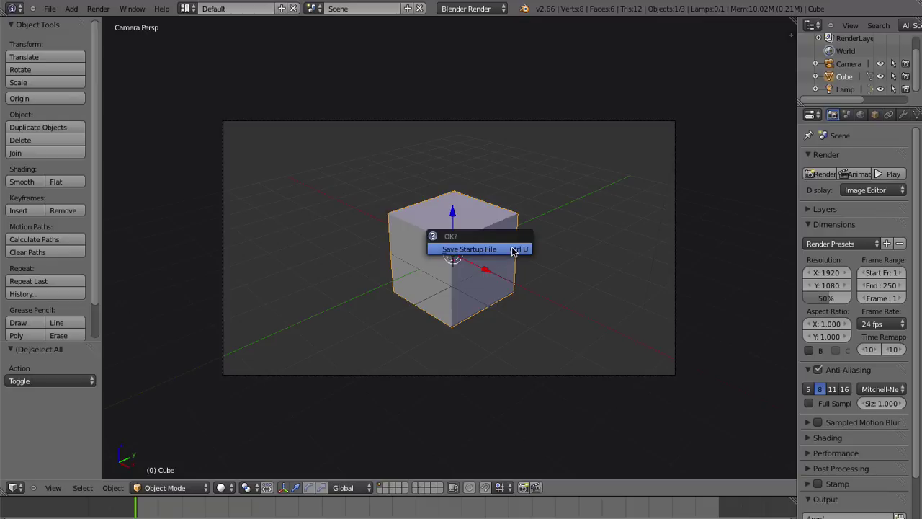
click(513, 250)
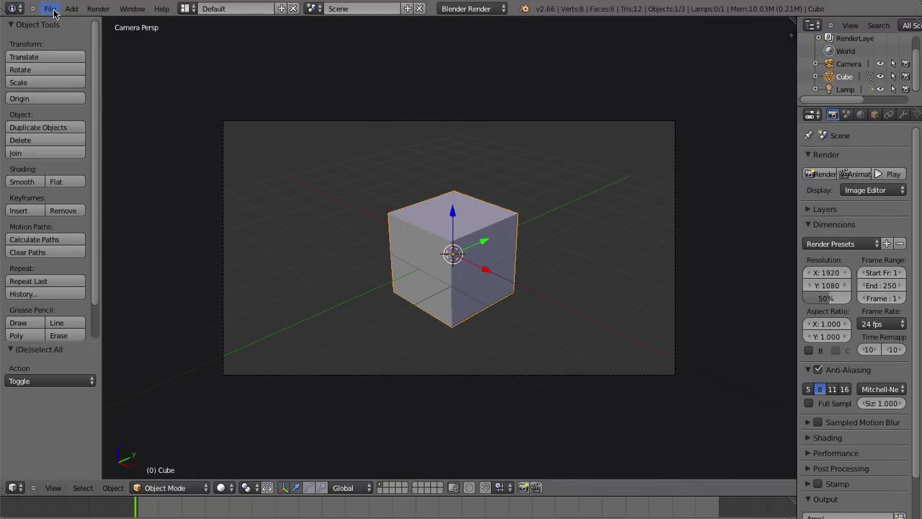
- Start a new file to confirm the startup scene reloads, then leave camera view
click(52, 13)
click(54, 21)
click(52, 28)
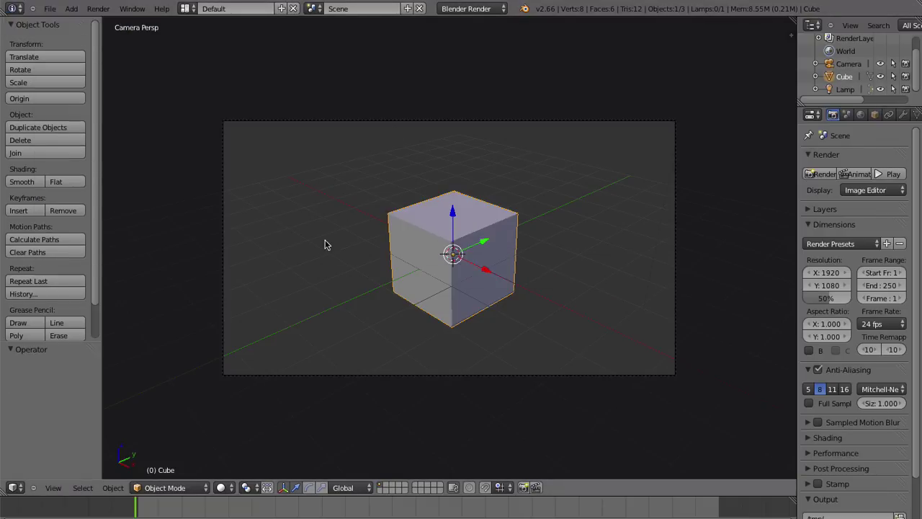
click(497, 304)
key(a)
key(shift+c)
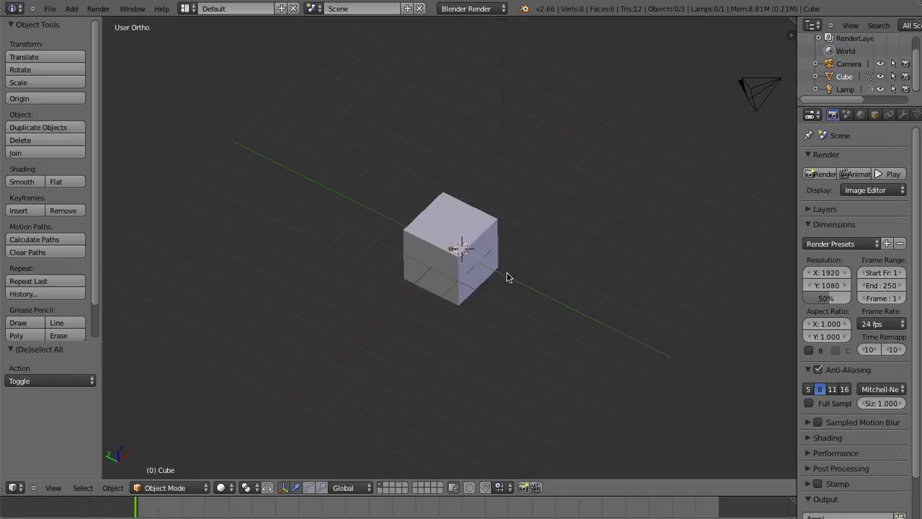
- Reload the startup file once more, deselect the cube, and reopen User Preferences
click(57, 14)
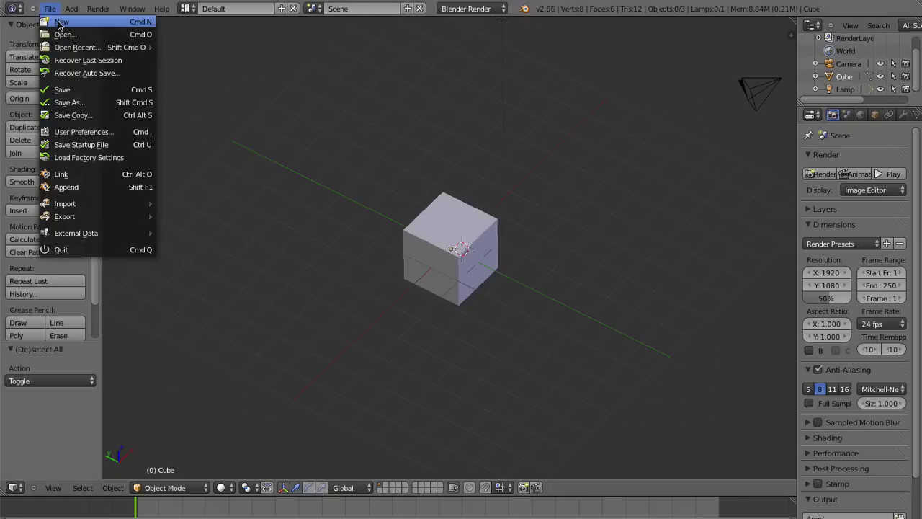
click(59, 24)
click(58, 26)
key(a)
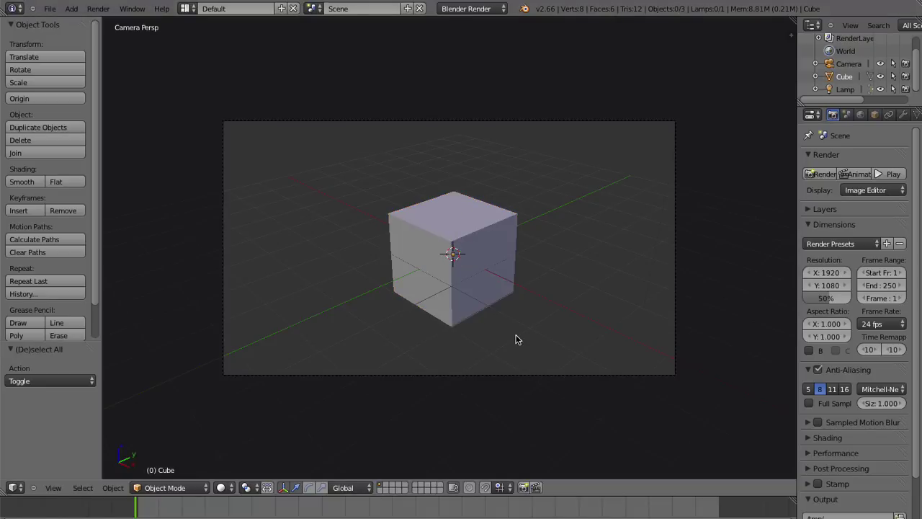
key(ctrl+alt+u)
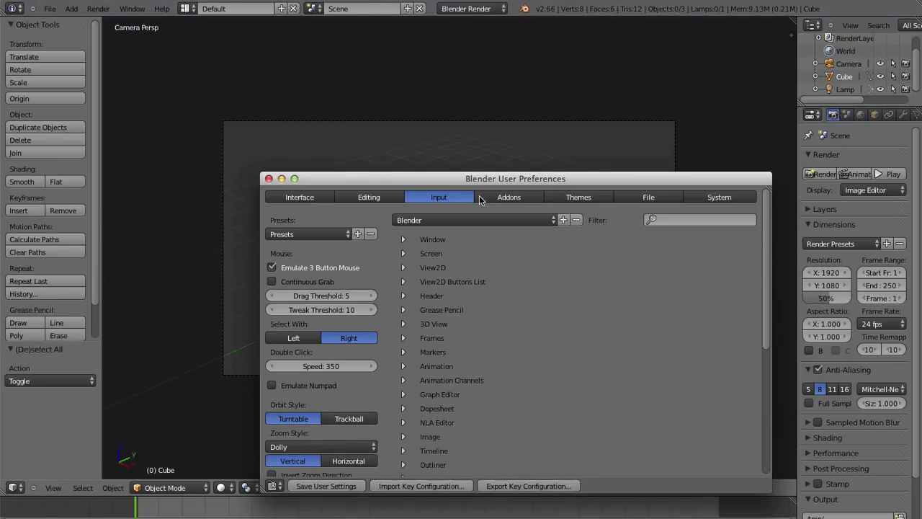
- Tick Region Overlap in the System preferences and close the User Preferences window
mouse_move(495, 182)
mouse_down()
mouse_move(490, 115)
mouse_move(456, 94)
mouse_up()
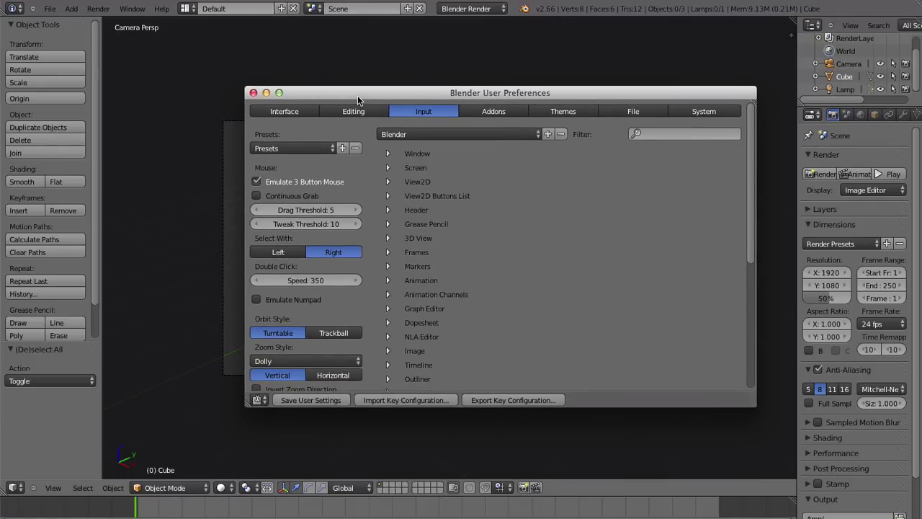
drag(357, 95, 355, 84)
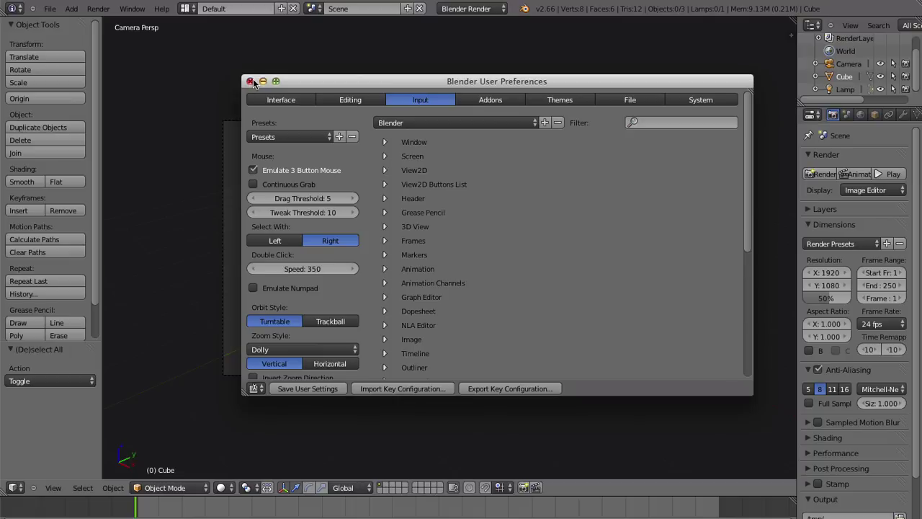
drag(463, 166, 436, 150)
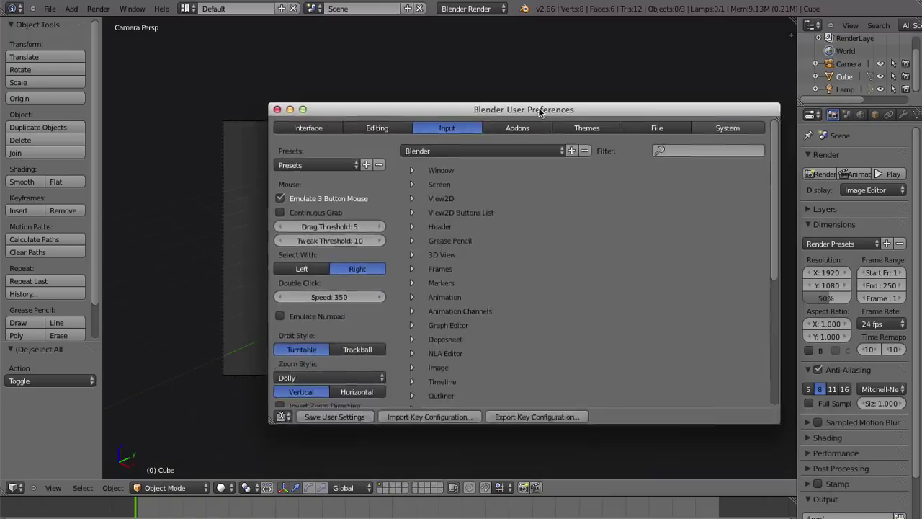
click(691, 87)
scroll(556, 160, down, 3)
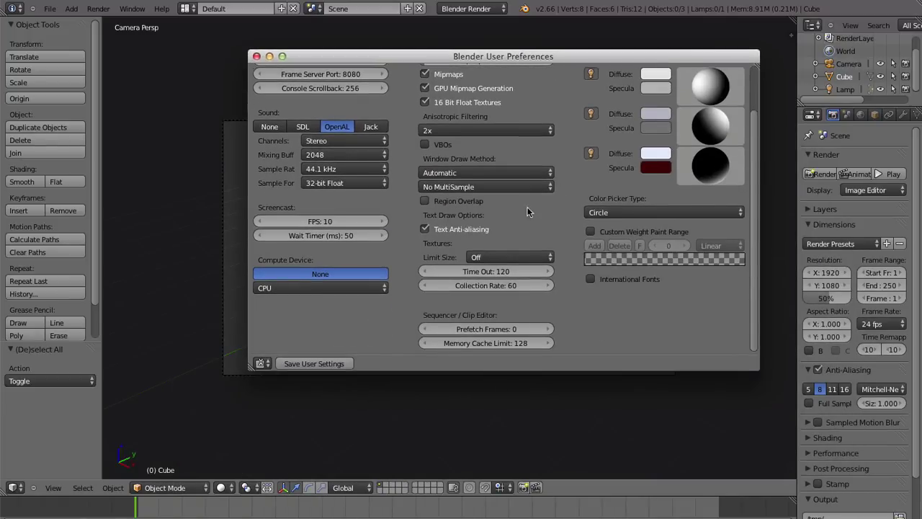
click(425, 201)
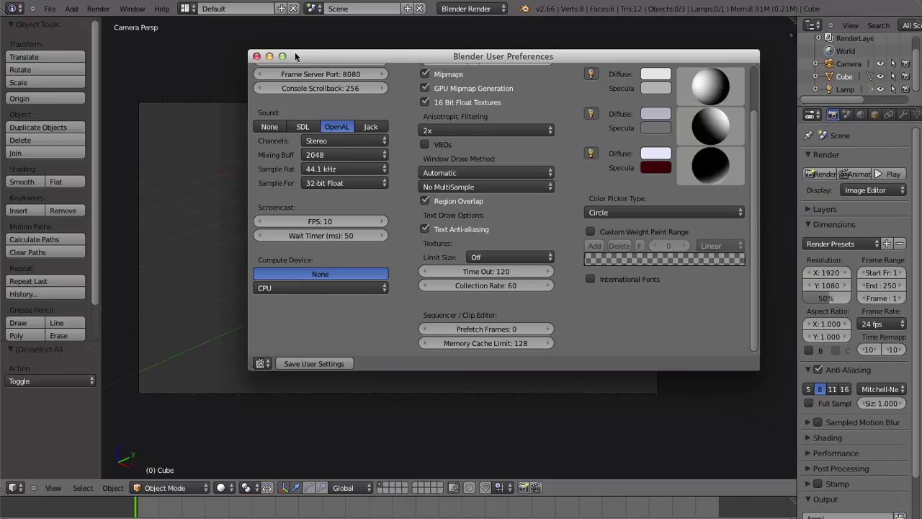
click(256, 57)
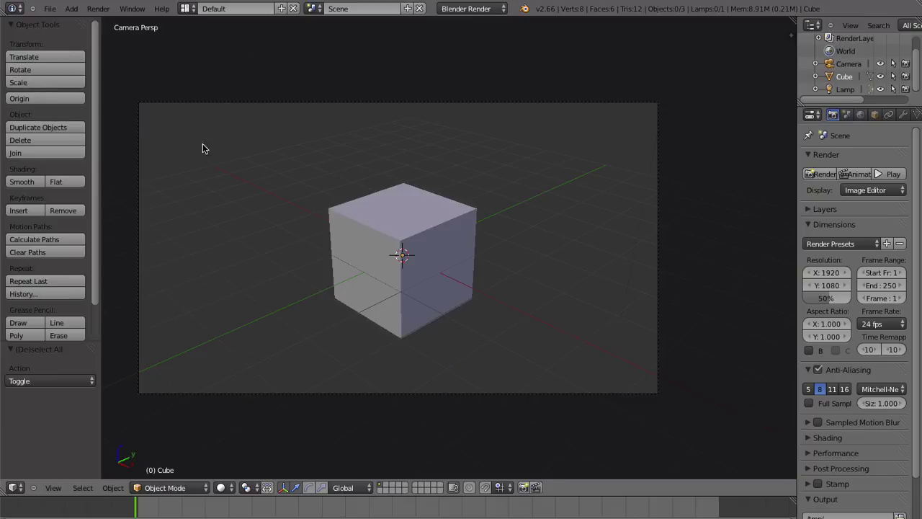
- Show the N properties panel and orbit out of camera view to see the cube
key(n)
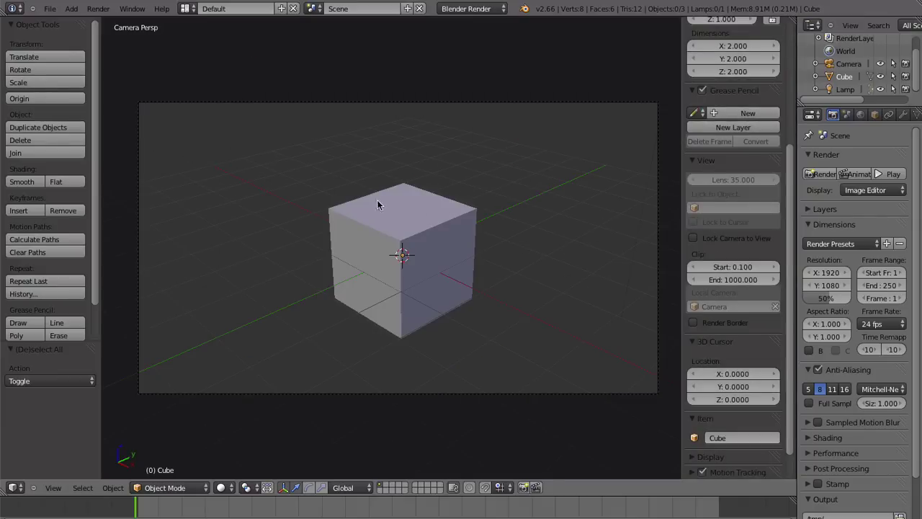
scroll(426, 208, down, 2)
mouse_move(474, 222)
shift+middle_down()
mouse_move(305, 192)
mouse_move(356, 251)
mouse_move(520, 234)
shift+middle_up()
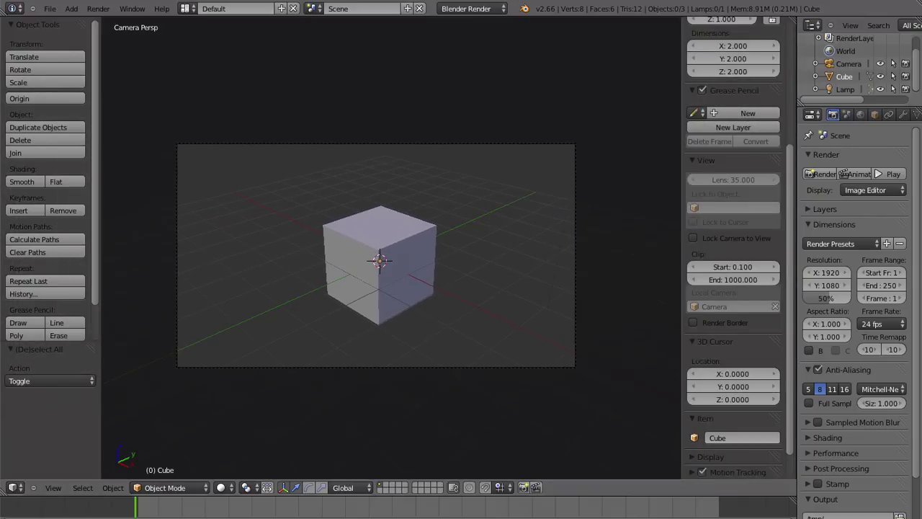
mouse_move(409, 189)
middle_down()
mouse_move(432, 216)
mouse_move(425, 259)
mouse_move(224, 244)
mouse_move(168, 254)
mouse_move(135, 245)
middle_up()
shift+middle_drag(207, 198, 409, 228)
mouse_move(469, 179)
shift+middle_down()
mouse_move(653, 204)
mouse_move(402, 231)
shift+middle_up()
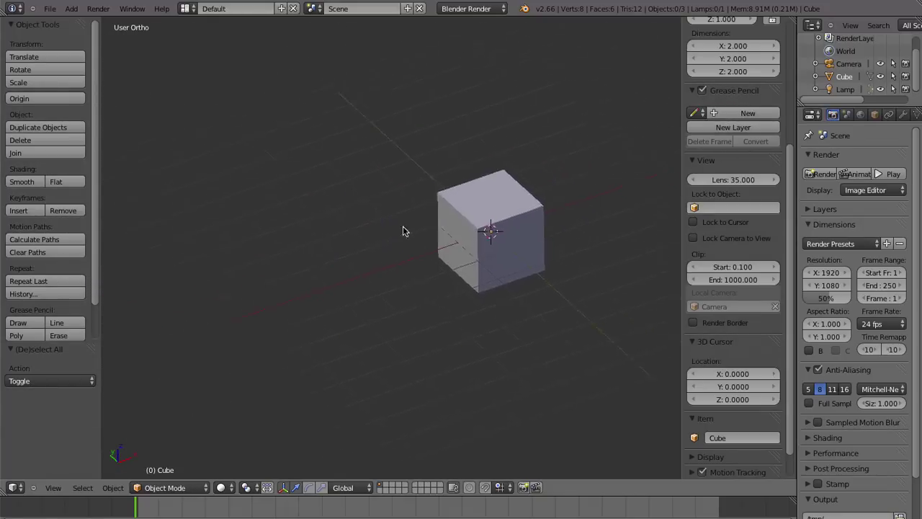
shift+middle_drag(562, 228, 422, 214)
- Switch to Front Ortho view and zoom in until the cube fills the viewport
key(KP_1)
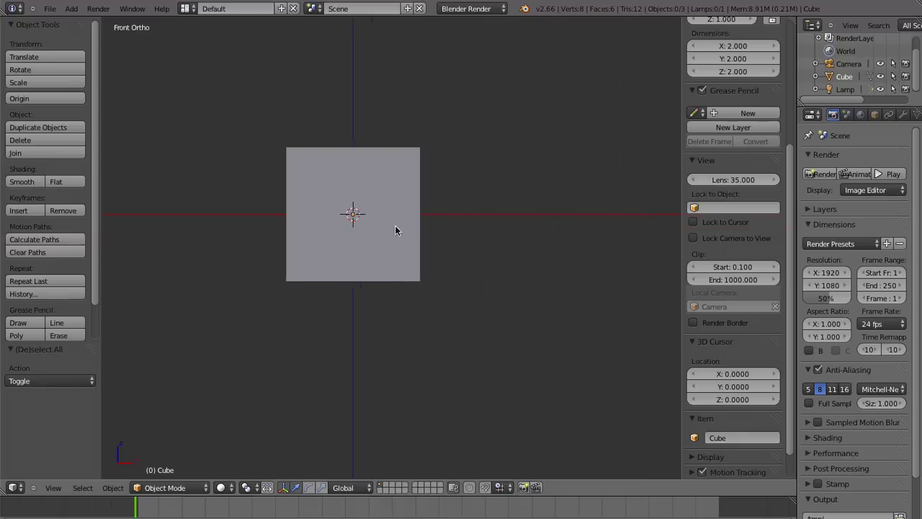
scroll(395, 225, up, 4)
shift+middle_drag(391, 149, 511, 195)
scroll(504, 180, up, 3)
shift+middle_drag(495, 158, 483, 173)
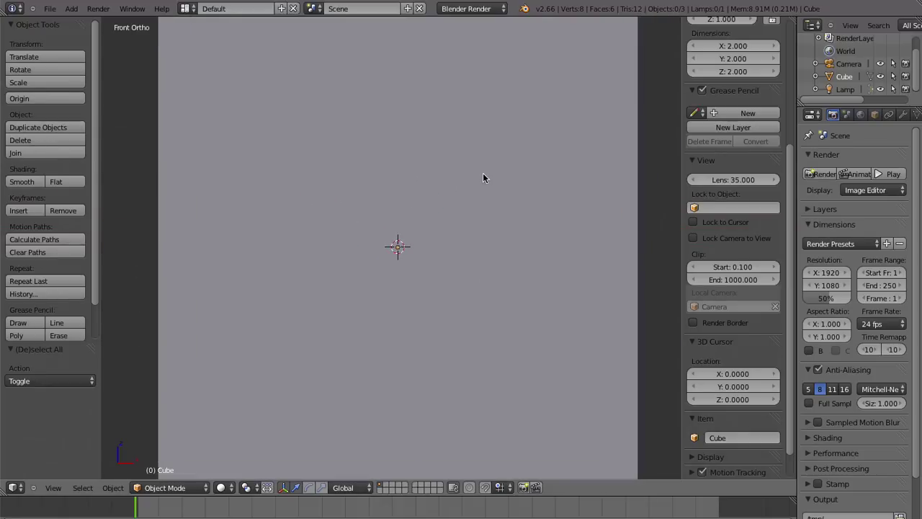
scroll(479, 187, down, 2)
- Add four vertical loop cuts to the cube and scale the outer loops to chamfer its sides
right_click(477, 198)
key(Tab)
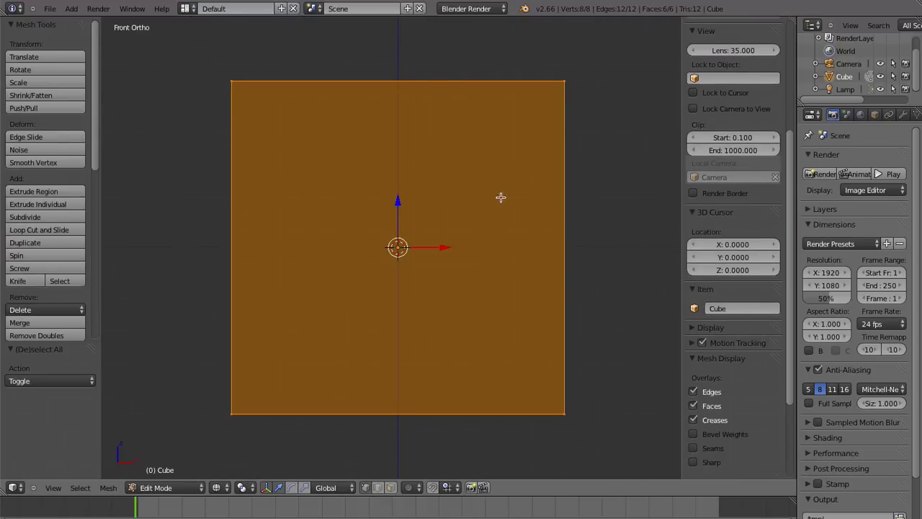
key(a)
key(ctrl+r)
scroll(370, 86, up, 3)
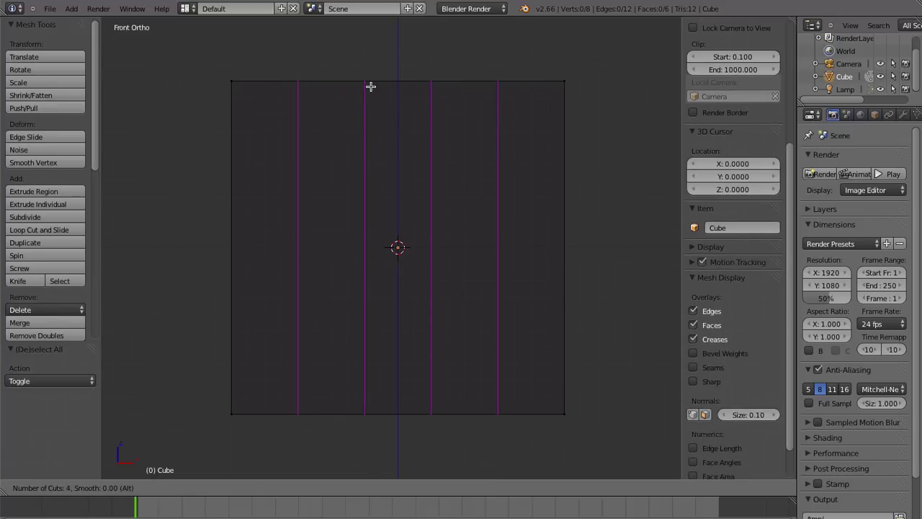
click(370, 87)
key(a)
key(s)
click(572, 230)
key(z)
key(Tab)
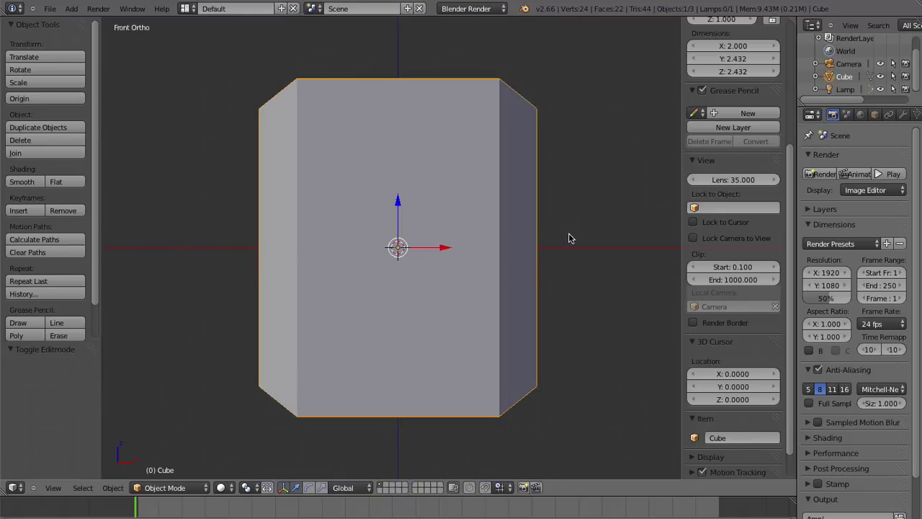
- Select a middle vertical edge loop and scale it inward into a faceted column
key(Tab)
key(z)
key(a)
alt+right_click(369, 223)
key(s)
click(593, 220)
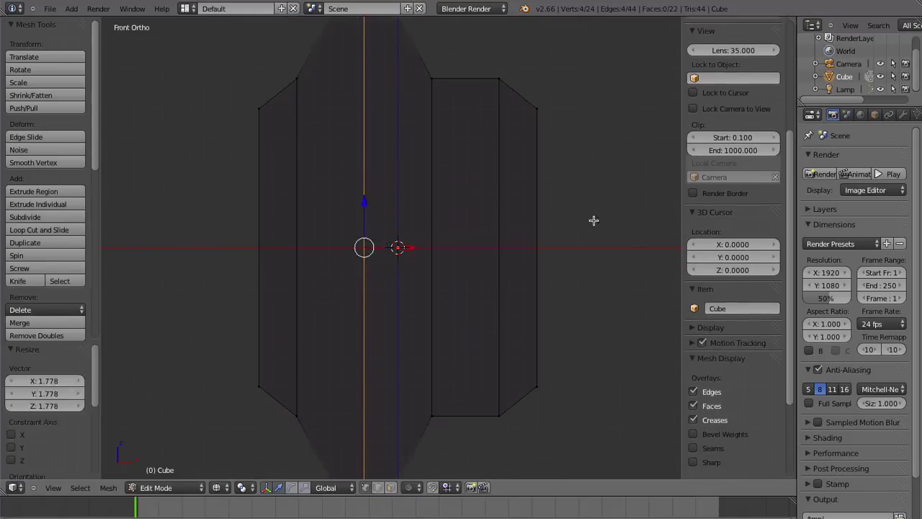
key(z)
key(Tab)
key(Tab)
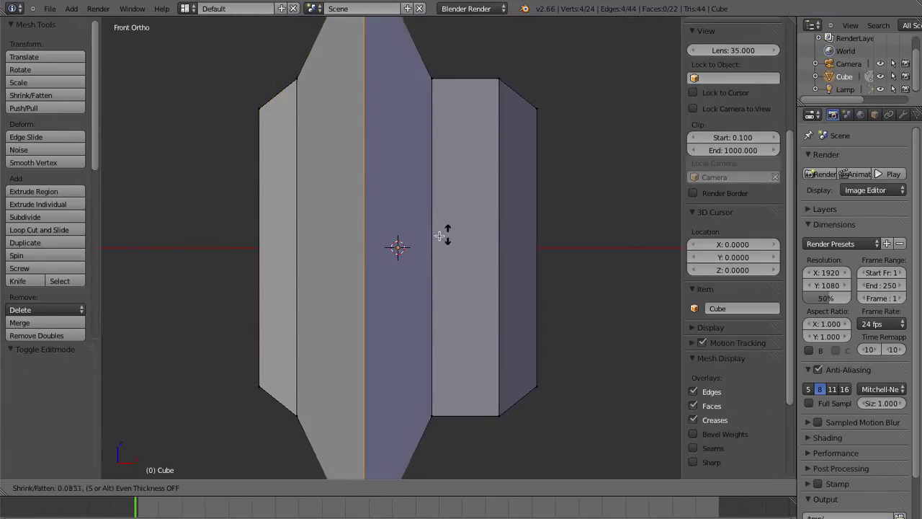
key(s)
click(495, 235)
key(Tab)
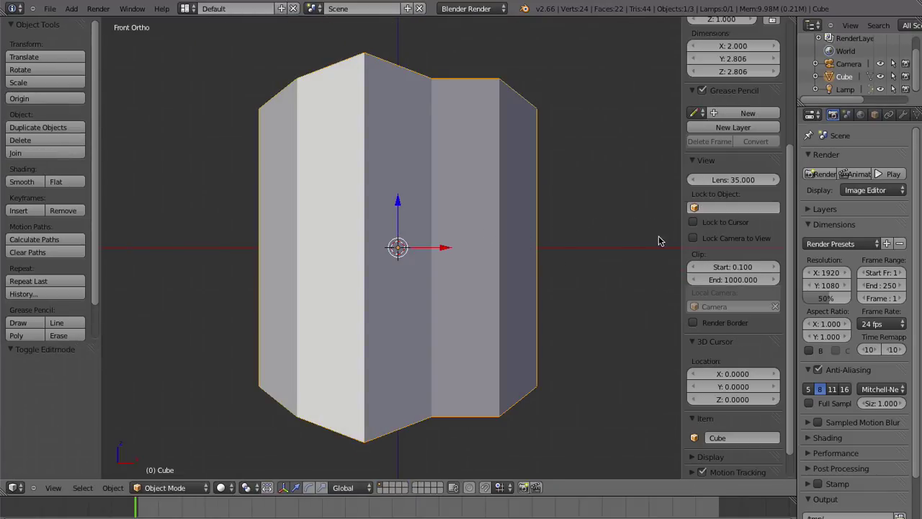
mouse_move(460, 263)
shift+middle_down()
mouse_move(510, 250)
mouse_move(491, 215)
shift+middle_up()
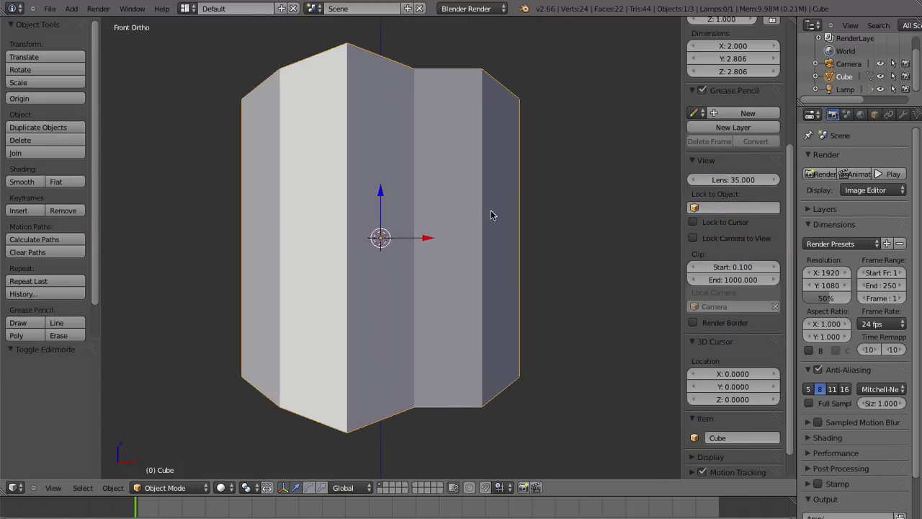
- Toggle the N and T side panels, then reopen User Preferences with Ctrl+Alt+U
key(n)
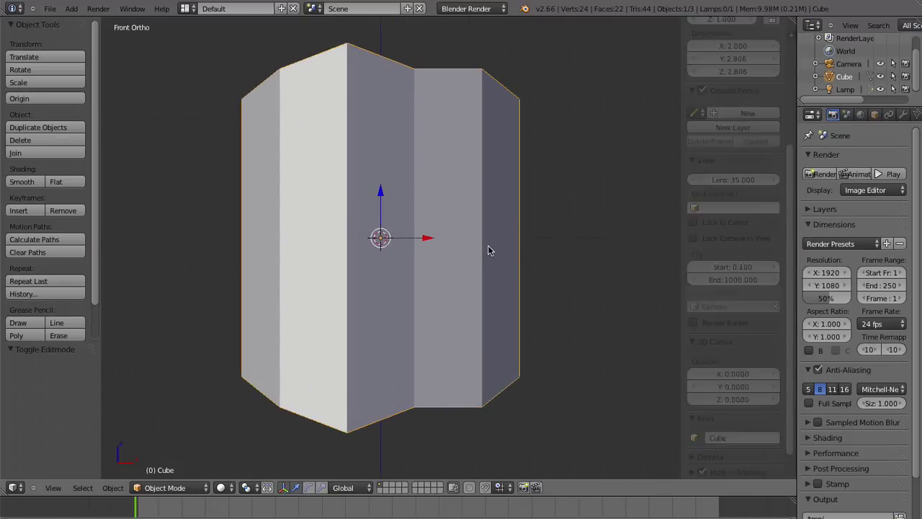
key(n)
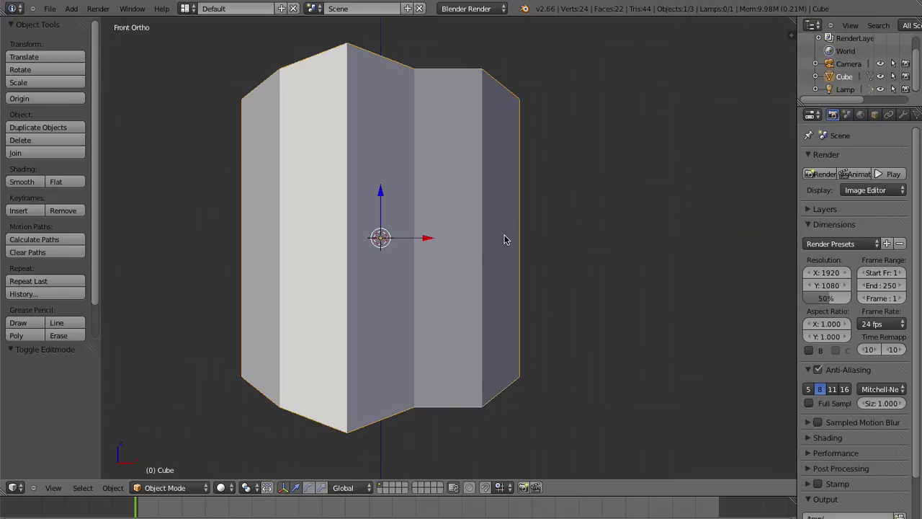
key(t)
key(t)
key(n)
key(n)
key(t)
key(t)
key(n)
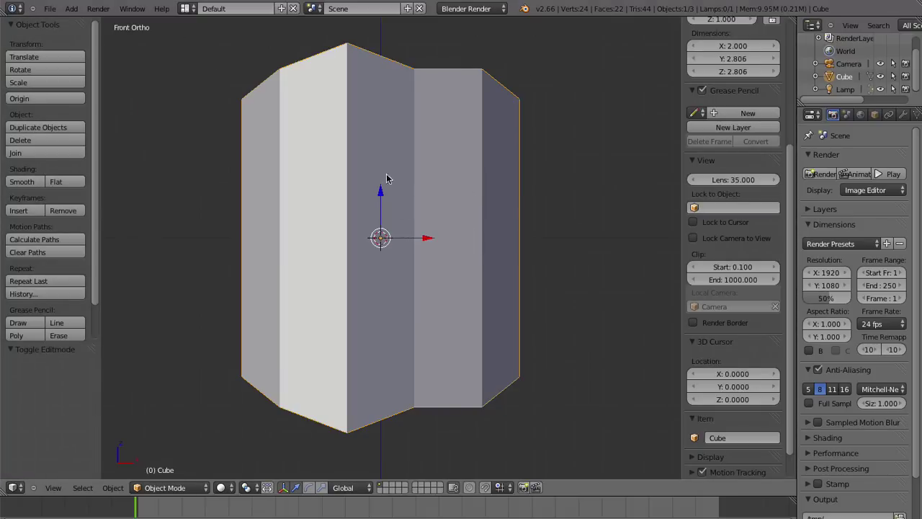
key(ctrl+alt+u)
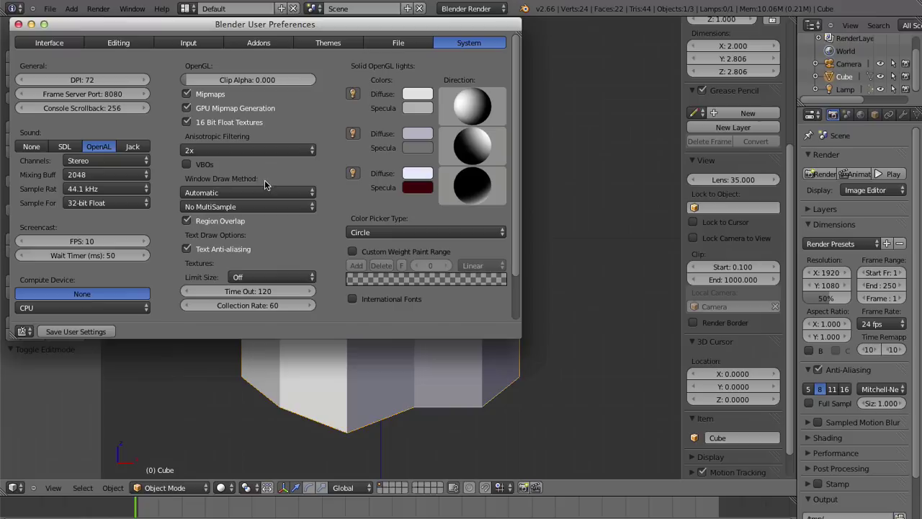
click(187, 222)
click(188, 221)
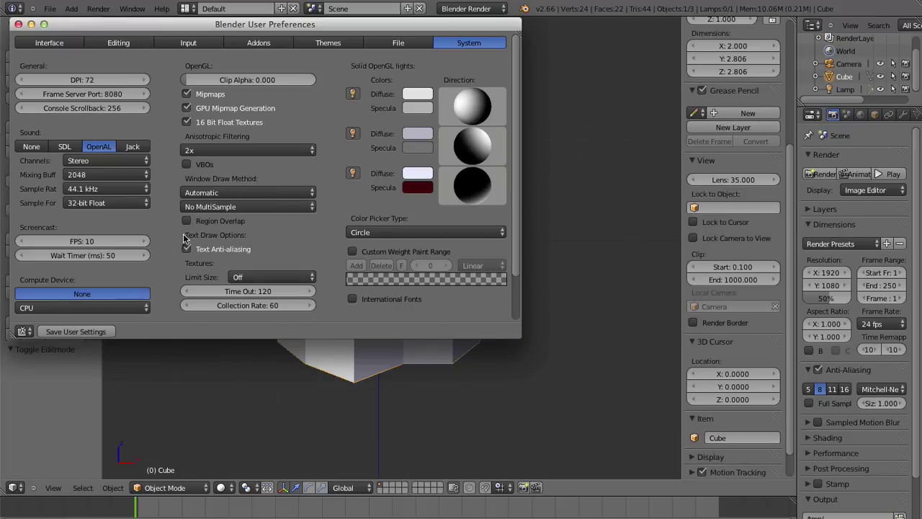
click(235, 373)
key(t)
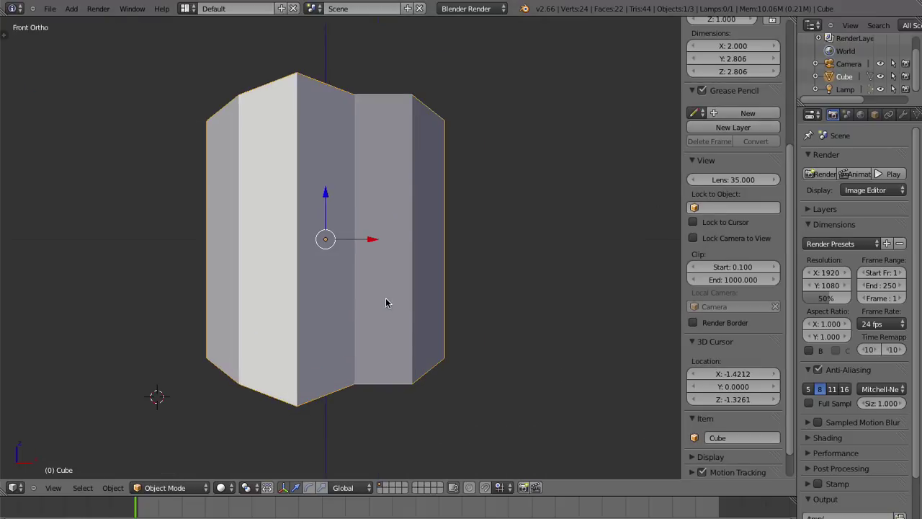
key(t)
key(t)
key(t)
key(t)
key(t)
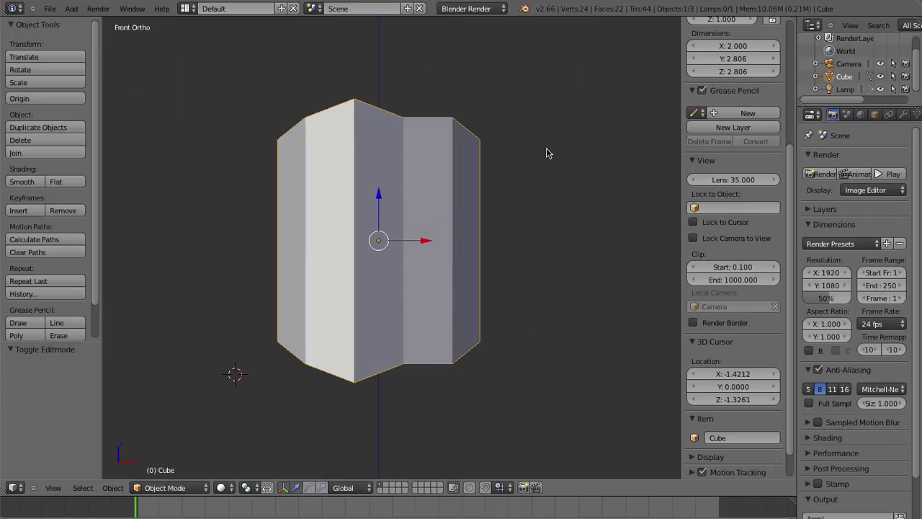
key(t)
key(n)
key(n)
key(t)
key(t)
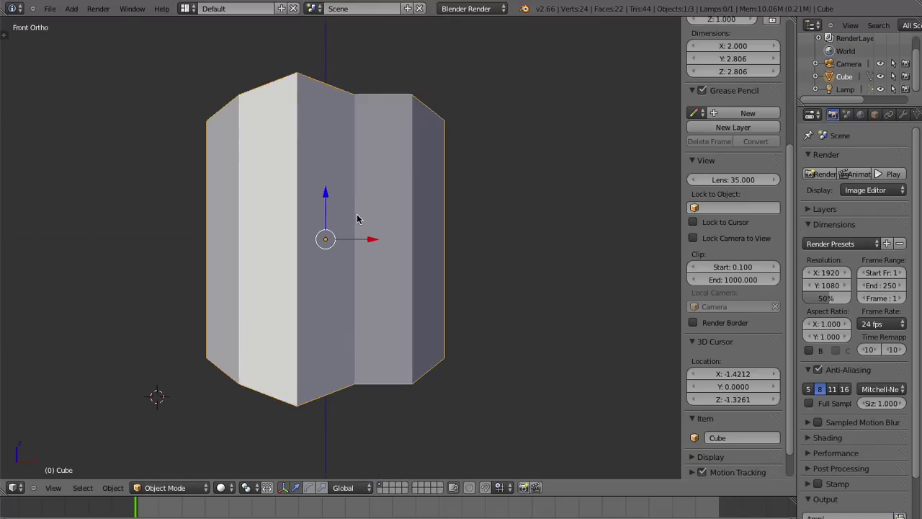
key(t)
key(n)
key(n)
key(t)
key(t)
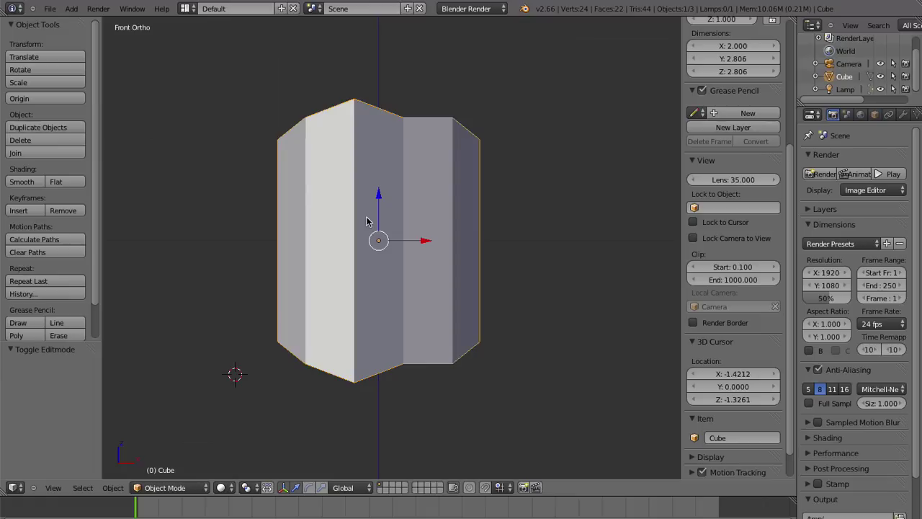
key(ctrl+alt+u)
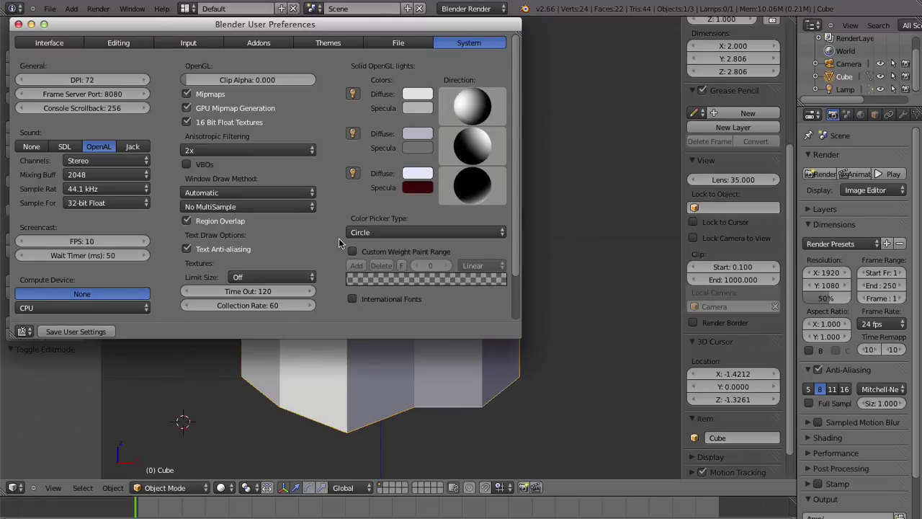
key(KP_1)
click(428, 379)
key(n)
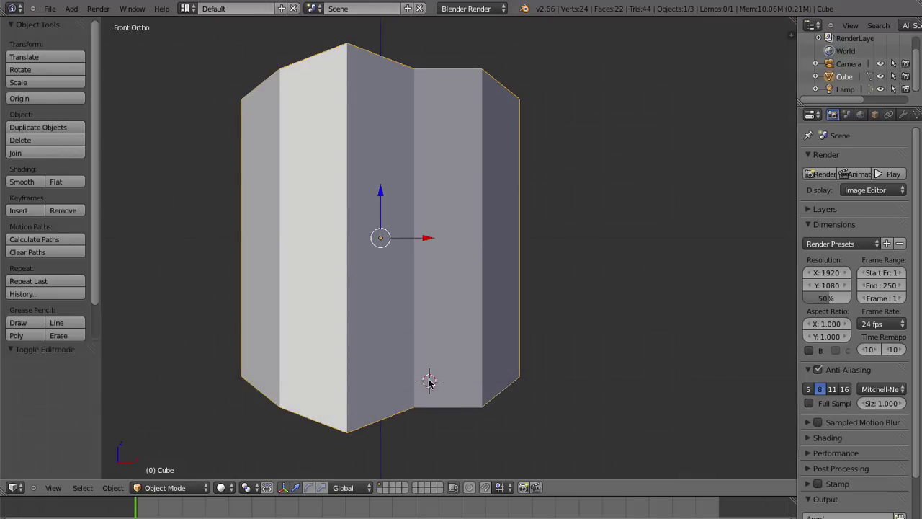
key(n)
key(t)
key(t)
key(n)
key(n)
key(t)
key(t)
key(n)
key(n)
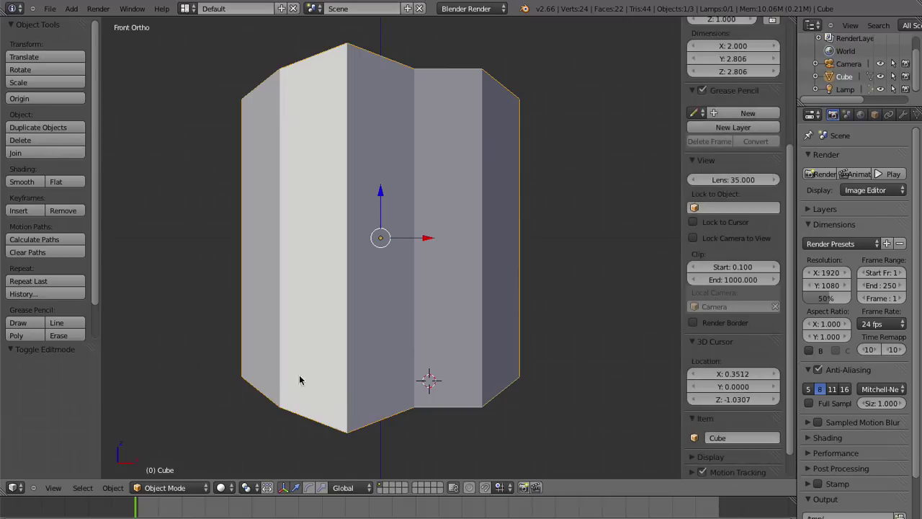
ctrl+scroll(346, 331, down, 1)
ctrl+scroll(366, 312, down, 3)
ctrl+scroll(432, 324, up, 4)
key(ctrl+alt+u)
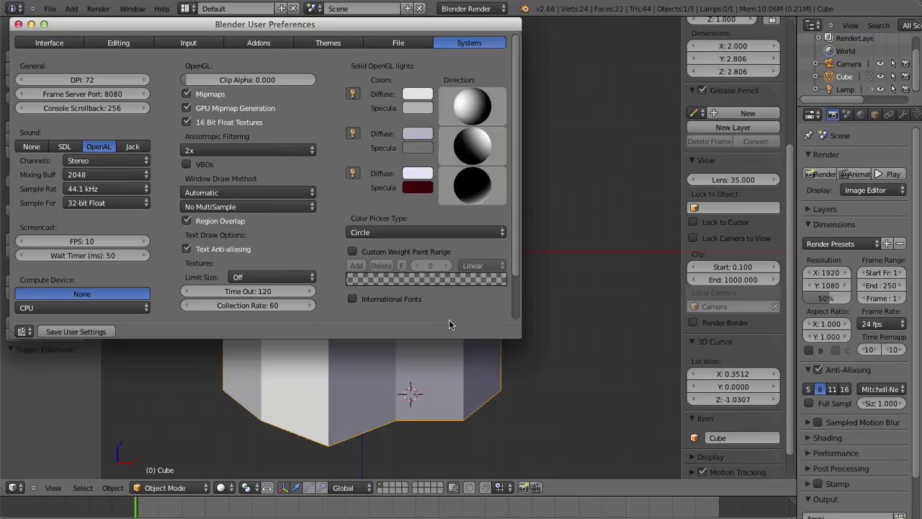
- Show the 3D View colour settings in the Themes preferences
drag(344, 25, 423, 26)
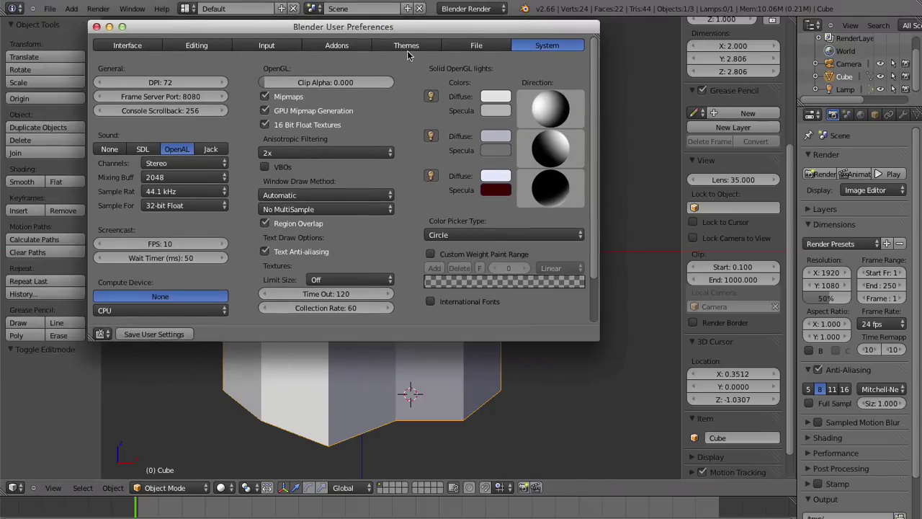
click(406, 45)
scroll(111, 166, down, 2)
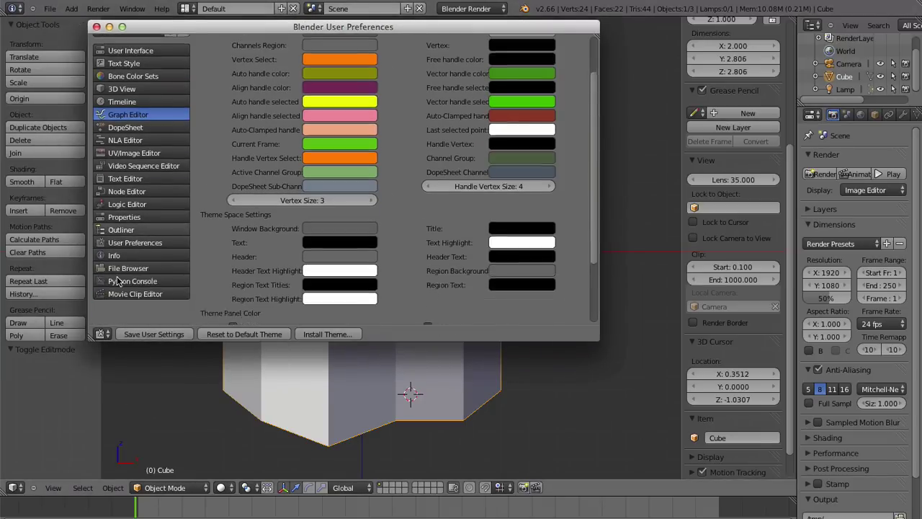
scroll(115, 158, down, 1)
click(128, 67)
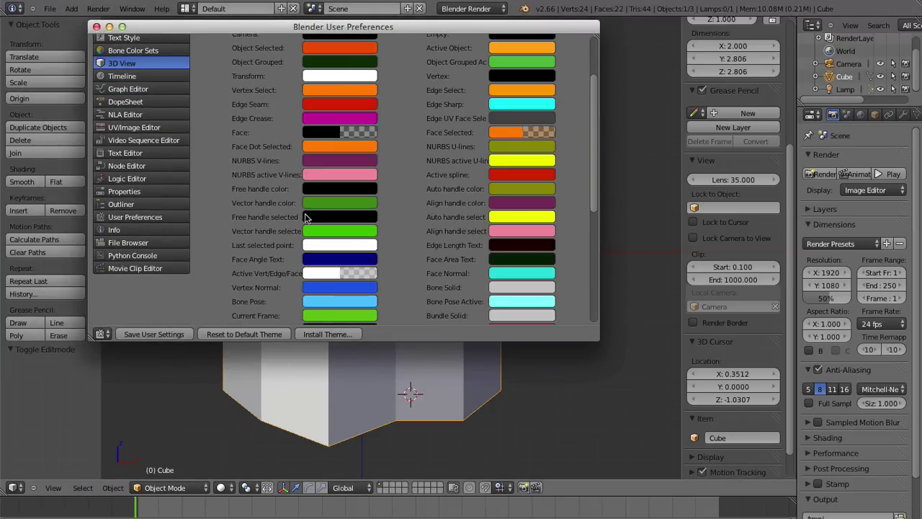
scroll(361, 265, down, 8)
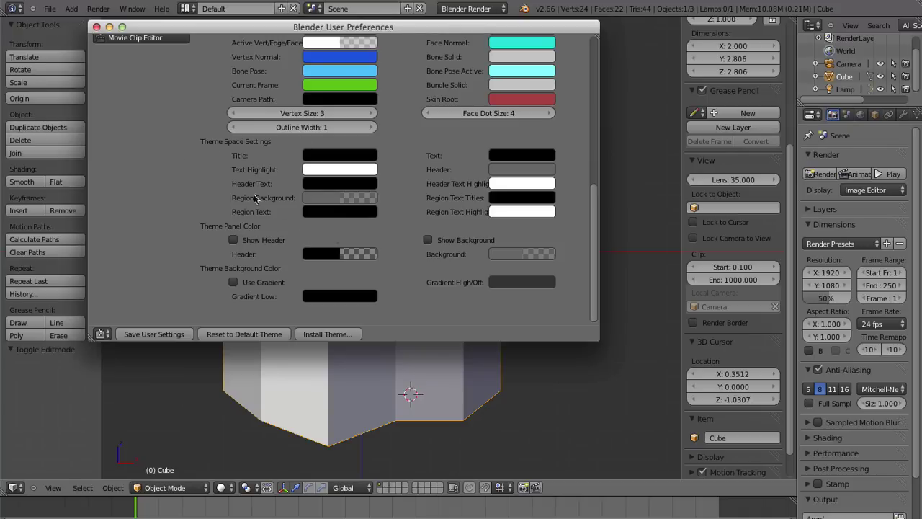
- Set the Region Background alpha to 0.5 and close the preferences window
click(333, 199)
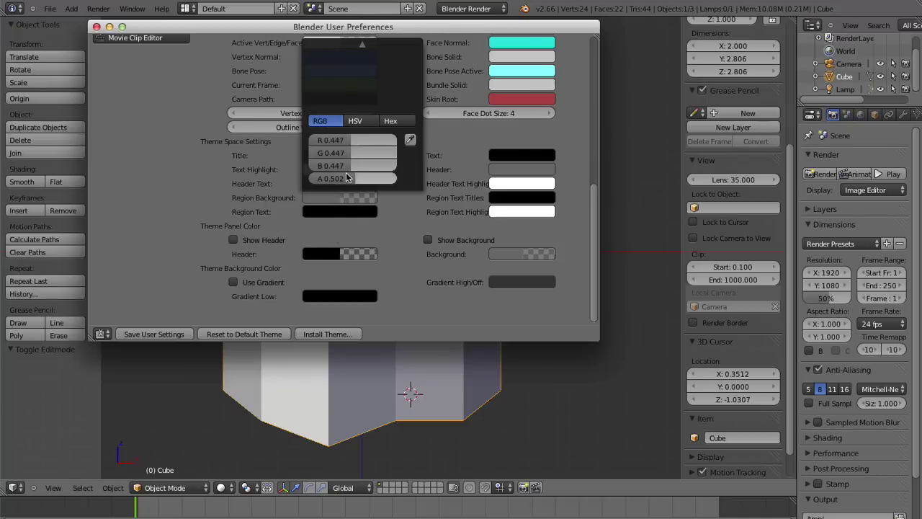
drag(346, 177, 414, 195)
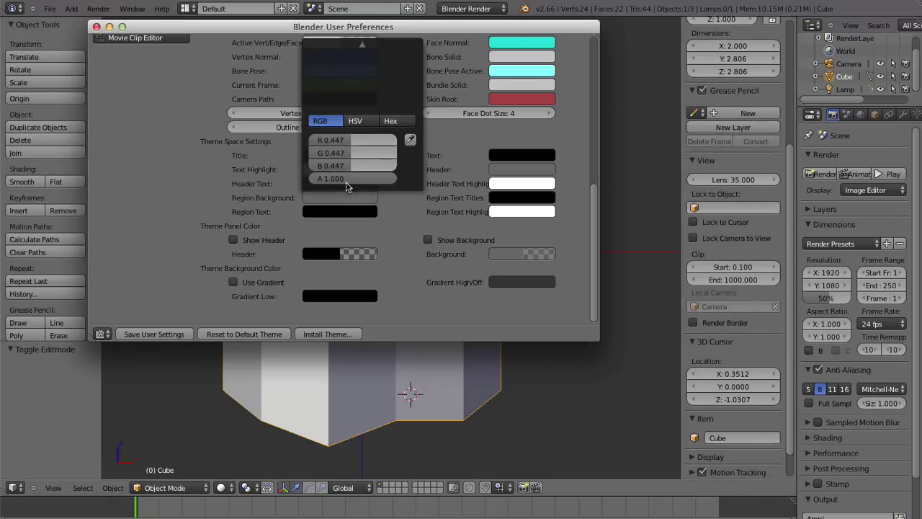
click(347, 181)
text(0.5)
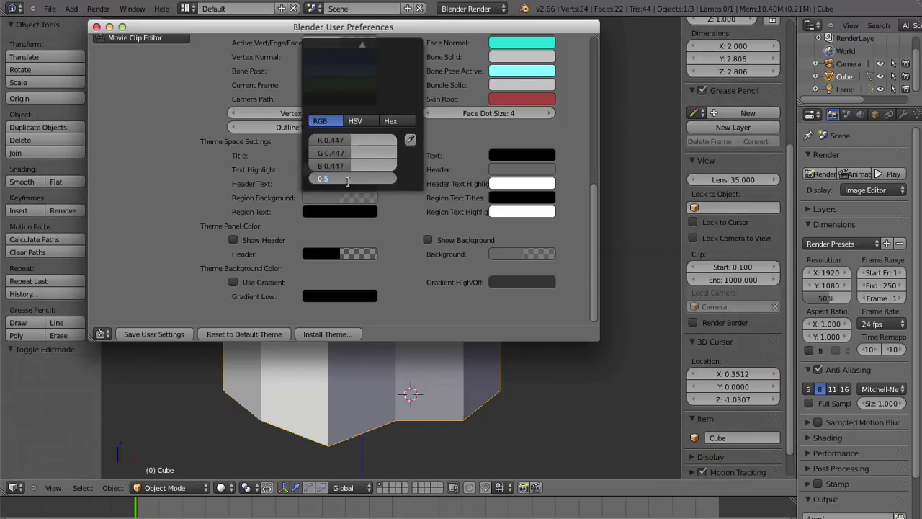
key(Return)
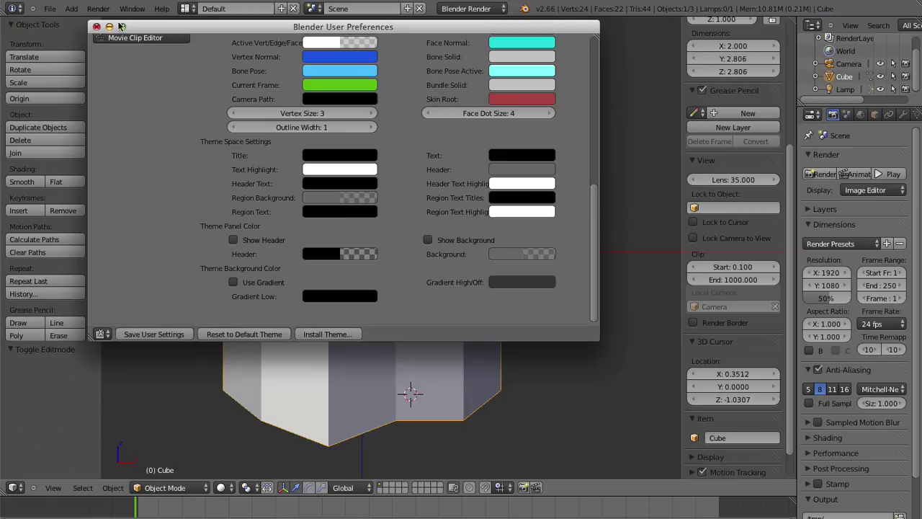
click(97, 29)
scroll(432, 257, down, 2)
- Orbit to a perspective view of the cube and grid, then reopen User Preferences
scroll(387, 257, up, 2)
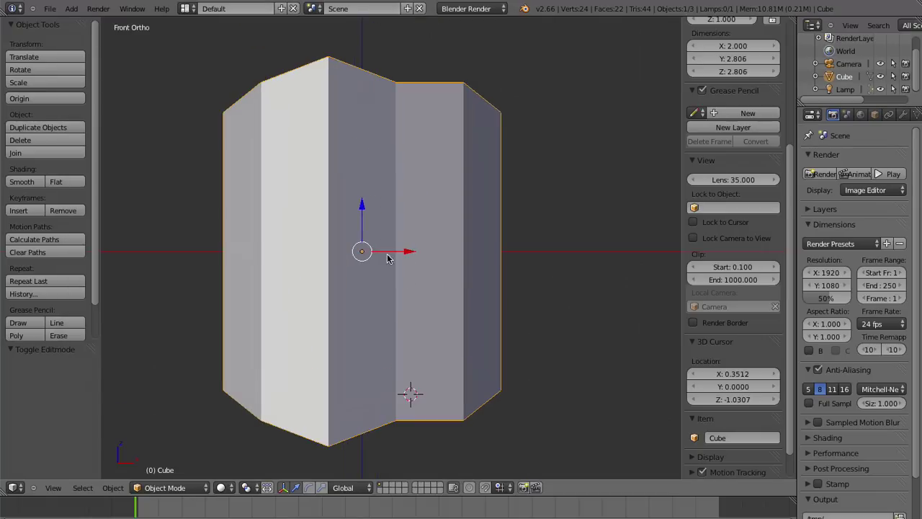
middle_drag(502, 276, 444, 313)
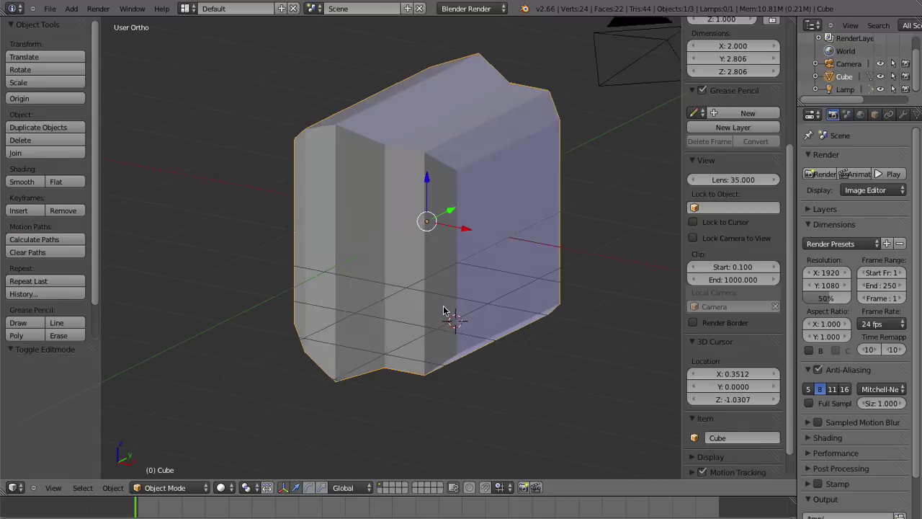
scroll(305, 239, down, 6)
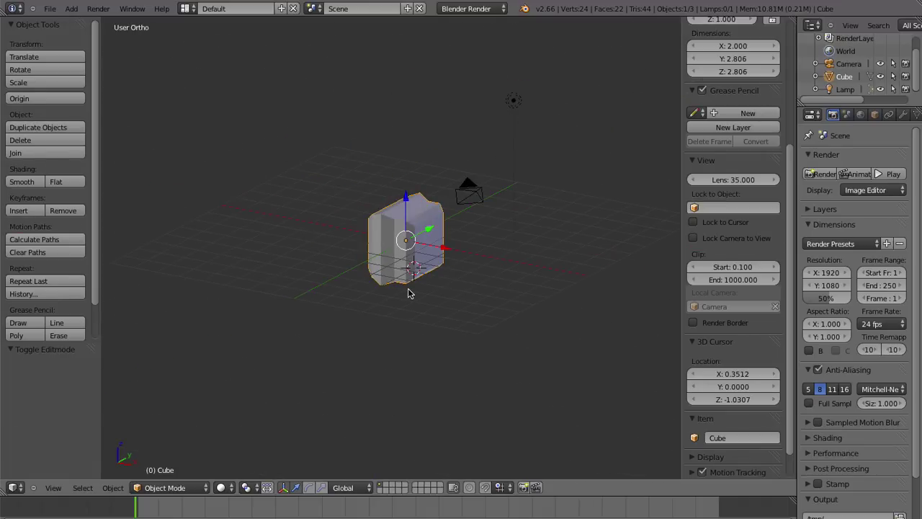
key(KP_5)
middle_drag(407, 292, 485, 229)
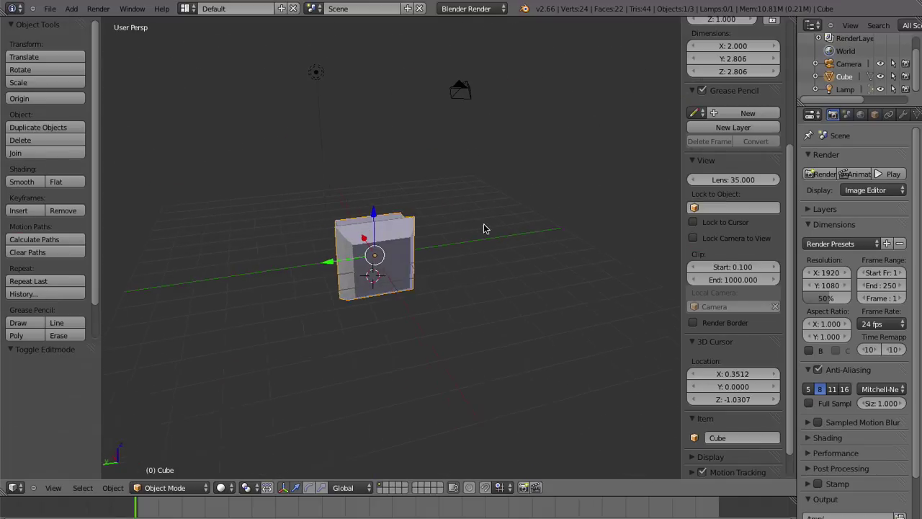
key(ctrl+alt+u)
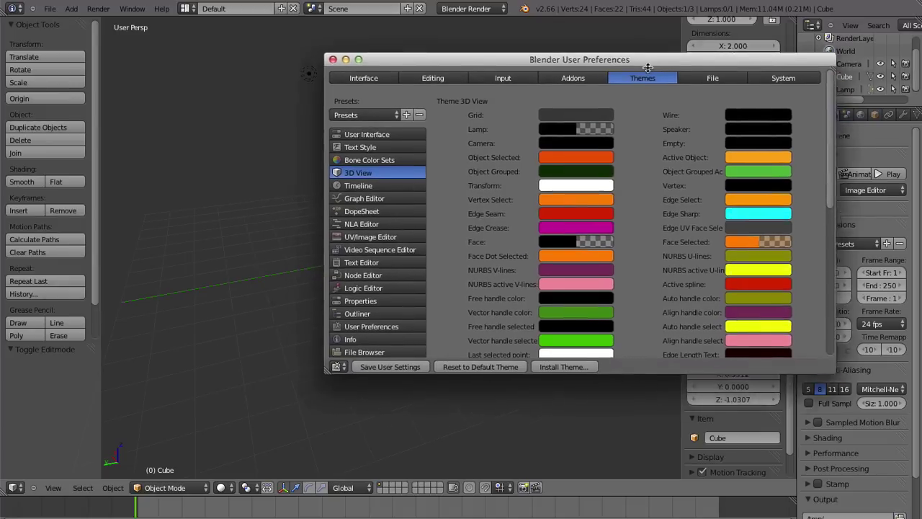
- Enable Use Gradient for the 3D View theme background
drag(560, 70, 650, 102)
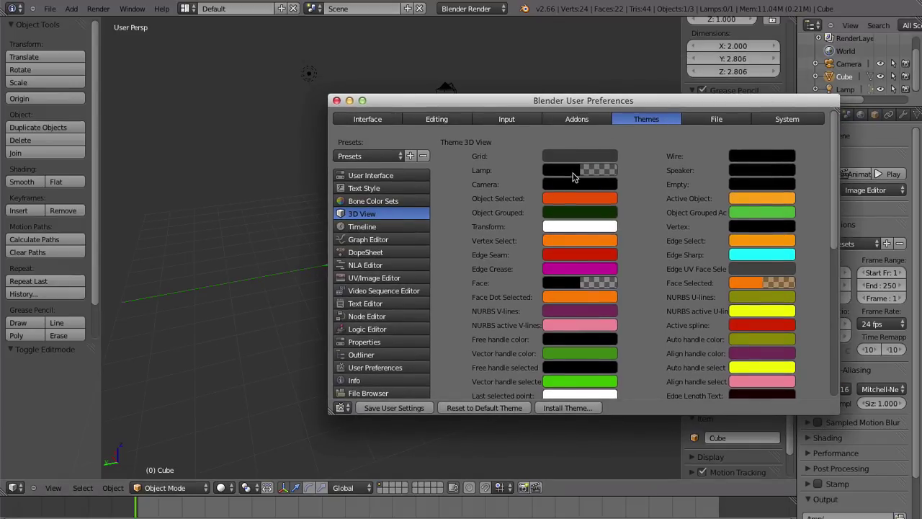
scroll(574, 177, down, 7)
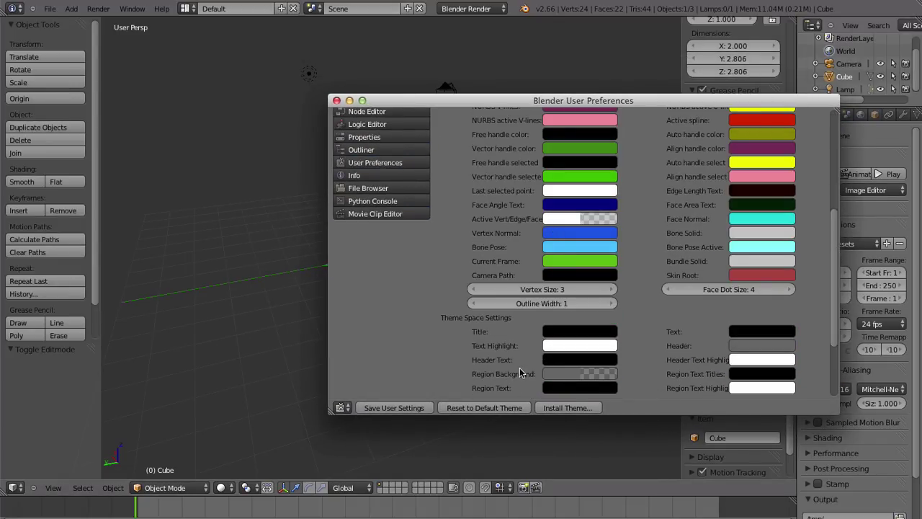
scroll(520, 372, down, 2)
scroll(527, 354, down, 2)
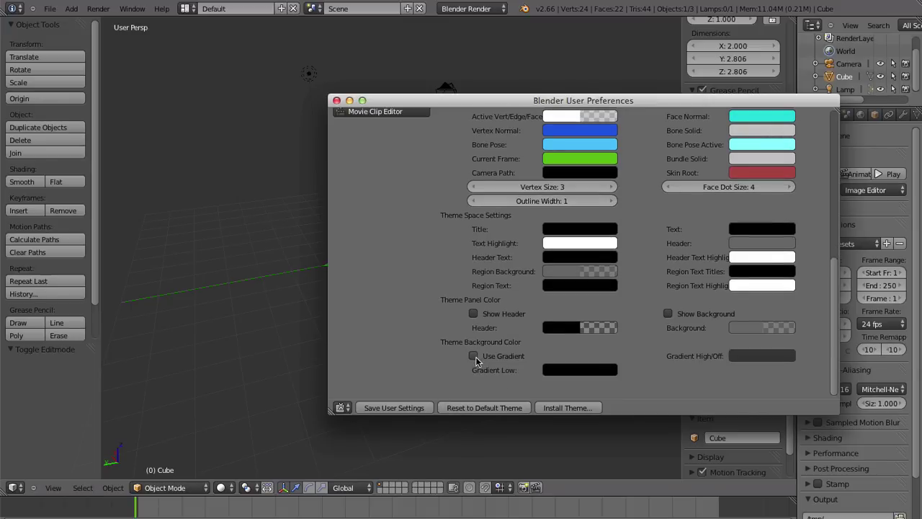
click(473, 356)
mouse_move(497, 100)
mouse_down()
mouse_move(669, 103)
mouse_move(533, 45)
mouse_up()
click(608, 317)
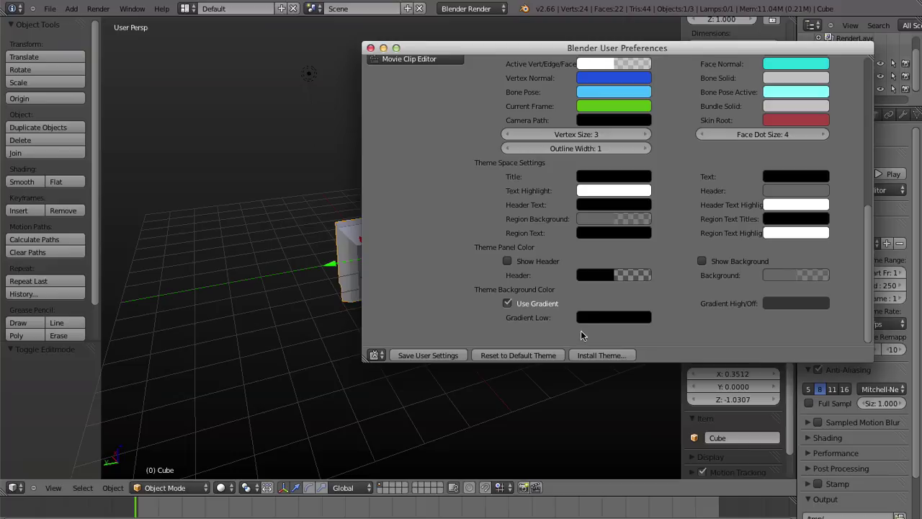
- Set Gradient Low to a dark blue, RGB 0.149/0.161/0.227
click(593, 317)
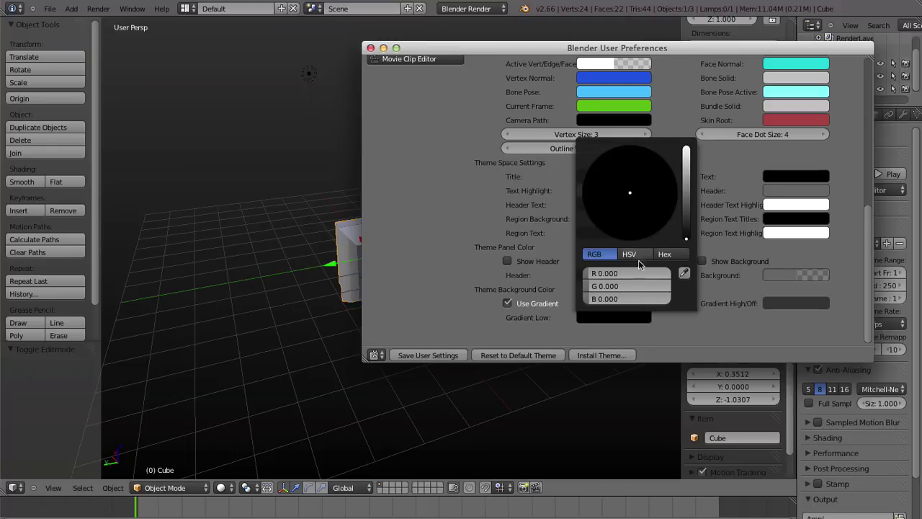
click(603, 257)
drag(686, 240, 688, 217)
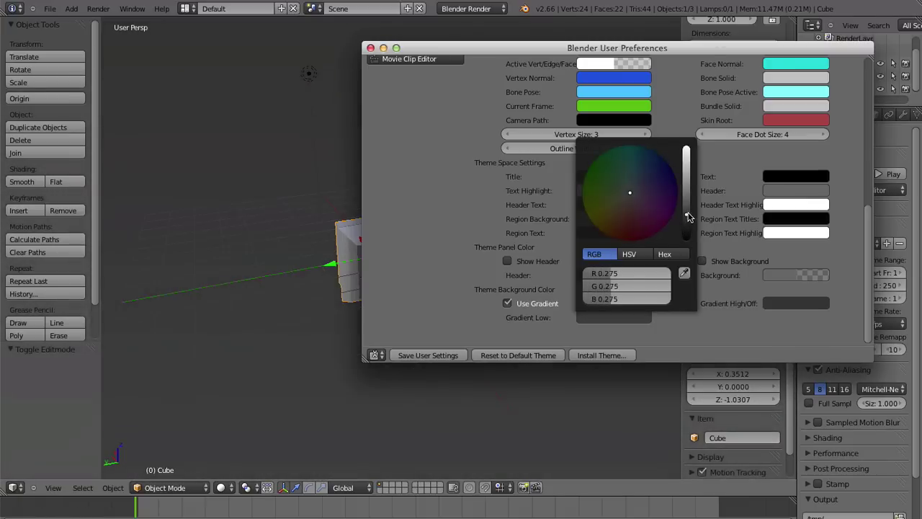
click(649, 187)
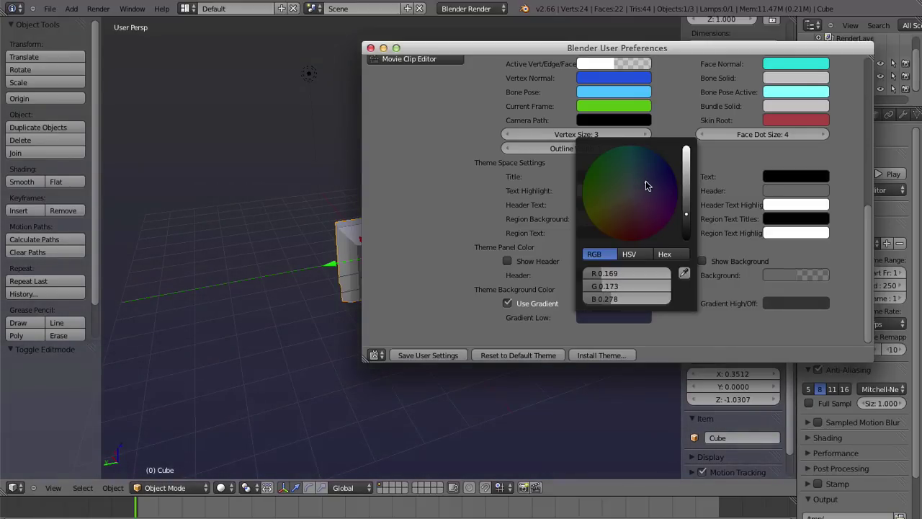
drag(686, 196, 690, 222)
click(650, 183)
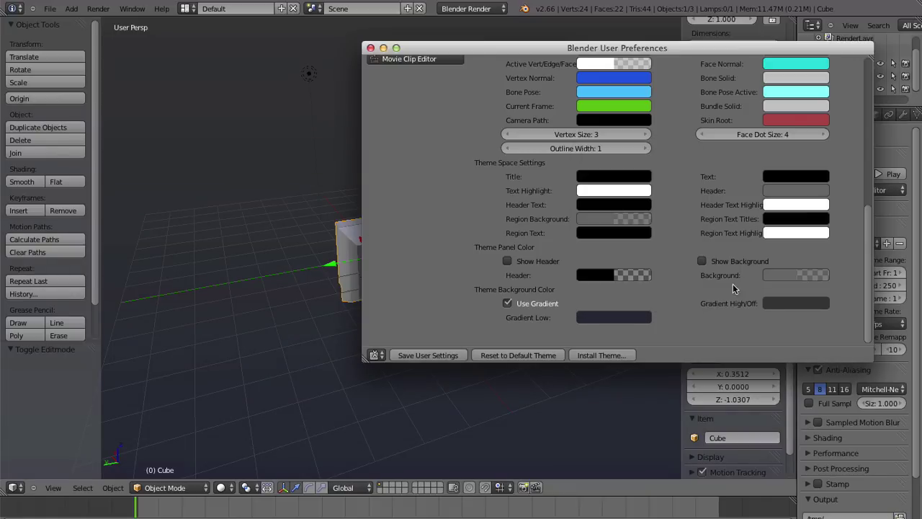
- Set Gradient High/Off to a lighter blue, RGB 0.235/0.282/0.341
click(775, 311)
click(818, 258)
click(626, 311)
click(792, 305)
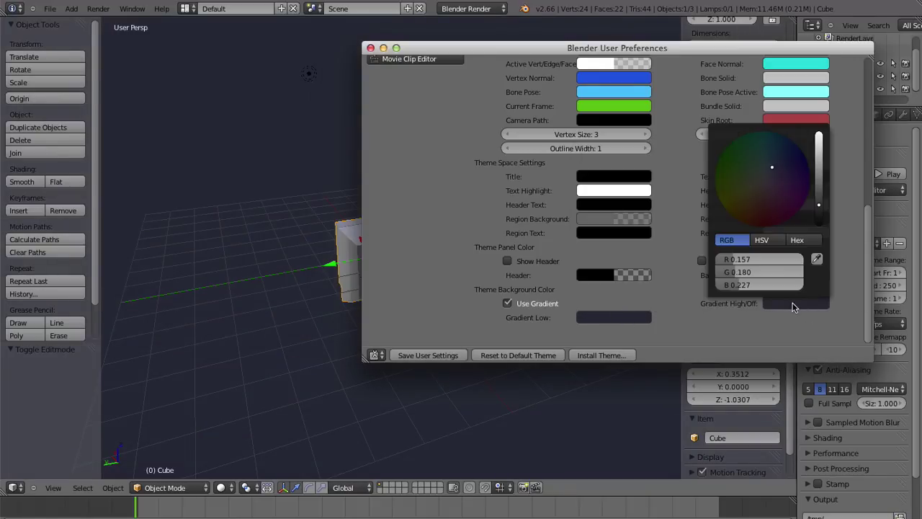
drag(821, 209, 821, 200)
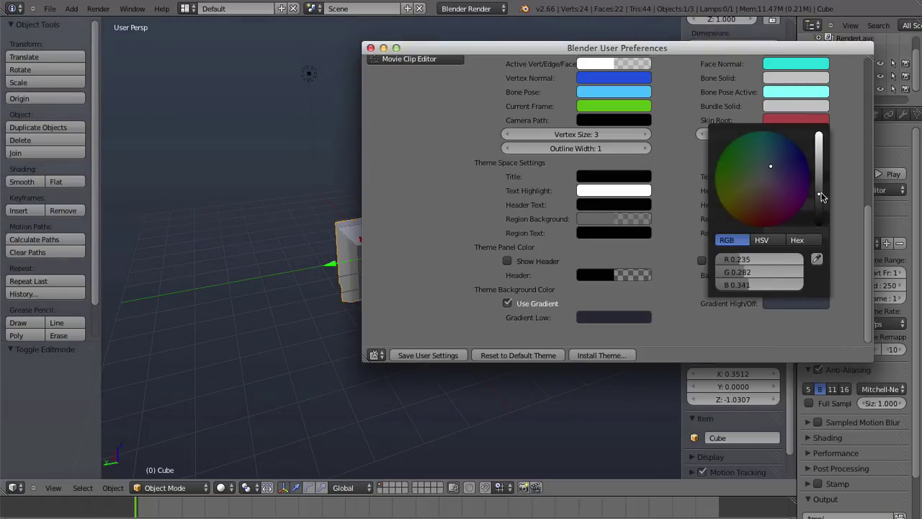
drag(448, 52, 426, 183)
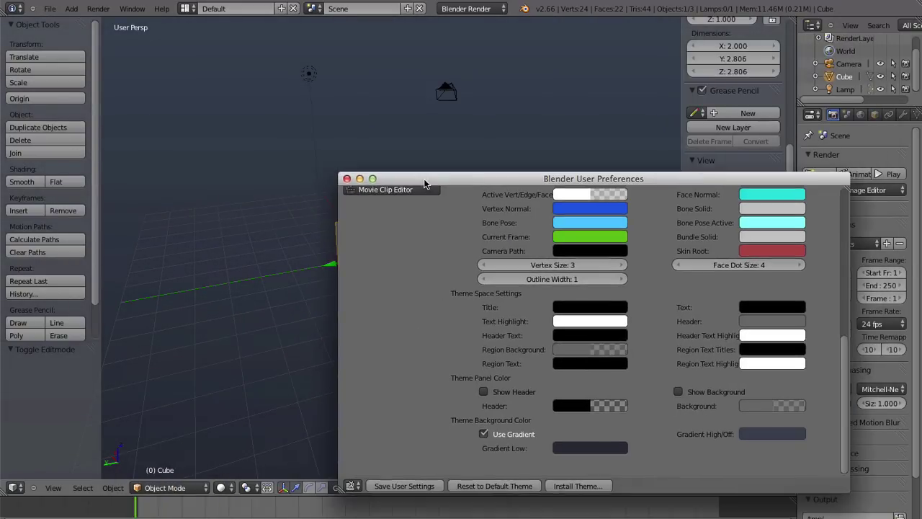
- Close the preferences and preview the gradient background from the front and above
mouse_move(222, 274)
middle_down()
mouse_move(82, 281)
mouse_move(334, 181)
middle_up()
click(347, 178)
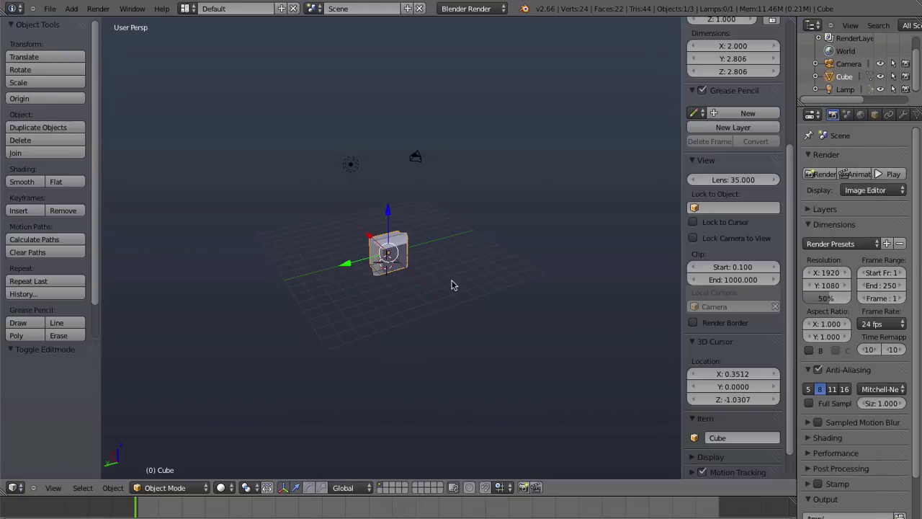
middle_drag(451, 282, 414, 298)
key(KP_1)
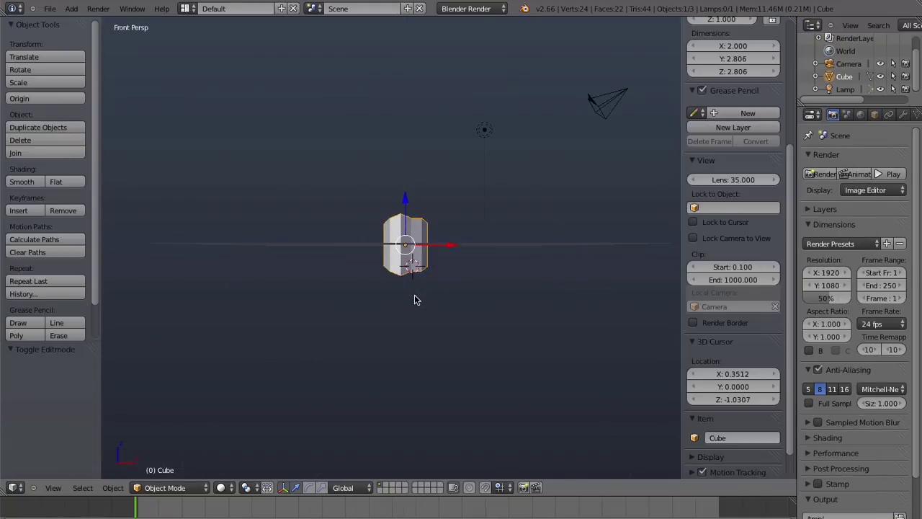
scroll(404, 329, up, 1)
scroll(433, 258, up, 2)
middle_drag(433, 258, 461, 272)
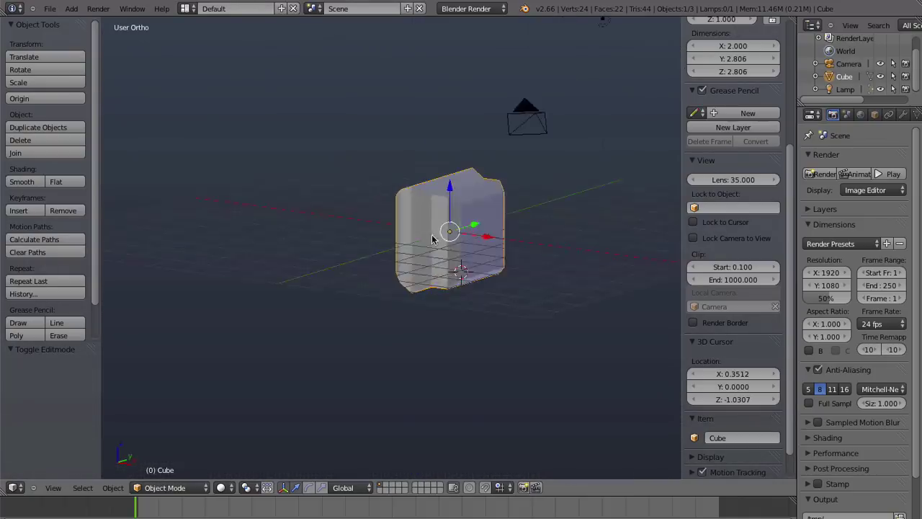
- Reopen User Preferences and untick Use Gradient in the 3D View theme
key(KP_8)
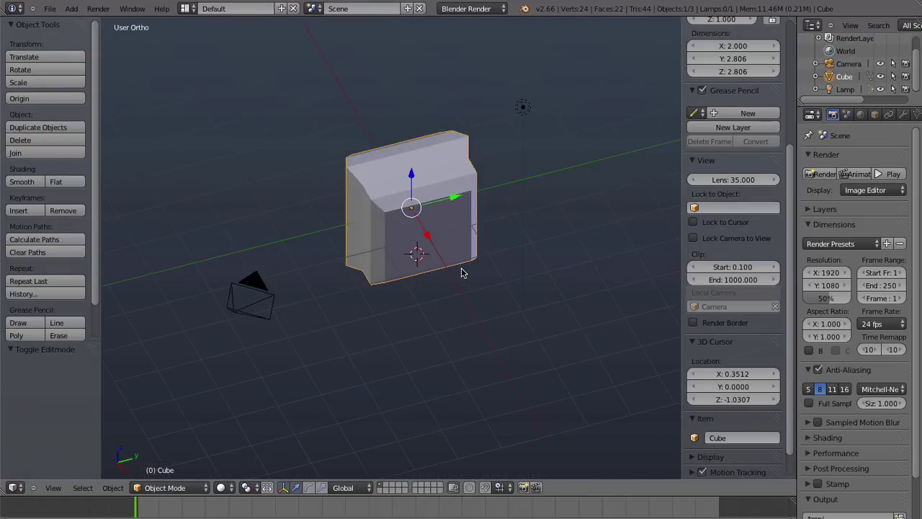
key(ctrl+alt+u)
scroll(442, 296, down, 5)
scroll(443, 294, down, 5)
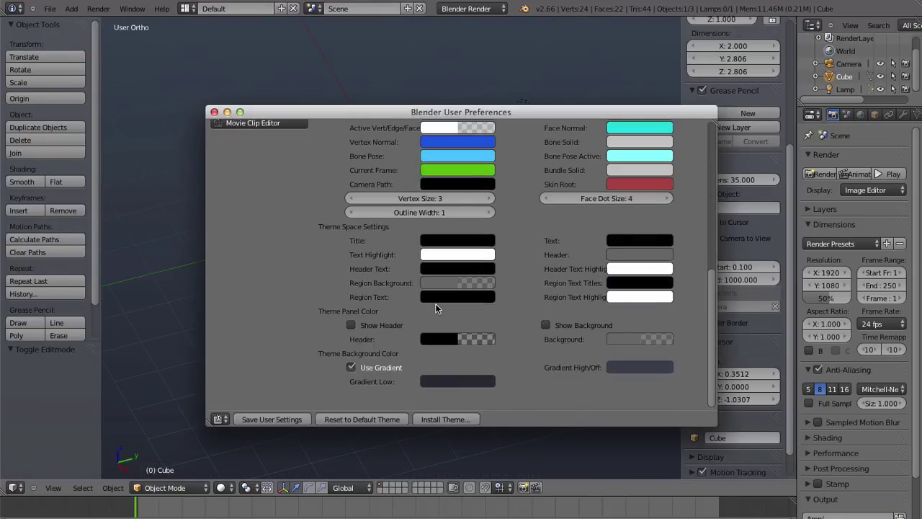
click(352, 368)
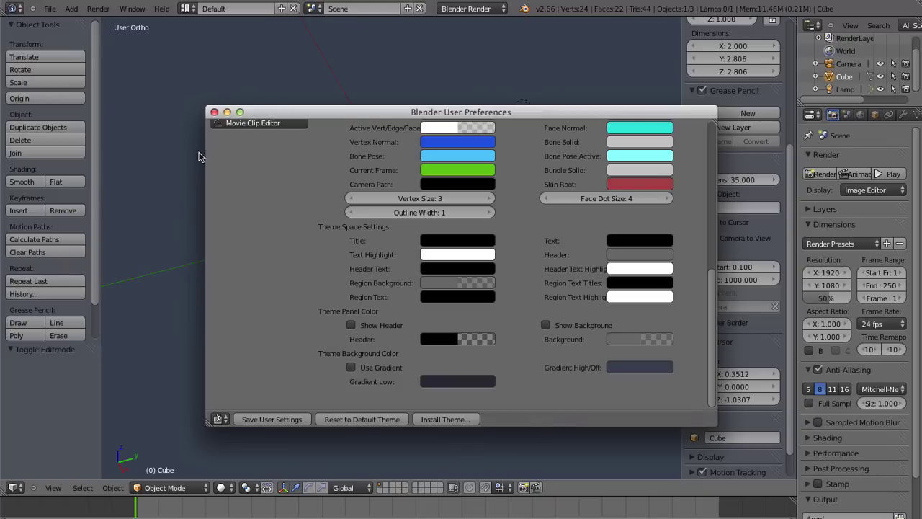
- Darken both Gradient Low and Gradient High/Off colours to slate grey, then close preferences
click(484, 382)
drag(530, 284, 529, 296)
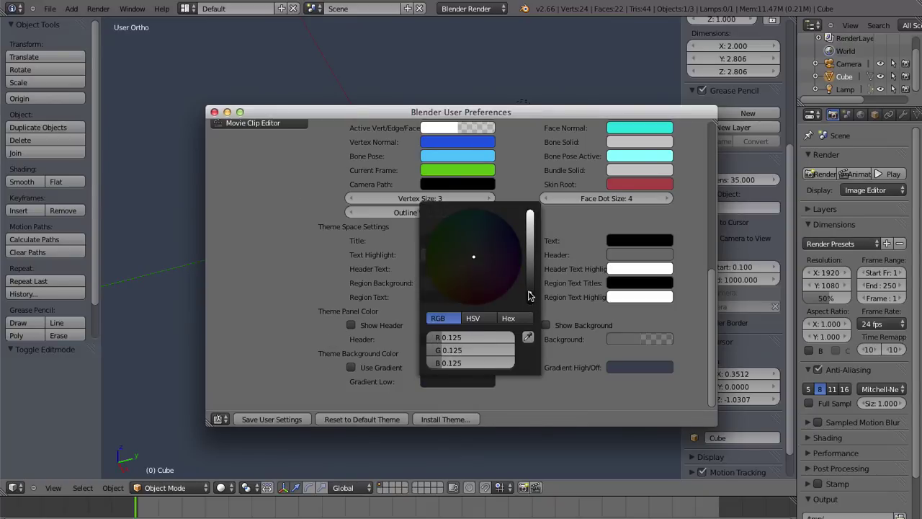
click(616, 368)
drag(658, 270, 662, 266)
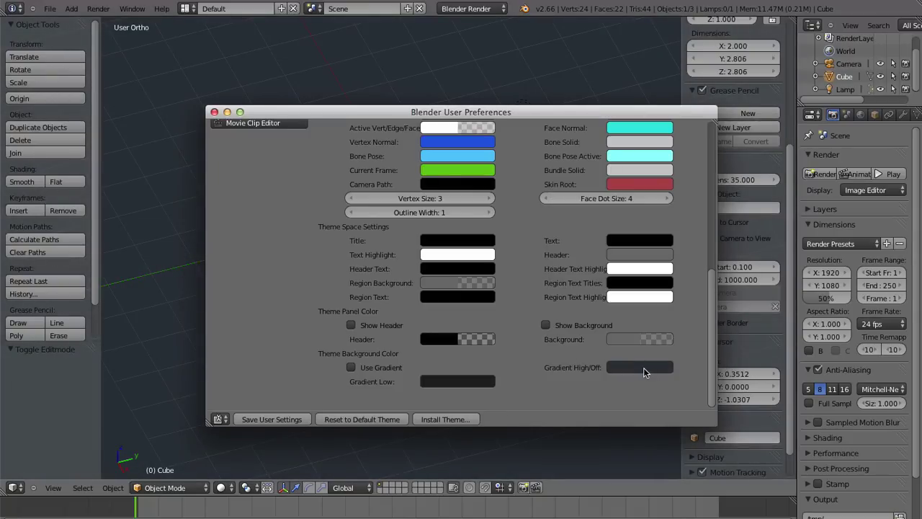
click(626, 370)
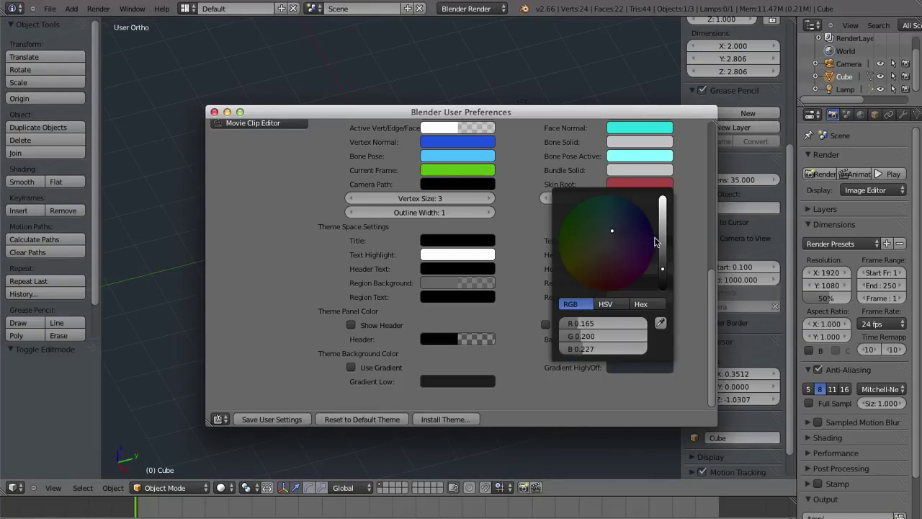
click(215, 112)
- Start a new default scene and delete the default cube
click(49, 7)
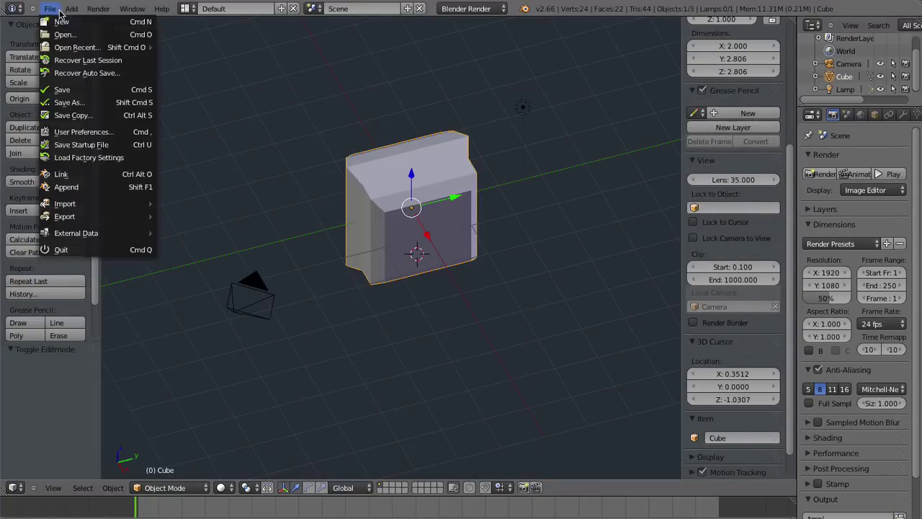
click(51, 19)
click(51, 21)
key(KP_1)
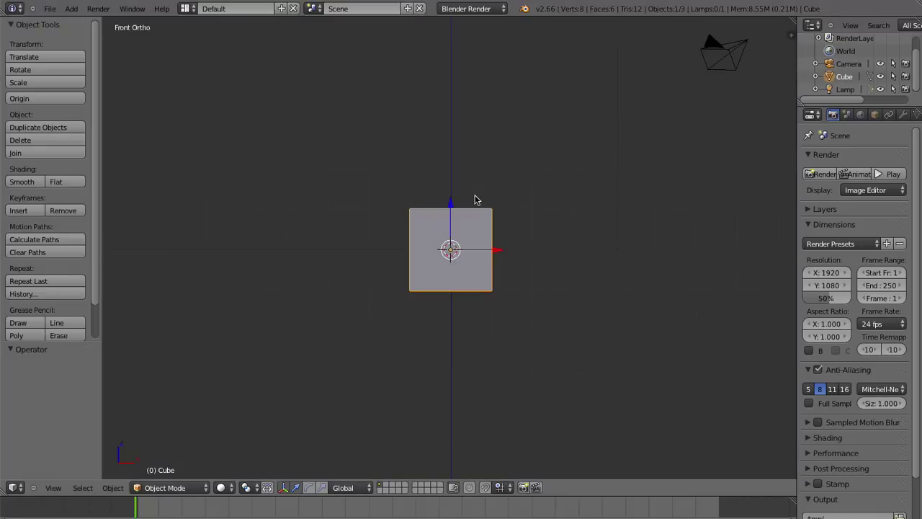
key(a)
key(a)
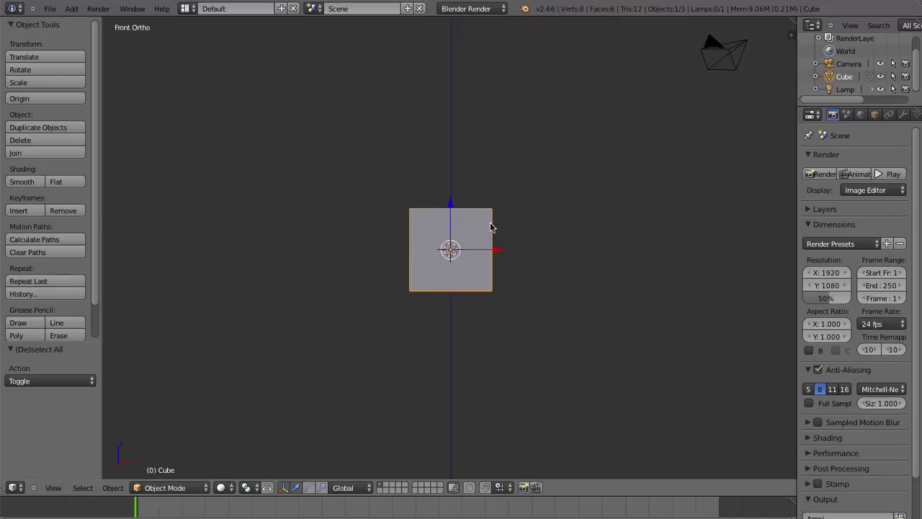
mouse_move(490, 226)
middle_down()
mouse_move(240, 266)
mouse_move(350, 60)
middle_up()
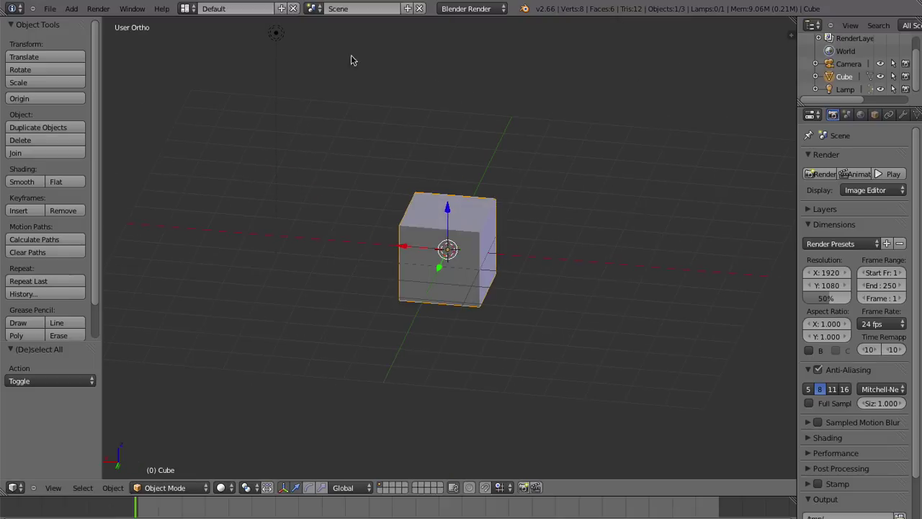
key(x)
click(544, 225)
- Add a Monkey mesh and give it smooth shading
middle_drag(334, 274, 724, 268)
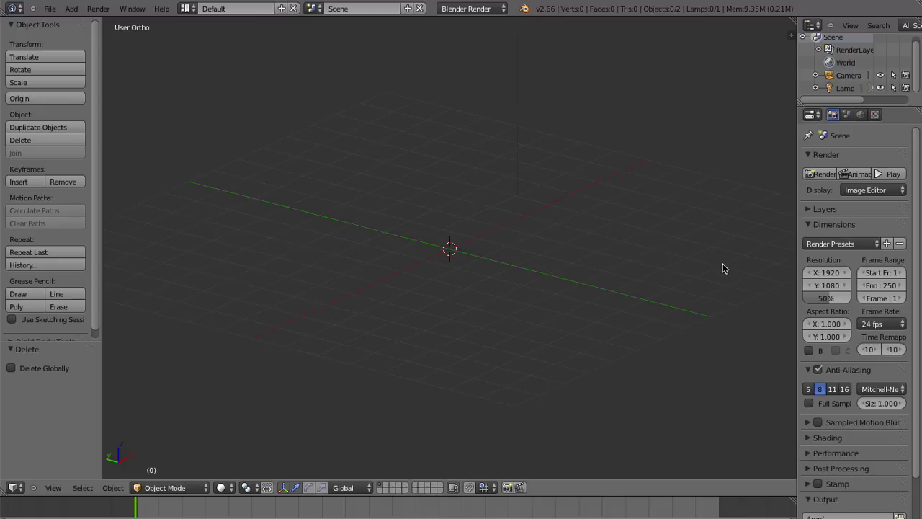
key(shift+a)
click(515, 304)
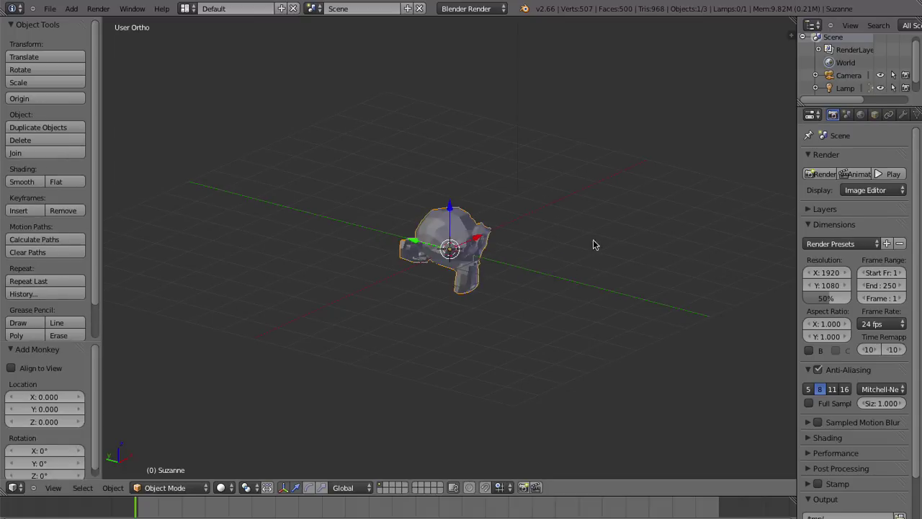
scroll(43, 267, down, 2)
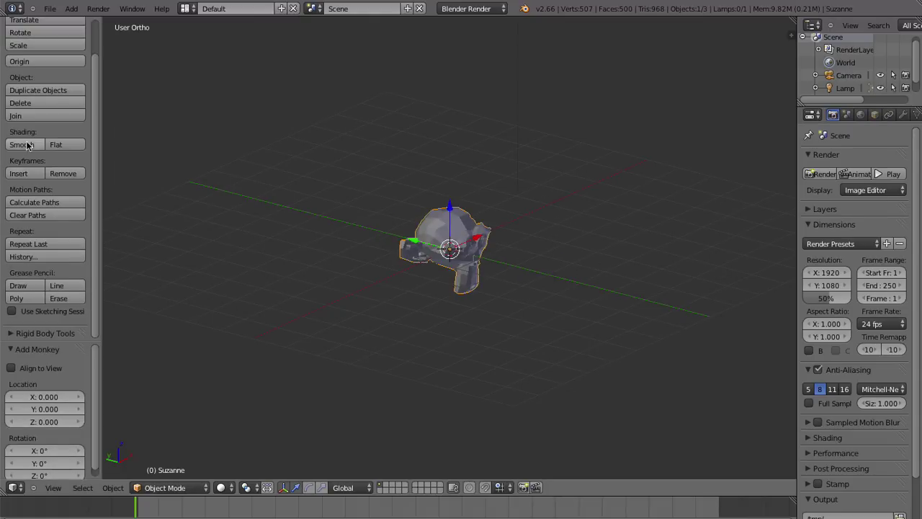
click(25, 145)
scroll(572, 239, up, 5)
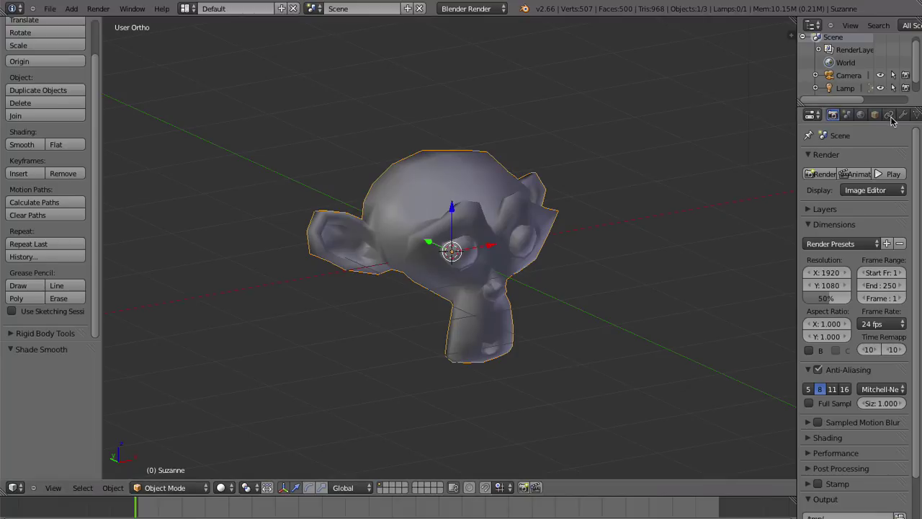
- Add a Subdivision Surface modifier to the monkey with viewport level 2
click(902, 115)
click(873, 158)
click(685, 368)
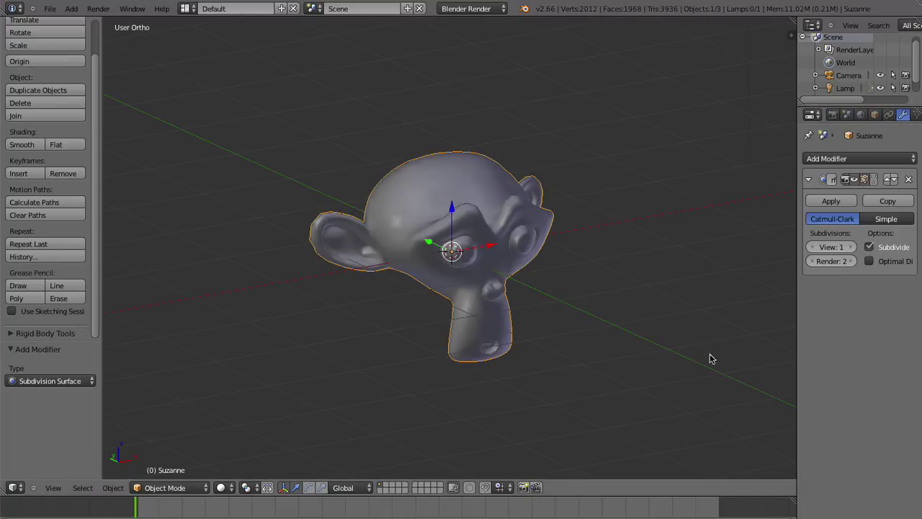
click(851, 247)
click(592, 277)
scroll(592, 278, up, 2)
- Reselect the monkey and view it from the front
key(a)
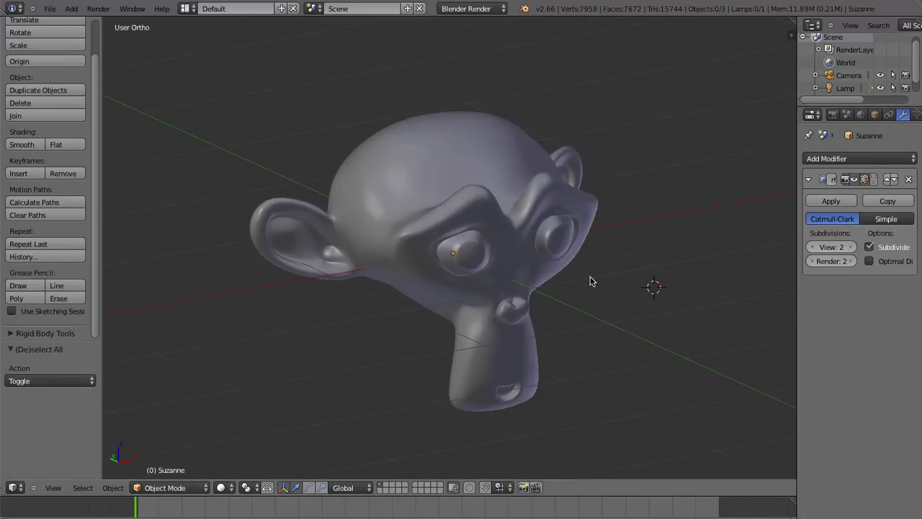
key(KP_1)
scroll(516, 252, up, 1)
right_click(518, 252)
key(KP_5)
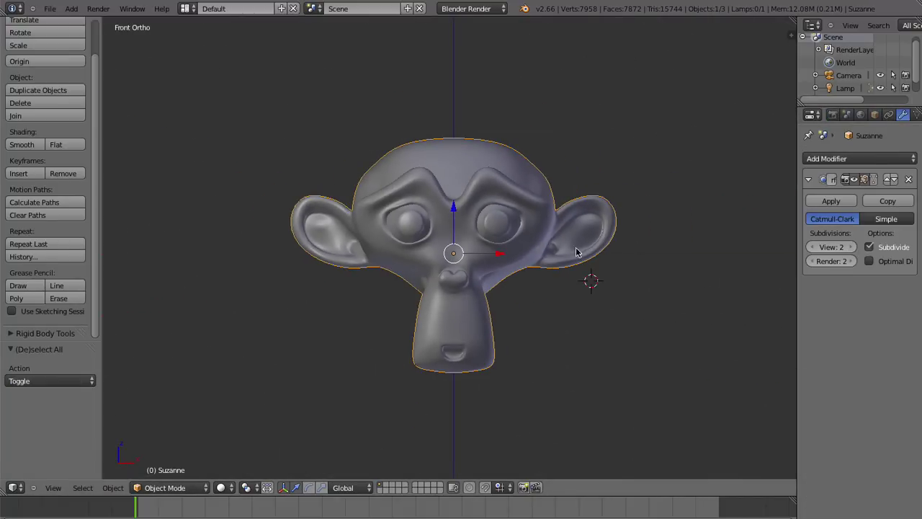
- Show the properties sidebar and turn on Matcap shading in the viewport
key(n)
scroll(719, 308, down, 1)
scroll(721, 403, down, 5)
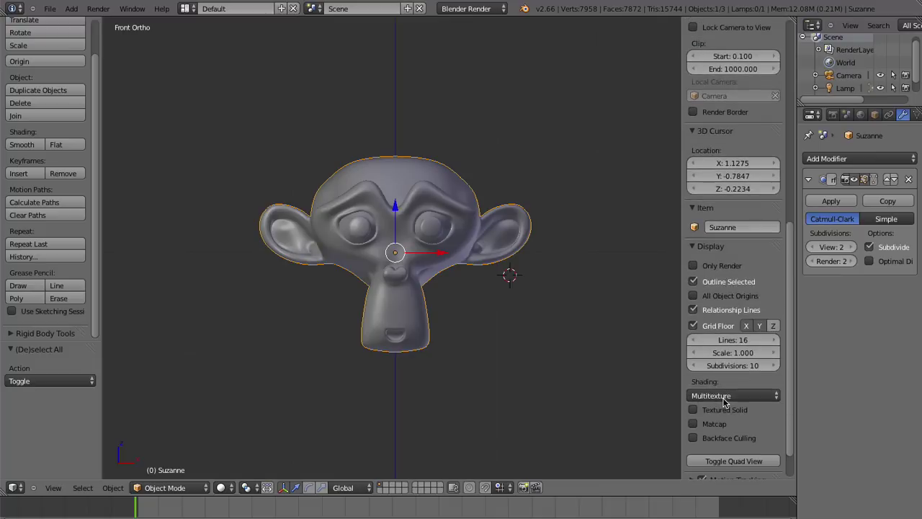
scroll(723, 401, down, 1)
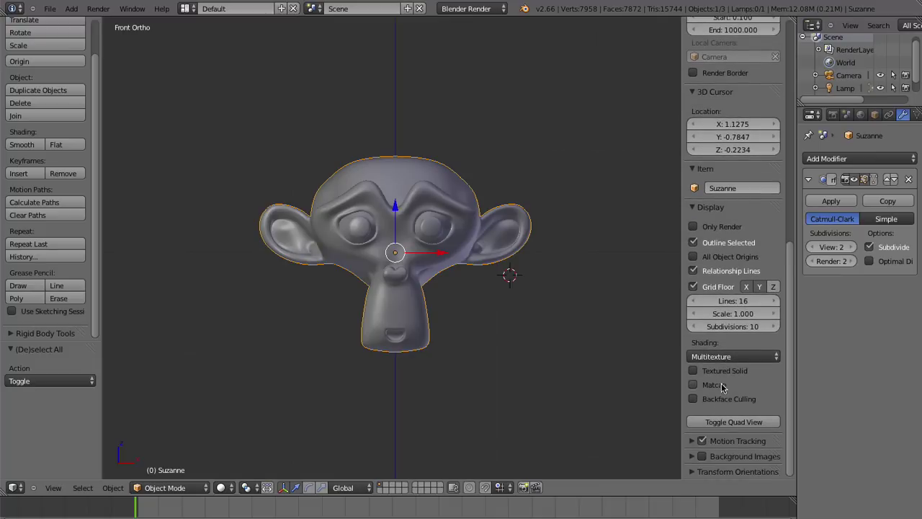
click(719, 386)
mouse_move(462, 274)
middle_down()
mouse_move(457, 260)
mouse_move(510, 282)
mouse_move(233, 305)
mouse_move(476, 307)
mouse_move(519, 317)
middle_up()
scroll(775, 360, down, 2)
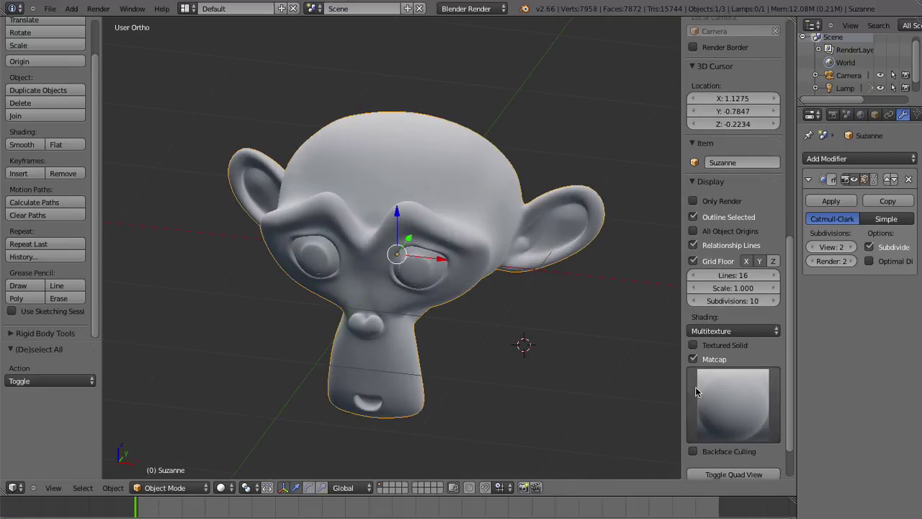
scroll(775, 360, down, 3)
- Apply the glossy red matcap and orbit around the monkey to inspect it
click(732, 354)
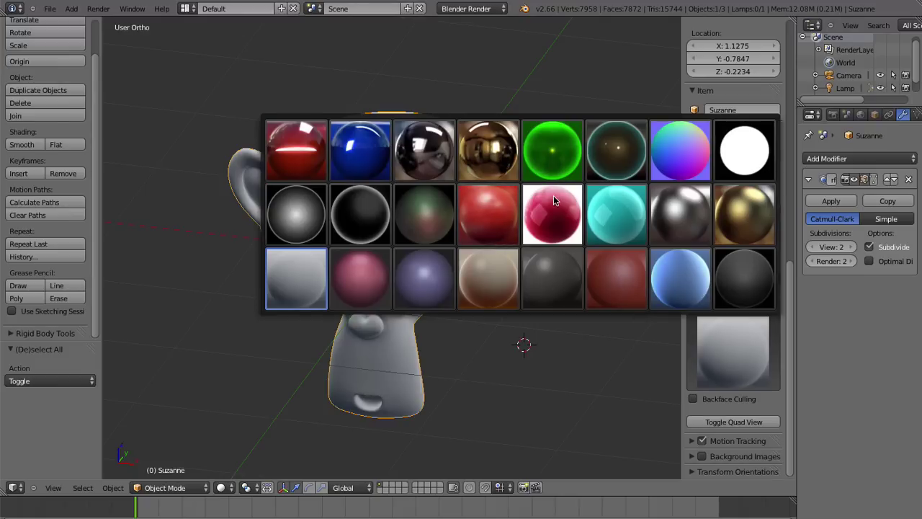
click(313, 155)
mouse_move(313, 155)
middle_down()
mouse_move(182, 239)
mouse_move(185, 288)
mouse_move(347, 317)
mouse_move(132, 301)
mouse_move(350, 274)
mouse_move(333, 336)
mouse_move(404, 260)
mouse_move(345, 238)
mouse_move(360, 277)
mouse_move(590, 261)
mouse_move(607, 284)
mouse_move(580, 274)
middle_up()
scroll(289, 278, down, 4)
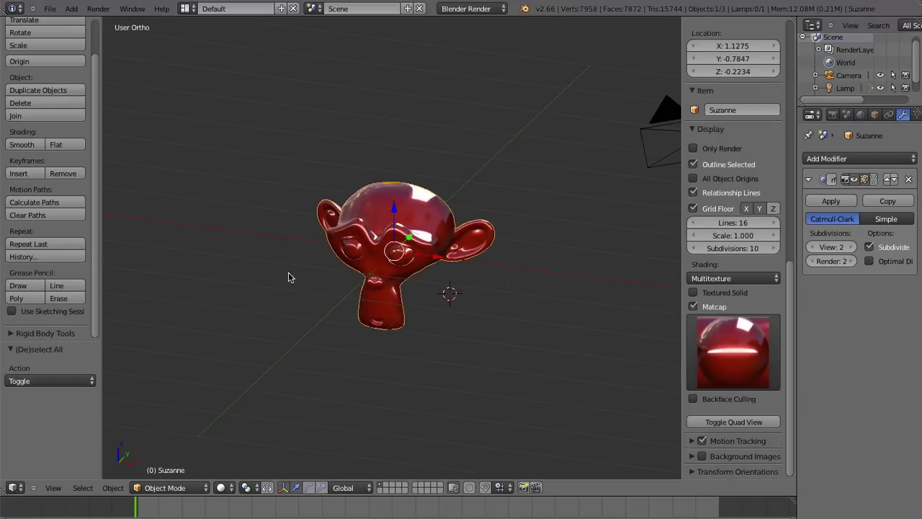
mouse_move(485, 276)
middle_down()
mouse_move(241, 202)
mouse_move(249, 213)
mouse_move(423, 159)
mouse_move(432, 238)
mouse_move(414, 257)
mouse_move(358, 211)
mouse_move(375, 220)
mouse_move(353, 228)
middle_up()
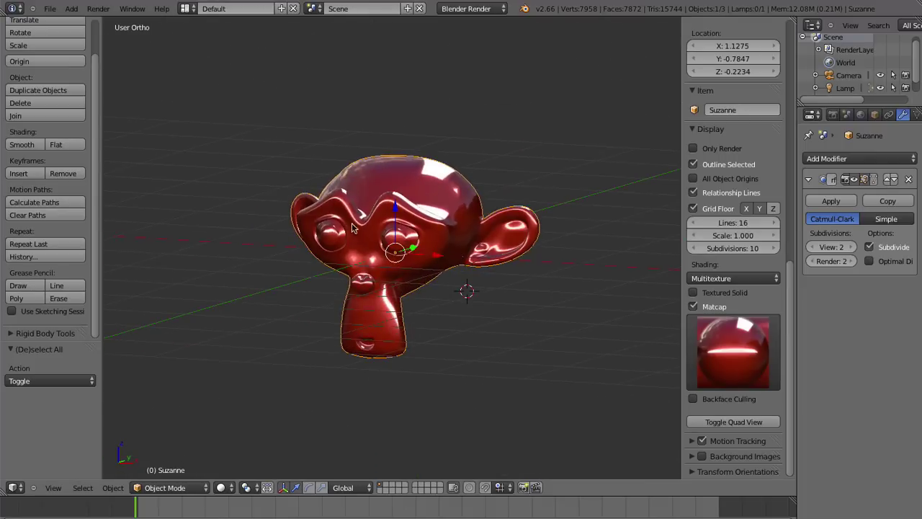
- Switch the matcap to dark grey and return to the front orthographic view
key(KP_5)
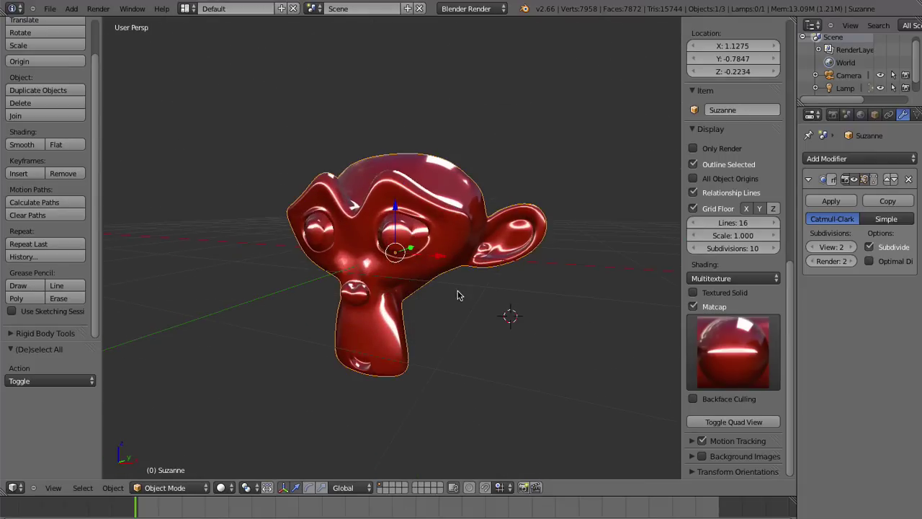
scroll(476, 306, down, 4)
scroll(469, 255, down, 3)
mouse_move(469, 255)
middle_down()
mouse_move(531, 346)
mouse_move(450, 332)
middle_up()
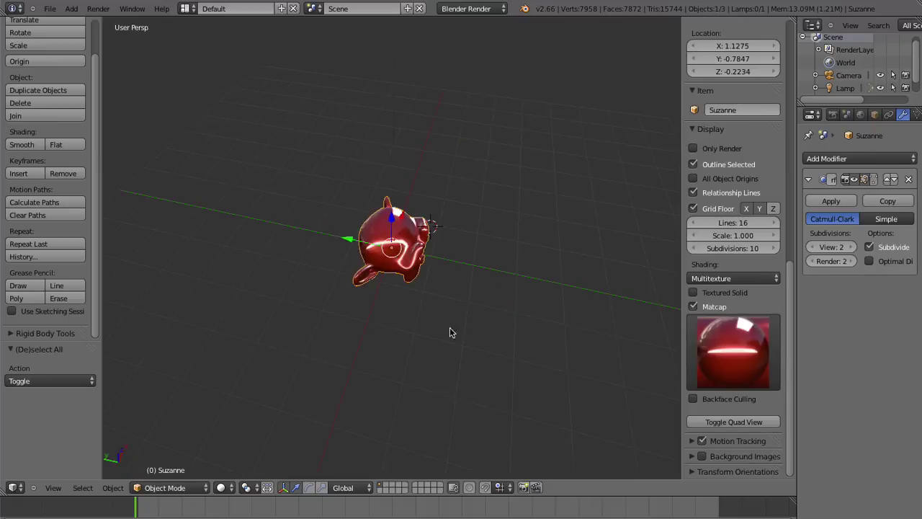
key(KP_1)
click(733, 352)
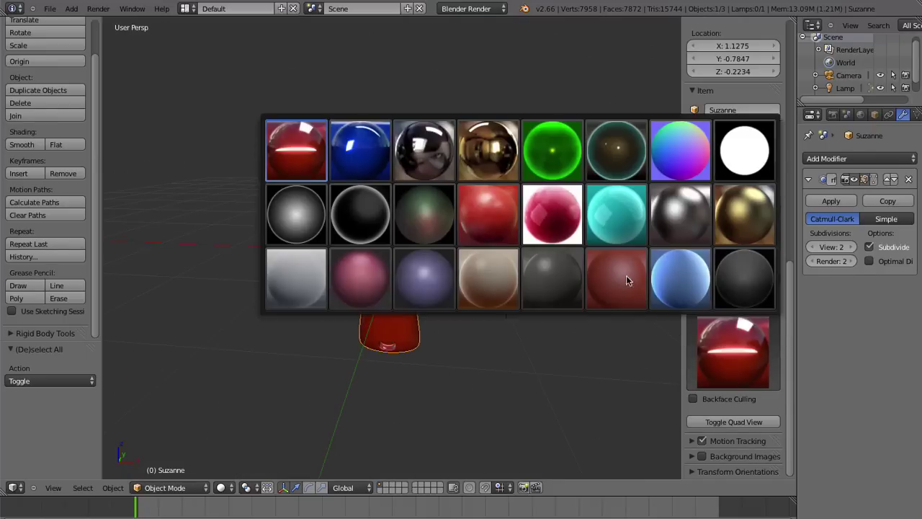
click(559, 270)
key(KP_1)
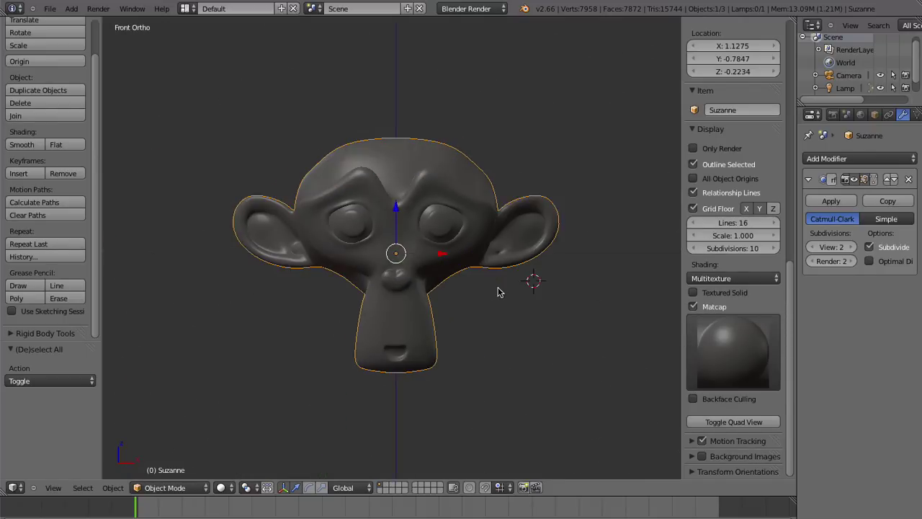
- Extrude the faces on top of the monkey's head upward into a horn
key(Tab)
key(a)
key(ctrl+Tab)
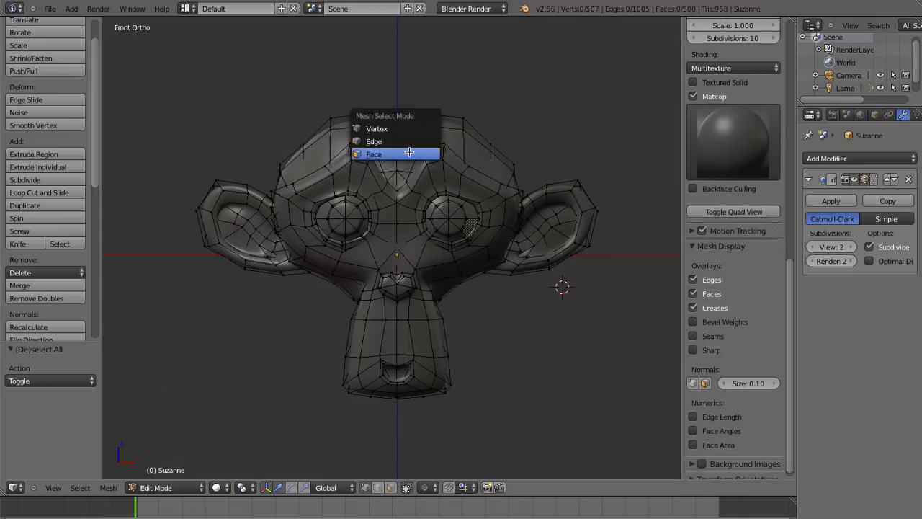
click(404, 150)
drag(371, 89, 512, 150)
key(e)
click(431, 160)
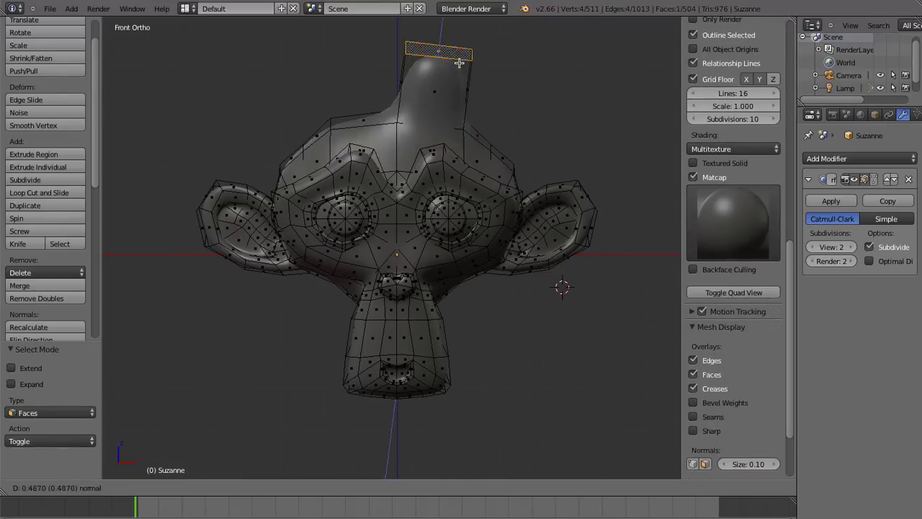
key(Tab)
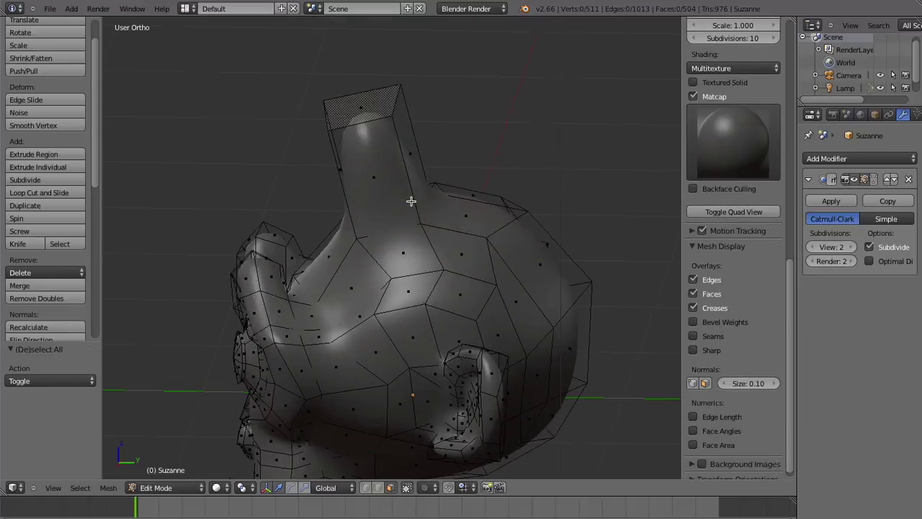
- Add a loop cut across the horn and orbit to view the horned head
key(ctrl+r)
click(407, 169)
key(Tab)
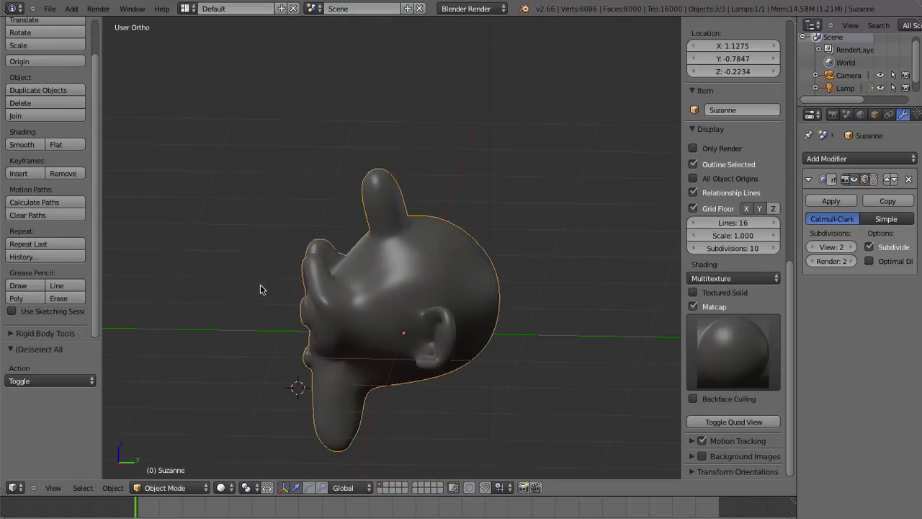
mouse_move(262, 288)
middle_down()
mouse_move(474, 230)
mouse_move(443, 274)
middle_up()
key(Tab)
key(Tab)
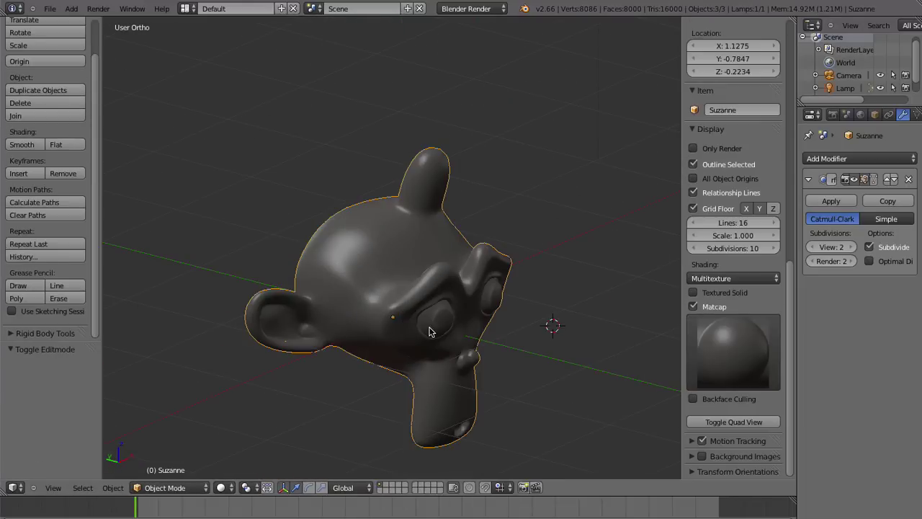
key(ctrl+Tab)
key(ctrl+Tab)
key(Tab)
- Show face angle values and switch the viewport matcap back to red
scroll(735, 216, down, 5)
click(710, 137)
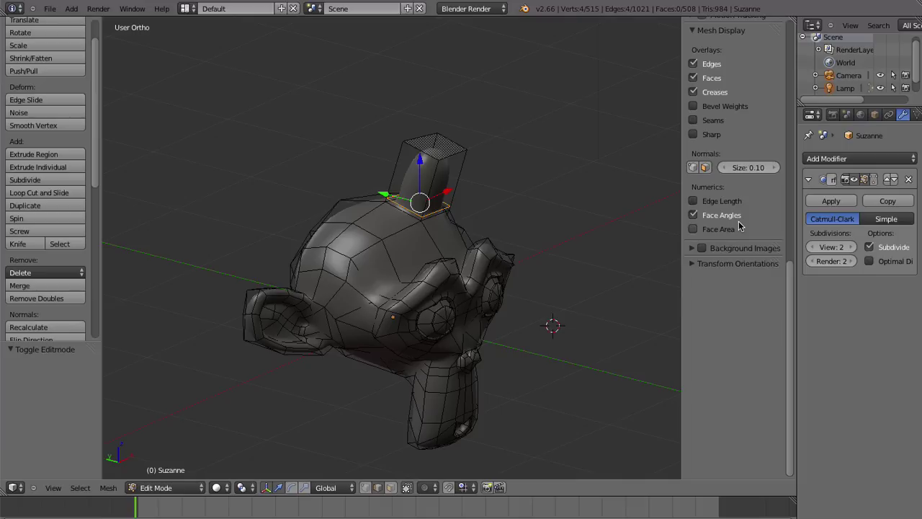
scroll(742, 213, up, 5)
scroll(742, 212, up, 6)
scroll(735, 189, down, 2)
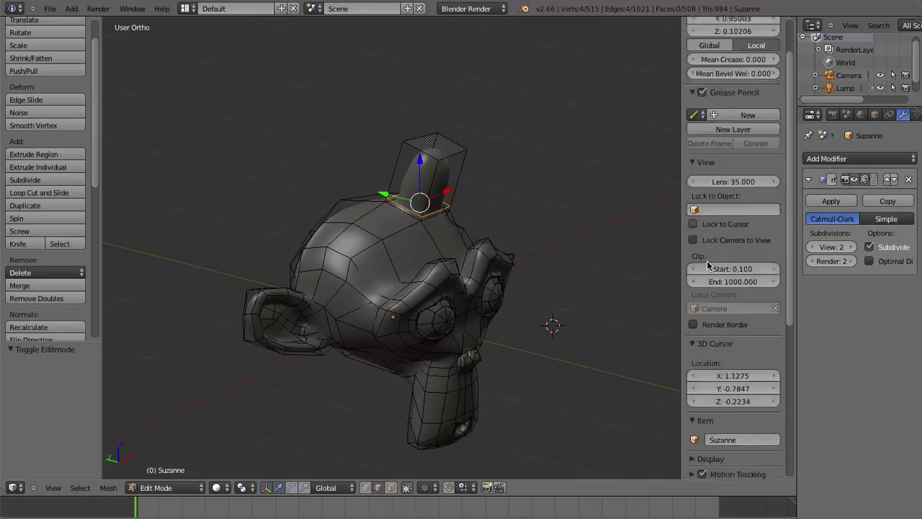
scroll(713, 302, down, 4)
click(693, 356)
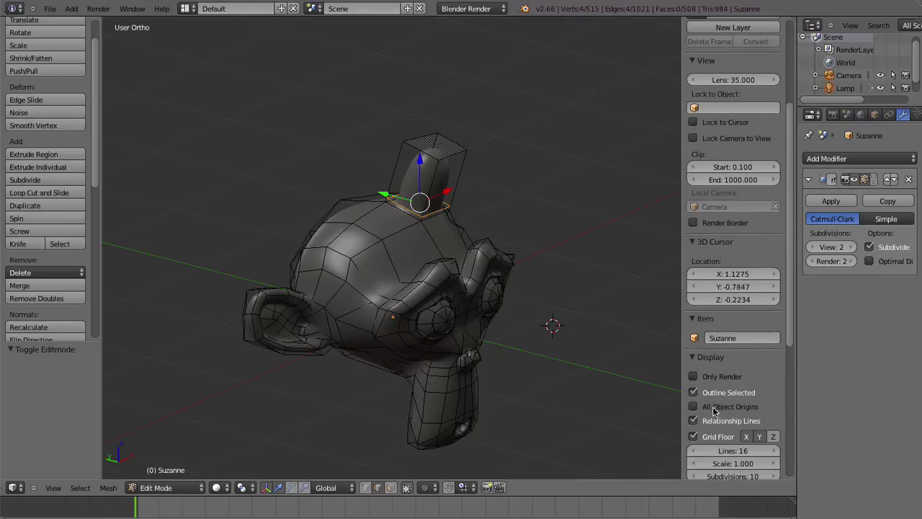
scroll(728, 360, down, 5)
click(733, 374)
click(616, 302)
- Leave Edit Mode and orbit to a side view of the monkey
key(Tab)
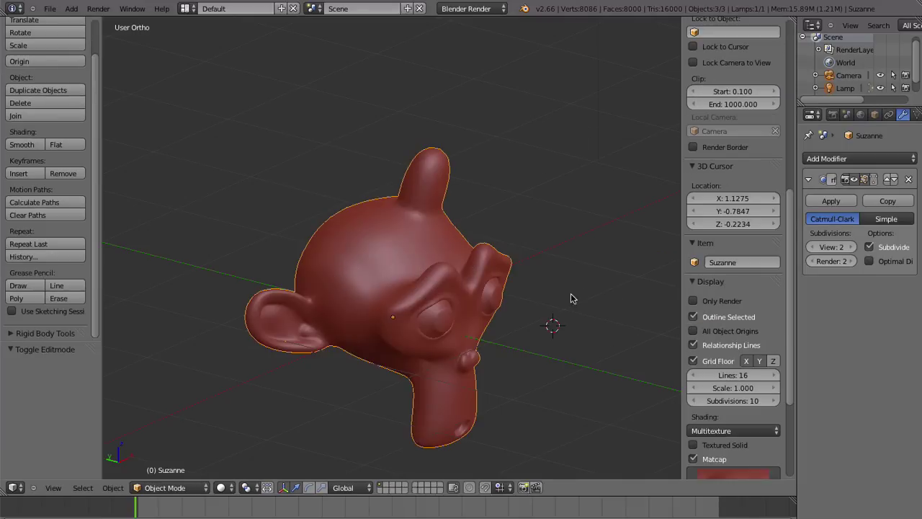
mouse_move(514, 333)
middle_down()
mouse_move(307, 336)
mouse_move(354, 437)
middle_up()
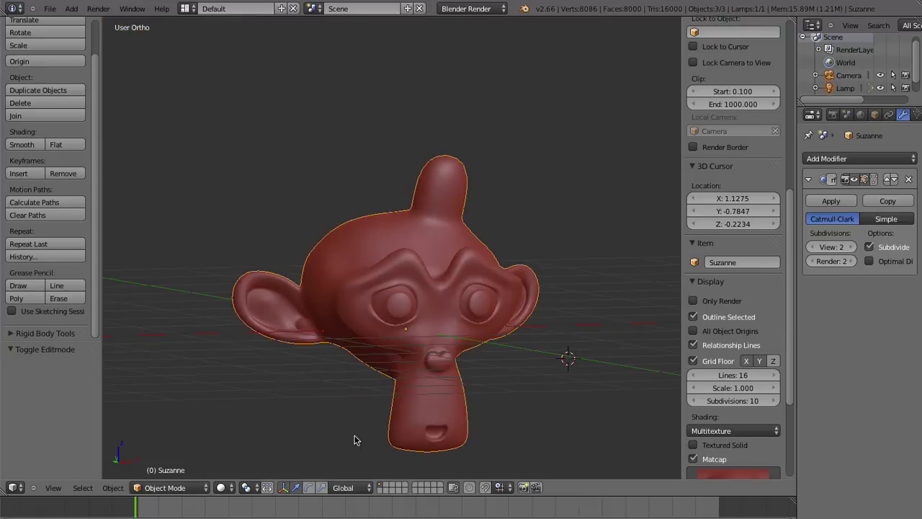
click(165, 487)
- Enter Sculpt Mode and raise Suzanne's viewport subdivision level to 5
click(172, 448)
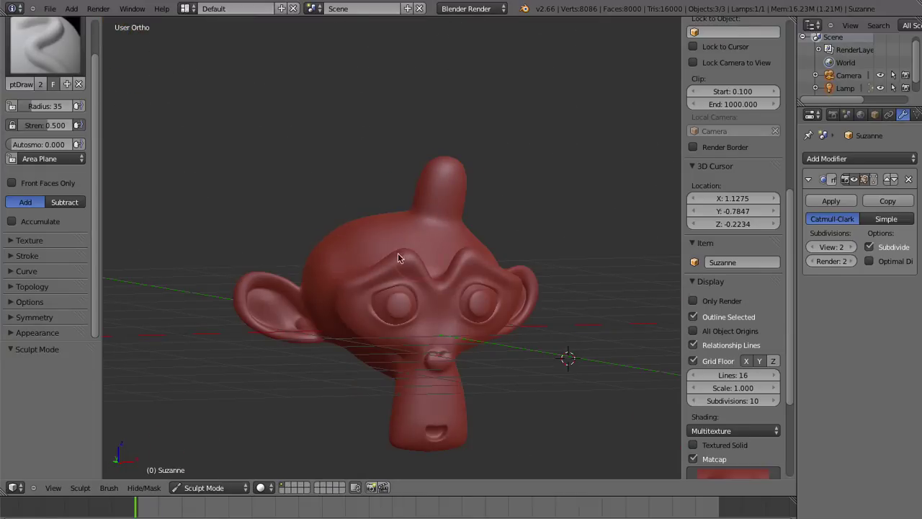
scroll(513, 219, up, 3)
middle_drag(448, 232, 484, 283)
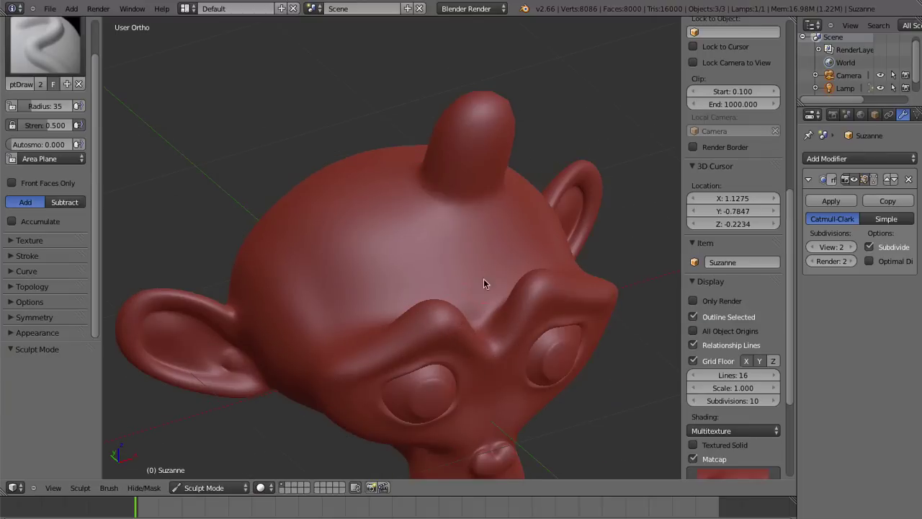
triple_click(849, 249)
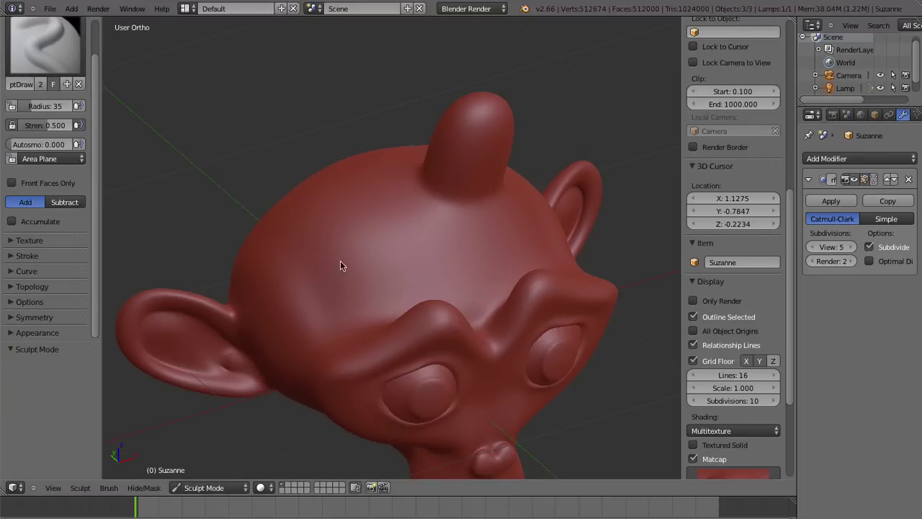
scroll(553, 230, down, 2)
- Enlarge the sculpt brush radius to 89 and orbit to a front, eye-level view
key(f)
click(383, 269)
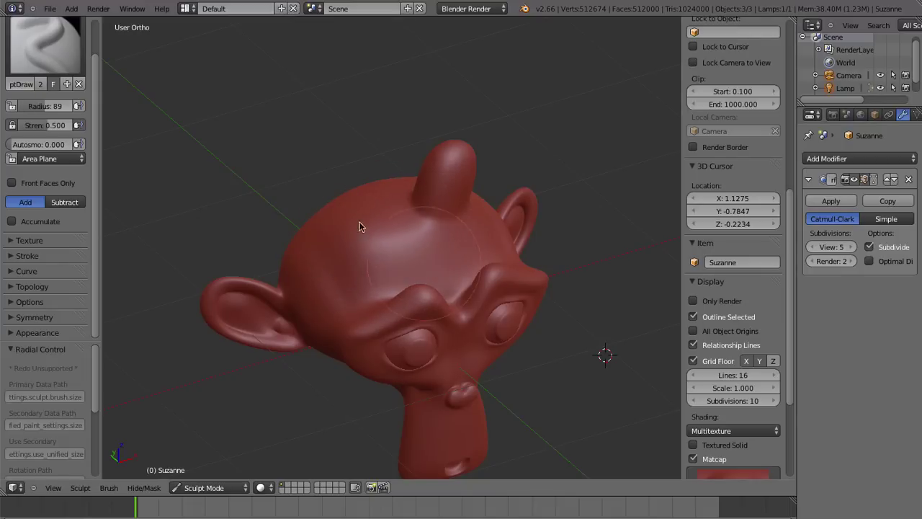
scroll(569, 205, down, 2)
middle_drag(569, 204, 500, 237)
scroll(588, 207, up, 2)
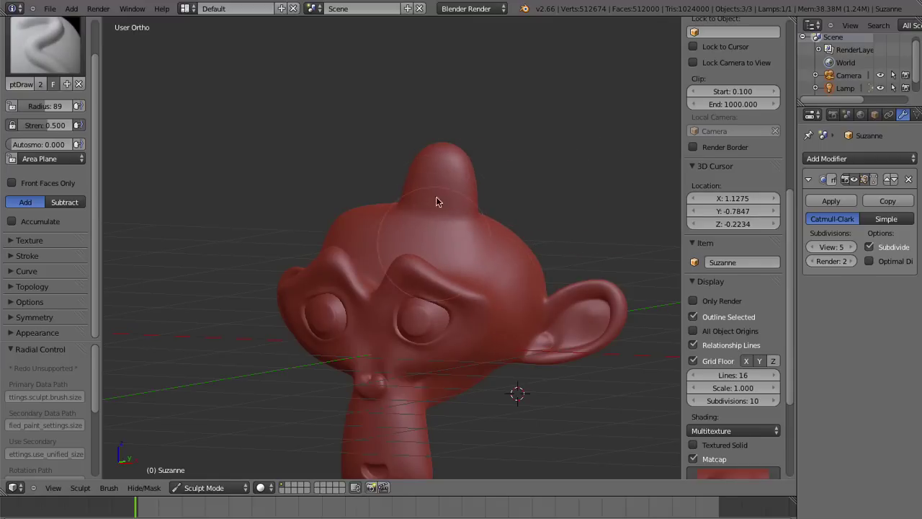
scroll(534, 231, down, 3)
middle_drag(420, 227, 468, 237)
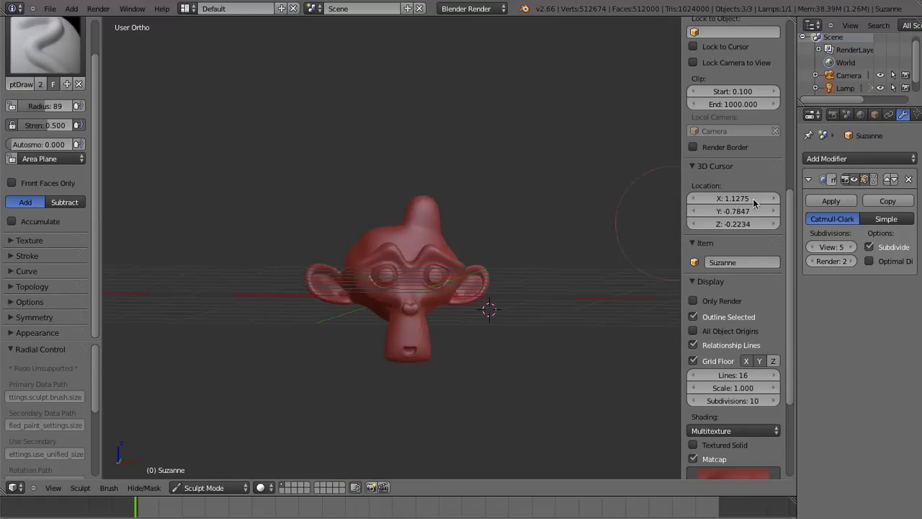
- Delete the Subdivision Surface modifier and return to sculpting the low-poly Suzanne
click(909, 179)
key(Tab)
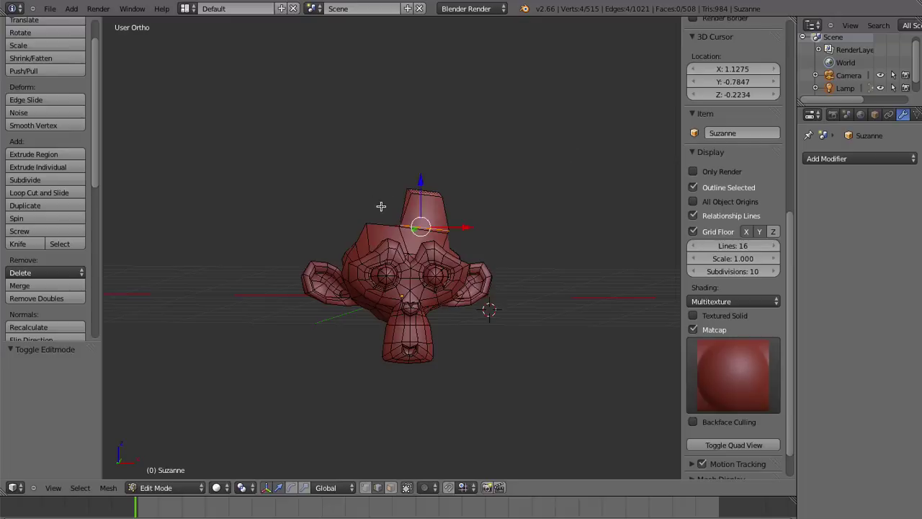
scroll(555, 185, up, 4)
key(Tab)
middle_drag(478, 189, 403, 217)
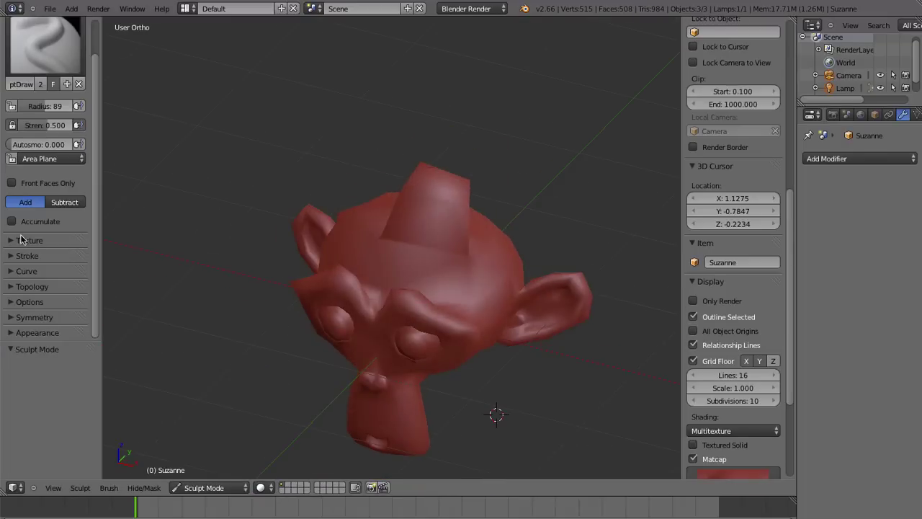
- Enable dynamic topology with smooth shading and sculpt bulges into the head
click(32, 286)
click(45, 306)
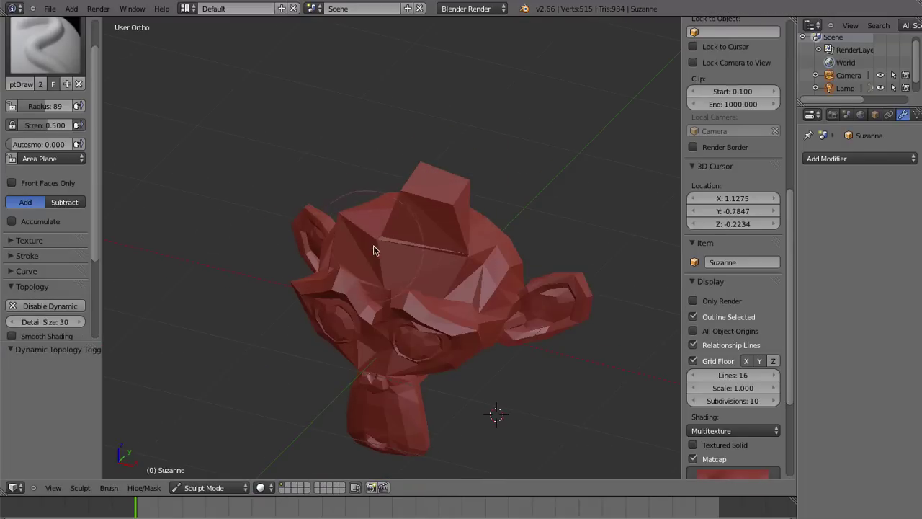
mouse_move(373, 249)
mouse_down()
mouse_move(448, 220)
mouse_move(422, 274)
mouse_move(424, 234)
mouse_move(414, 310)
mouse_up()
scroll(47, 216, down, 4)
click(41, 226)
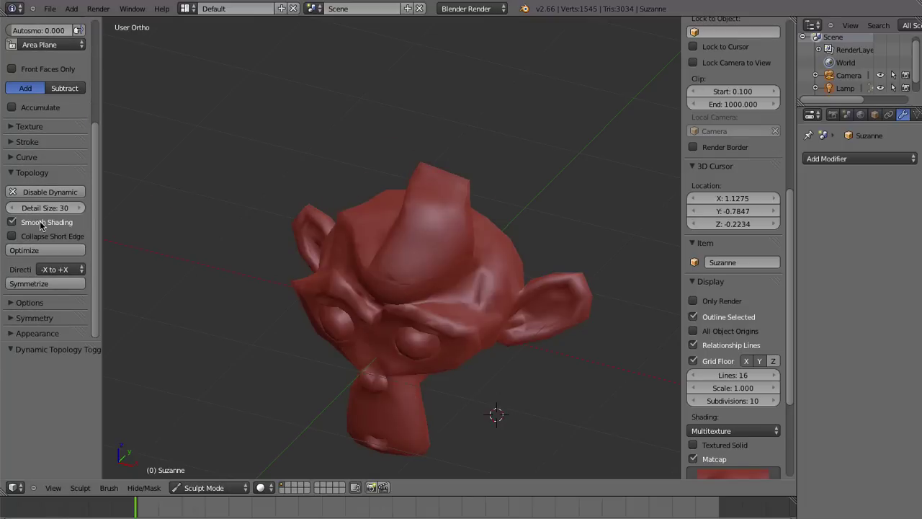
mouse_move(278, 276)
middle_down()
mouse_move(422, 261)
mouse_move(319, 295)
middle_up()
mouse_move(319, 295)
mouse_down()
mouse_move(310, 286)
mouse_move(381, 295)
mouse_move(343, 257)
mouse_up()
mouse_move(341, 252)
middle_down()
mouse_move(305, 309)
mouse_move(430, 303)
middle_up()
- Sculpt the top of the head and set the dynamic topology Detail Size to 10
drag(430, 303, 356, 159)
middle_drag(356, 159, 354, 257)
mouse_move(354, 255)
mouse_down()
mouse_move(347, 185)
mouse_move(336, 191)
mouse_move(398, 230)
mouse_move(350, 254)
mouse_up()
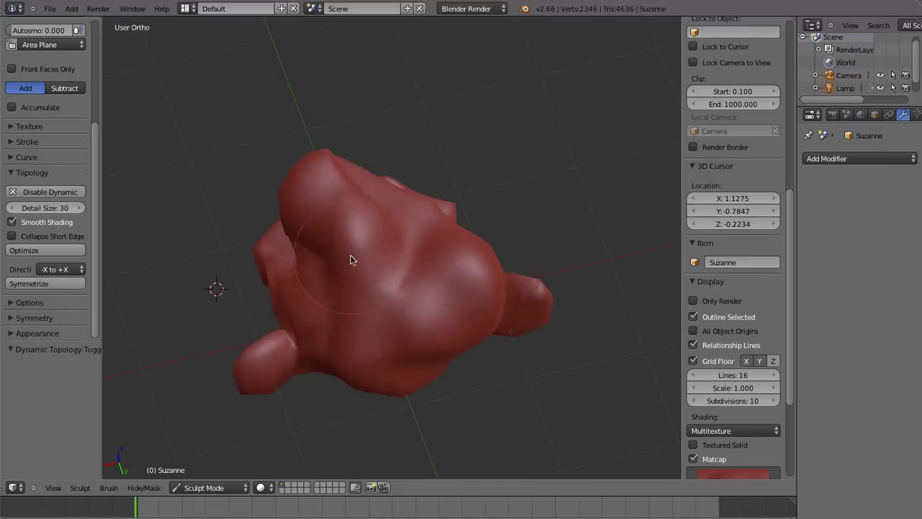
mouse_move(350, 255)
middle_down()
mouse_move(354, 268)
mouse_move(381, 221)
middle_up()
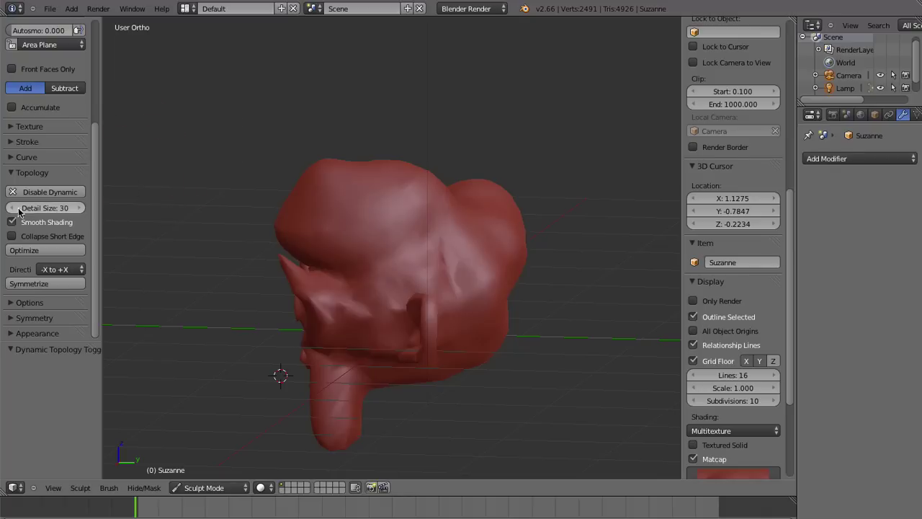
mouse_move(47, 207)
mouse_down()
mouse_move(6, 213)
mouse_move(69, 209)
mouse_up()
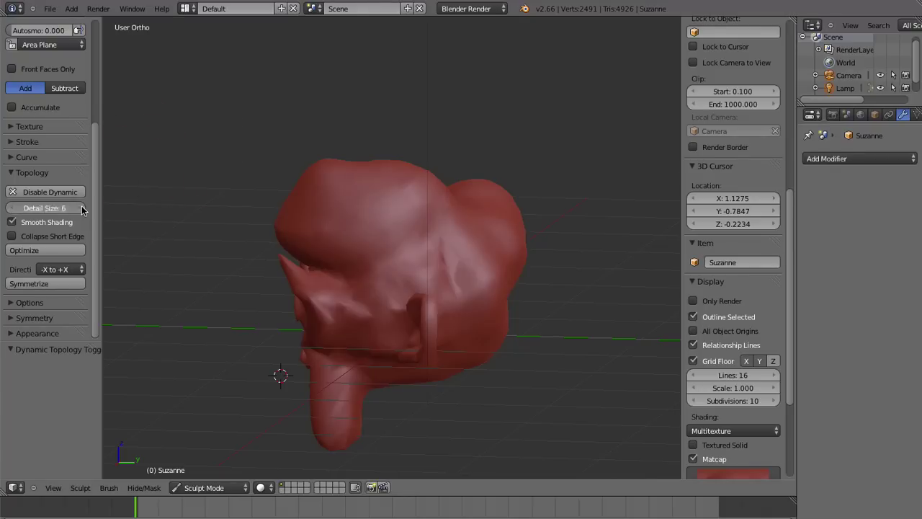
mouse_move(393, 222)
mouse_down()
mouse_move(370, 216)
mouse_move(385, 193)
mouse_up()
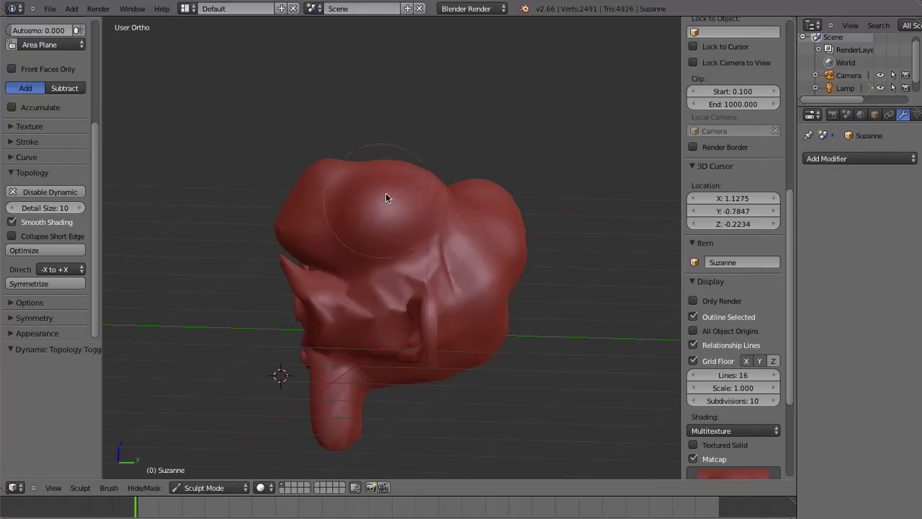
- Sculpt finer detail into the face and fill in the deep eye hollow
mouse_move(386, 192)
middle_down()
mouse_move(470, 227)
mouse_move(376, 214)
middle_up()
mouse_move(328, 232)
mouse_down()
mouse_move(391, 235)
mouse_move(422, 223)
mouse_up()
mouse_move(422, 222)
middle_down()
mouse_move(469, 295)
mouse_move(434, 306)
middle_up()
drag(434, 307, 350, 286)
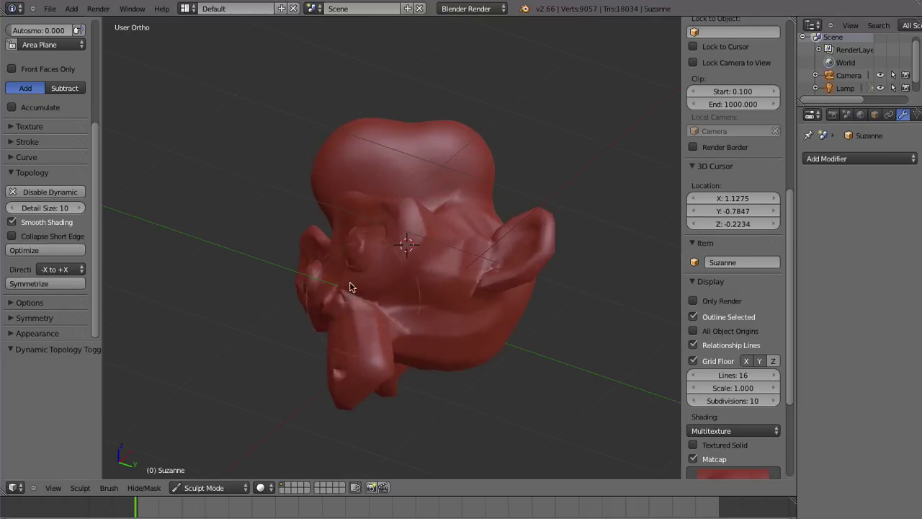
drag(371, 249, 418, 261)
mouse_move(418, 261)
middle_down()
mouse_move(581, 317)
mouse_move(524, 319)
mouse_move(478, 205)
middle_up()
mouse_move(478, 205)
mouse_down()
mouse_move(471, 189)
mouse_move(469, 214)
mouse_move(329, 280)
mouse_move(434, 206)
mouse_up()
- Try the pink and dark grey matcaps, then settle on the gold matcap
scroll(742, 375, down, 3)
click(750, 397)
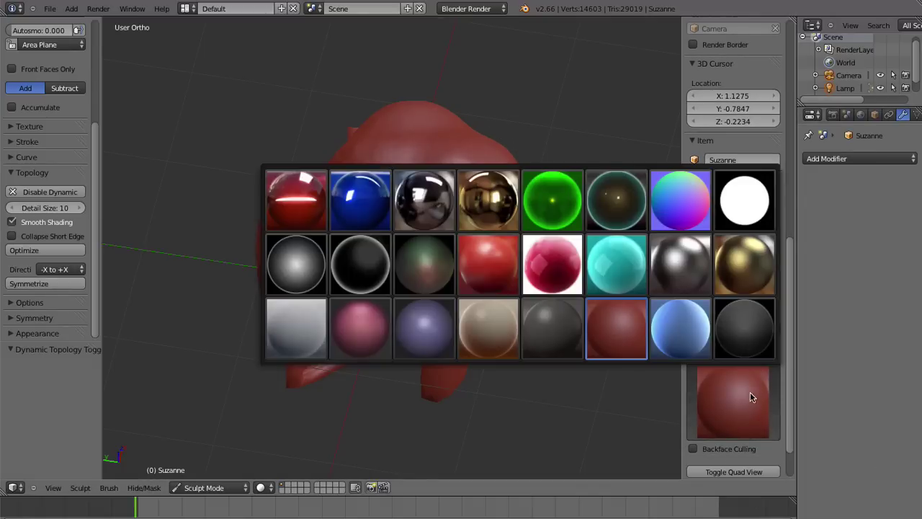
click(557, 286)
click(709, 389)
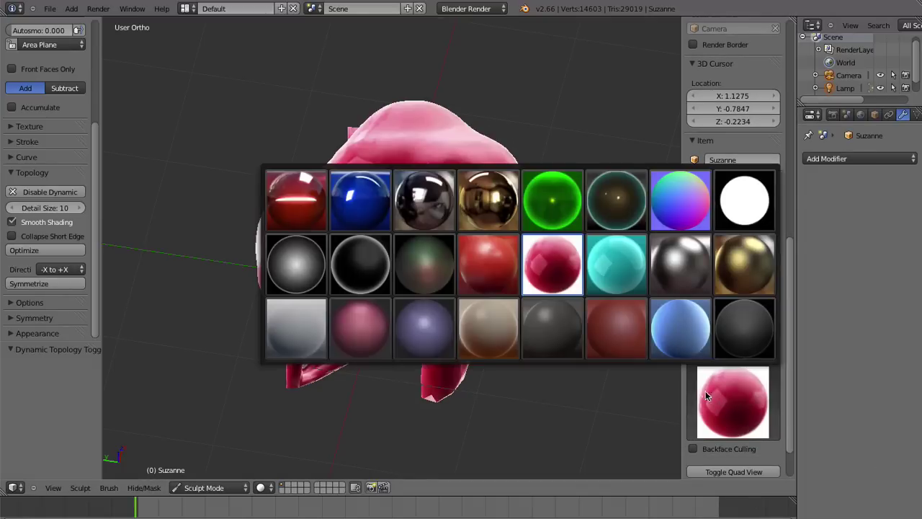
click(738, 339)
click(734, 379)
click(744, 263)
- Sculpt more bumps and strokes across the head from several angles
mouse_move(504, 220)
middle_down()
mouse_move(408, 192)
mouse_move(303, 183)
middle_up()
middle_drag(314, 237, 339, 255)
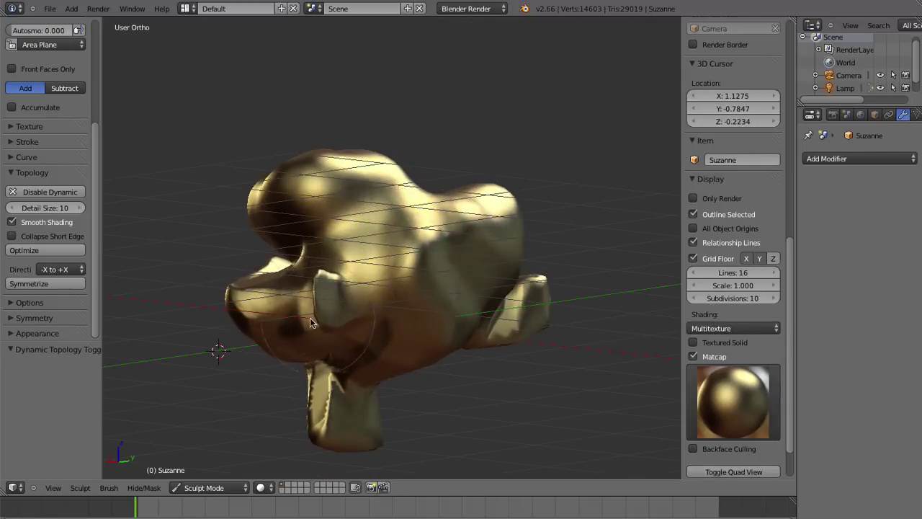
middle_drag(317, 317, 437, 268)
drag(475, 245, 406, 236)
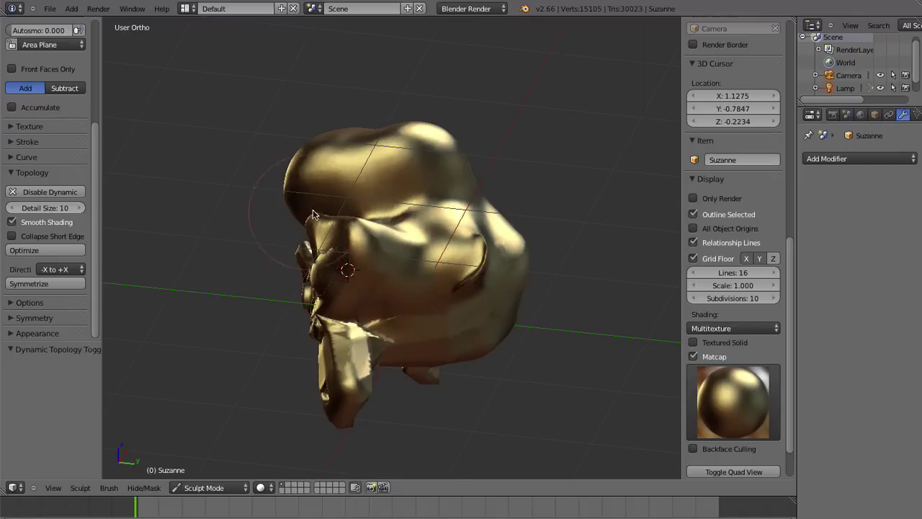
middle_drag(406, 237, 438, 326)
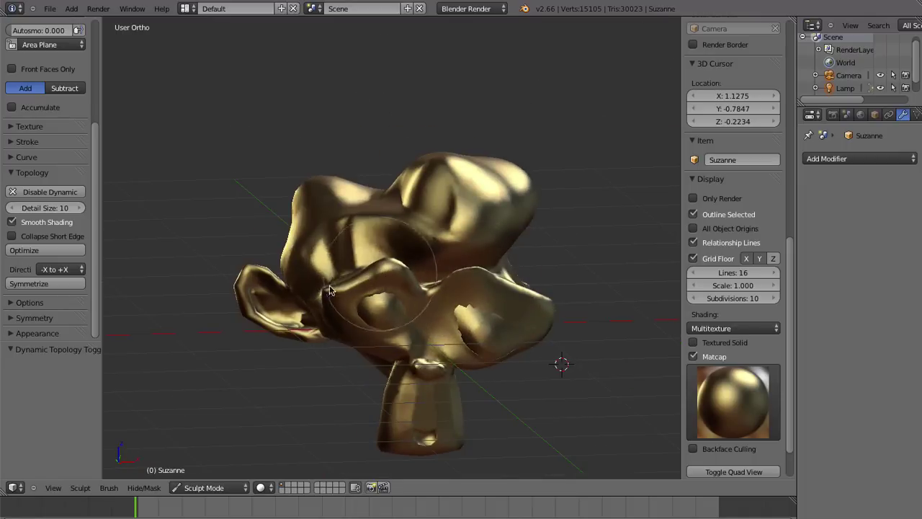
middle_drag(375, 267, 408, 217)
drag(409, 216, 386, 179)
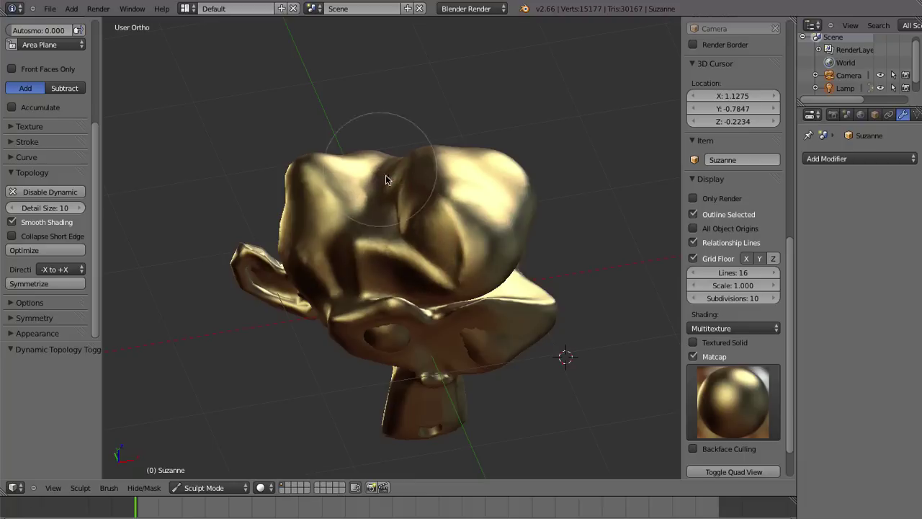
mouse_move(393, 189)
middle_down()
mouse_move(486, 264)
mouse_move(417, 255)
middle_up()
mouse_move(416, 256)
mouse_down()
mouse_move(435, 267)
mouse_move(411, 272)
mouse_move(483, 252)
mouse_up()
scroll(442, 286, down, 3)
mouse_move(442, 286)
middle_down()
mouse_move(405, 274)
mouse_move(614, 259)
mouse_move(511, 344)
mouse_move(362, 367)
middle_up()
- Switch back to Object Mode and delete the sculpted Suzanne
click(213, 488)
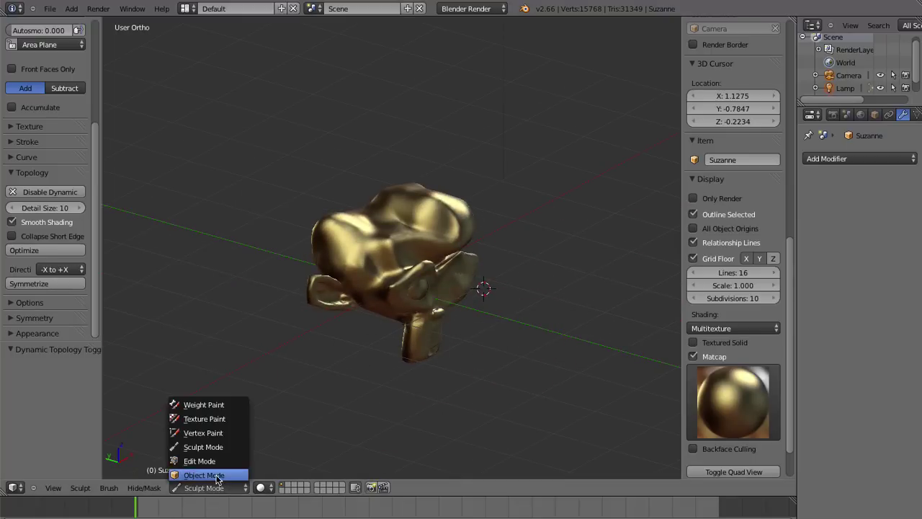
click(208, 475)
key(x)
click(345, 256)
- Add a new monkey mesh, frame it in the view, and shade it smooth
key(shift+c)
key(shift+a)
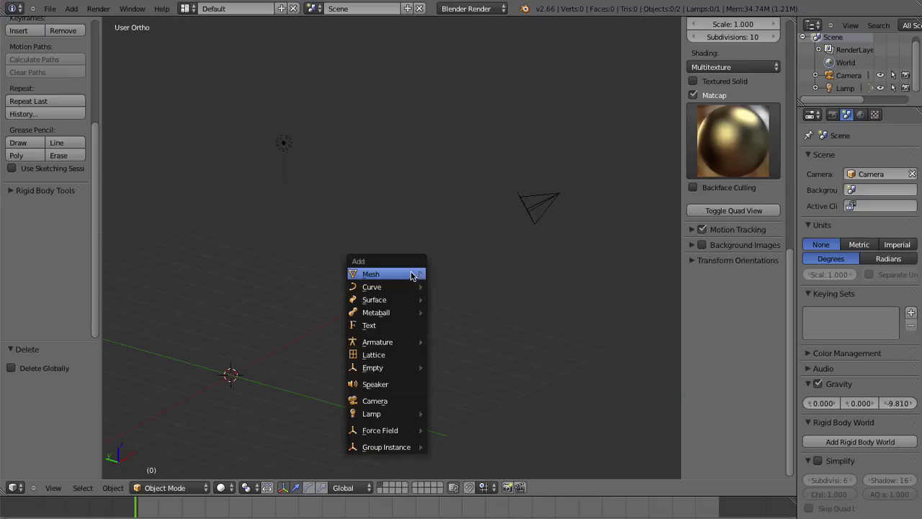
click(447, 385)
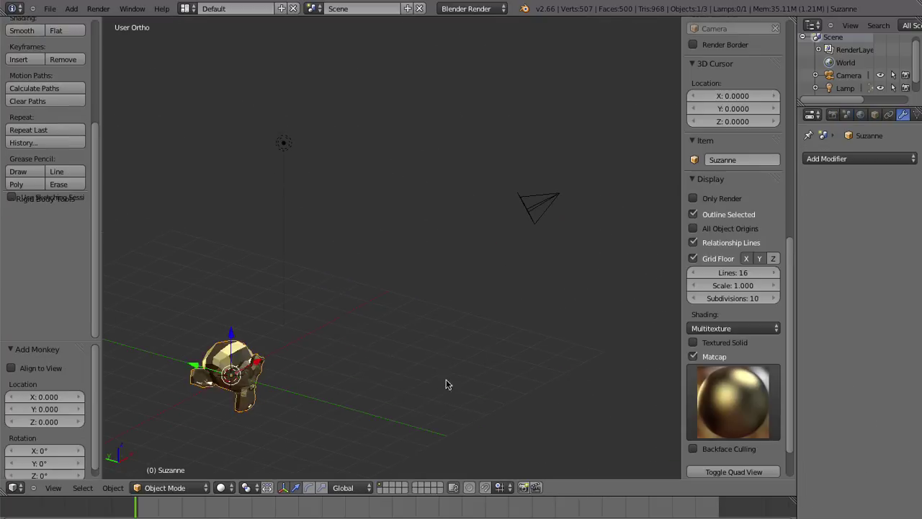
key(KP_Decimal)
scroll(22, 180, up, 4)
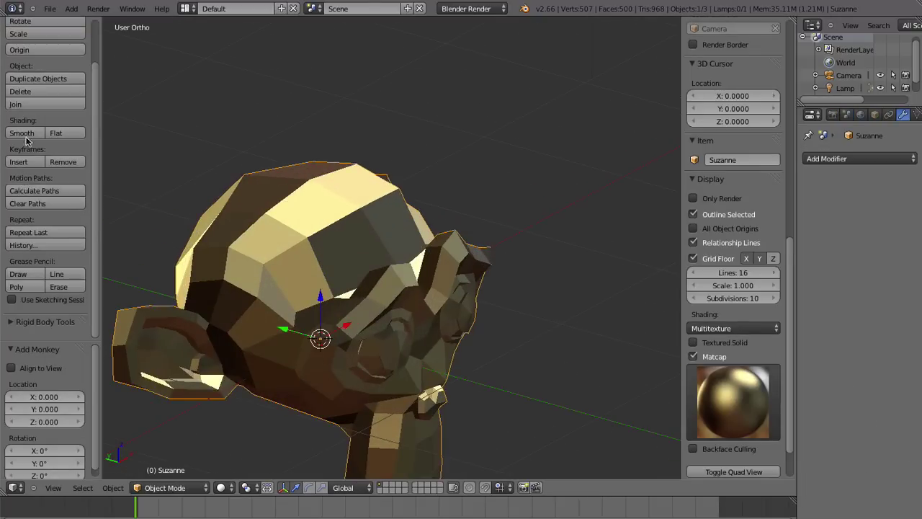
click(21, 133)
scroll(210, 251, down, 3)
middle_drag(210, 251, 238, 260)
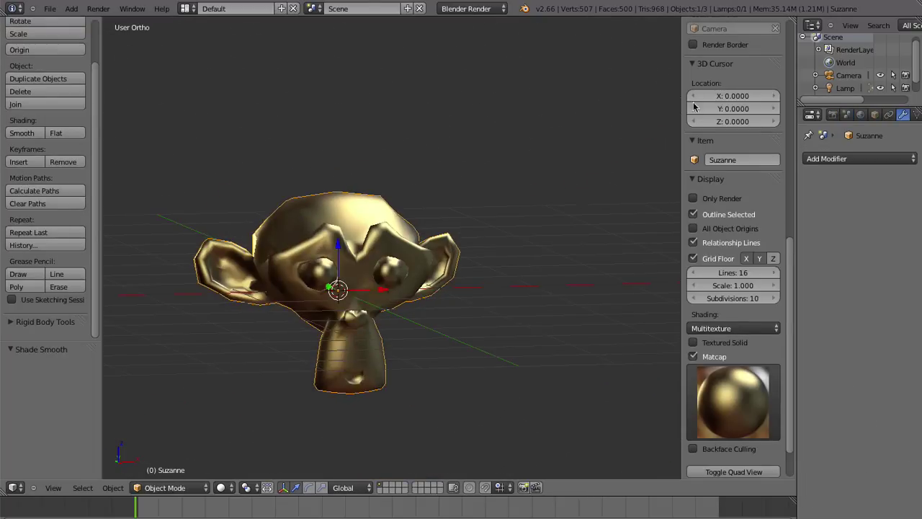
- Add a Subdivision Surface modifier at viewport level 2 and view the monkey from the front
click(838, 161)
click(667, 368)
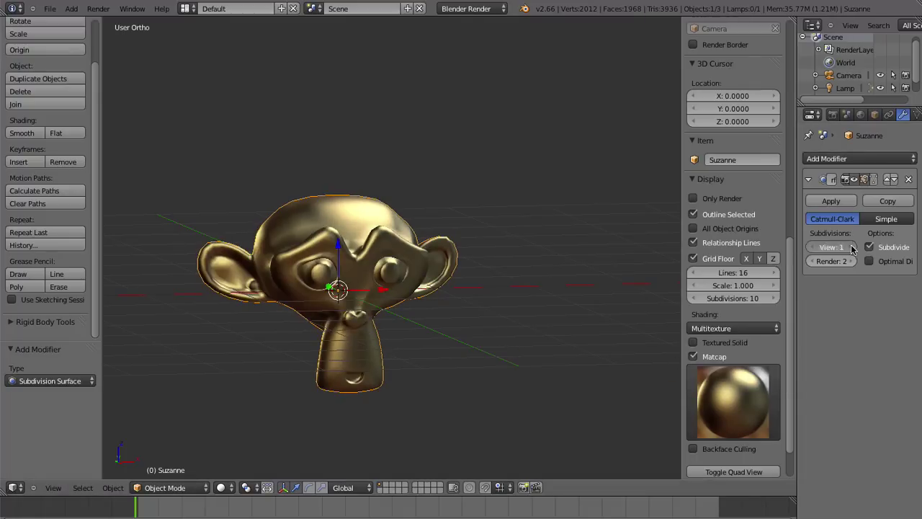
click(852, 247)
key(a)
key(KP_1)
key(a)
key(KP_Decimal)
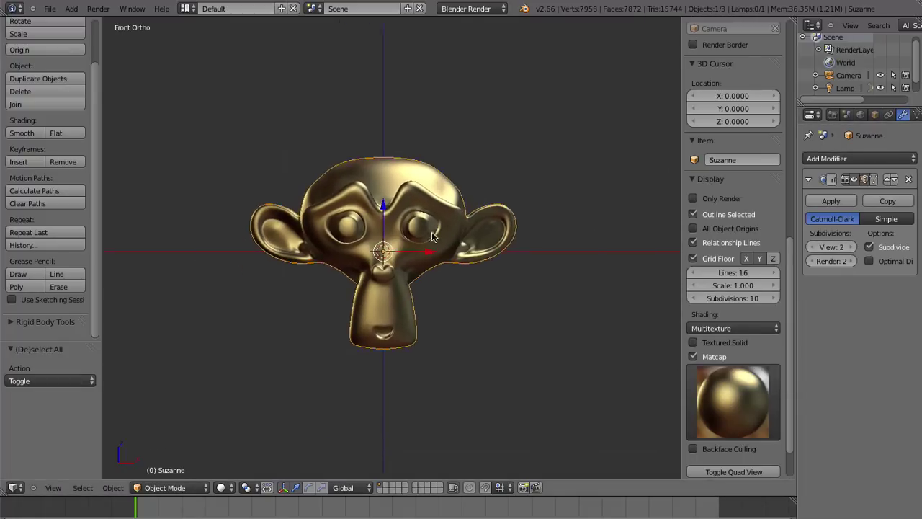
- Add a Mesh Cache modifier in MDD format below the collapsed Subdivision Surface panel
click(850, 160)
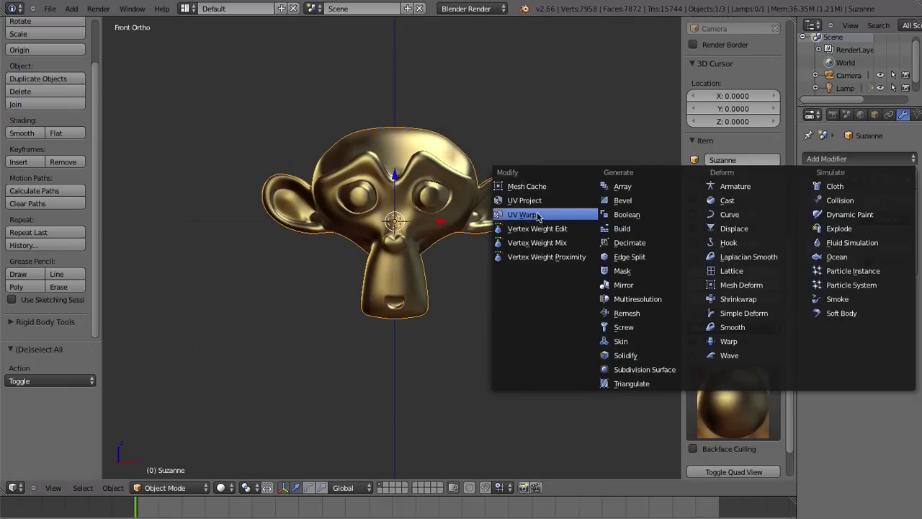
click(552, 188)
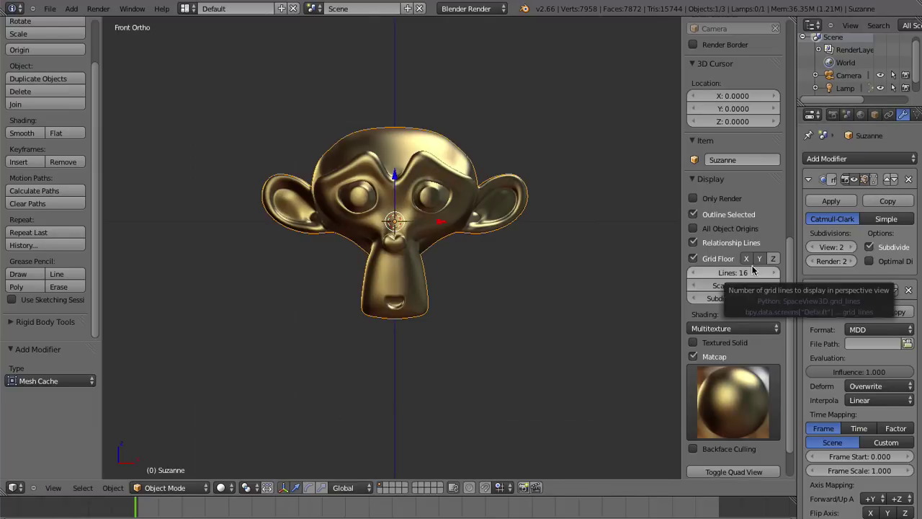
click(808, 179)
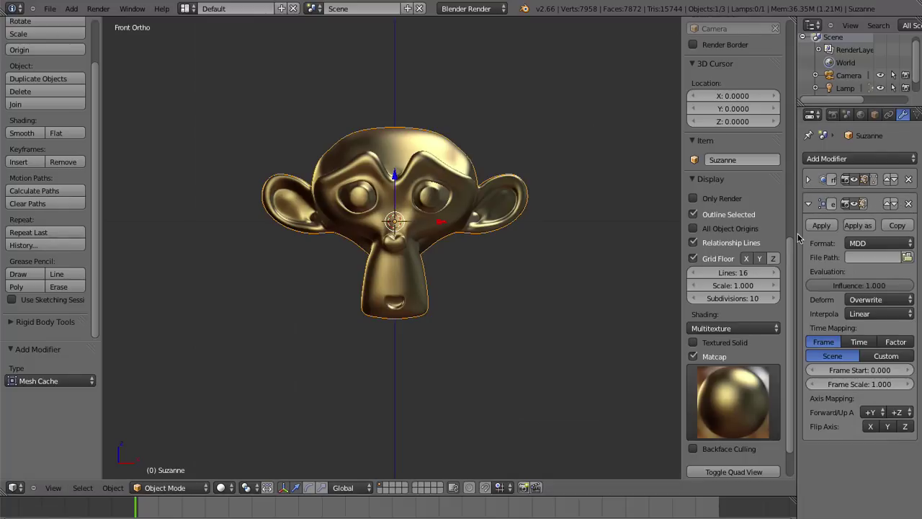
drag(797, 239, 746, 245)
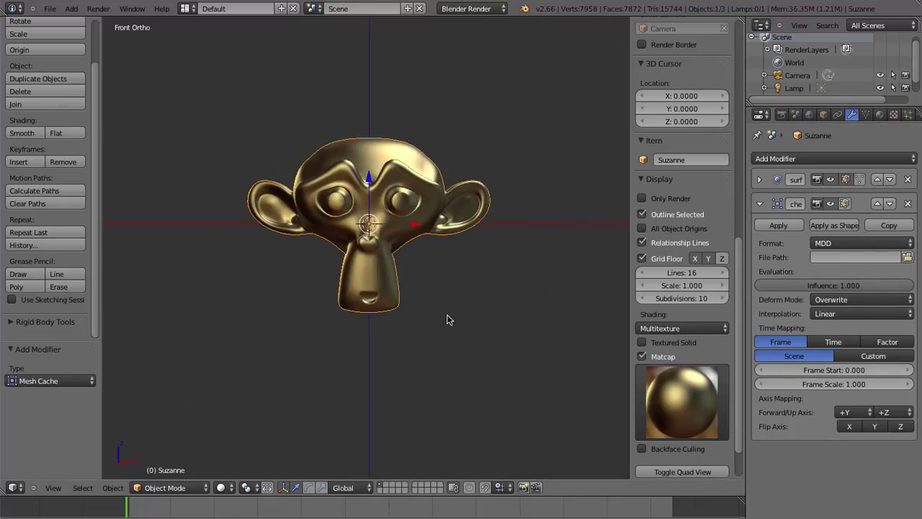
click(853, 243)
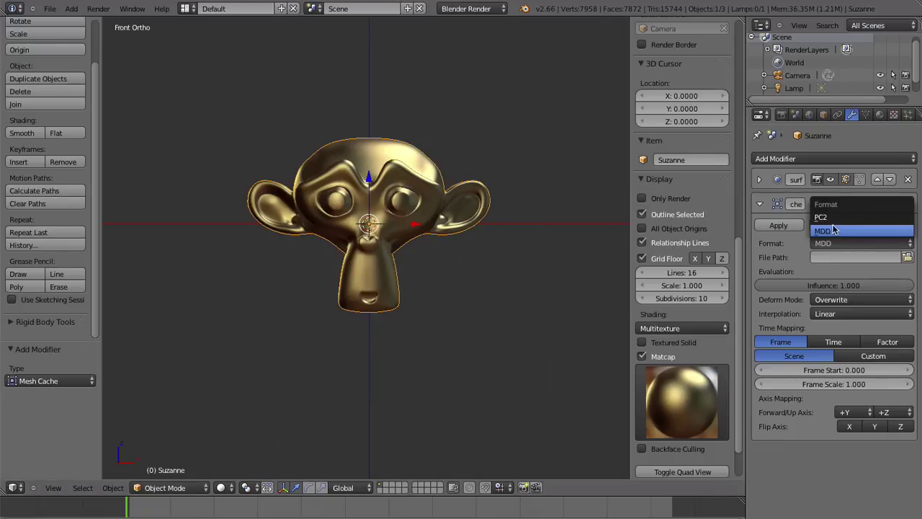
click(833, 231)
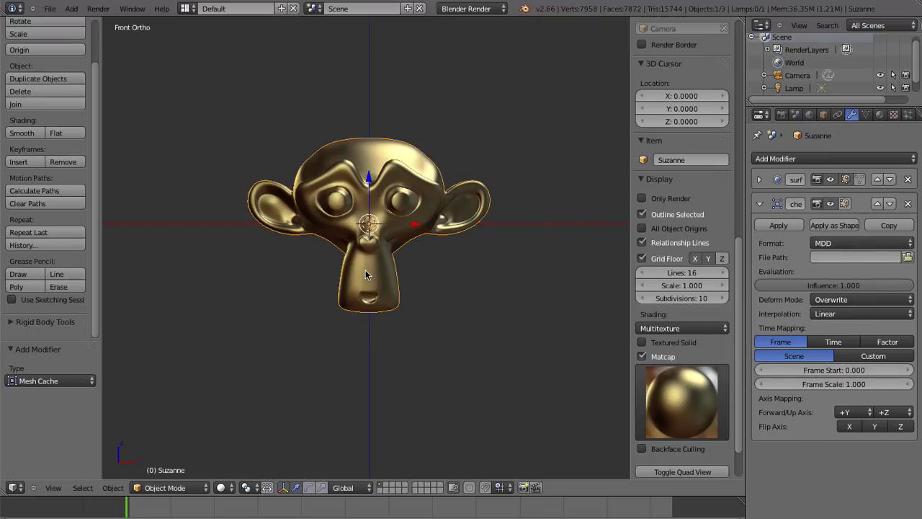
- Leave the cache file empty and keep influence 1.000, Frame Start 0 and Frame Scale 1
click(907, 257)
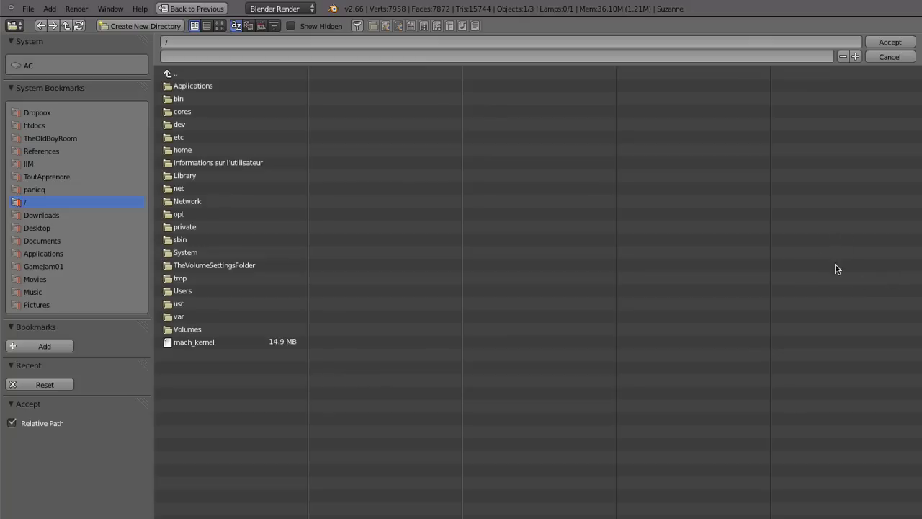
click(886, 59)
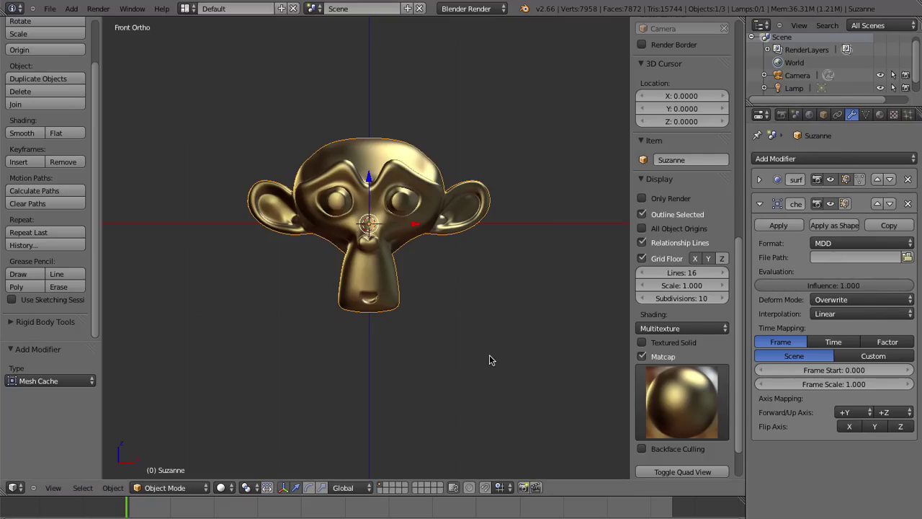
scroll(448, 264, down, 1)
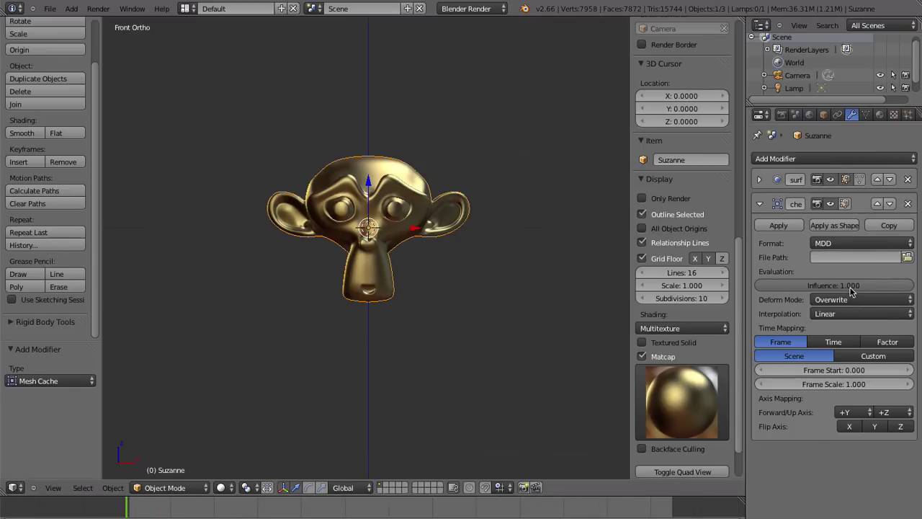
drag(867, 288, 849, 288)
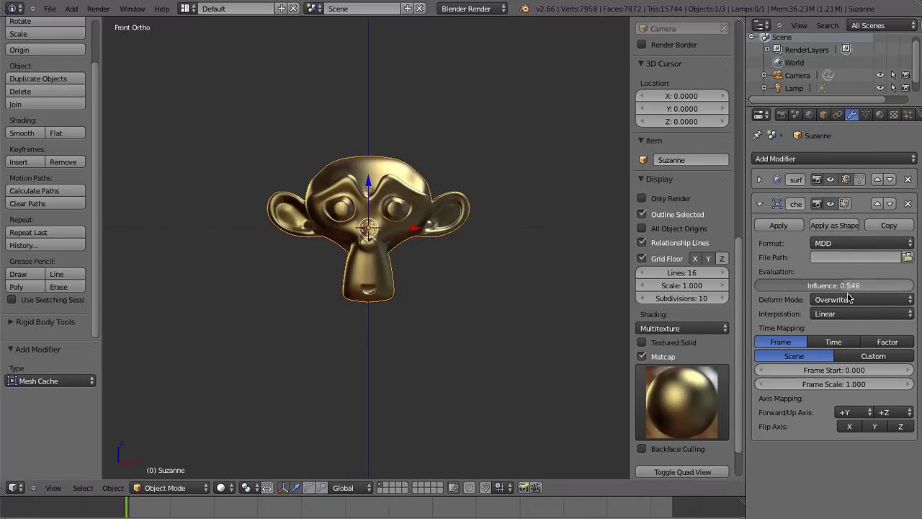
key(Escape)
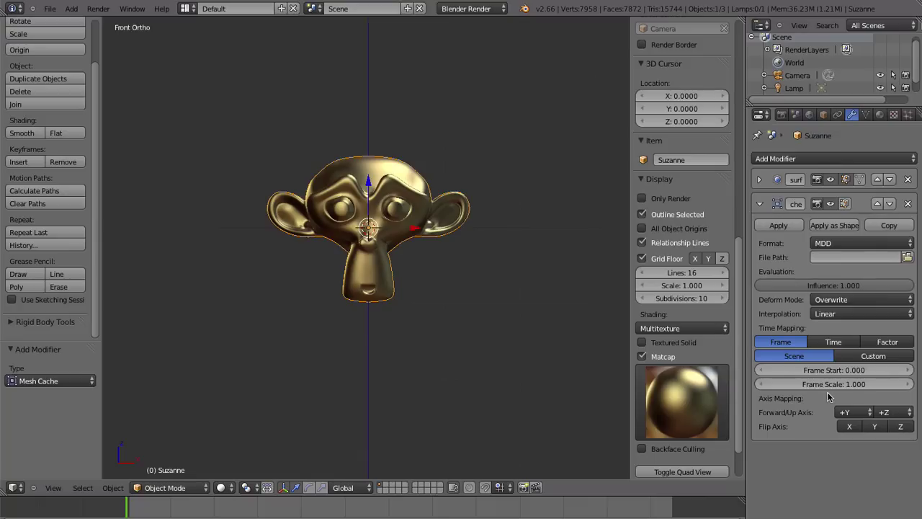
click(816, 369)
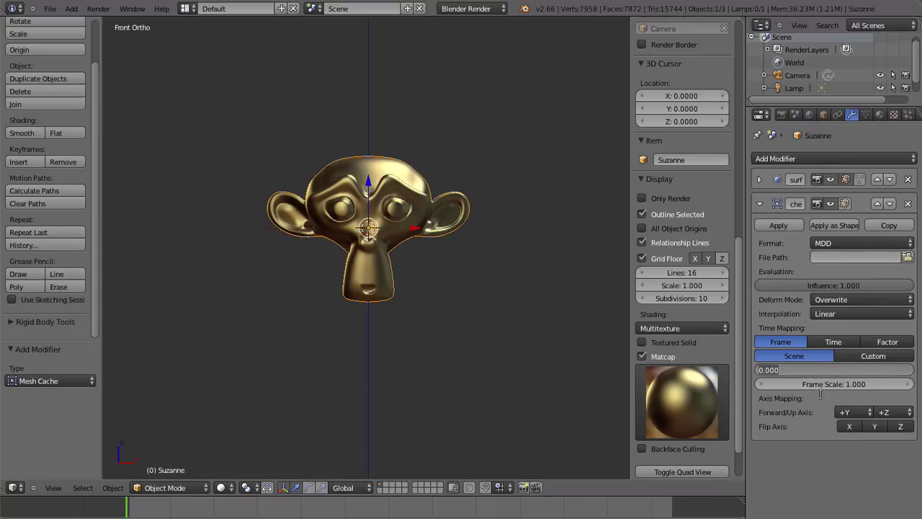
key(Tab)
key(Escape)
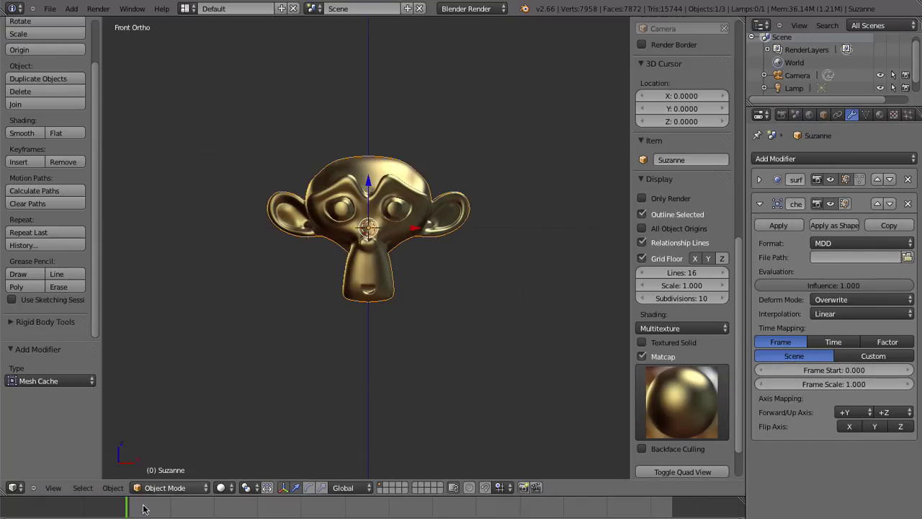
scroll(366, 253, down, 1)
- Make two duplicates of the gold monkey, one above and one below the original
scroll(366, 254, down, 3)
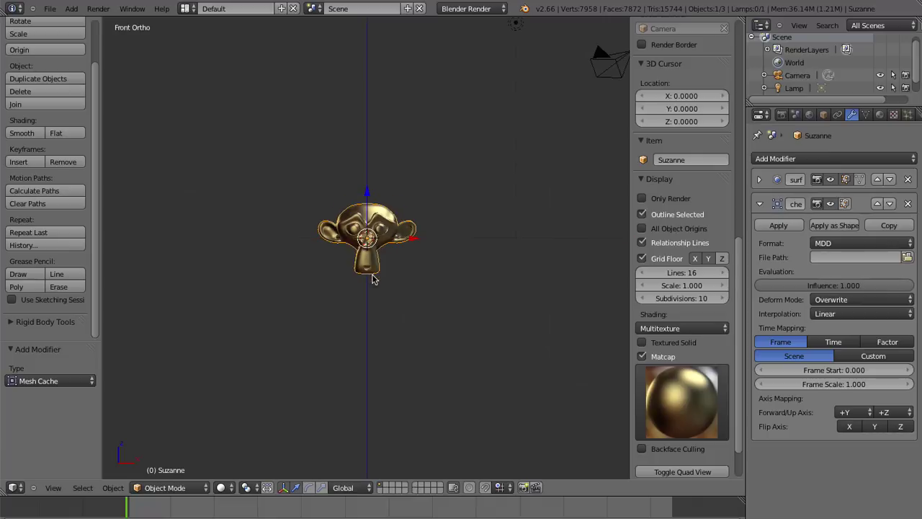
key(shift+d)
click(541, 298)
key(shift+d)
click(419, 401)
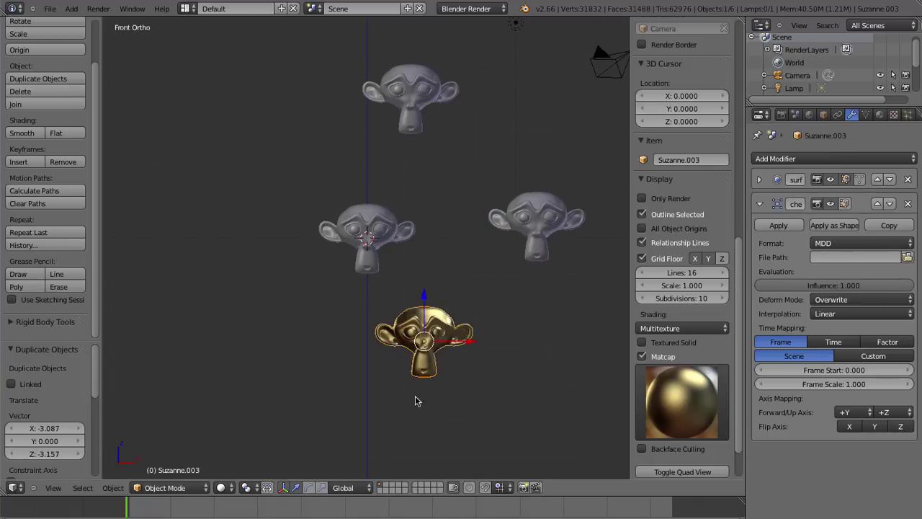
- Select each monkey copy in turn and orbit to view them at an angle
right_click(348, 256)
right_click(400, 96)
right_click(530, 216)
right_click(446, 349)
right_click(367, 237)
mouse_move(369, 245)
middle_down()
mouse_move(469, 262)
mouse_move(422, 305)
mouse_move(392, 304)
middle_up()
scroll(393, 304, up, 2)
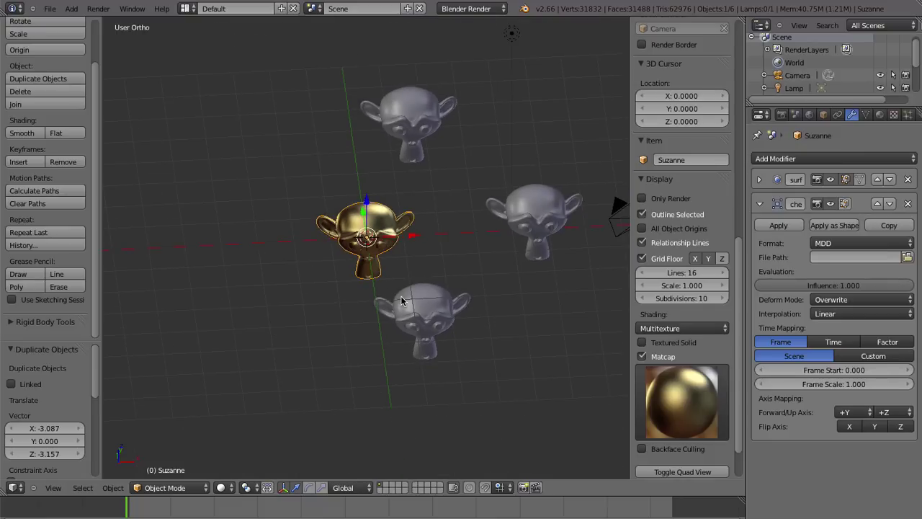
- Rotate a monkey about -88° around Z, then undo it and return to front view
key(r)
key(z)
click(353, 274)
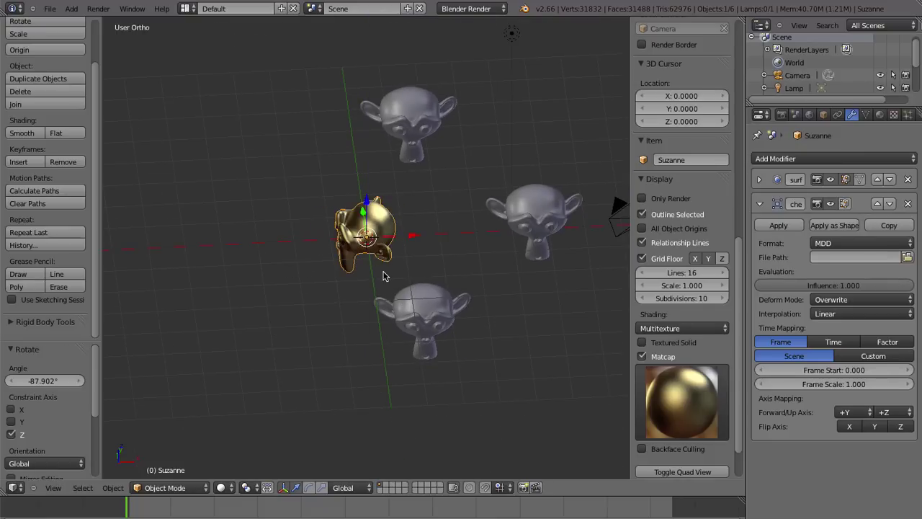
key(ctrl+z)
key(KP_1)
- Delete the right, middle and bottom monkey copies
right_click(518, 209)
key(x)
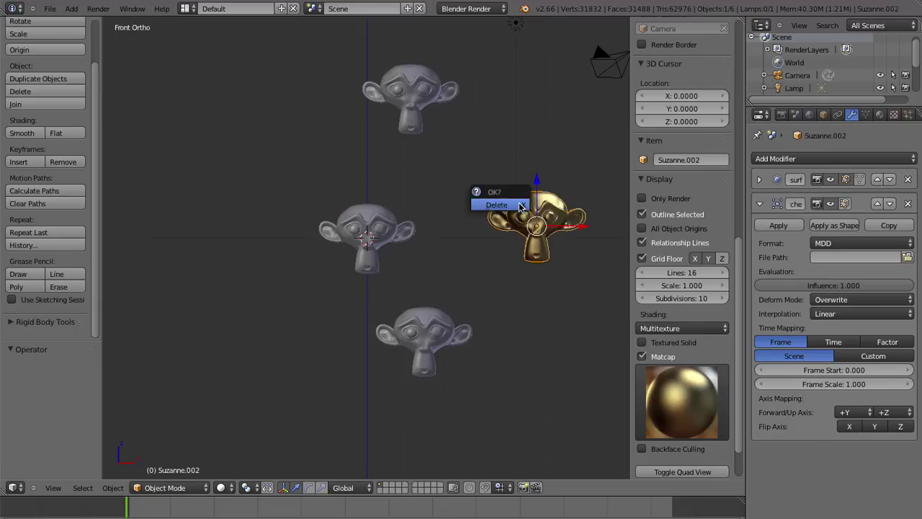
right_click(356, 236)
key(x)
right_click(461, 346)
key(x)
click(465, 346)
- Move the top monkey to the scene centre and duplicate it above, right and below
right_click(401, 97)
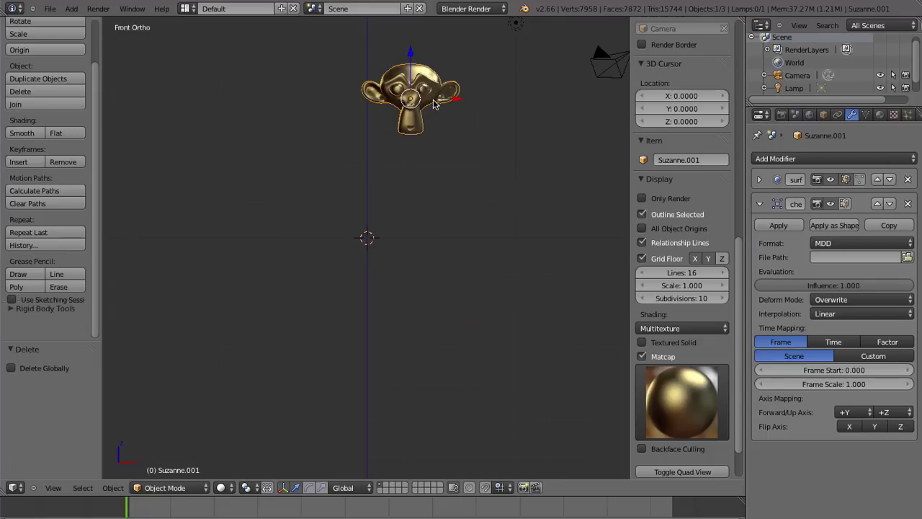
key(g)
click(401, 251)
key(shift+d)
click(401, 133)
key(shift+d)
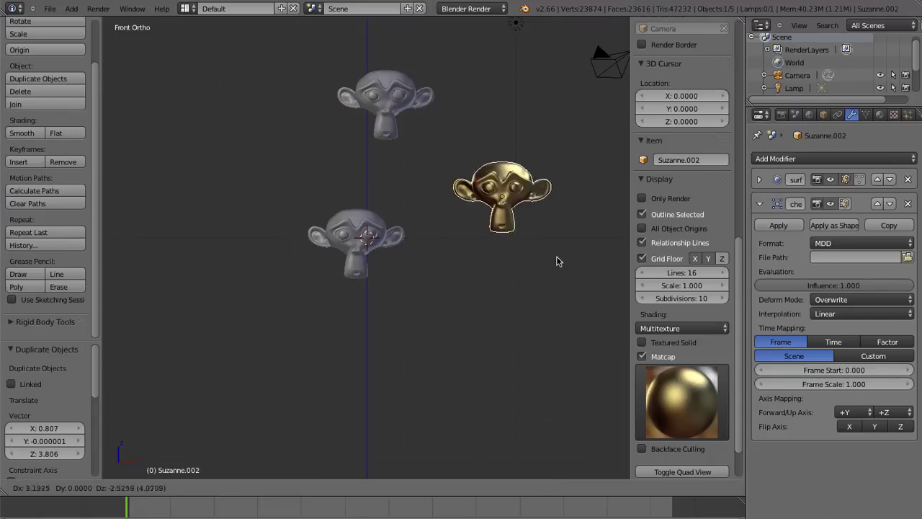
click(555, 255)
key(shift+d)
click(440, 443)
- Select the monkey copies one by one and nudge the remaining monkey slightly
right_click(368, 100)
right_click(476, 180)
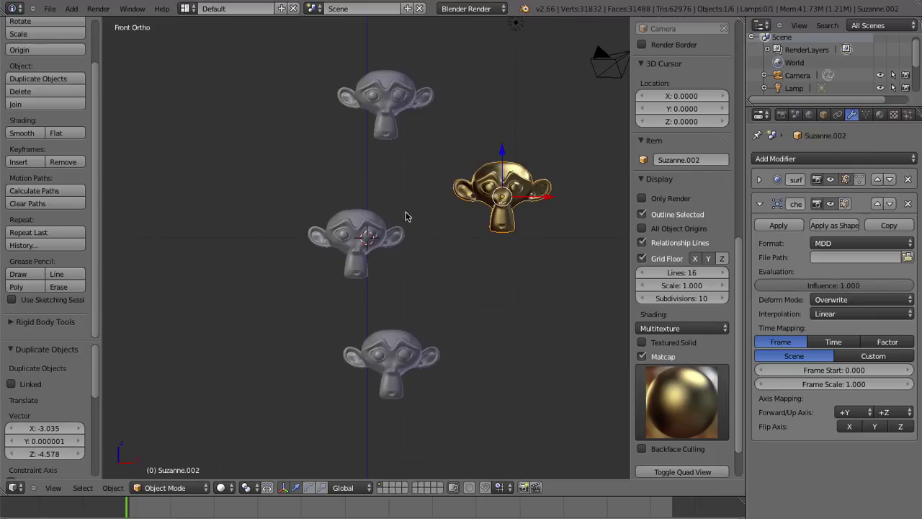
right_click(356, 241)
right_click(381, 101)
right_click(389, 353)
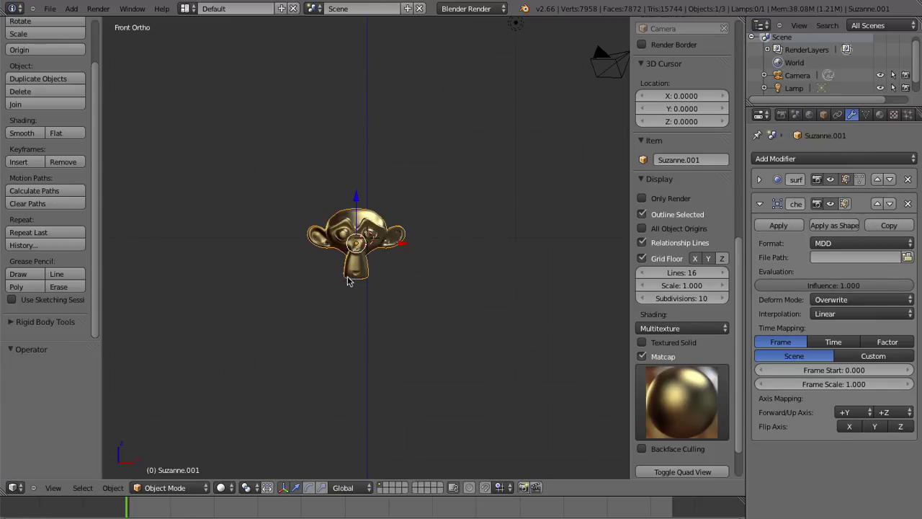
key(g)
click(377, 267)
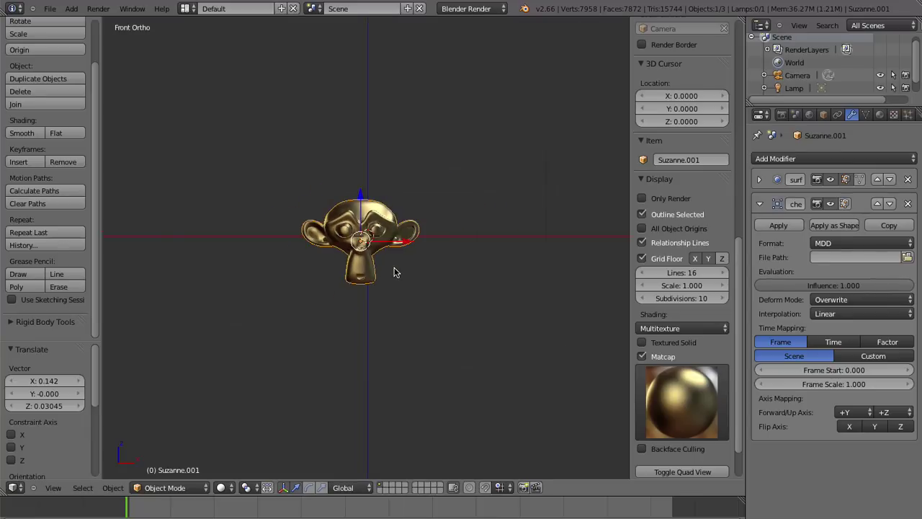
- Remove the Mesh Cache modifier from the monkey's modifier stack
mouse_move(395, 269)
middle_down()
mouse_move(494, 313)
mouse_move(791, 207)
middle_up()
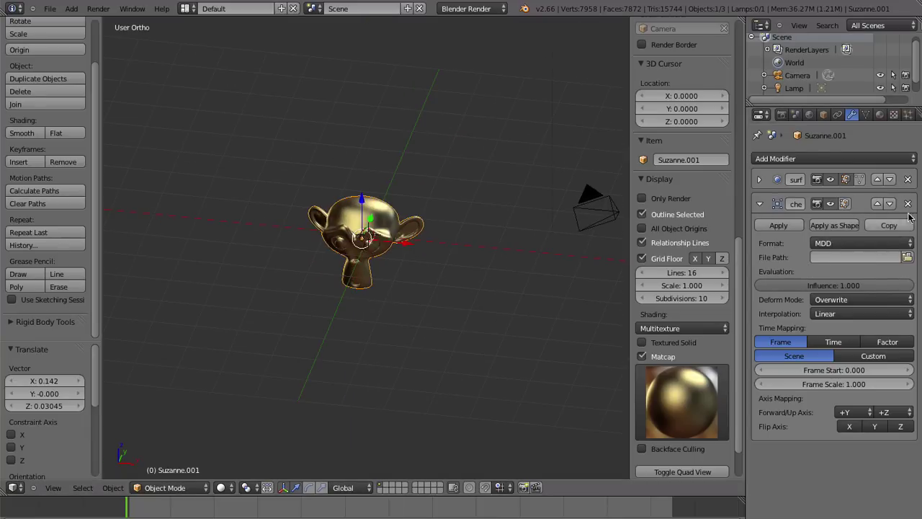
mouse_move(418, 183)
middle_down()
mouse_move(562, 204)
mouse_move(550, 209)
middle_up()
scroll(550, 209, up, 3)
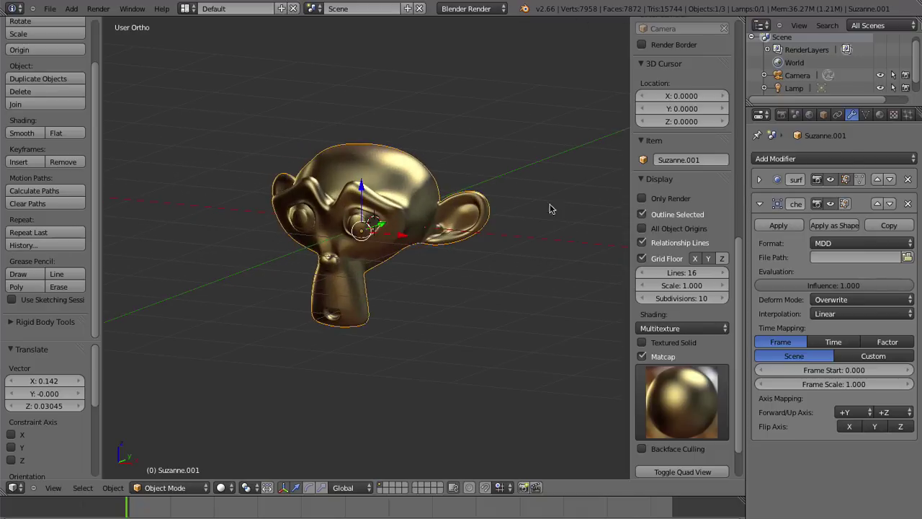
click(907, 204)
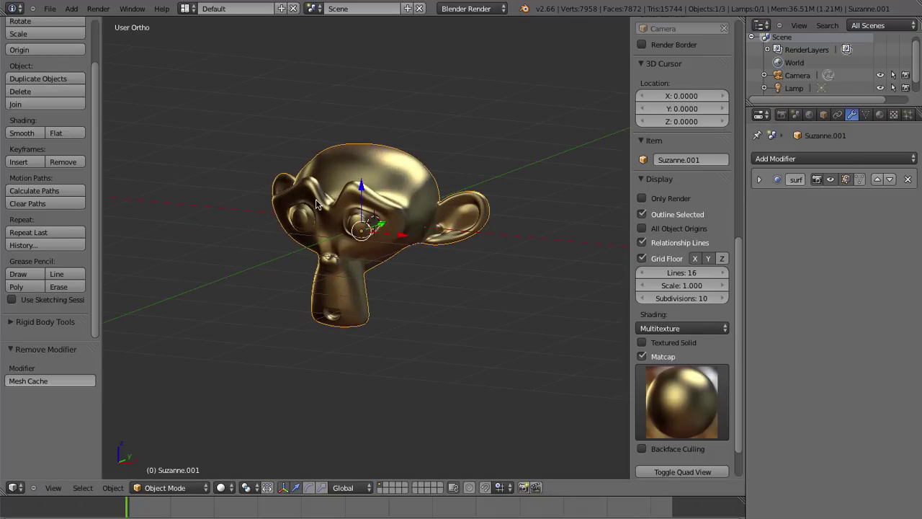
- Switch to an orthographic front view and raise the monkey 1.1 units
middle_drag(315, 204, 392, 315)
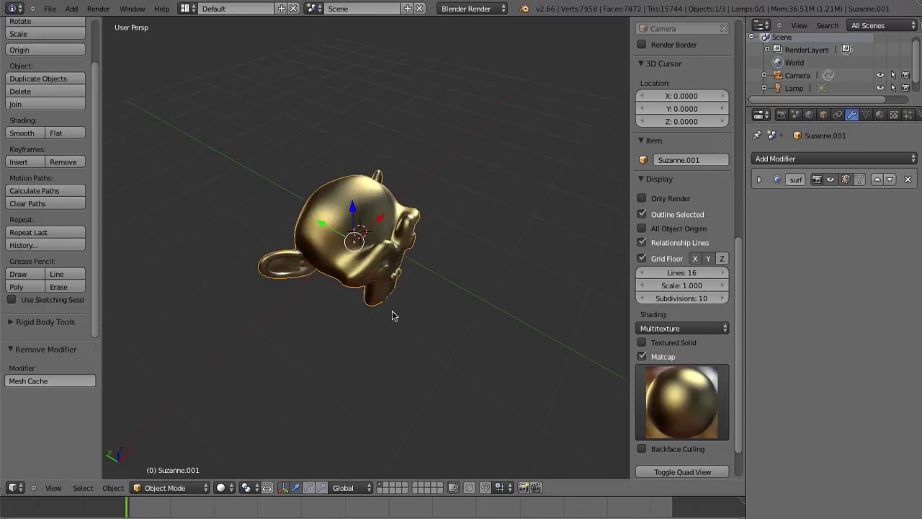
key(KP_5)
key(KP_1)
scroll(362, 258, up, 2)
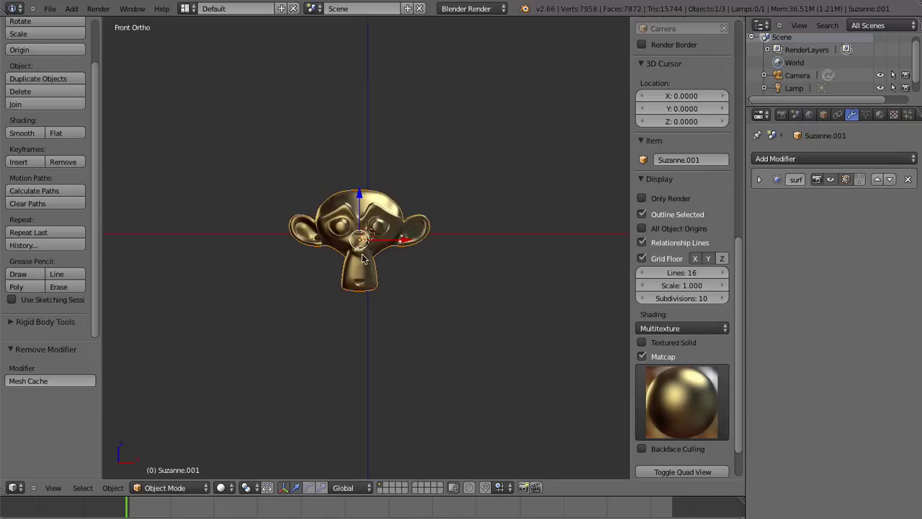
shift+middle_drag(362, 258, 375, 284)
key(g)
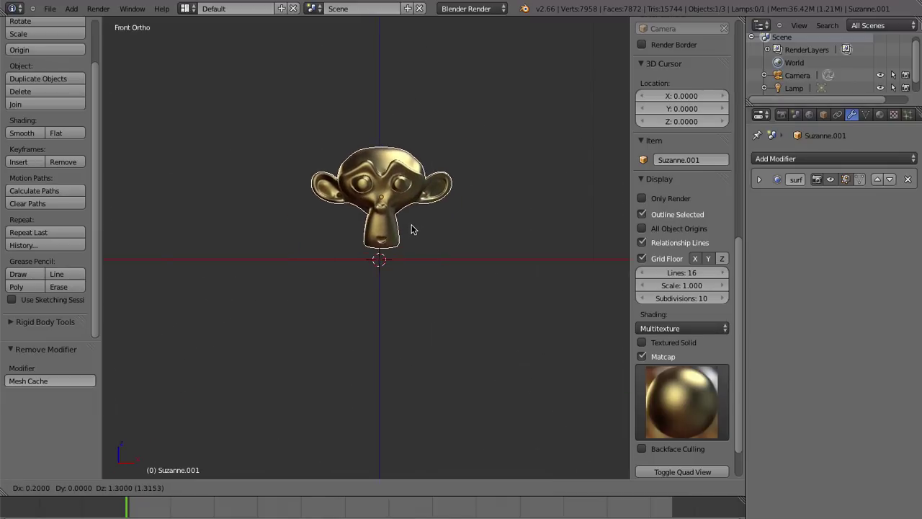
click(410, 241)
- Put the monkey into Edit Mode and view it at a flatter angle over the grid
mouse_move(410, 242)
middle_down()
mouse_move(300, 303)
mouse_move(495, 336)
mouse_move(154, 264)
mouse_move(412, 267)
mouse_move(444, 208)
middle_up()
key(Tab)
key(Tab)
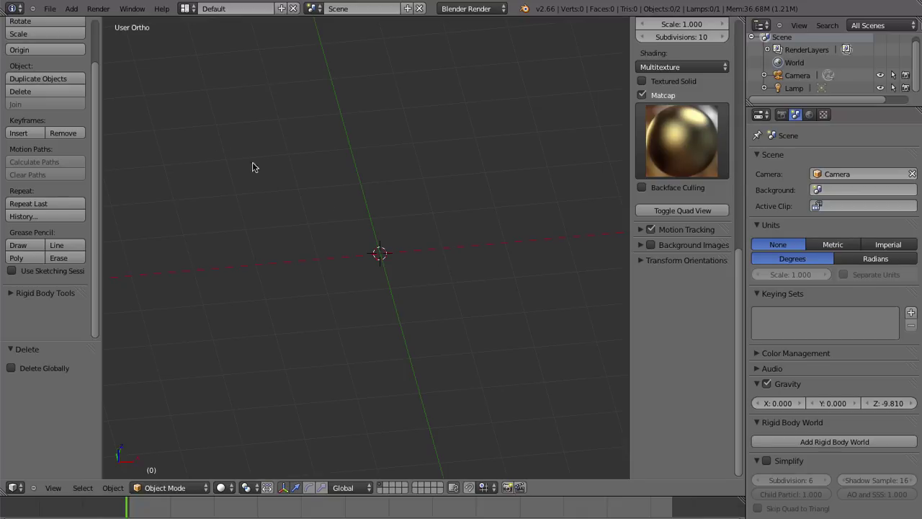
scroll(379, 127, down, 3)
mouse_move(401, 217)
middle_down()
mouse_move(298, 241)
mouse_move(383, 204)
mouse_move(383, 224)
middle_up()
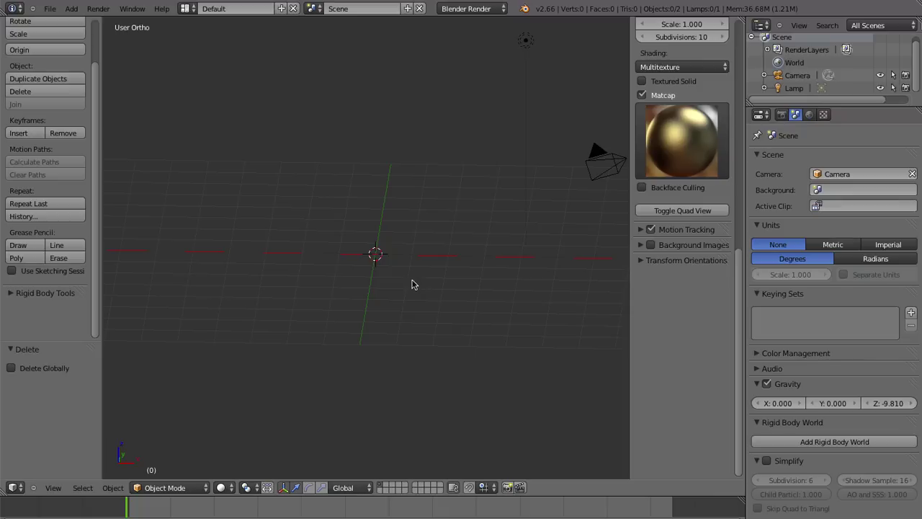
- Search the User Preferences add-ons list for 'Rigi' and 'hys' physics add-ons
mouse_move(266, 232)
middle_down()
mouse_move(428, 272)
mouse_move(582, 232)
mouse_move(461, 255)
mouse_move(483, 243)
mouse_move(367, 286)
mouse_move(317, 238)
middle_up()
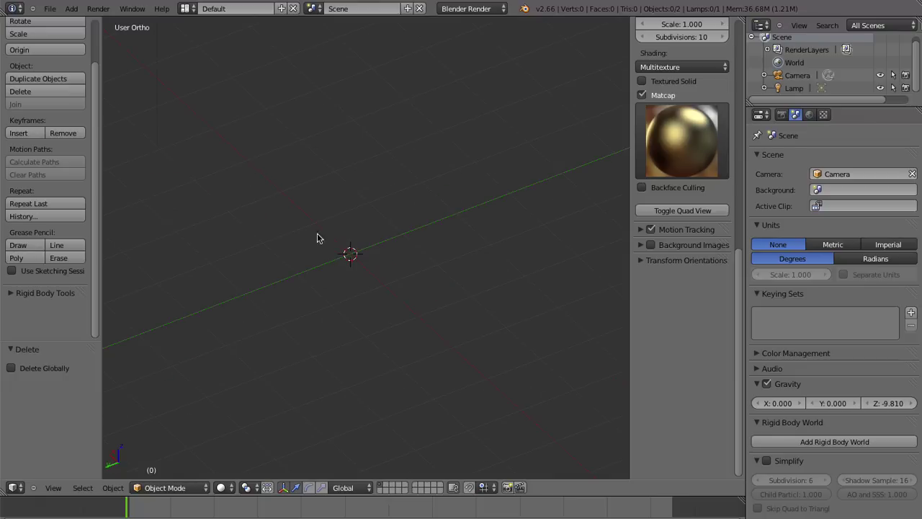
click(50, 9)
click(83, 132)
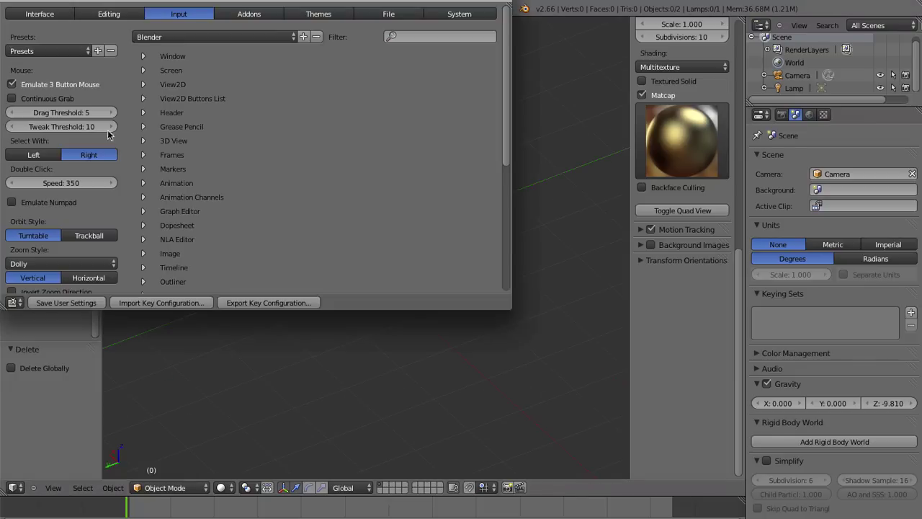
click(318, 14)
click(249, 14)
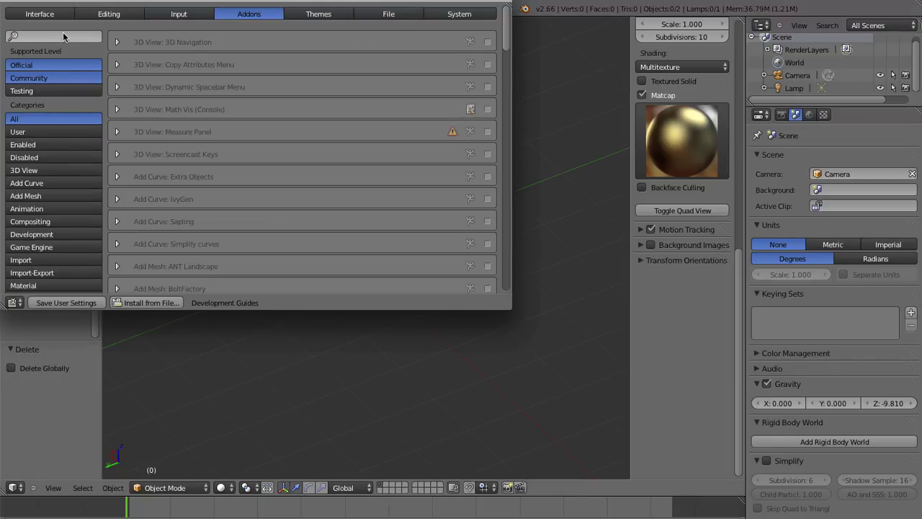
click(72, 36)
text(Rigi)
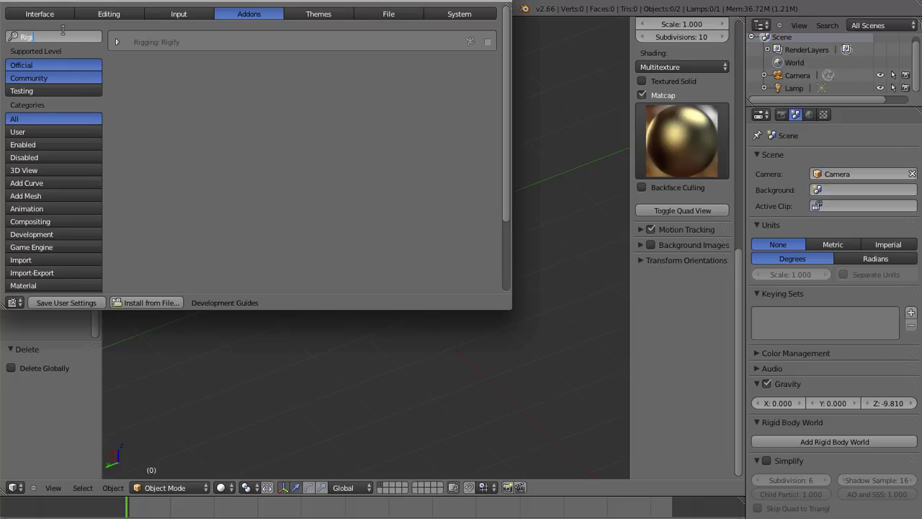
key(BackSpace)
key(BackSpace)
key(BackSpace)
key(BackSpace)
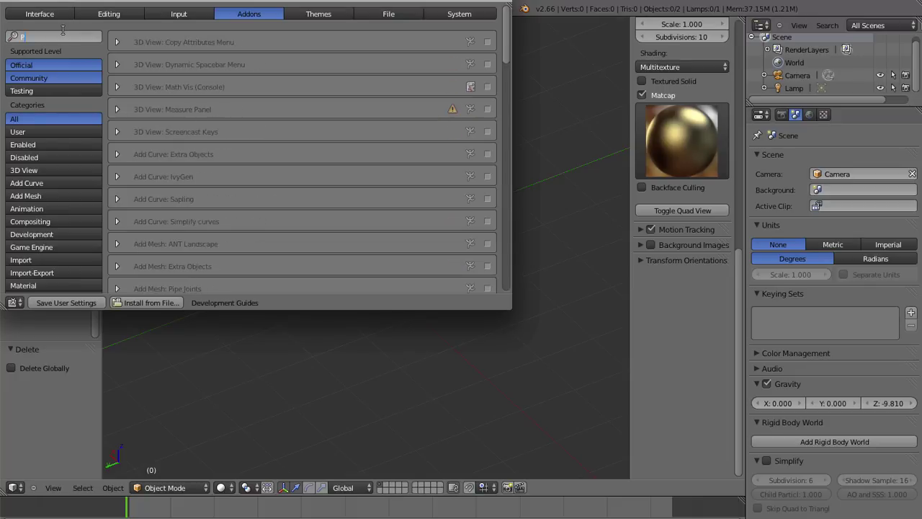
text(hys)
key(BackSpace)
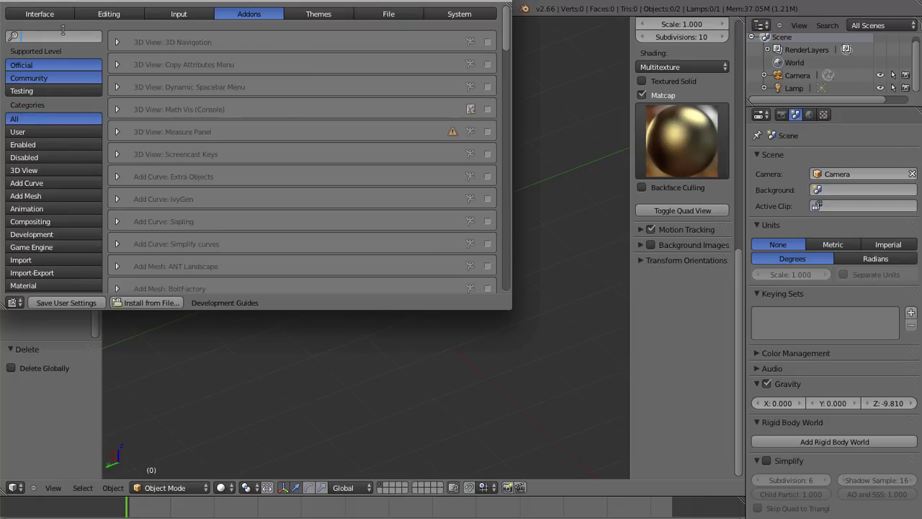
- Scroll the add-ons list, close User Preferences, and bring up the Add menu
scroll(83, 180, down, 4)
scroll(81, 192, down, 4)
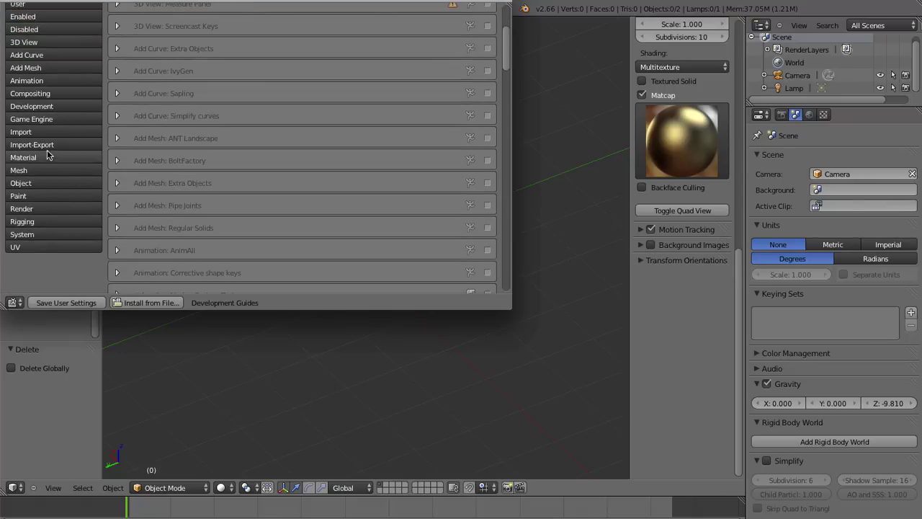
scroll(47, 126, up, 3)
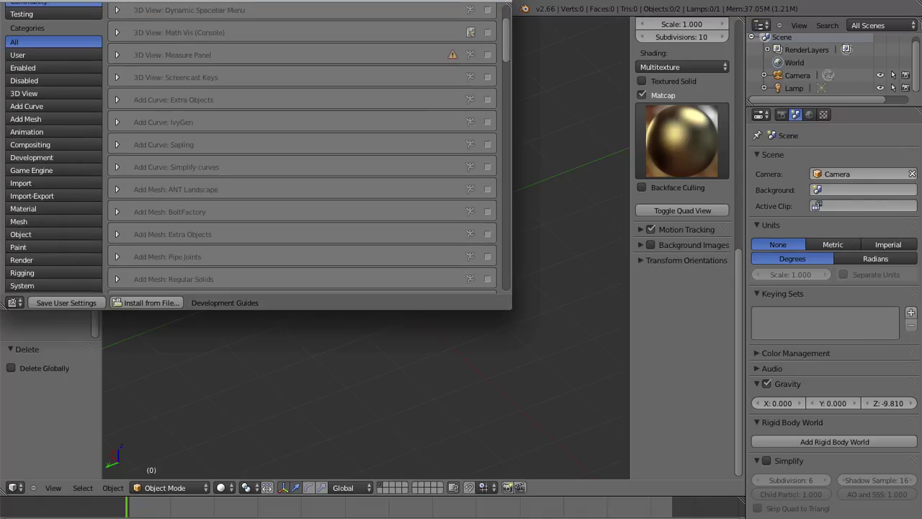
click(11, 5)
key(shift+a)
- Add a plane mesh and scale it up by 3.201
click(436, 150)
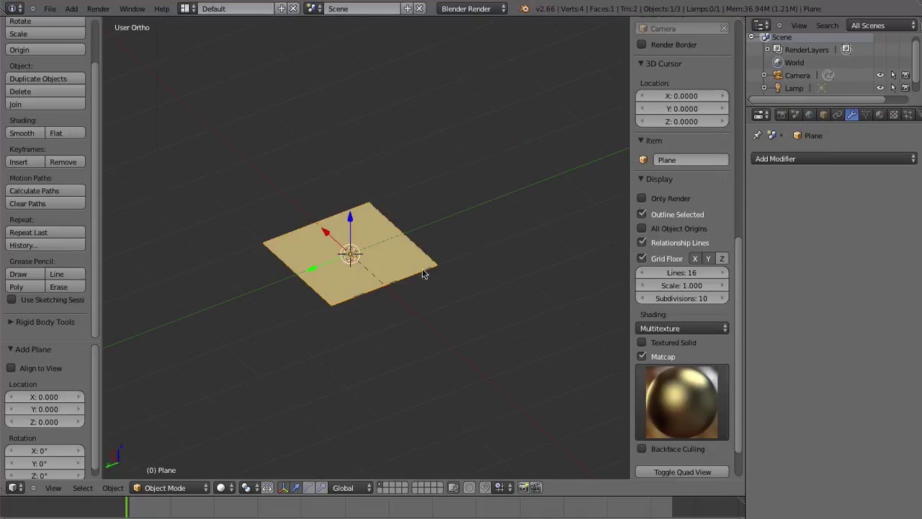
key(s)
click(497, 249)
- Turn off Matcap shading in the N panel, then hide the panel
click(681, 404)
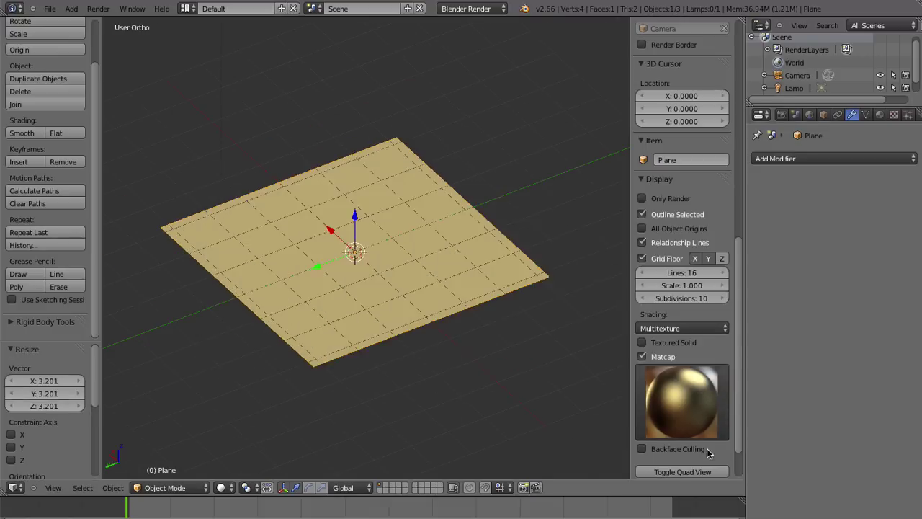
click(659, 371)
click(652, 357)
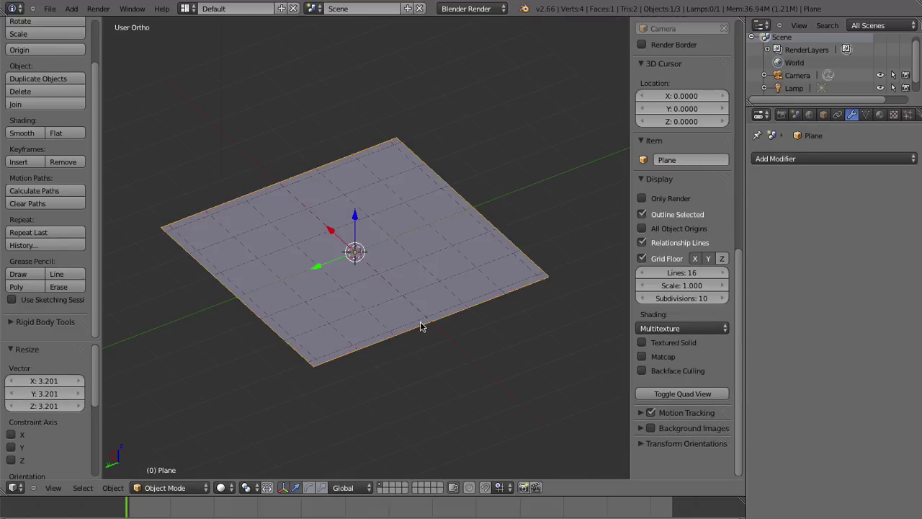
key(n)
scroll(420, 309, up, 3)
scroll(428, 341, down, 5)
mouse_move(428, 342)
middle_down()
mouse_move(295, 329)
mouse_move(427, 266)
mouse_move(440, 250)
middle_up()
scroll(427, 266, up, 2)
- Widen the tool shelf and expand its rigid body tools
key(Tab)
key(Tab)
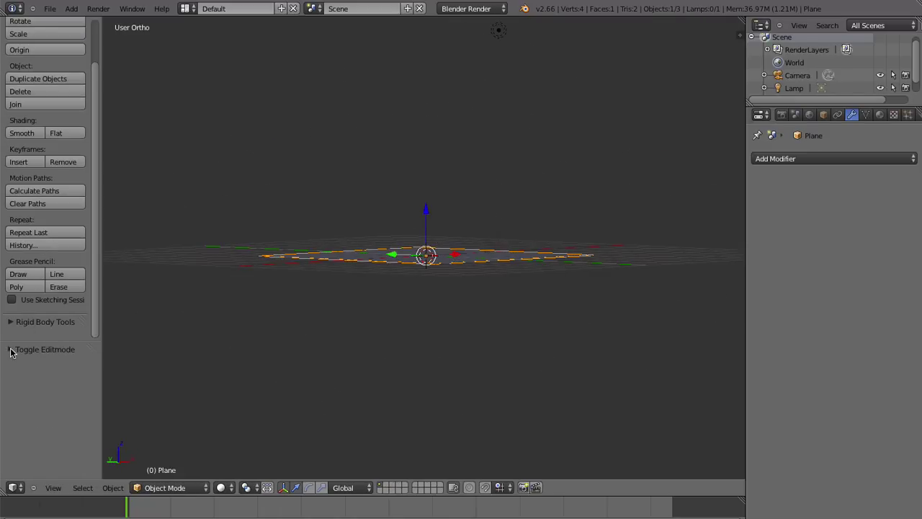
drag(71, 340, 89, 436)
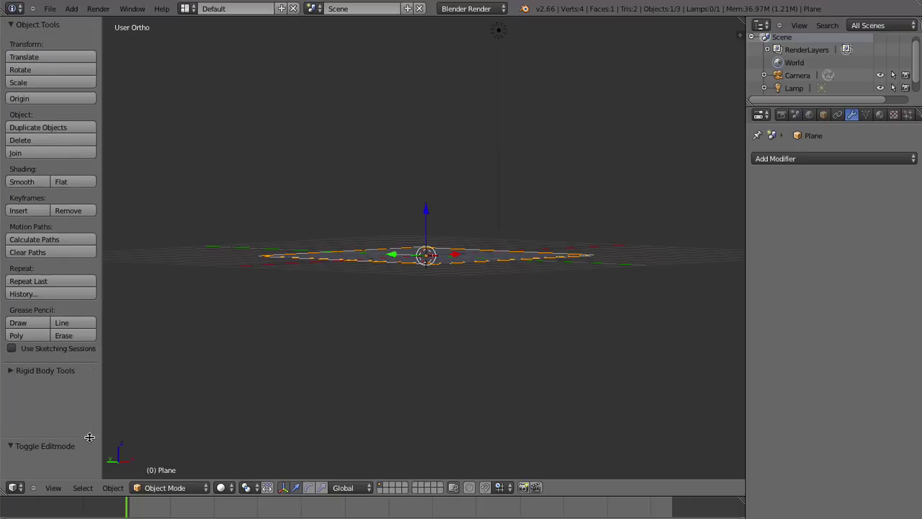
click(58, 363)
scroll(57, 364, down, 3)
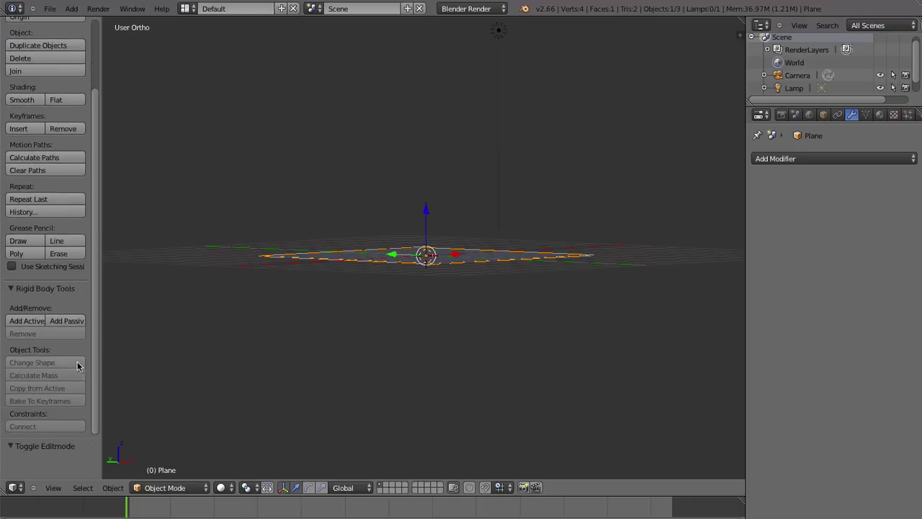
middle_drag(488, 206, 548, 257)
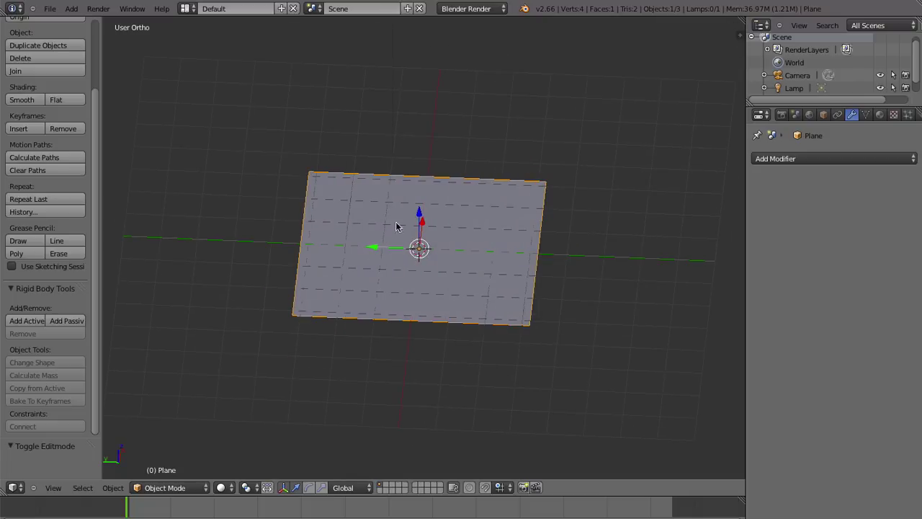
- Raise the plane slightly along the Z axis
key(g)
key(z)
click(422, 207)
mouse_move(261, 311)
middle_down()
mouse_move(397, 302)
mouse_move(382, 264)
mouse_move(425, 205)
mouse_move(527, 223)
middle_up()
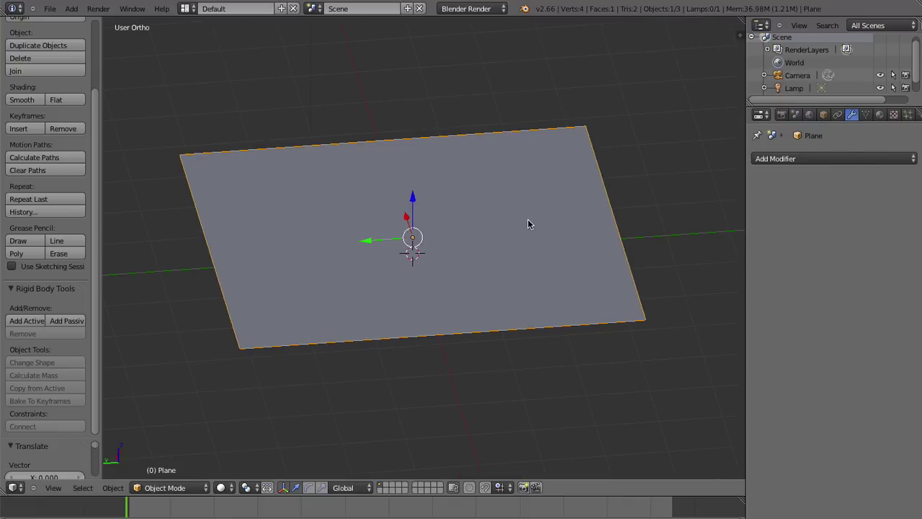
scroll(507, 253, down, 4)
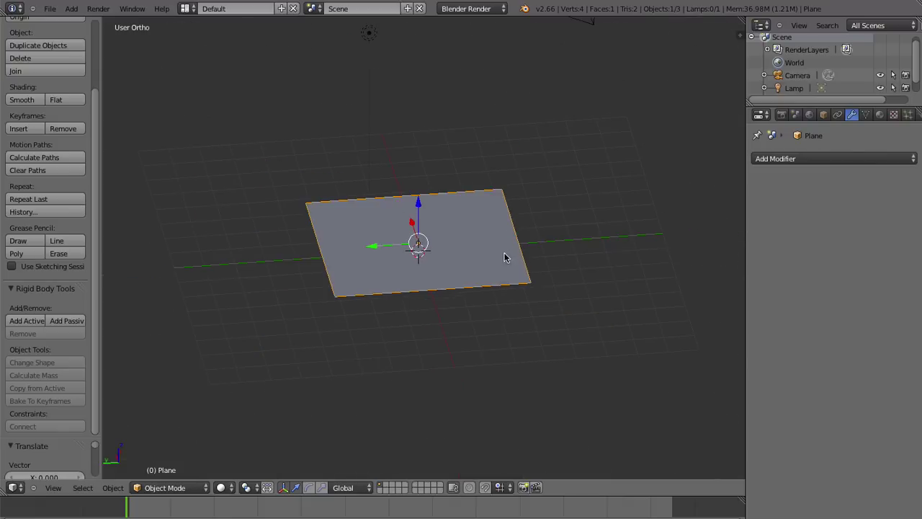
scroll(498, 262, up, 4)
- Orbit around the plane, deselect it, and switch to front view
middle_drag(498, 262, 413, 280)
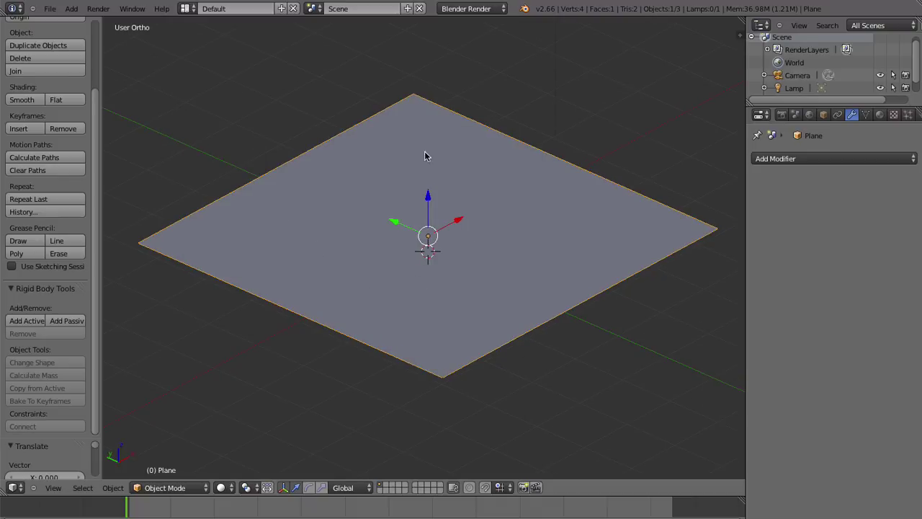
scroll(392, 223, down, 2)
mouse_move(392, 223)
middle_down()
mouse_move(490, 257)
mouse_move(597, 253)
mouse_move(448, 305)
mouse_move(382, 314)
mouse_move(596, 254)
mouse_move(228, 229)
middle_up()
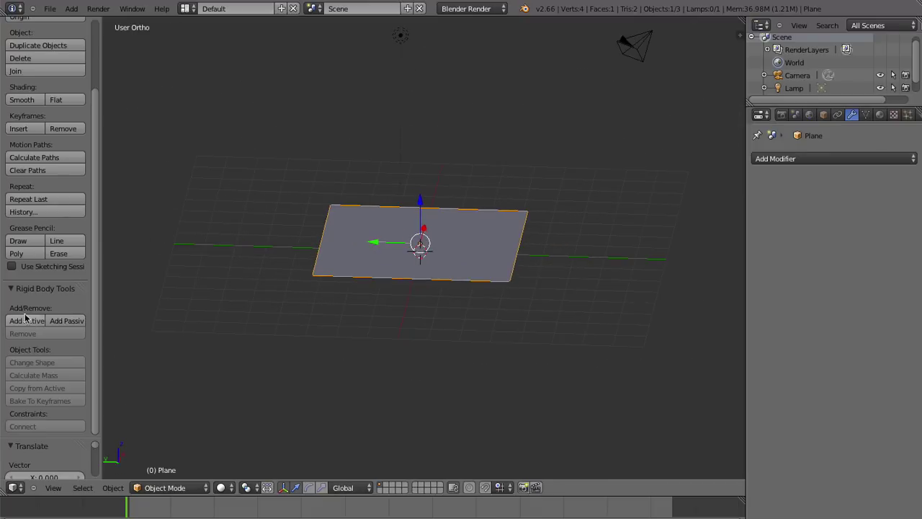
mouse_move(406, 284)
middle_down()
mouse_move(562, 286)
mouse_move(430, 313)
mouse_move(362, 357)
mouse_move(584, 276)
middle_up()
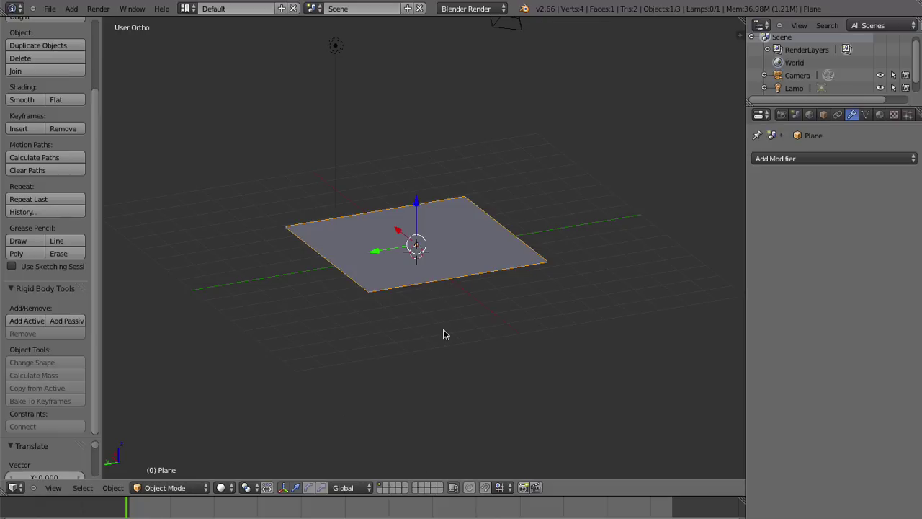
scroll(436, 330, up, 3)
scroll(264, 268, up, 1)
scroll(339, 245, down, 1)
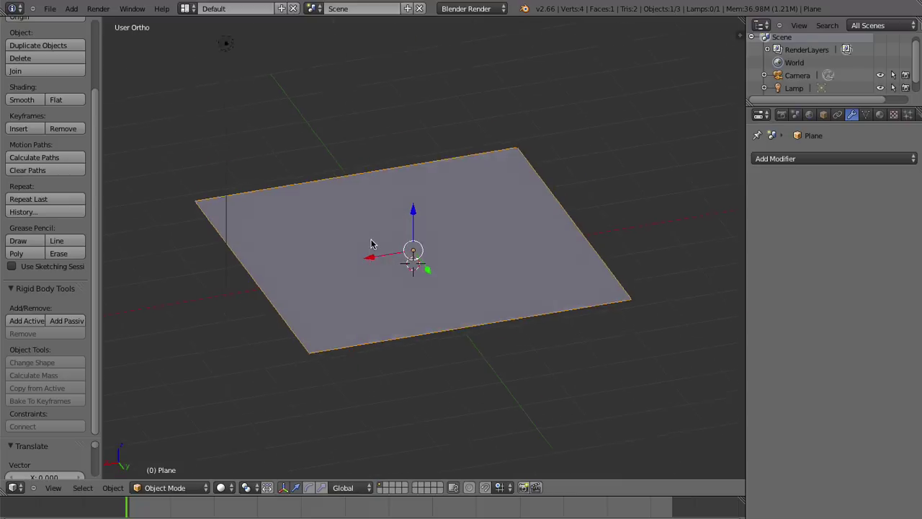
key(a)
key(KP_1)
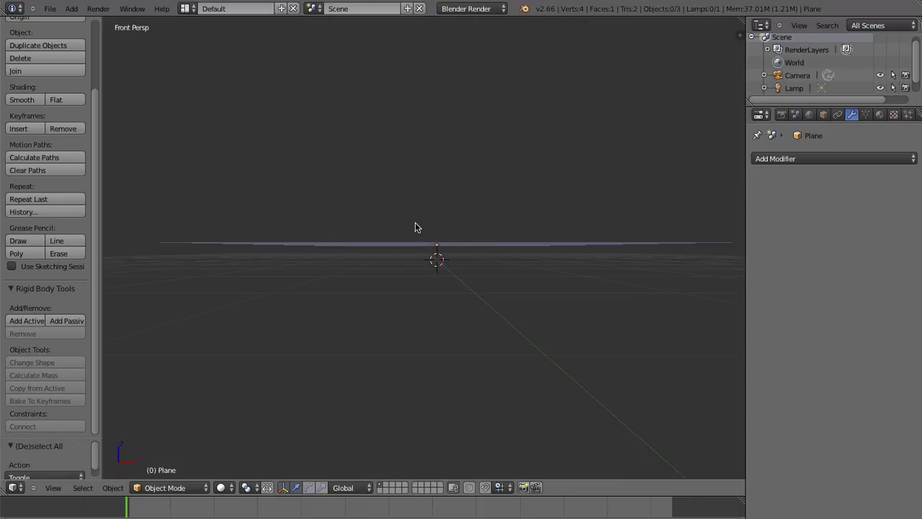
- In Edit Mode, extrude the whole plane upward into a box
key(KP_7)
key(KP_1)
key(Tab)
key(a)
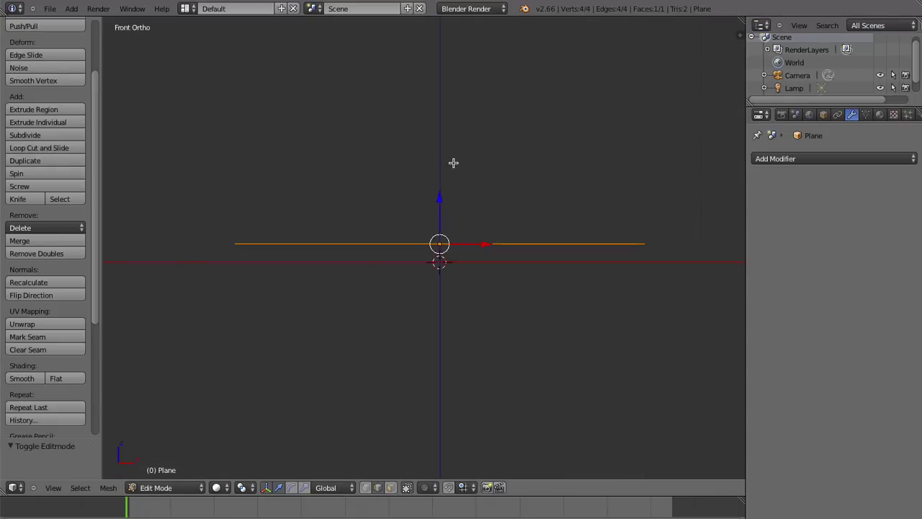
key(e)
click(462, 182)
- Add three centred loop cuts from top view and widen the middle faces along X
key(a)
key(KP_7)
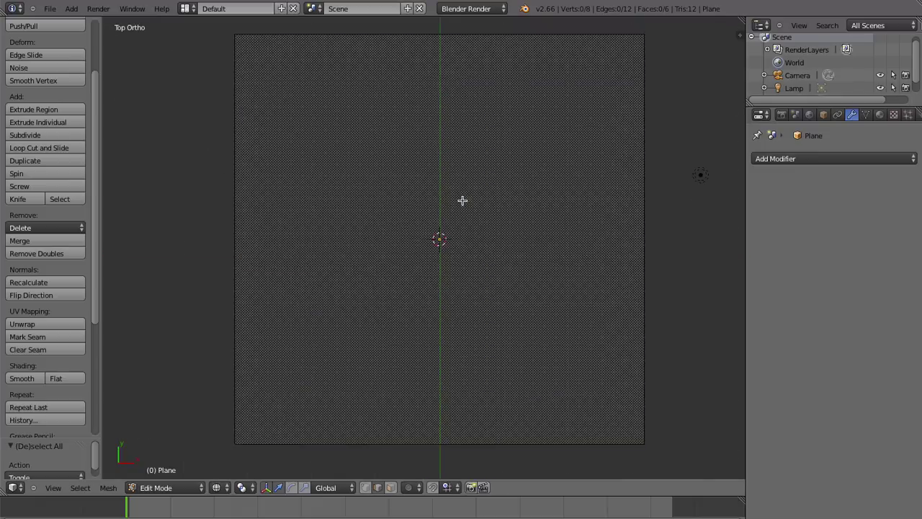
key(ctrl+r)
scroll(393, 383, up, 2)
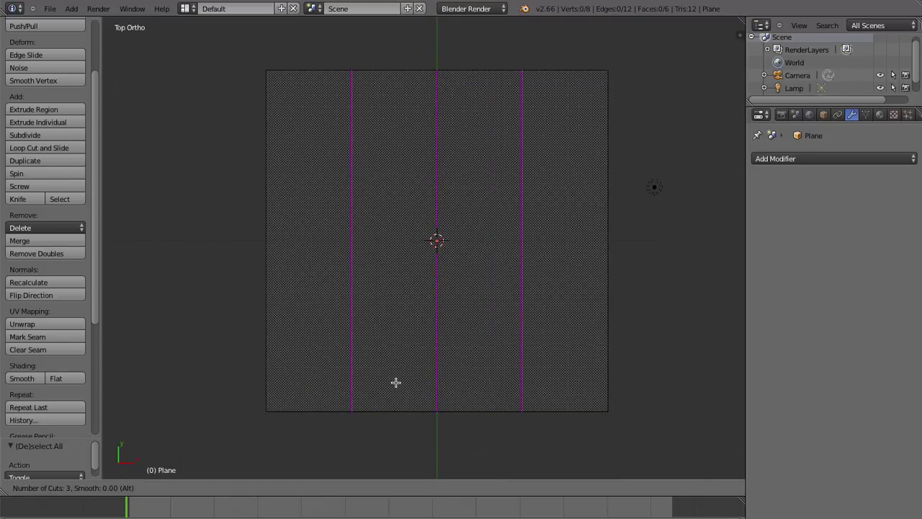
click(400, 379)
right_click(564, 334)
key(s)
key(x)
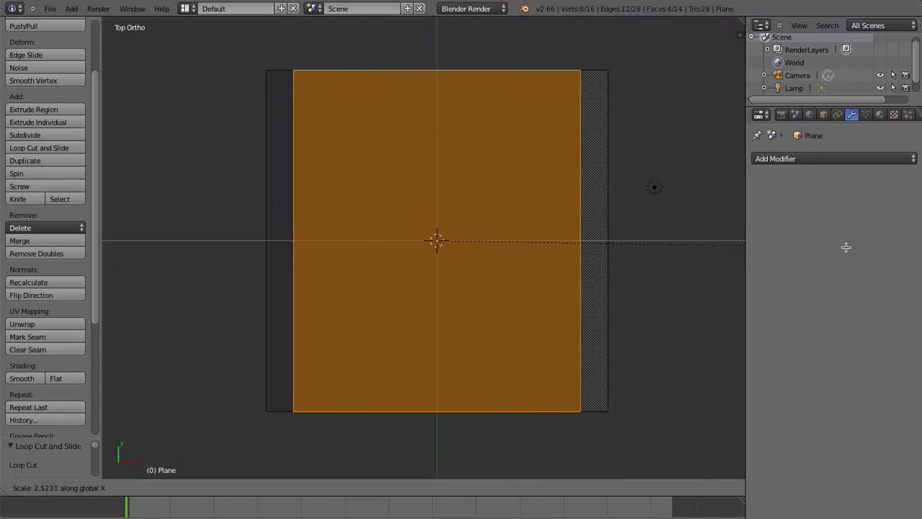
click(814, 259)
- Add a second set of loop cuts and stretch the middle band along Y
key(a)
key(ctrl+r)
click(574, 270)
right_click(574, 269)
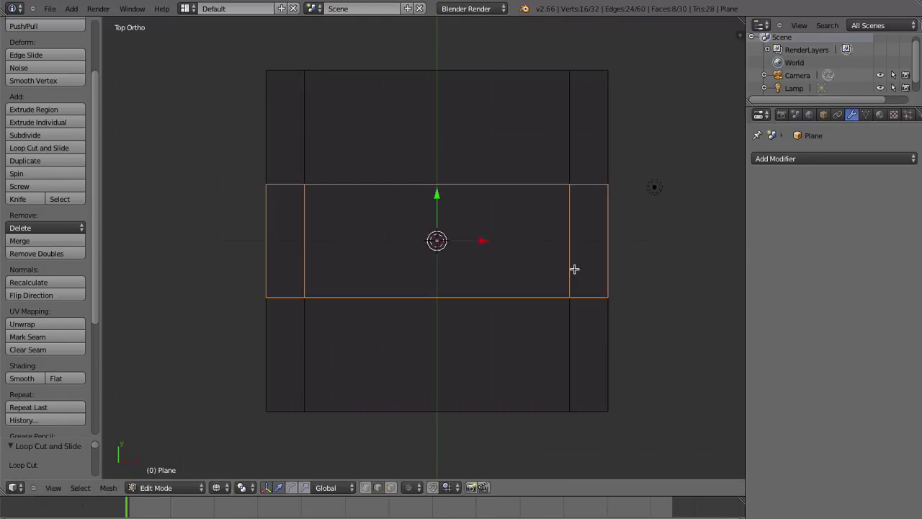
key(s)
right_click(450, 317)
key(s)
key(y)
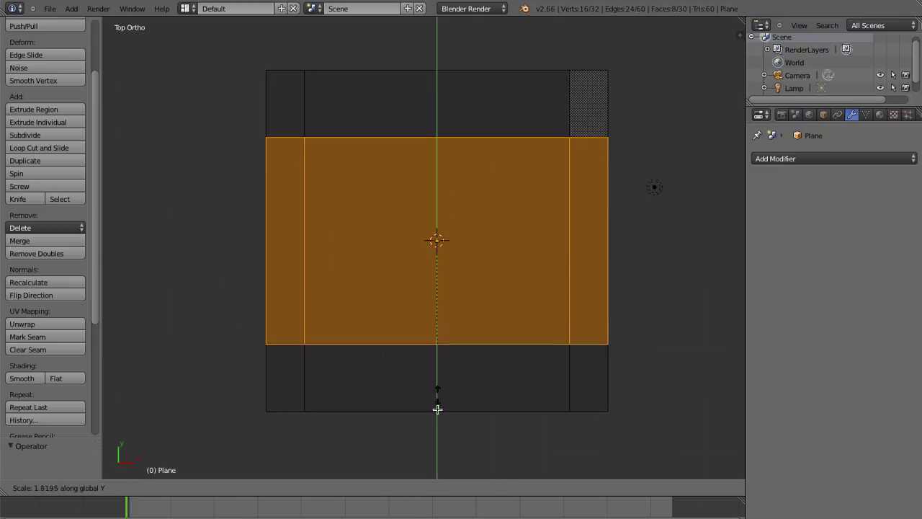
click(446, 452)
- In solid shading, select the four corner faces of the box
key(a)
key(ctrl+Tab)
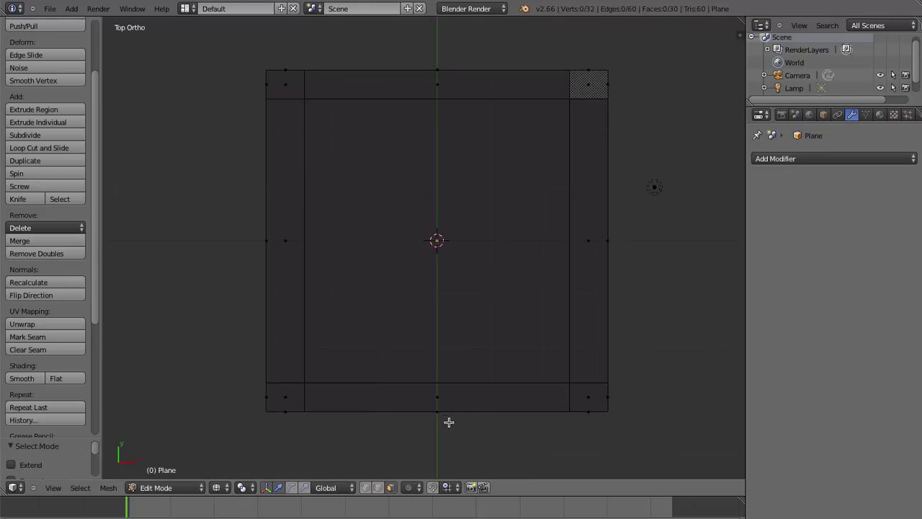
middle_drag(449, 422, 426, 192)
key(z)
right_click(357, 167)
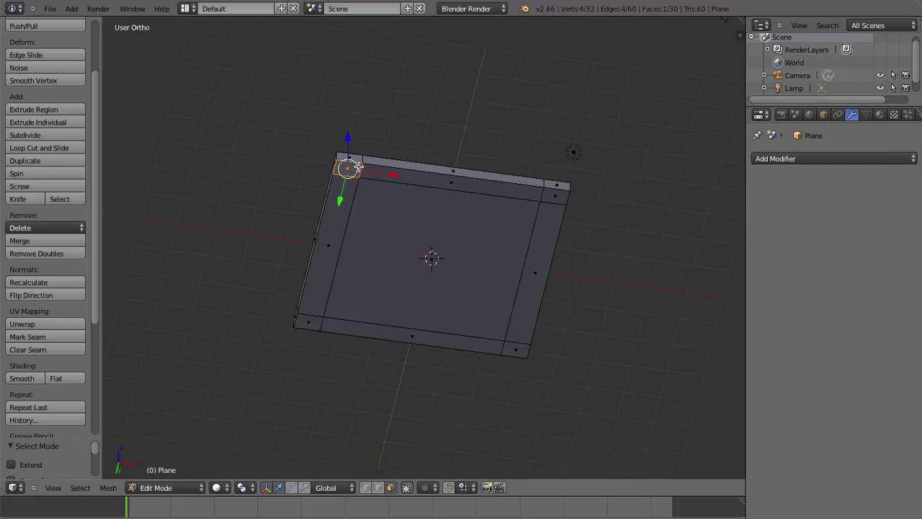
shift+right_click(308, 330)
shift+right_click(520, 349)
shift+right_click(556, 204)
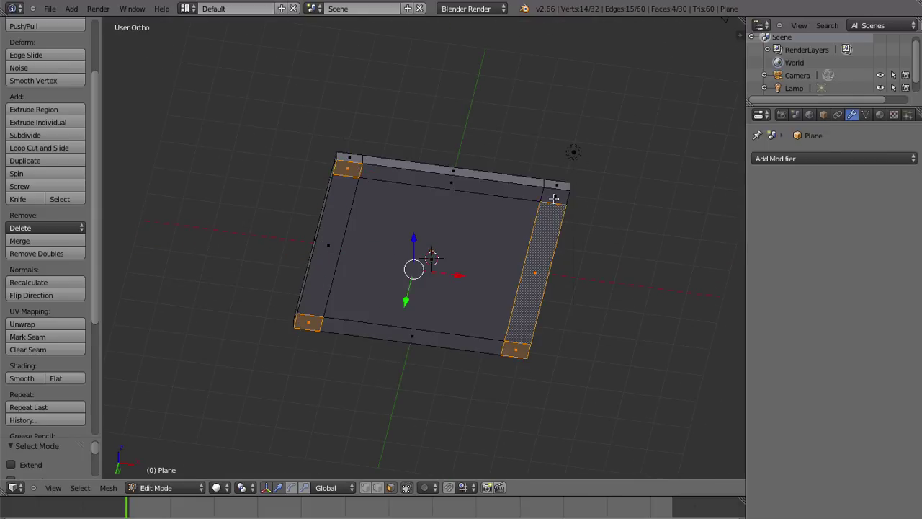
shift+right_click(555, 201)
shift+right_click(556, 189)
- Extrude the corner faces and scale them along Z by -10 into legs
key(e)
middle_drag(556, 189, 507, 251)
click(506, 251)
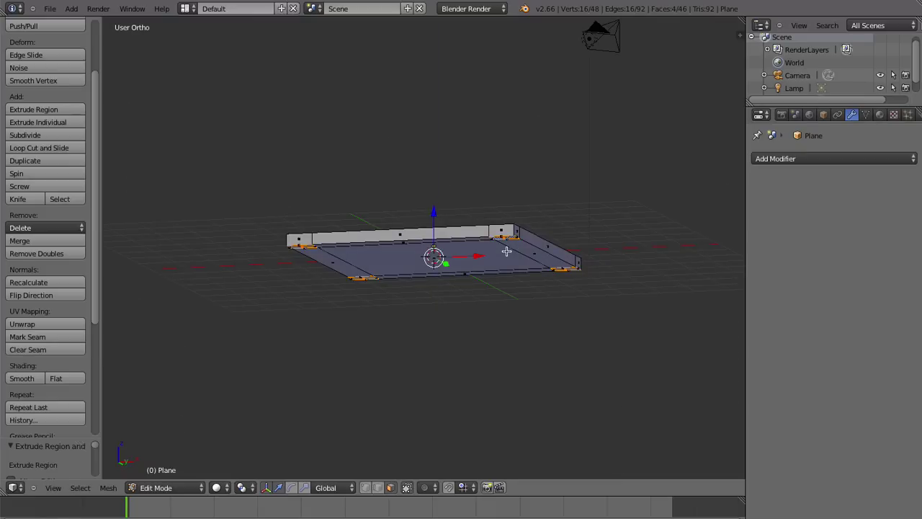
key(s)
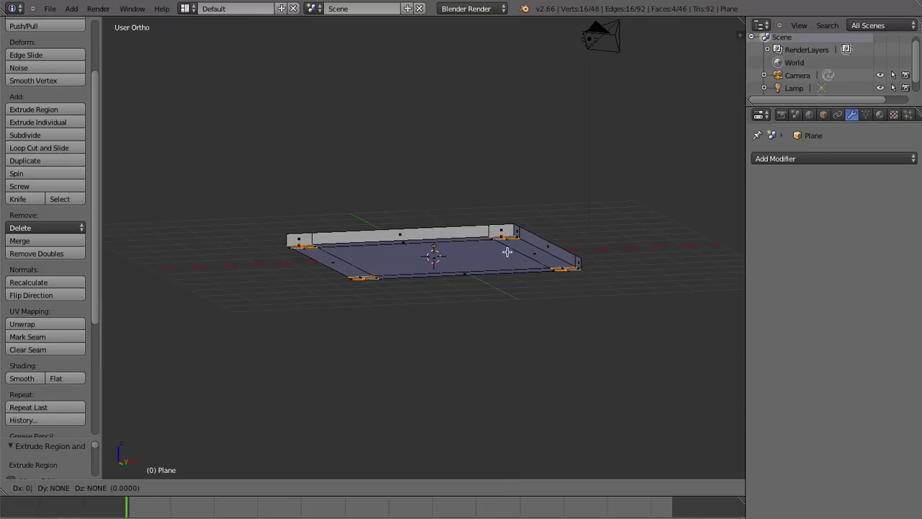
key(Escape)
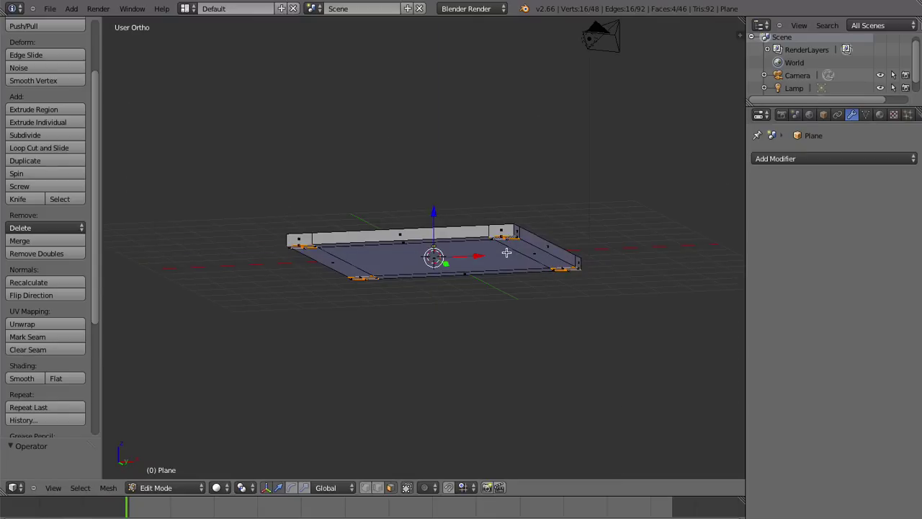
text(sz-10)
key(Return)
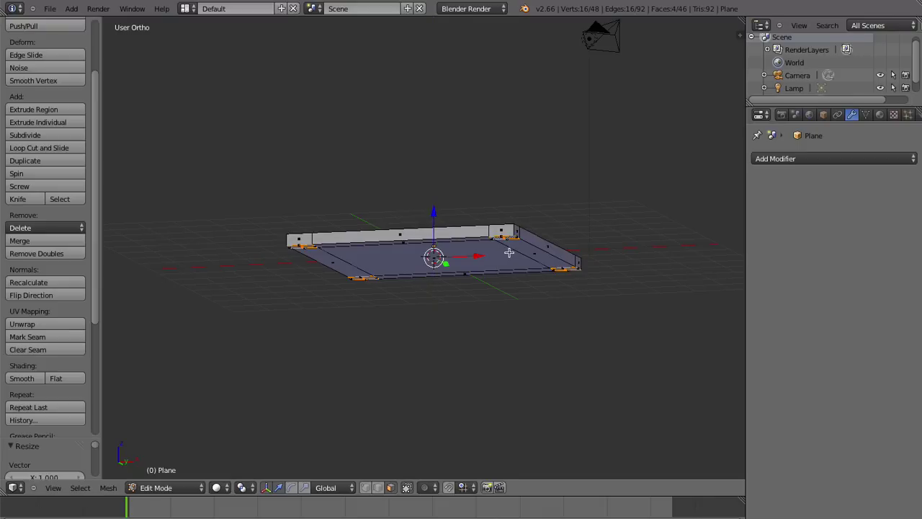
- Rescale the leg faces along Z, return to Object Mode, and view from the front
key(s)
key(Escape)
key(s)
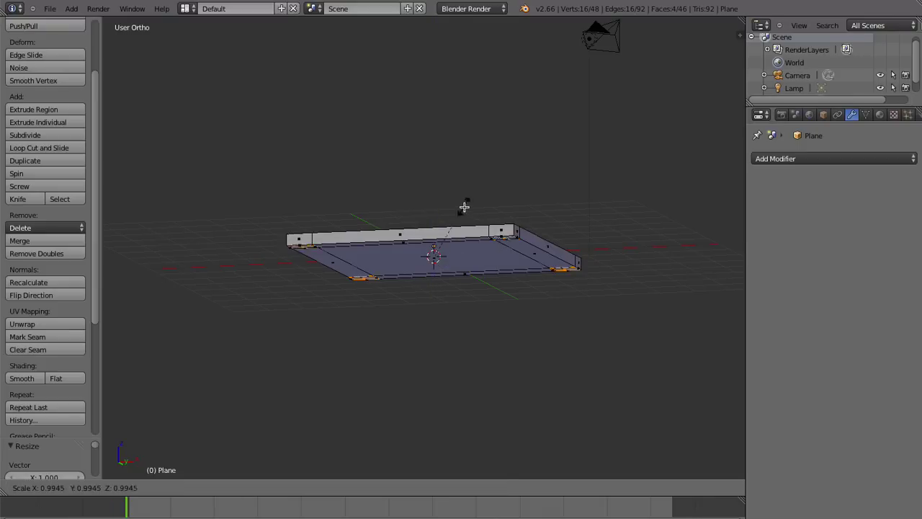
key(z)
key(Escape)
key(s)
key(z)
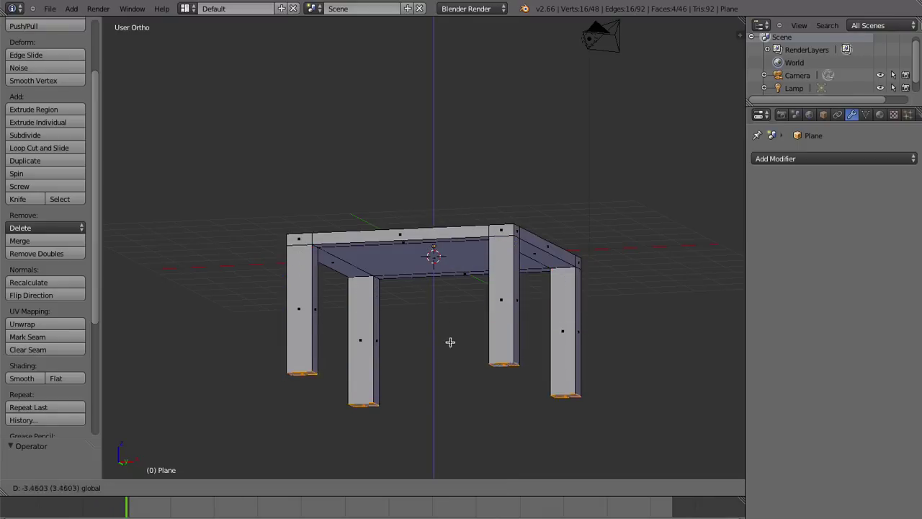
key(Return)
key(Tab)
middle_drag(430, 244, 483, 301)
key(KP_1)
- In face select mode, box-select the faces along the tabletop's top
key(Tab)
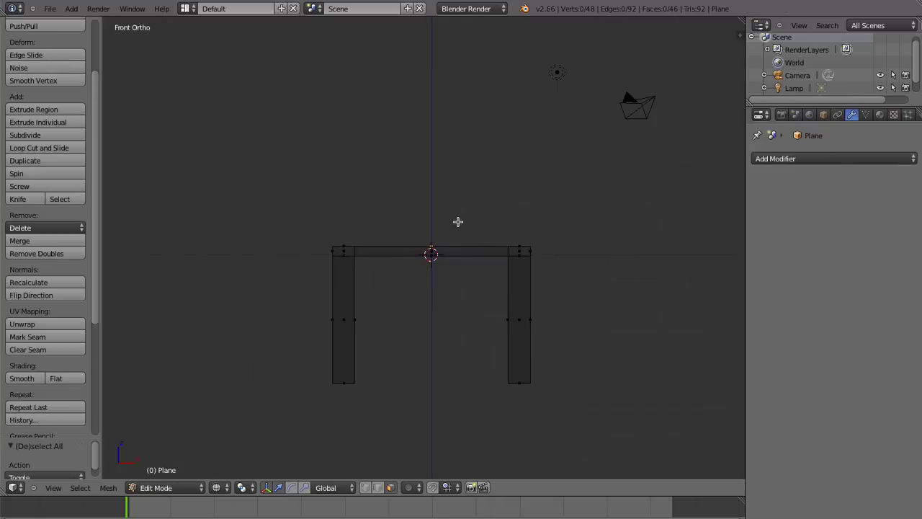
key(ctrl+Tab)
click(376, 202)
key(b)
mouse_move(282, 213)
mouse_down()
mouse_move(566, 237)
mouse_move(570, 253)
mouse_up()
- Raise the top faces to thicken the tabletop, then lift the whole table along Z
key(g)
key(z)
click(433, 189)
key(Tab)
key(g)
key(z)
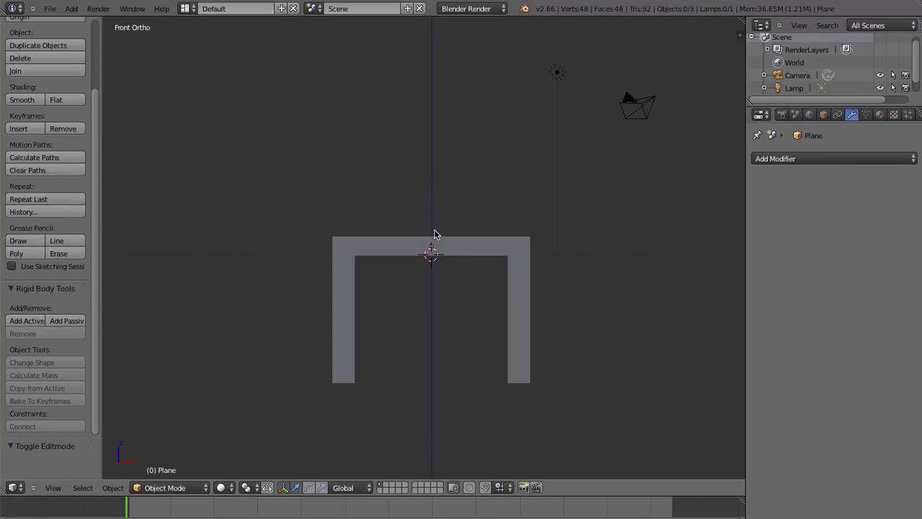
click(445, 83)
mouse_move(444, 82)
middle_down()
mouse_move(458, 210)
mouse_move(445, 246)
middle_up()
- Select the table, make it a passive rigid body, then remove that rigid body
key(a)
key(Home)
right_click(383, 279)
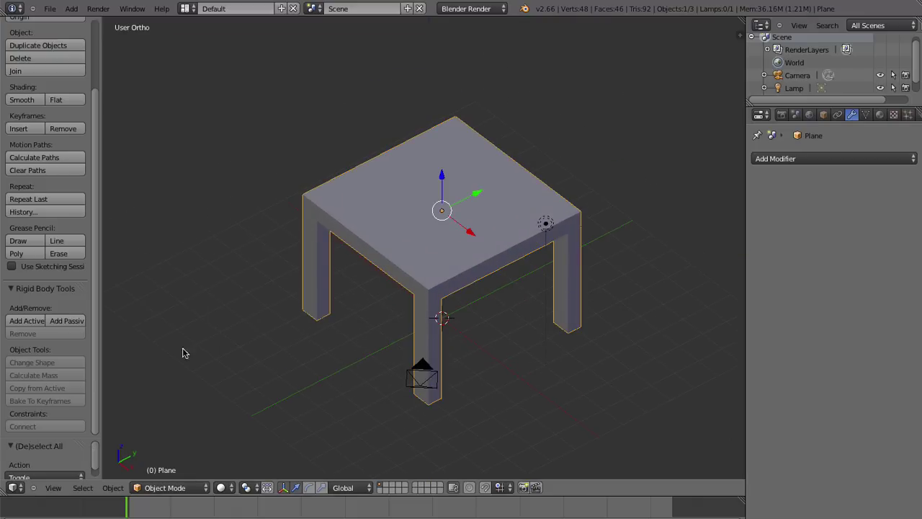
click(60, 327)
middle_drag(317, 303, 439, 276)
key(ctrl+a)
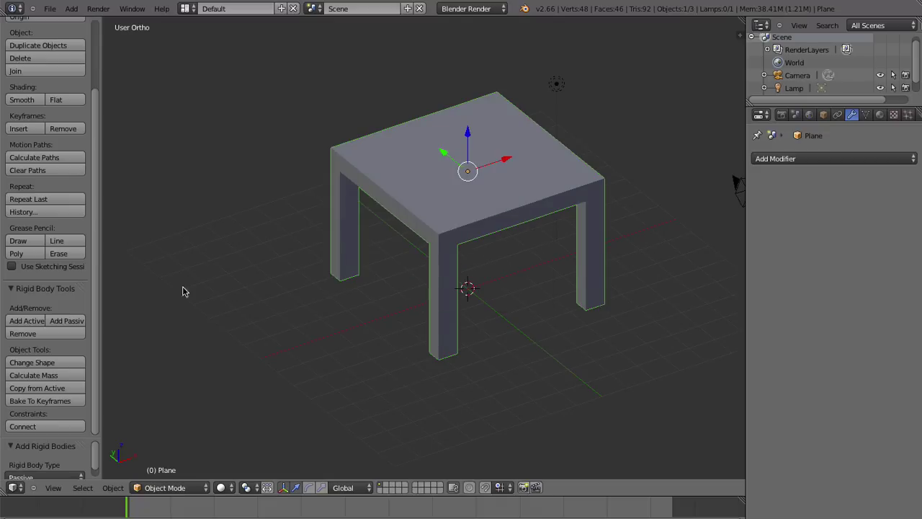
click(29, 334)
- Apply the table's scale and shrink it to about 0.4 size
middle_drag(363, 310, 552, 249)
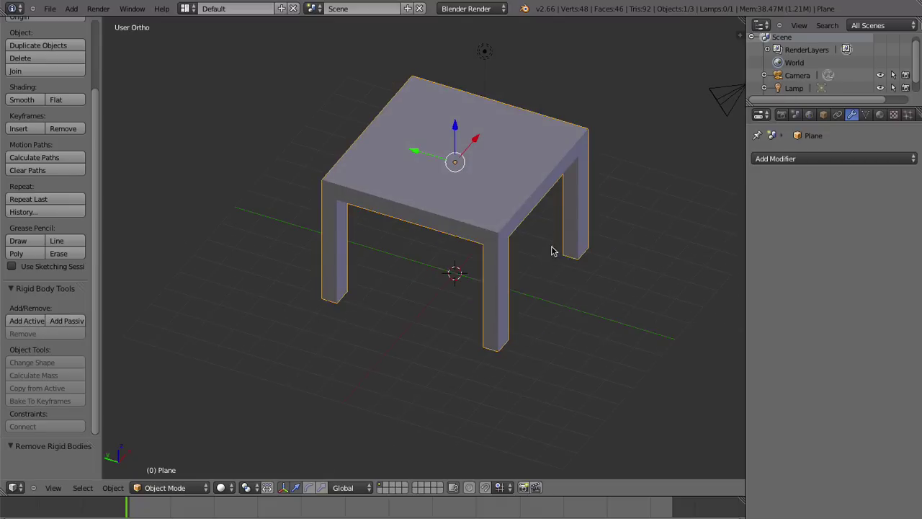
key(ctrl+a)
click(526, 276)
key(s)
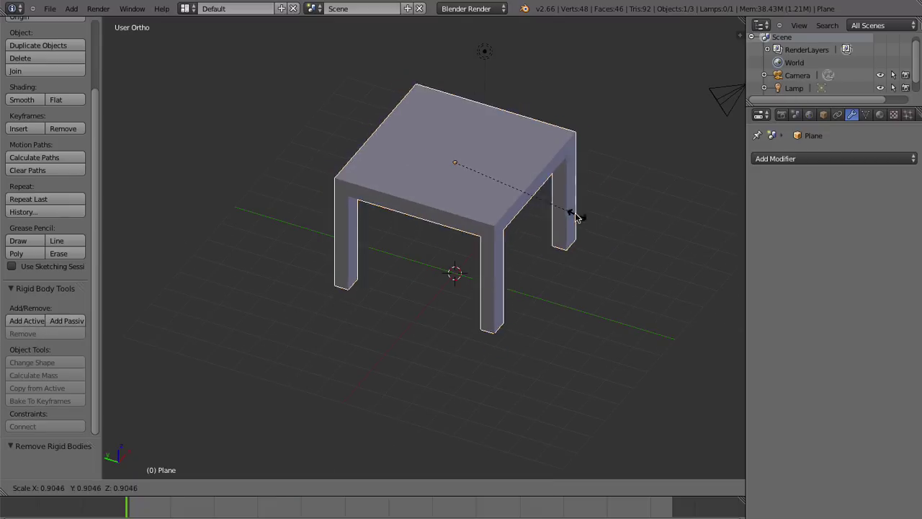
click(514, 185)
- From front view, move the table down, scale it up, and nudge it sideways
key(KP_1)
scroll(513, 173, up, 2)
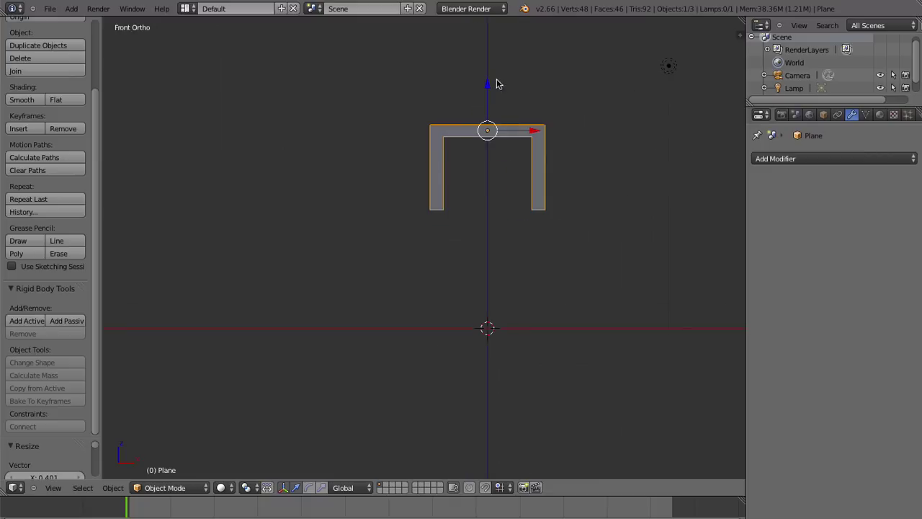
drag(496, 83, 488, 208)
key(s)
click(582, 223)
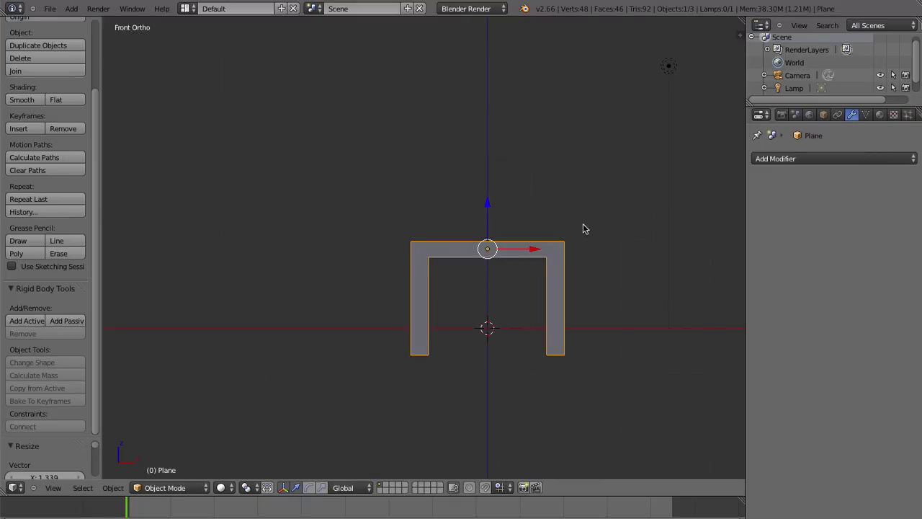
key(g)
click(581, 198)
- Show the table's transform properties and inspect it in perspective view
key(n)
scroll(666, 44, up, 5)
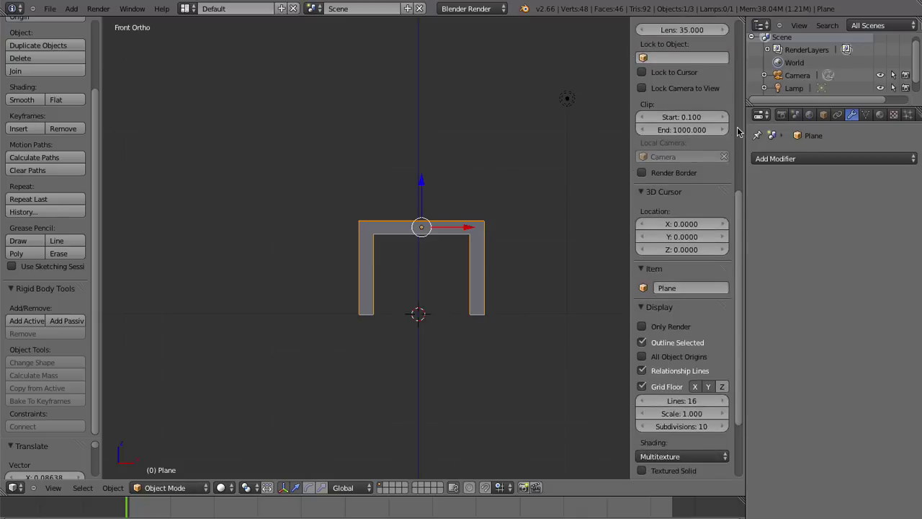
scroll(666, 45, up, 5)
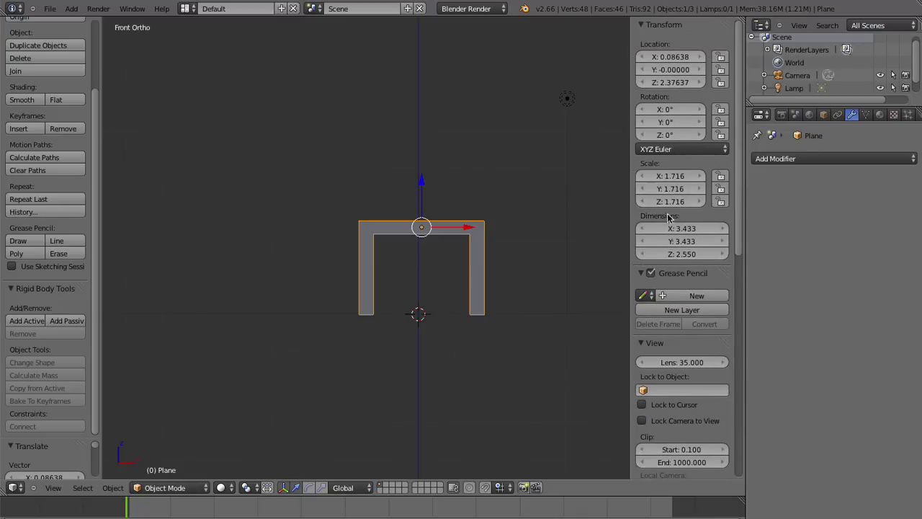
middle_drag(569, 195, 530, 209)
scroll(530, 209, down, 1)
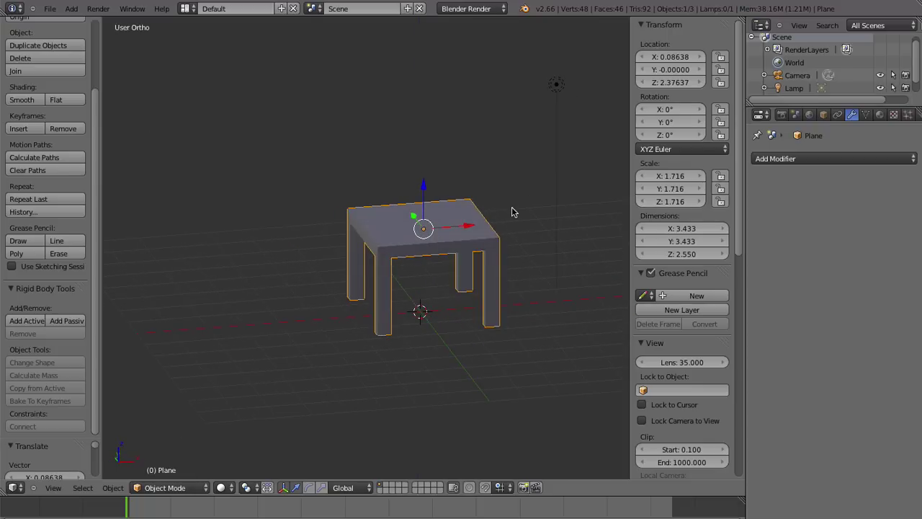
key(KP_5)
scroll(512, 208, down, 2)
mouse_move(414, 295)
middle_down()
mouse_move(509, 286)
mouse_move(455, 303)
mouse_move(439, 295)
mouse_move(630, 164)
middle_up()
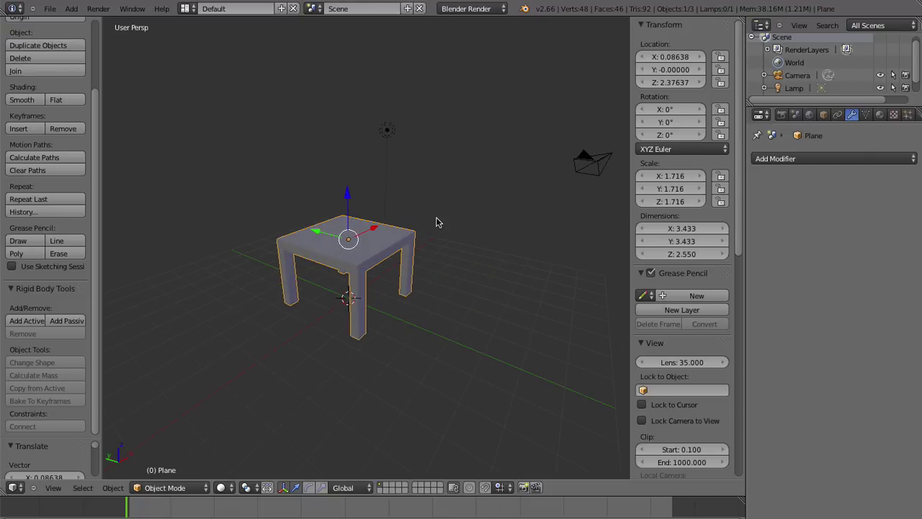
key(ctrl+a)
- Apply the table's rotation and scale, then view it diagonally from above
click(424, 260)
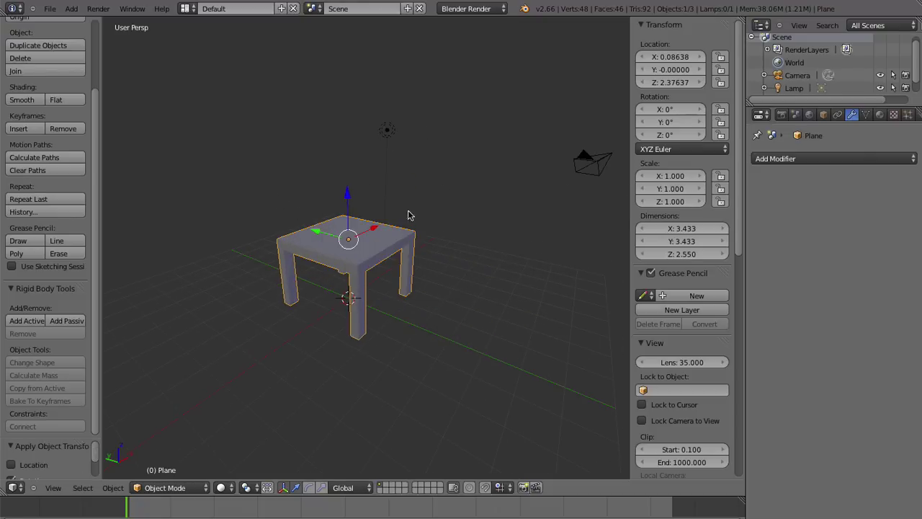
mouse_move(226, 248)
middle_down()
mouse_move(324, 280)
mouse_move(241, 327)
middle_up()
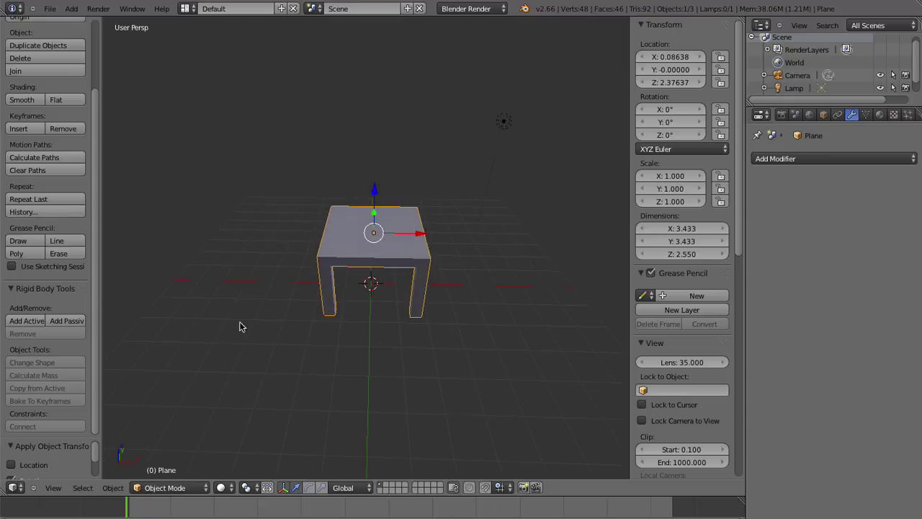
mouse_move(238, 358)
middle_down()
mouse_move(382, 329)
mouse_move(430, 216)
middle_up()
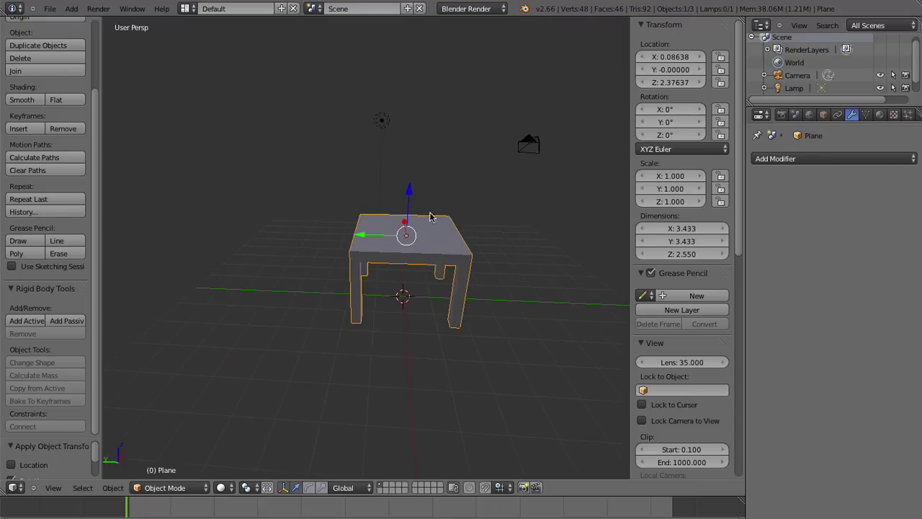
middle_drag(439, 317, 628, 175)
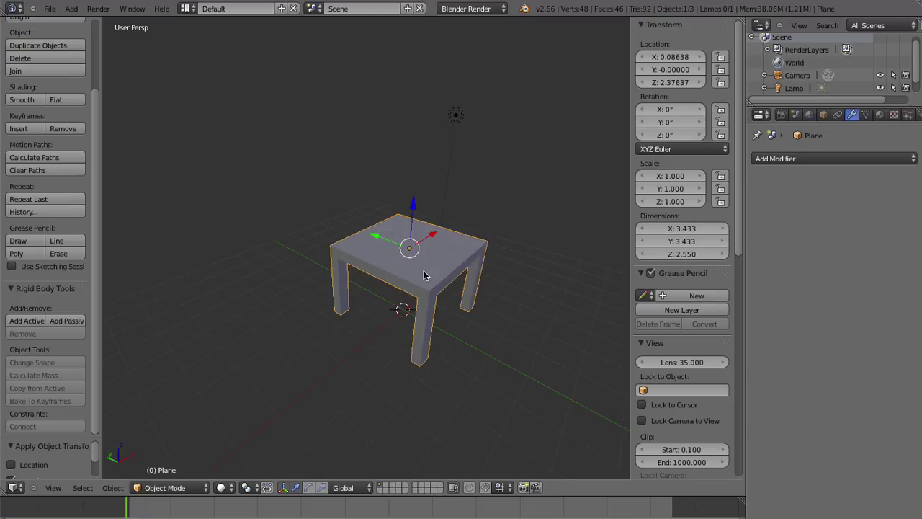
scroll(400, 295, down, 1)
scroll(457, 303, up, 3)
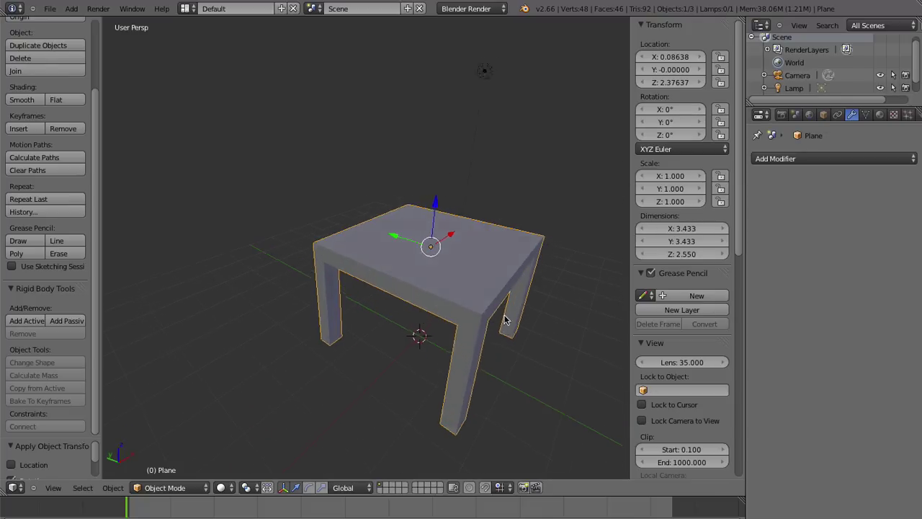
scroll(533, 317, up, 1)
scroll(552, 312, down, 1)
scroll(685, 332, down, 3)
scroll(704, 329, down, 4)
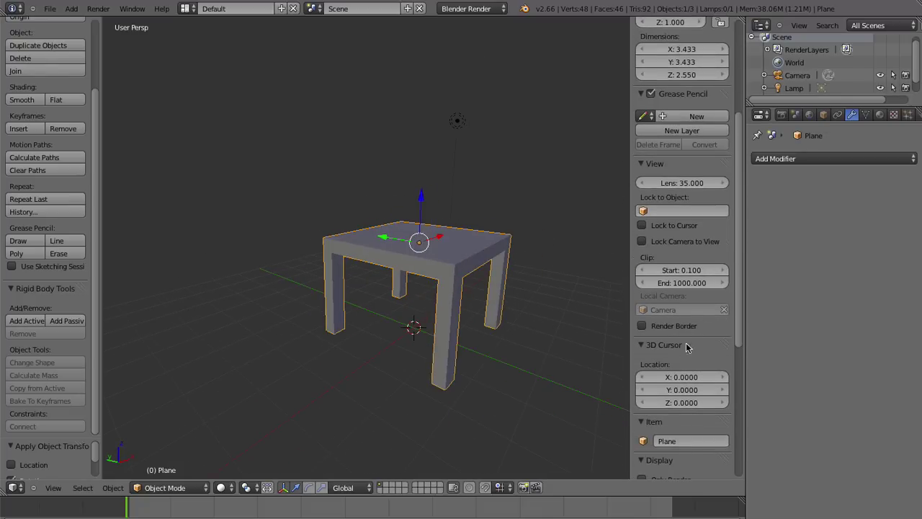
scroll(656, 361, down, 3)
scroll(660, 359, down, 1)
scroll(674, 353, down, 2)
scroll(685, 349, down, 2)
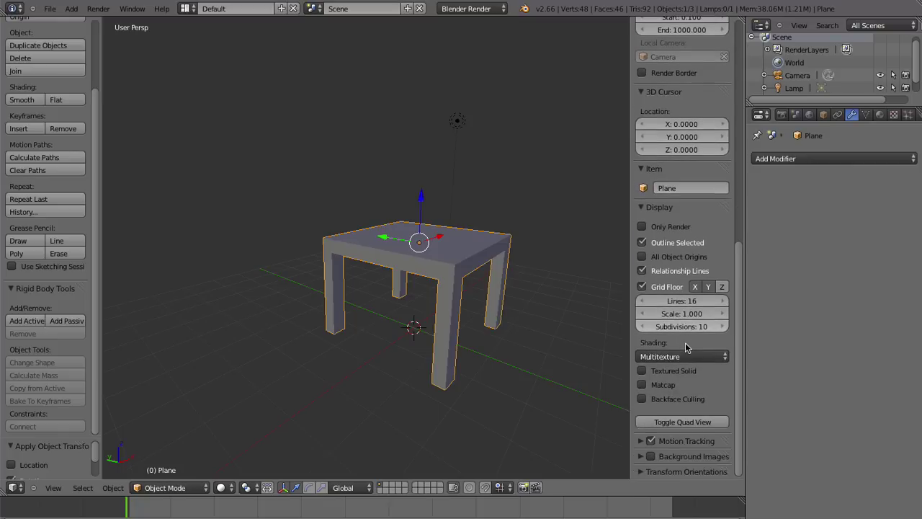
scroll(690, 350, up, 1)
scroll(689, 339, up, 4)
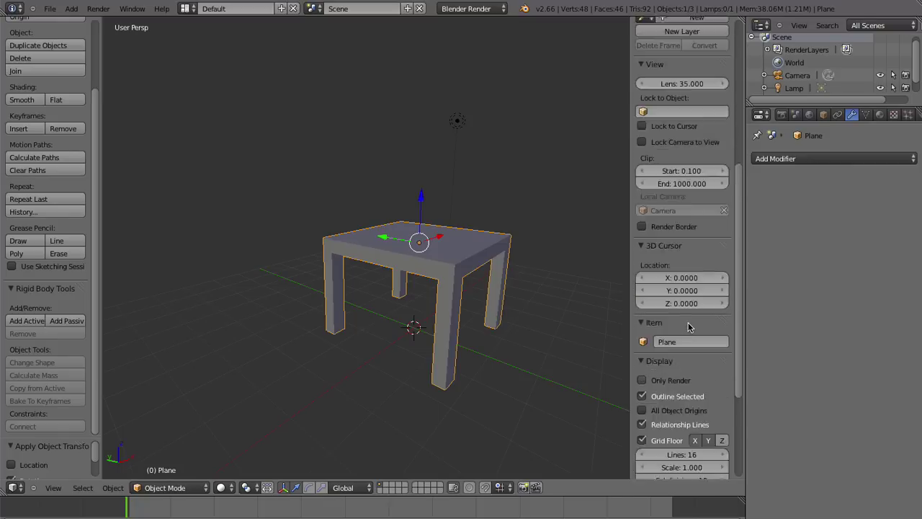
scroll(688, 328, up, 3)
scroll(688, 326, up, 5)
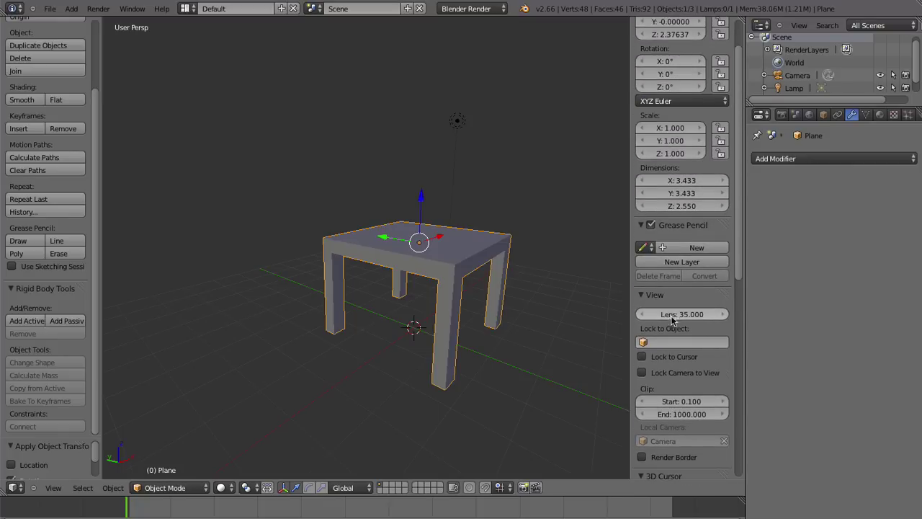
- Set the viewport lens to 44 mm and hide the sidebar
mouse_move(674, 320)
mouse_down()
mouse_move(558, 321)
mouse_move(763, 314)
mouse_up()
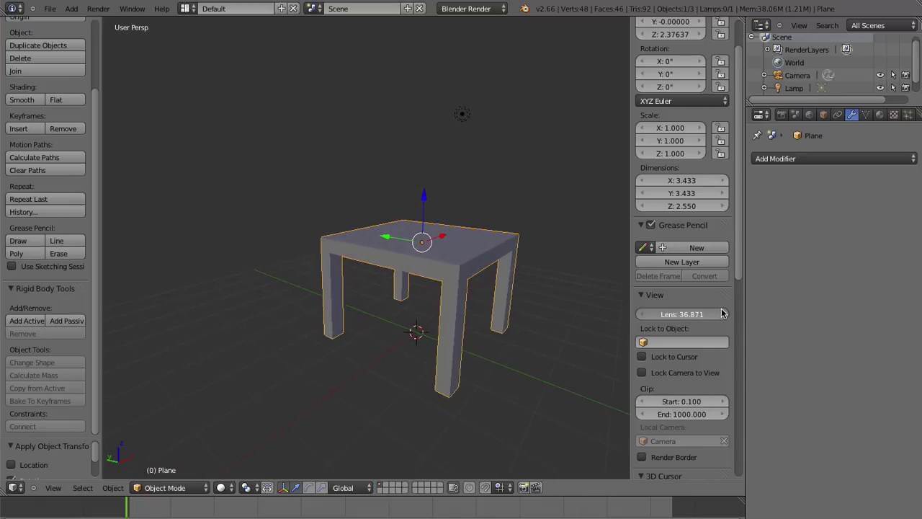
click(681, 314)
text(44)
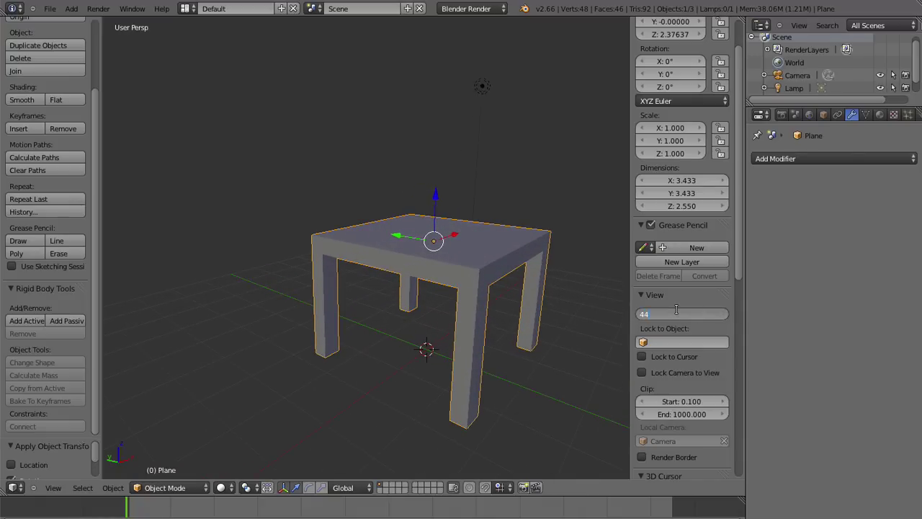
key(Return)
scroll(406, 206, down, 3)
mouse_move(406, 206)
middle_down()
mouse_move(329, 309)
mouse_move(513, 251)
mouse_move(485, 282)
middle_up()
key(n)
- Make the table a passive rigid body, deselect it, and return to front view
scroll(595, 274, down, 5)
mouse_move(595, 274)
middle_down()
mouse_move(302, 282)
mouse_move(417, 268)
middle_up()
scroll(302, 282, up, 3)
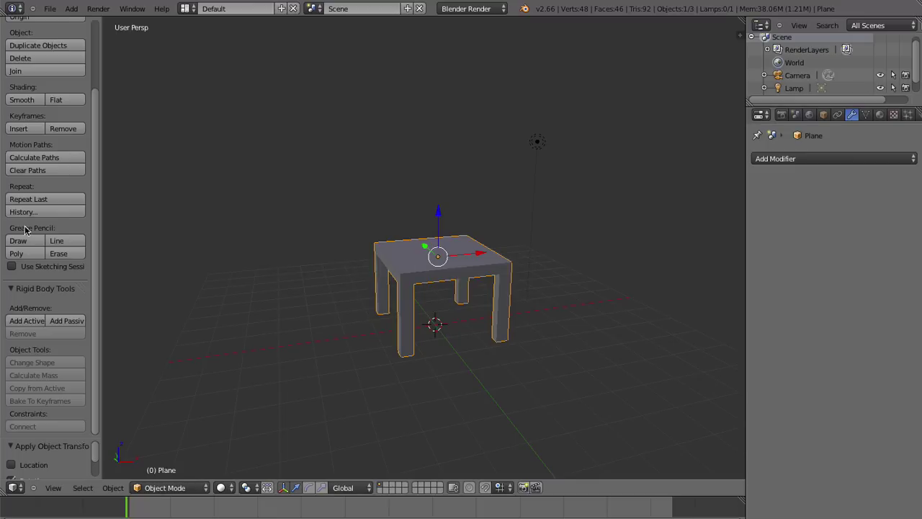
click(67, 321)
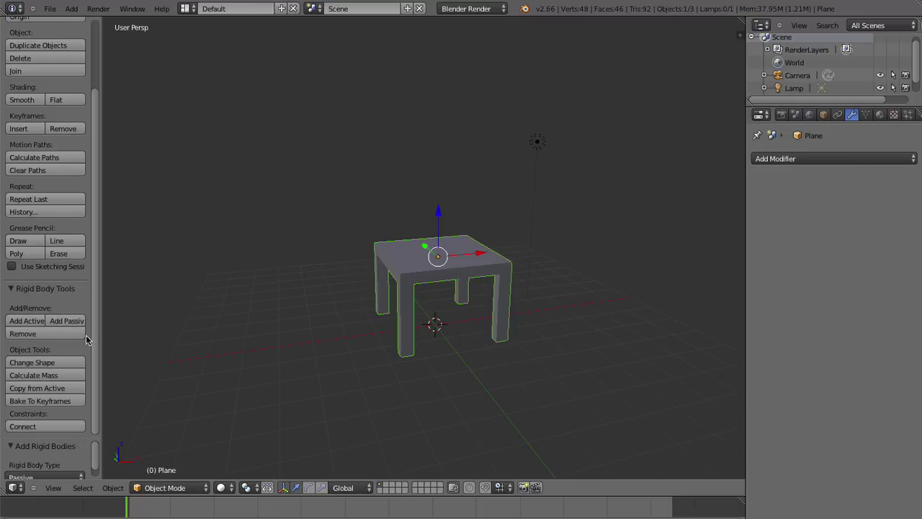
key(a)
scroll(454, 296, up, 3)
key(KP_1)
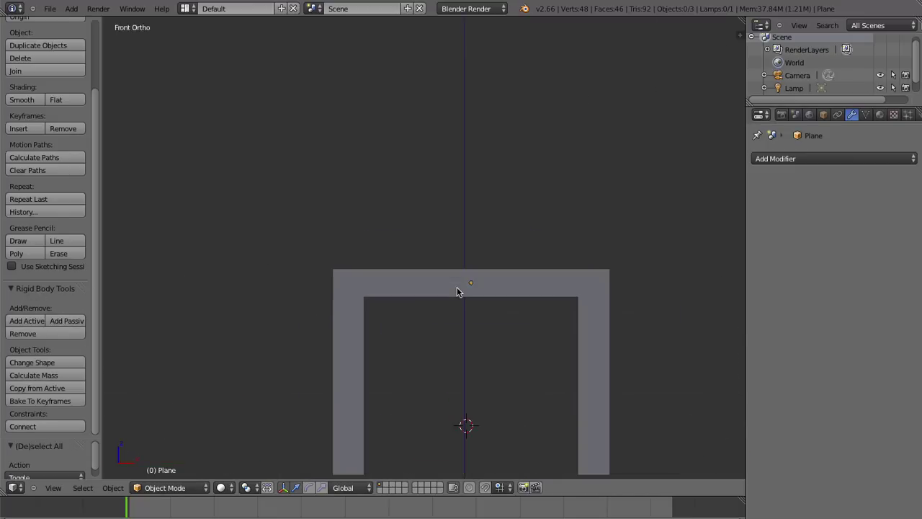
- Add a cube and lower its top edge to flatten it
key(shift+a)
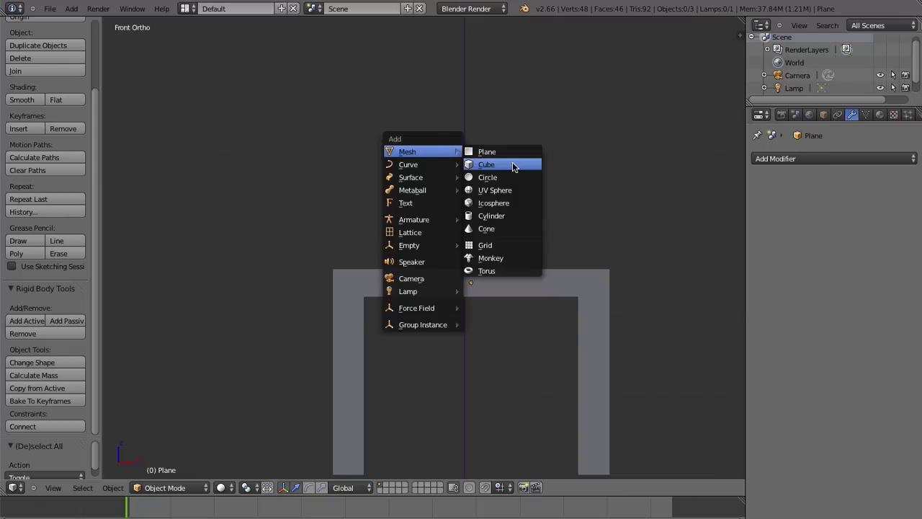
click(511, 160)
key(a)
key(b)
drag(353, 58, 567, 106)
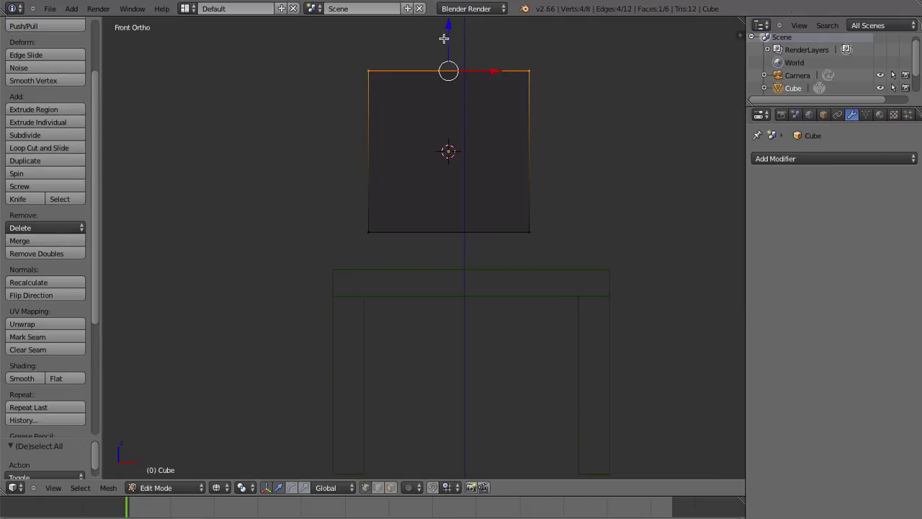
drag(442, 31, 439, 158)
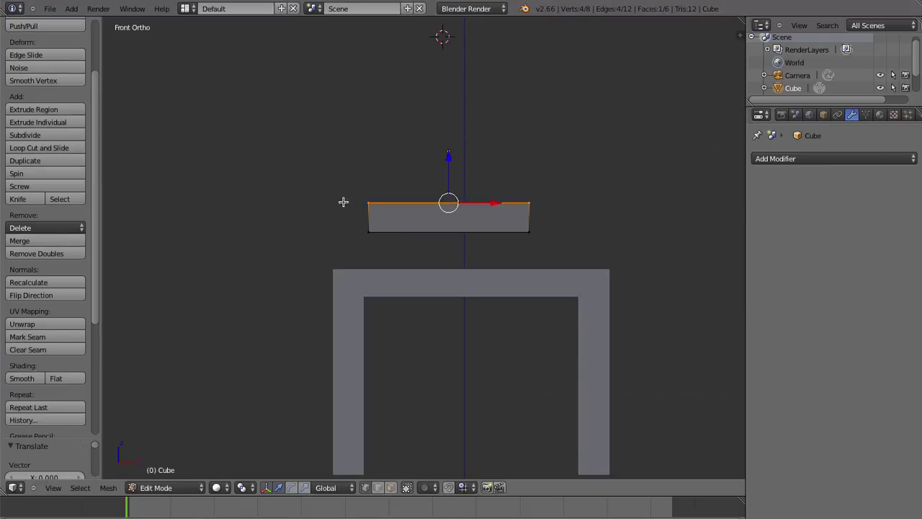
- Narrow the bottom edge and extrude it down into a tapered lower step
key(s)
click(596, 251)
key(e)
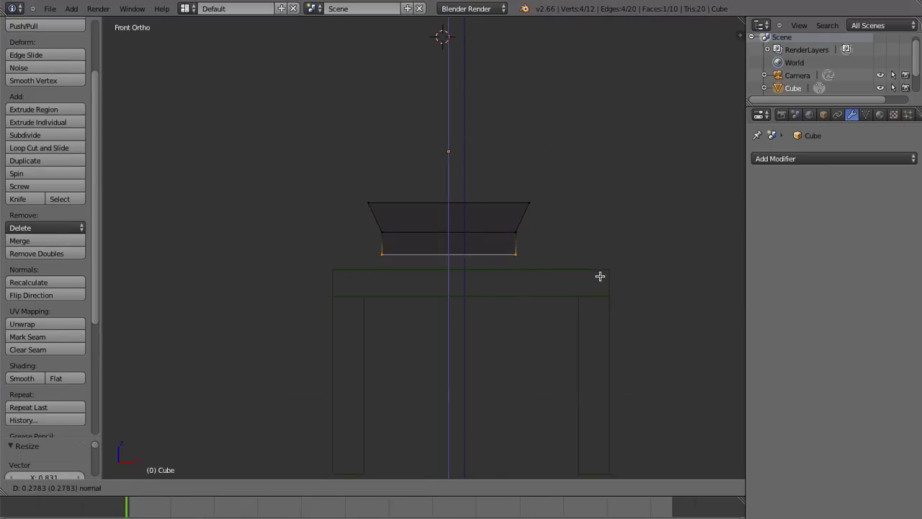
key(s)
click(550, 274)
key(z)
middle_drag(472, 210, 439, 267)
- In face select mode, inset the top face to form the bowl's rim
key(ctrl+Tab)
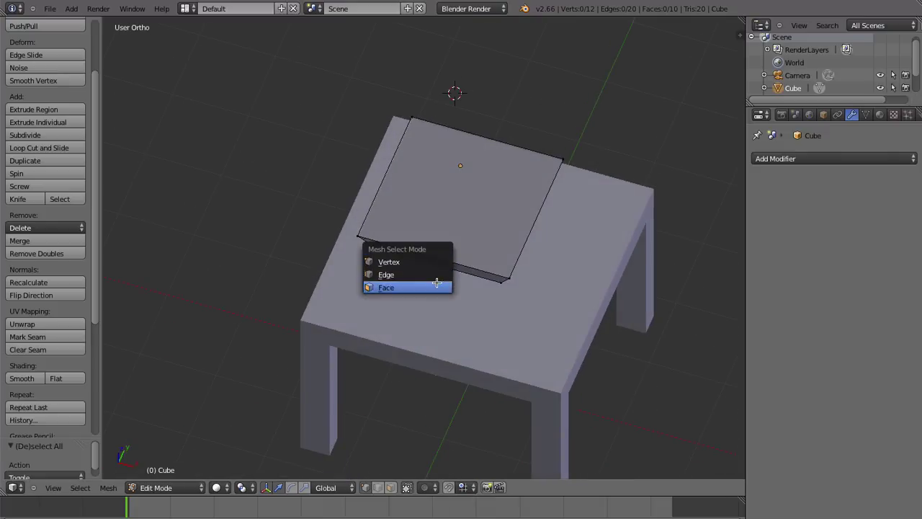
click(425, 288)
key(e)
key(s)
click(543, 241)
key(KP_1)
key(z)
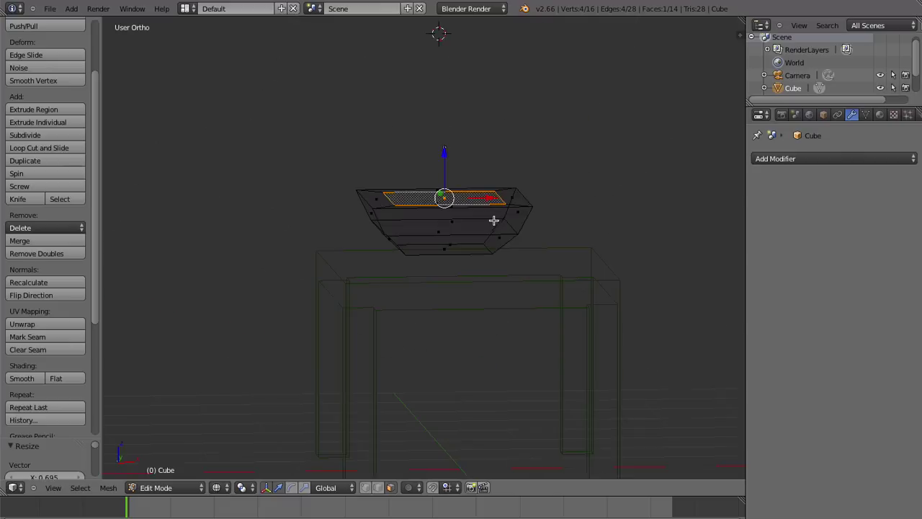
- Extrude the inner face down into a smaller floor and leave Edit Mode
key(e)
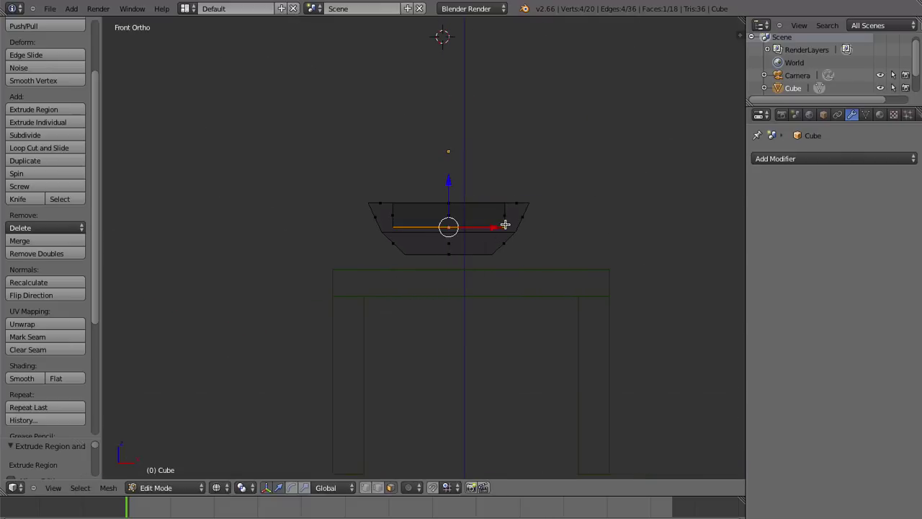
click(505, 229)
key(s)
click(476, 253)
key(Tab)
- Add a Subdivision Surface modifier to the bowl in solid shading
key(z)
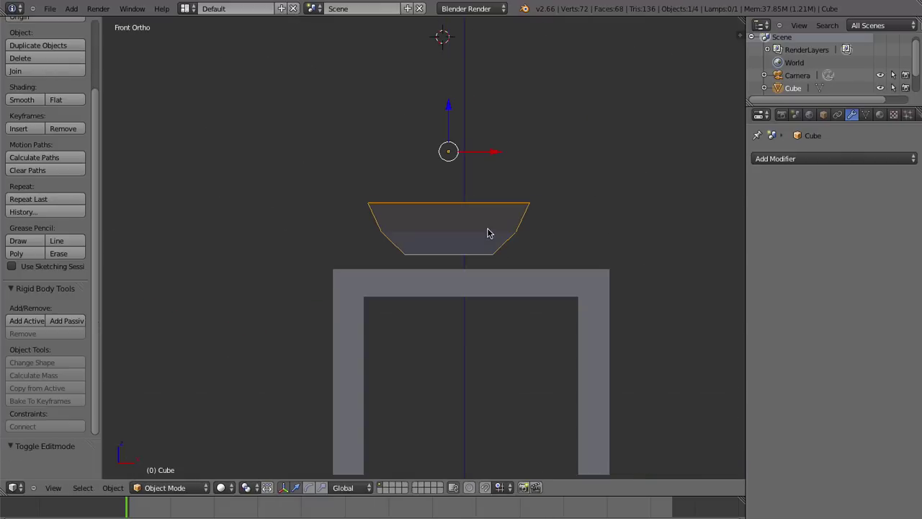
middle_drag(541, 221, 492, 247)
key(z)
key(z)
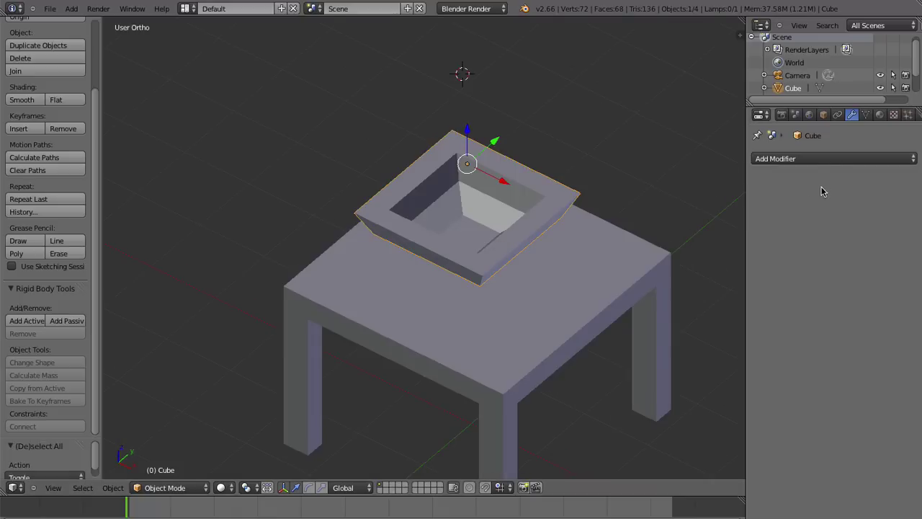
click(829, 159)
click(638, 370)
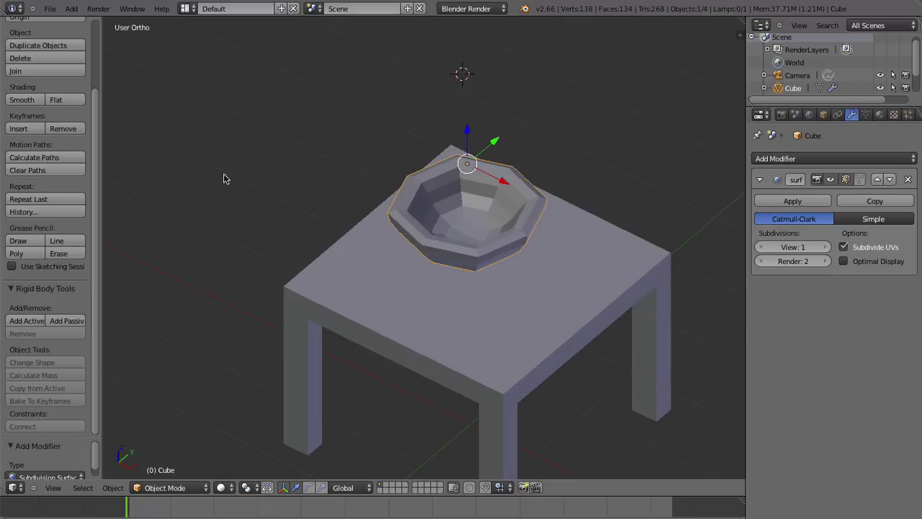
- Shade the bowl smooth, set viewport subdivisions to 2, and apply the modifier
scroll(26, 291, up, 3)
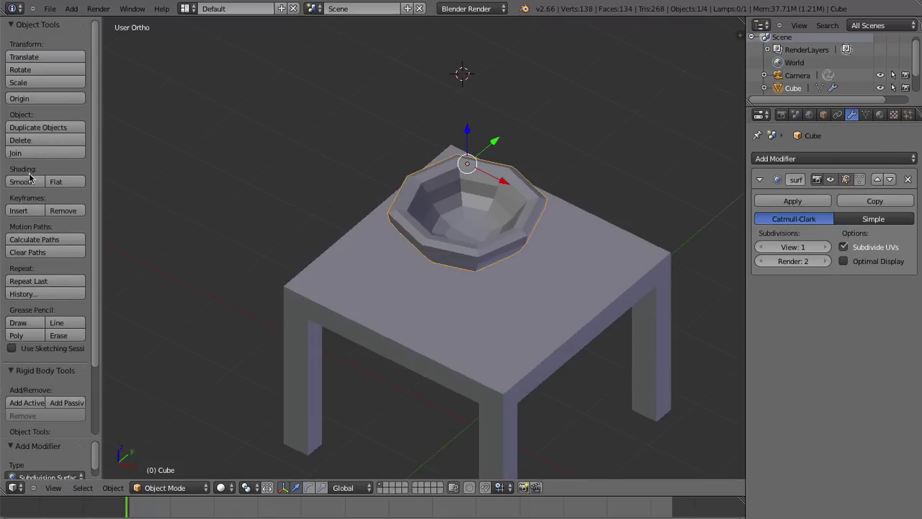
click(28, 181)
scroll(665, 211, up, 1)
click(825, 246)
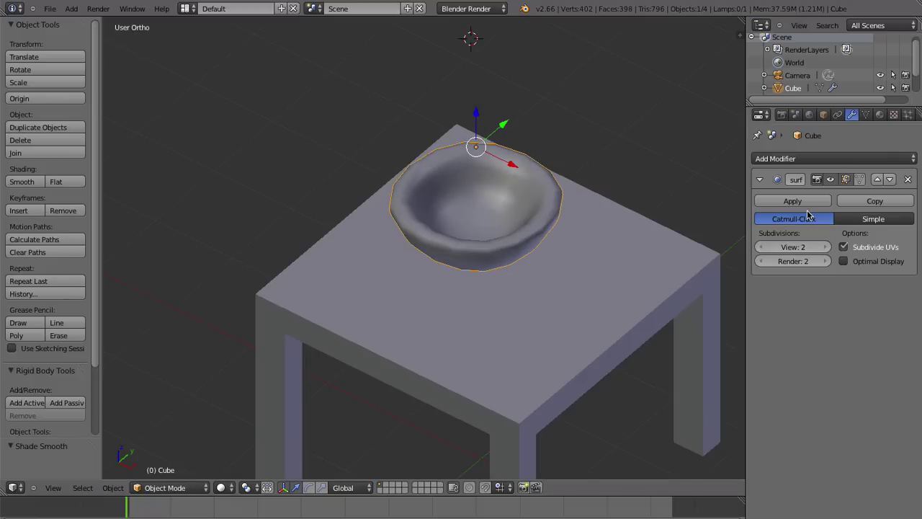
click(807, 202)
key(a)
mouse_move(467, 241)
middle_down()
mouse_move(309, 325)
mouse_move(575, 232)
middle_up()
key(KP_1)
- Lift the bowl's mesh along Z in Edit Mode so the origin sits at its base
right_click(497, 218)
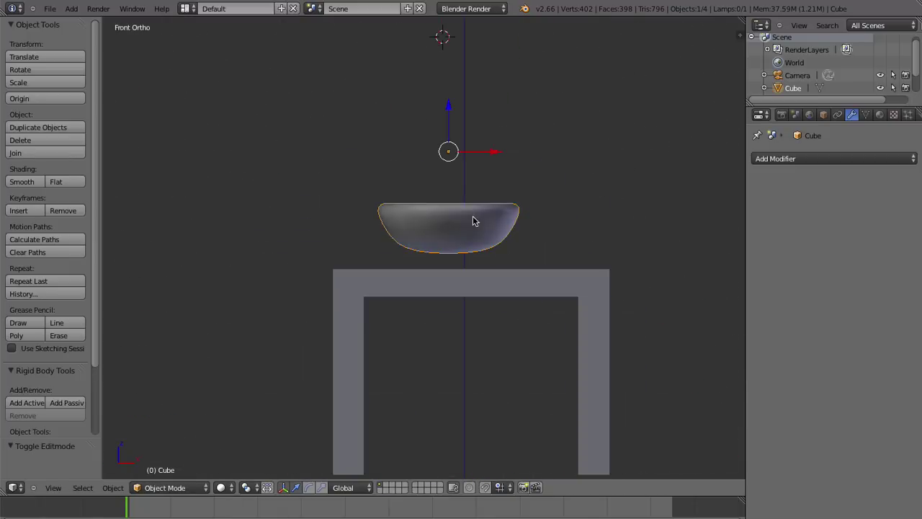
key(g)
click(563, 233)
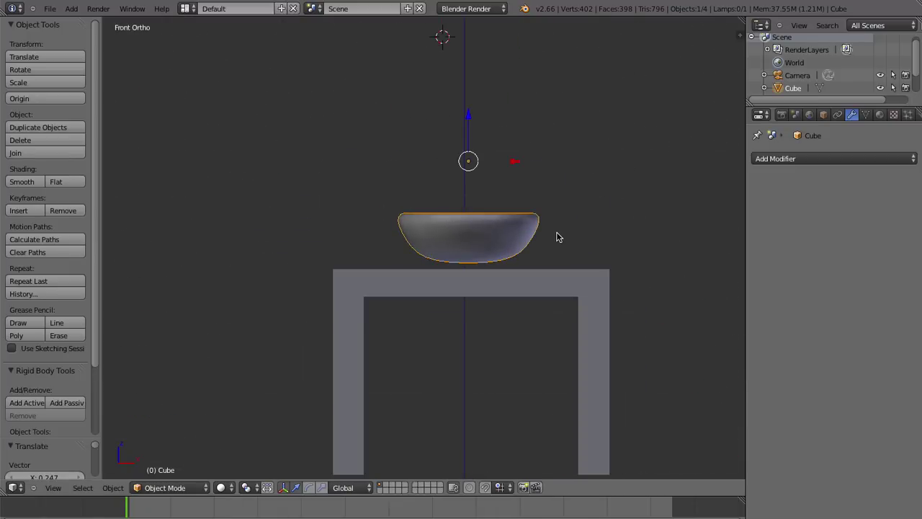
key(Tab)
key(z)
key(a)
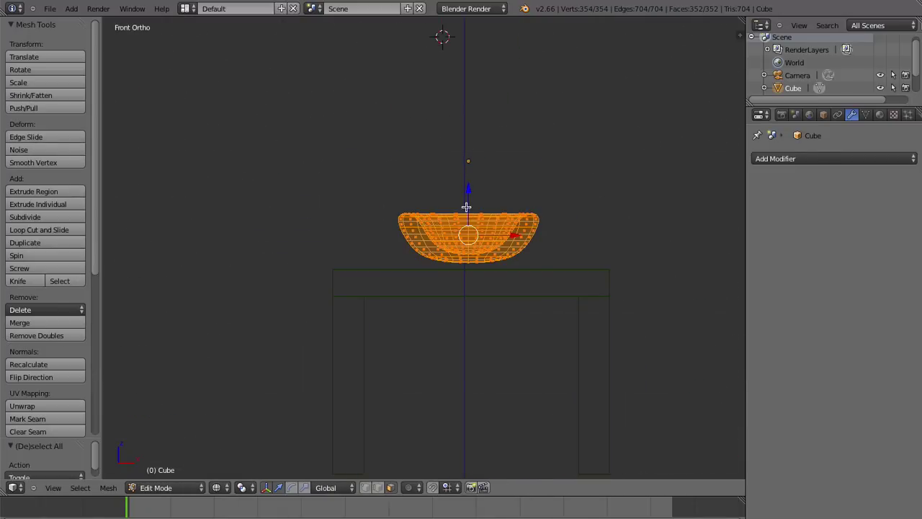
key(g)
key(z)
click(468, 108)
- Lower the bowl onto the tabletop and centre it using front and side views
key(Tab)
key(g)
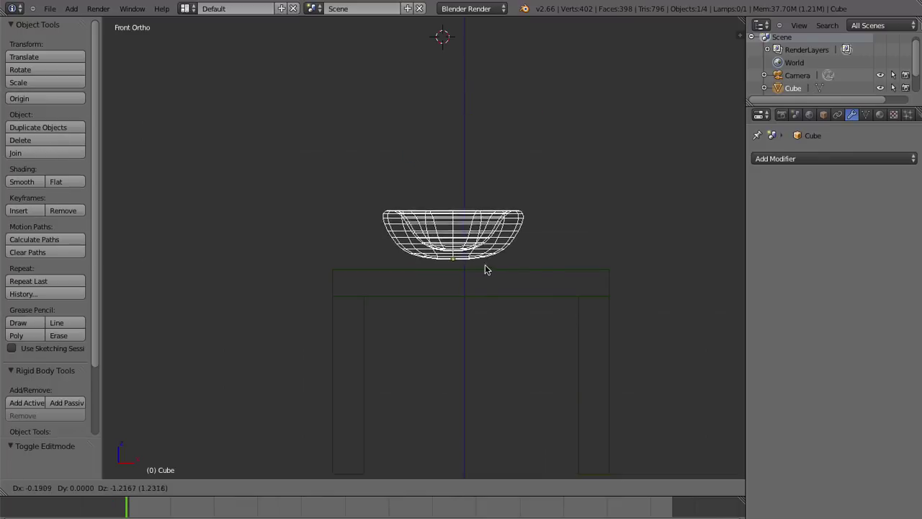
click(499, 276)
key(z)
mouse_move(464, 268)
middle_down()
mouse_move(462, 317)
mouse_move(594, 327)
middle_up()
key(KP_3)
key(g)
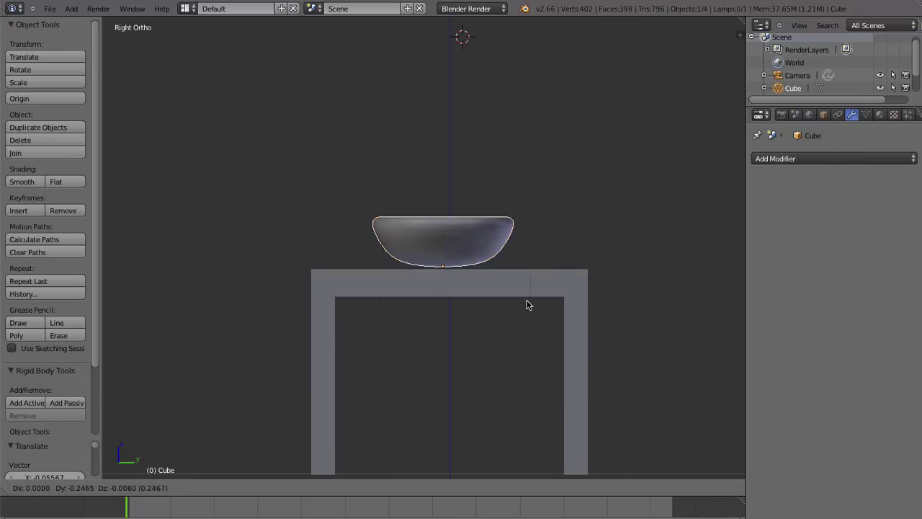
click(535, 306)
mouse_move(442, 237)
middle_down()
mouse_move(566, 283)
mouse_move(422, 250)
middle_up()
- Make the bowl an active rigid body
scroll(60, 363, down, 3)
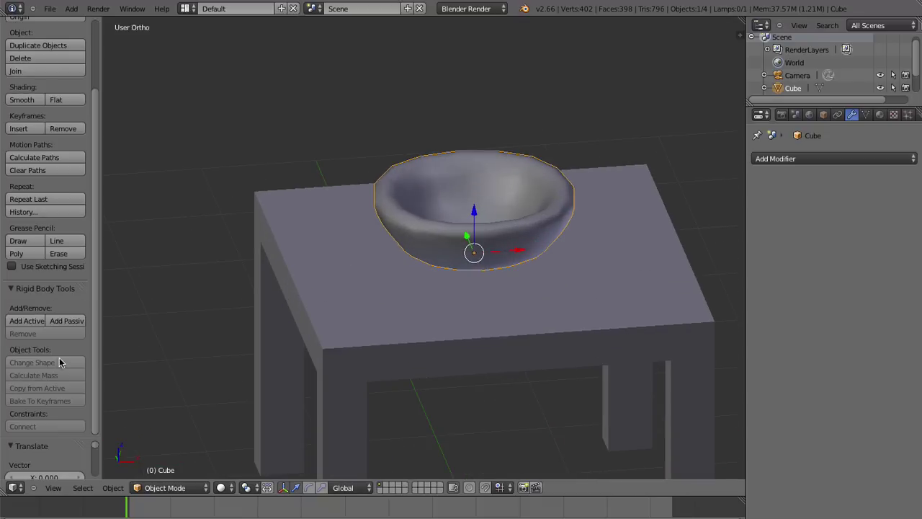
click(27, 322)
scroll(422, 207, down, 3)
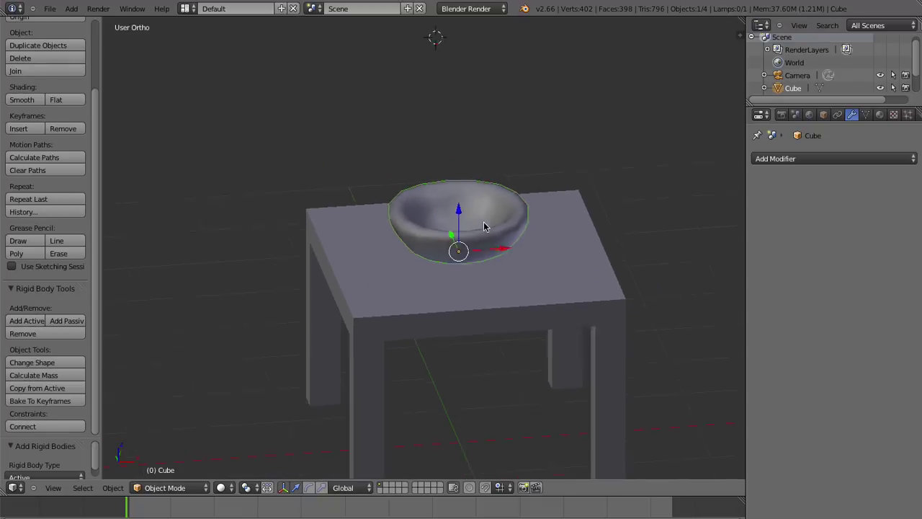
key(a)
scroll(547, 242, down, 2)
mouse_move(577, 229)
middle_down()
mouse_move(502, 200)
mouse_move(452, 208)
middle_up()
mouse_move(463, 252)
middle_down()
mouse_move(552, 225)
mouse_move(387, 291)
middle_up()
- Apply the bowl's rotation and scale, deselect all, and return to front view
key(ctrl+a)
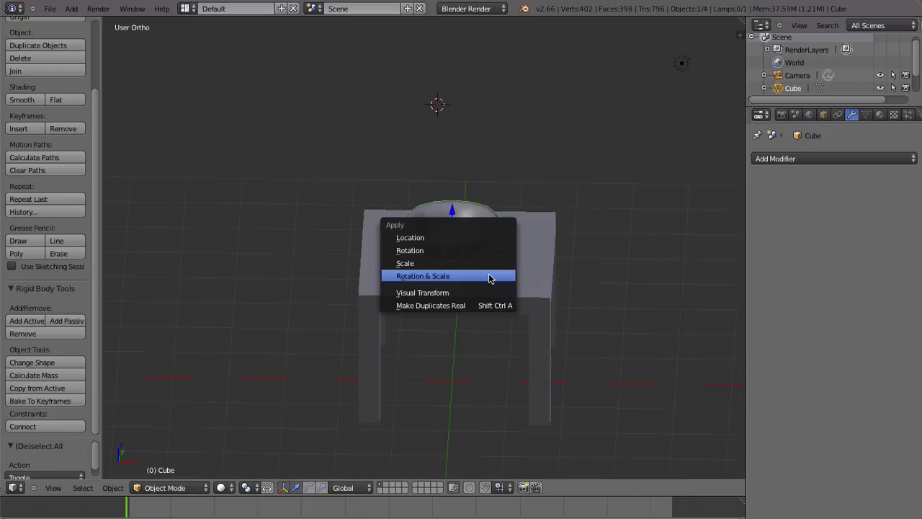
click(488, 274)
scroll(378, 256, up, 2)
scroll(378, 261, down, 3)
middle_drag(479, 243, 411, 267)
key(a)
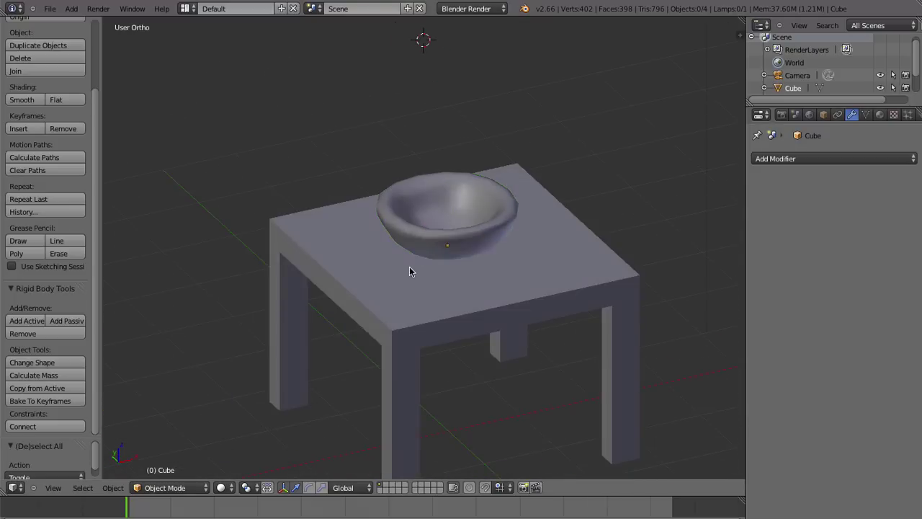
key(KP_1)
shift+middle_drag(438, 148, 448, 193)
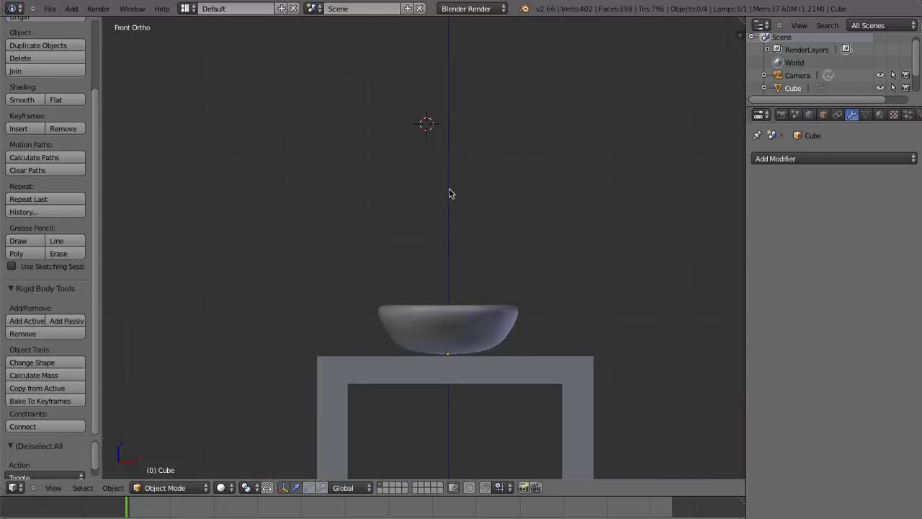
- Add a cube above the table, raise it and scale it down small
scroll(452, 131, down, 2)
key(shift+a)
click(509, 161)
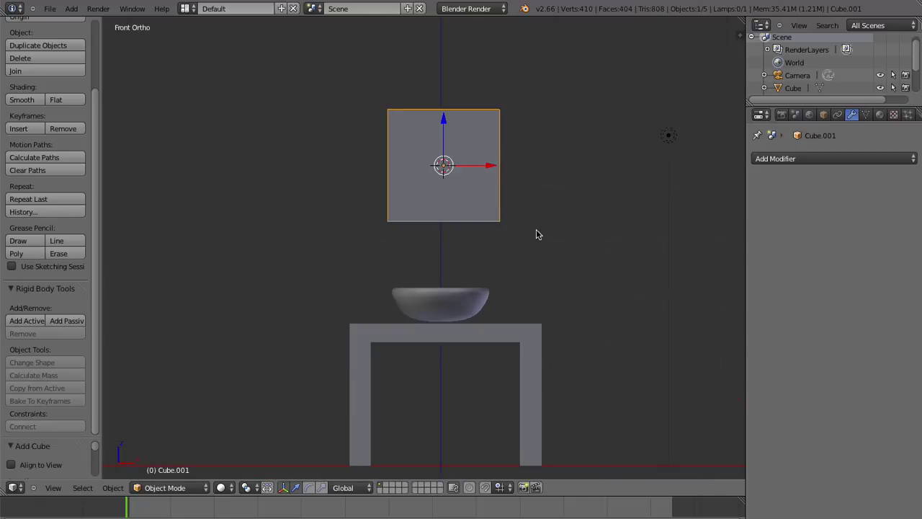
key(s)
click(453, 199)
key(g)
click(443, 141)
key(s)
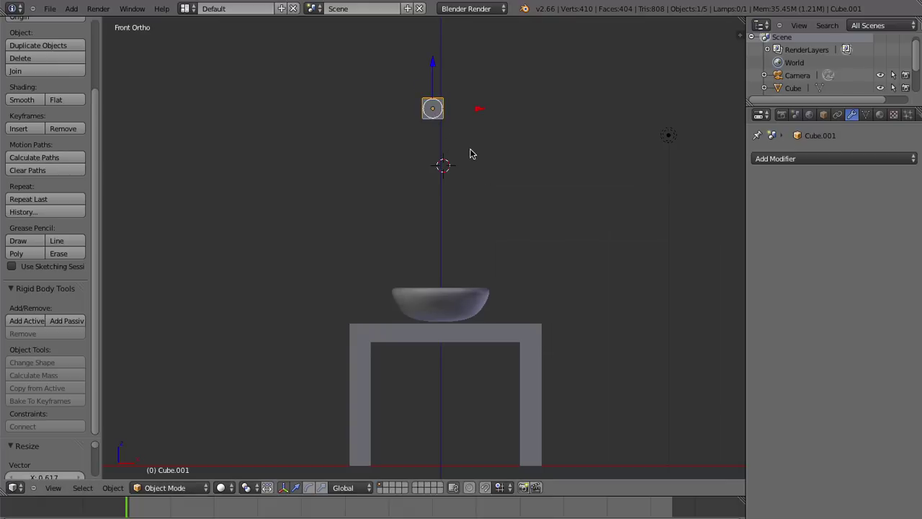
click(482, 135)
- Apply the cube's rotation and scale and make it an active rigid body
middle_drag(490, 140, 463, 194)
key(ctrl+a)
key(s)
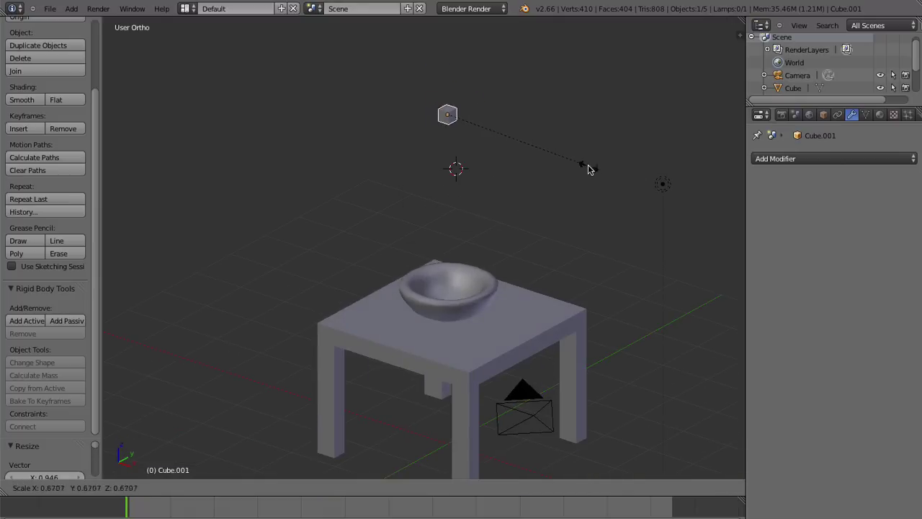
click(588, 168)
key(ctrl+a)
click(589, 167)
middle_drag(589, 173, 482, 173)
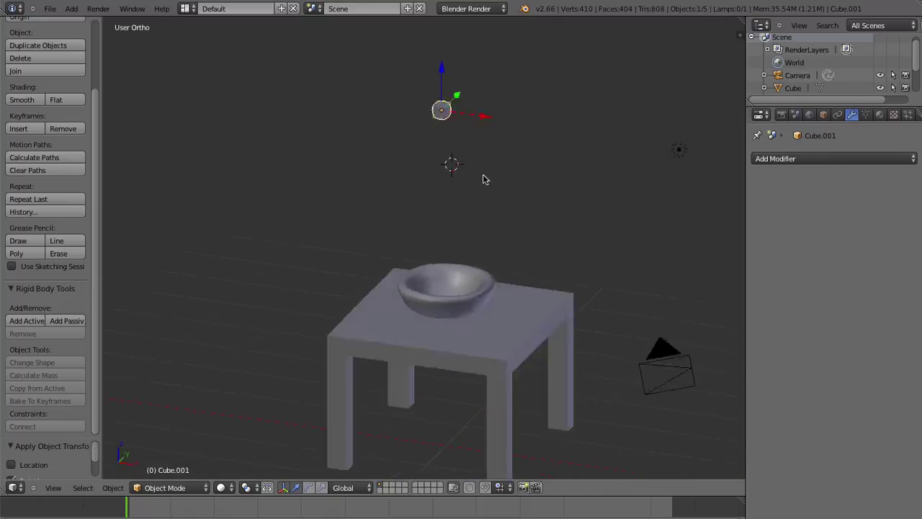
click(29, 319)
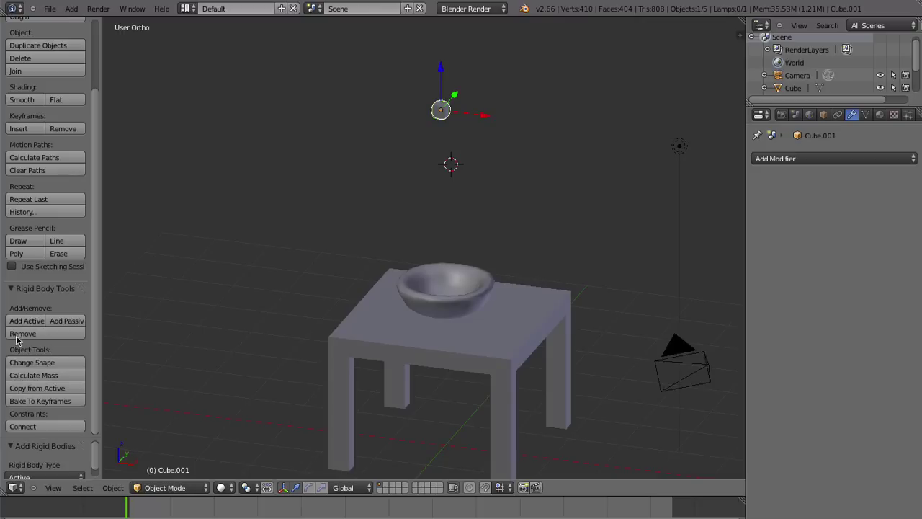
- Tilt the cube from the front view and place a rotated duplicate beside it
key(KP_1)
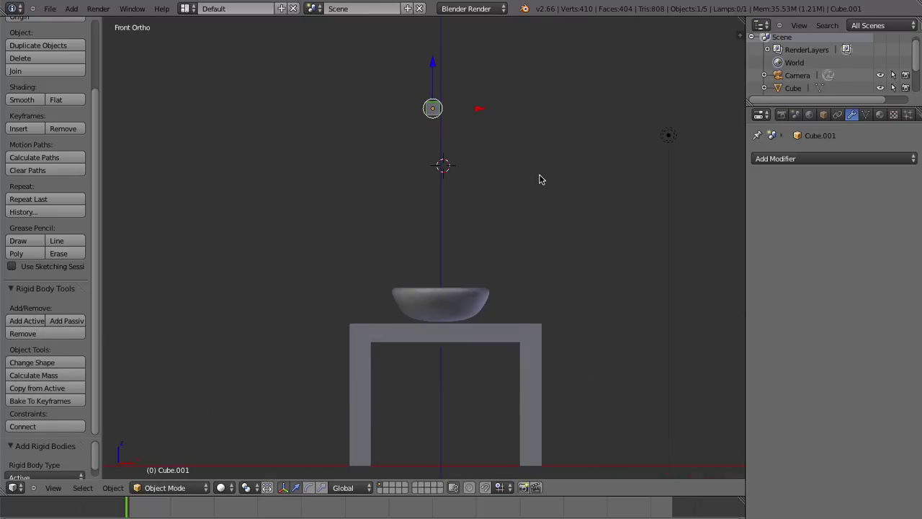
key(r)
click(457, 119)
key(r)
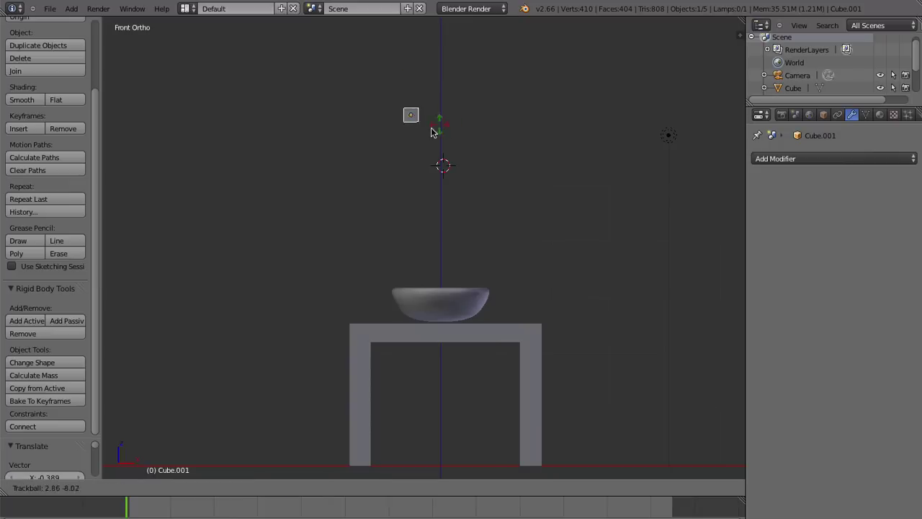
click(434, 130)
key(shift+s)
key(shift+d)
click(511, 183)
- Add two more tilted cube copies clustered near the others
key(shift+d)
key(r)
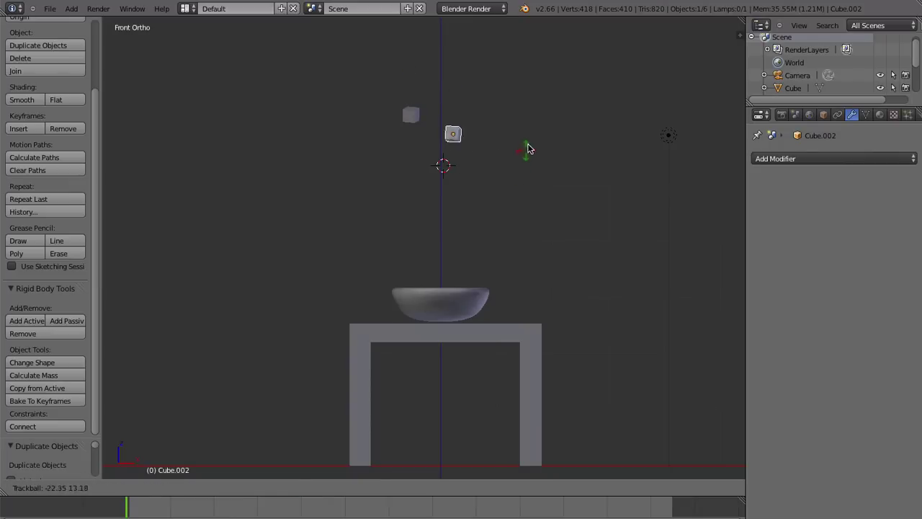
click(513, 155)
key(g)
click(483, 163)
key(r)
click(484, 178)
key(ctrl+space)
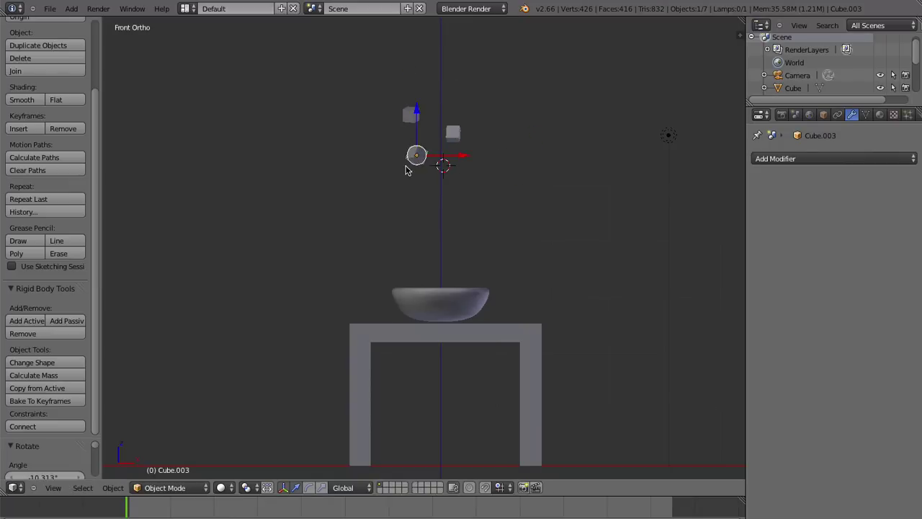
key(shift+d)
click(557, 195)
key(r)
- Box-select the four cubes and place a duplicate set below the originals
click(514, 245)
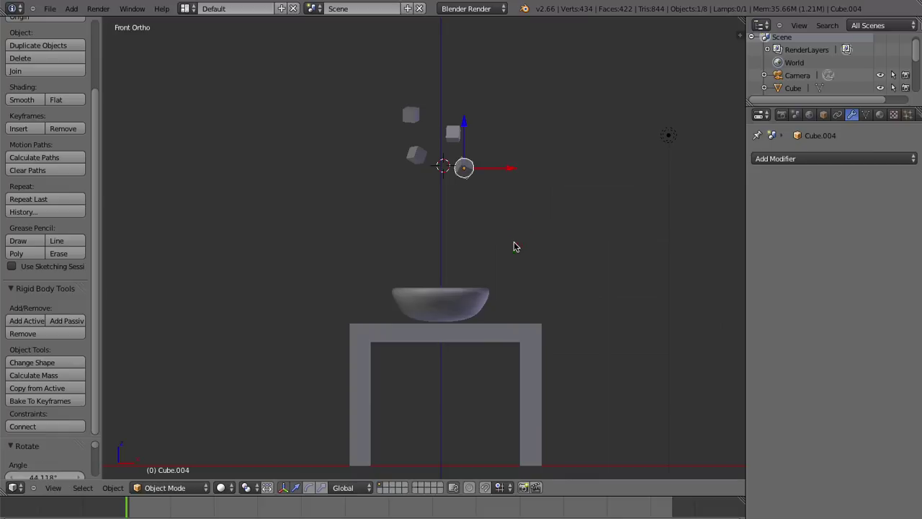
key(b)
drag(502, 190, 288, 75)
key(shift+s)
click(381, 173)
key(shift+d)
click(441, 170)
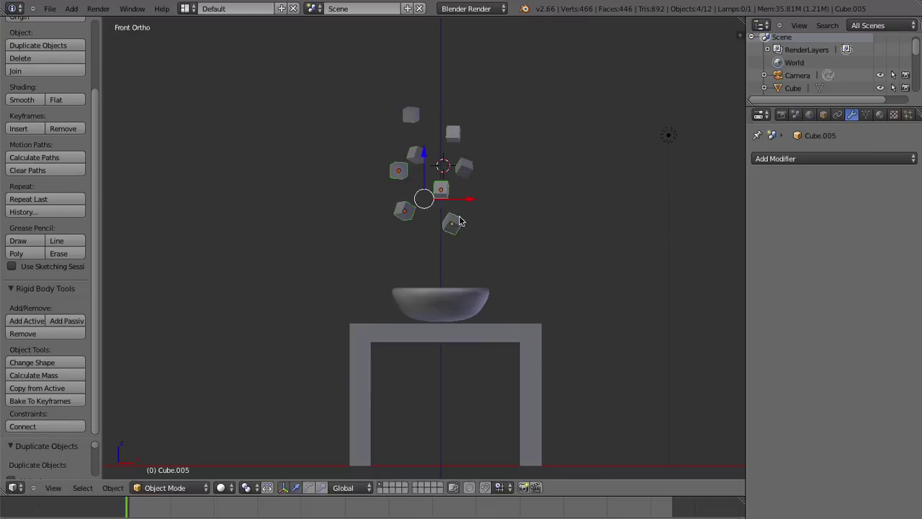
- Tumble the copies, duplicate them again higher above the bowl, and deselect everything
key(r)
key(r)
click(453, 172)
key(shift+d)
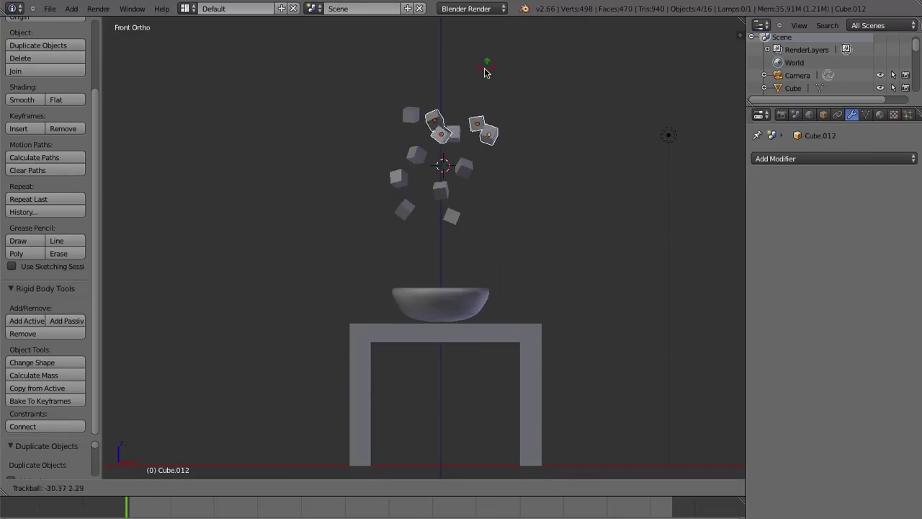
click(475, 36)
key(a)
scroll(525, 188, down, 2)
mouse_move(525, 187)
middle_down()
mouse_move(480, 220)
mouse_move(487, 217)
mouse_move(472, 243)
middle_up()
key(alt+a)
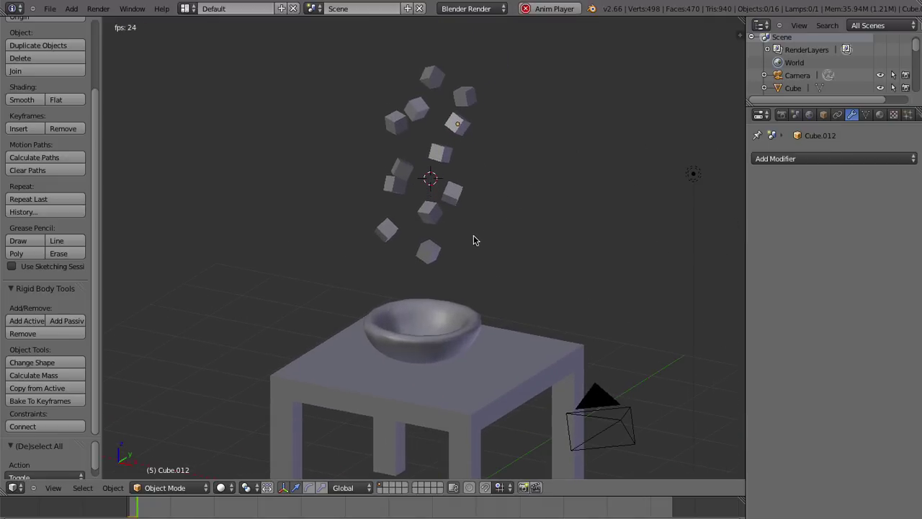
scroll(485, 244, down, 3)
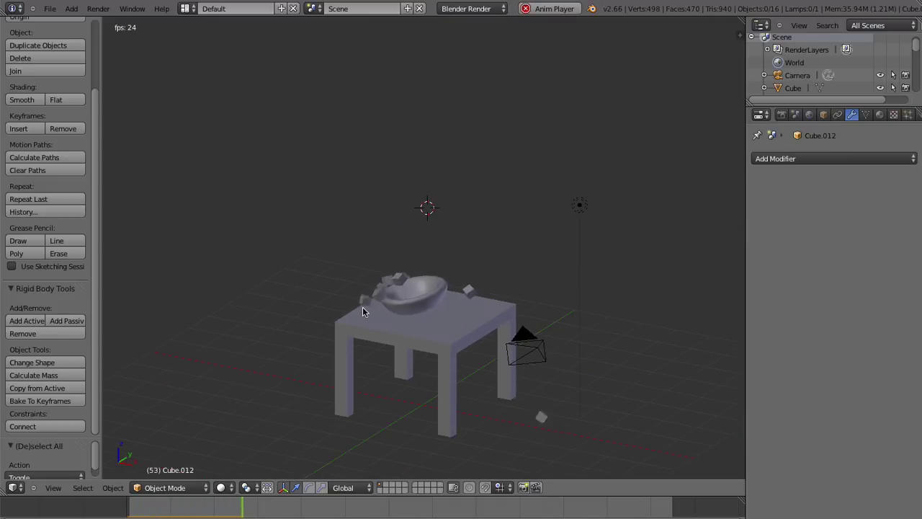
mouse_move(358, 321)
middle_down()
mouse_move(539, 335)
mouse_move(524, 291)
mouse_move(562, 260)
mouse_move(484, 358)
mouse_move(482, 252)
middle_up()
key(KP_5)
key(alt+a)
scroll(492, 261, up, 3)
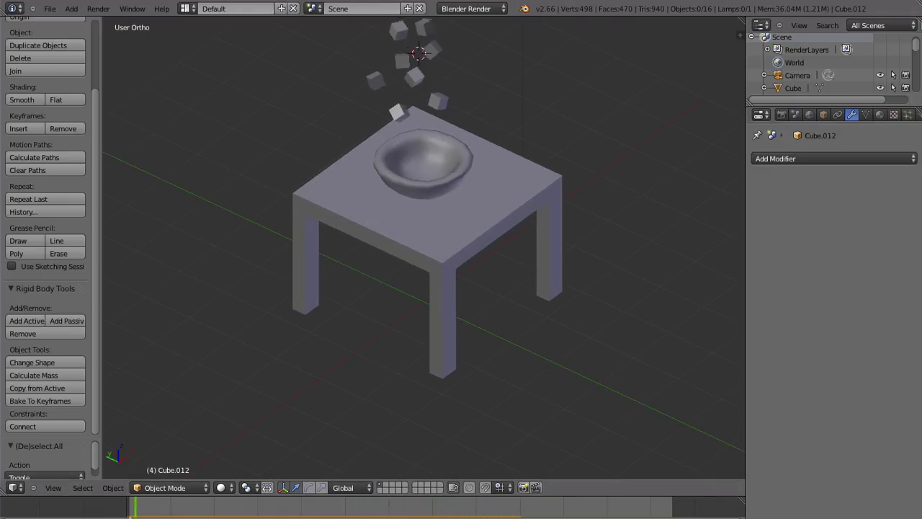
scroll(363, 314, down, 2)
mouse_move(362, 314)
middle_down()
mouse_move(478, 255)
mouse_move(437, 239)
mouse_move(439, 104)
middle_up()
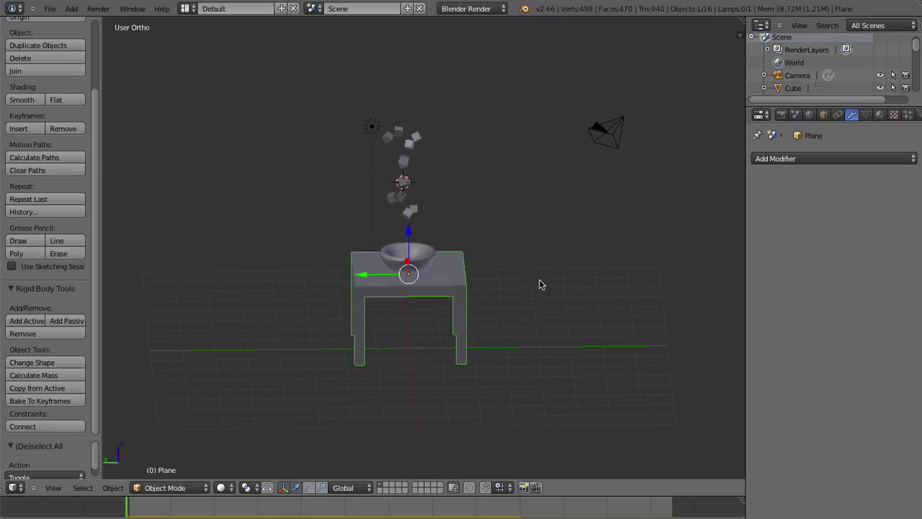
mouse_move(540, 285)
middle_down()
mouse_move(468, 253)
mouse_move(471, 344)
mouse_move(461, 314)
middle_up()
scroll(483, 305, up, 2)
scroll(460, 346, up, 2)
scroll(461, 315, down, 3)
scroll(485, 231, down, 2)
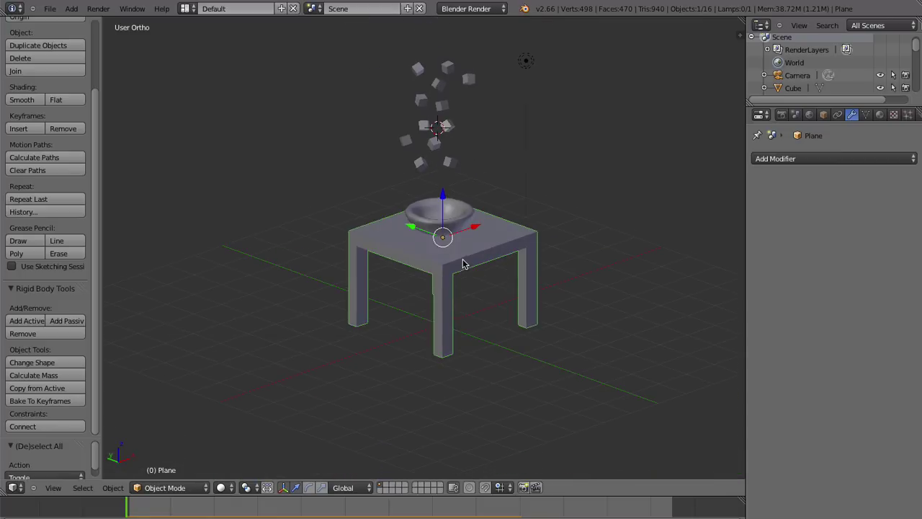
shift+middle_drag(524, 99, 523, 138)
right_click(414, 106)
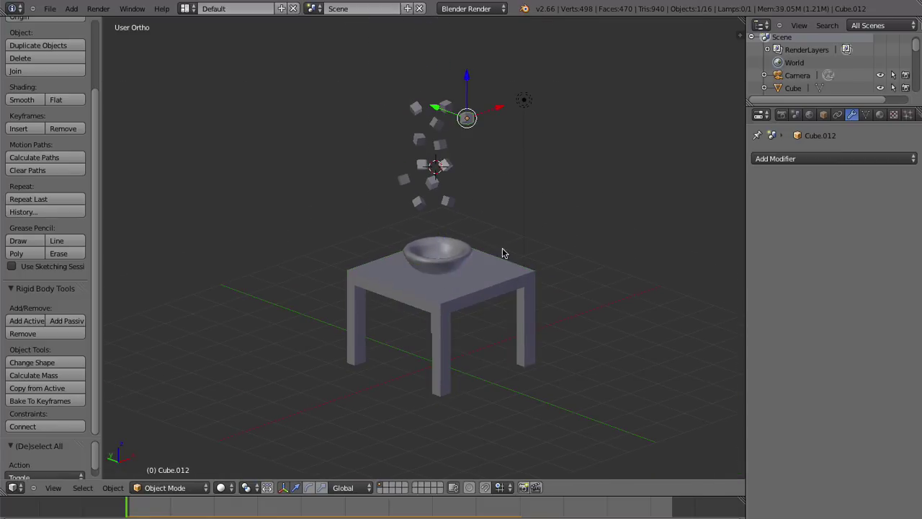
scroll(503, 253, up, 3)
scroll(512, 261, down, 2)
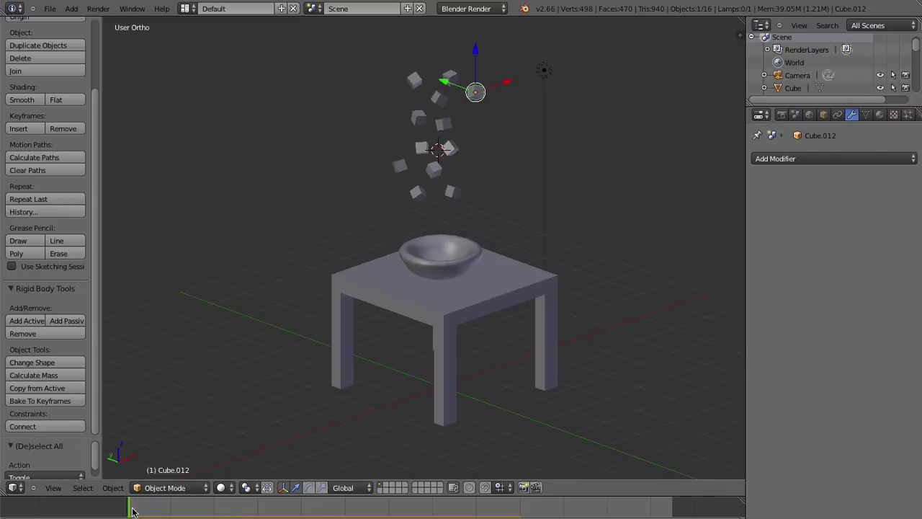
drag(132, 512, 67, 500)
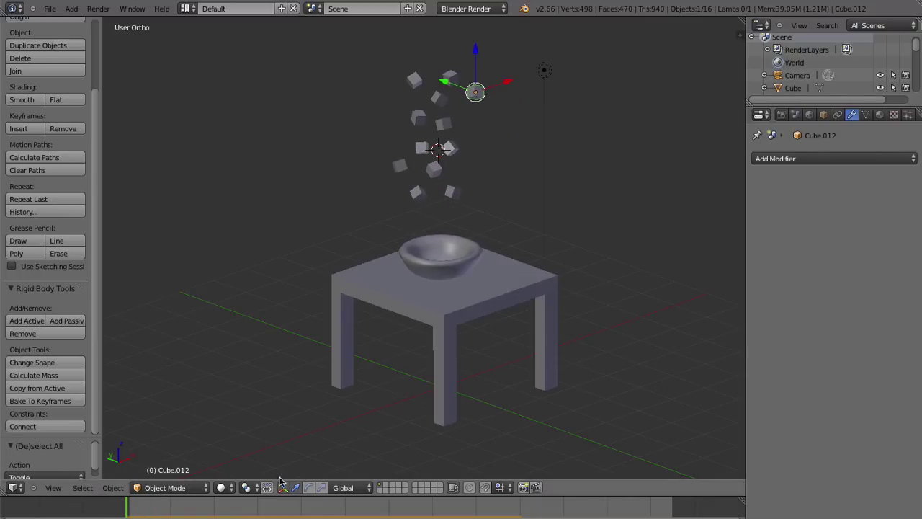
key(alt+a)
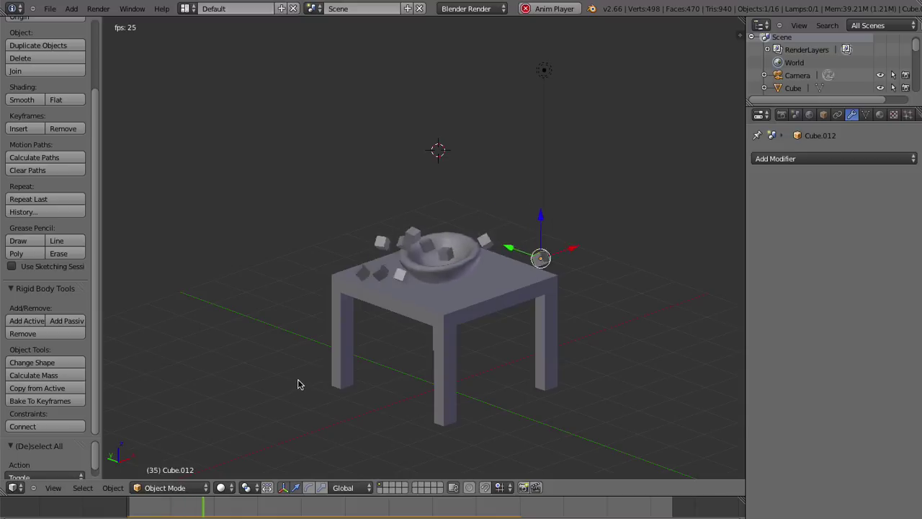
key(alt+a)
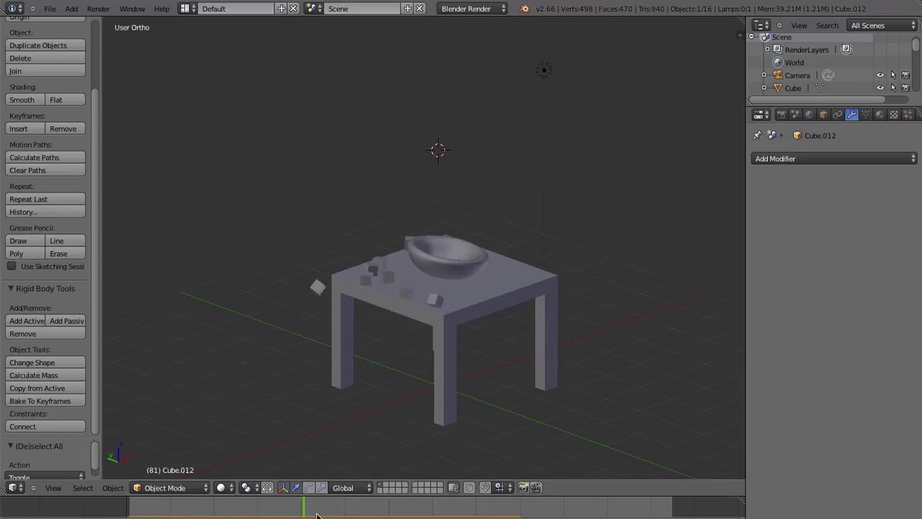
drag(221, 511, 351, 511)
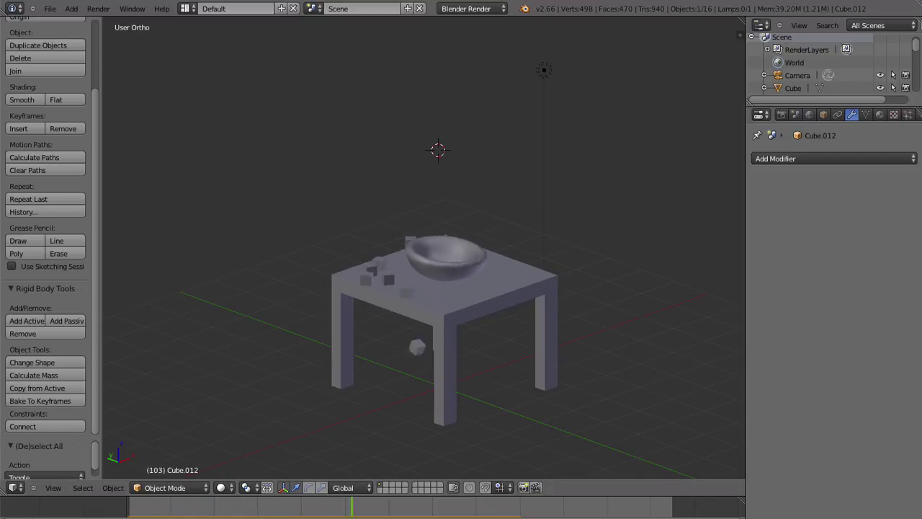
drag(504, 508, 127, 508)
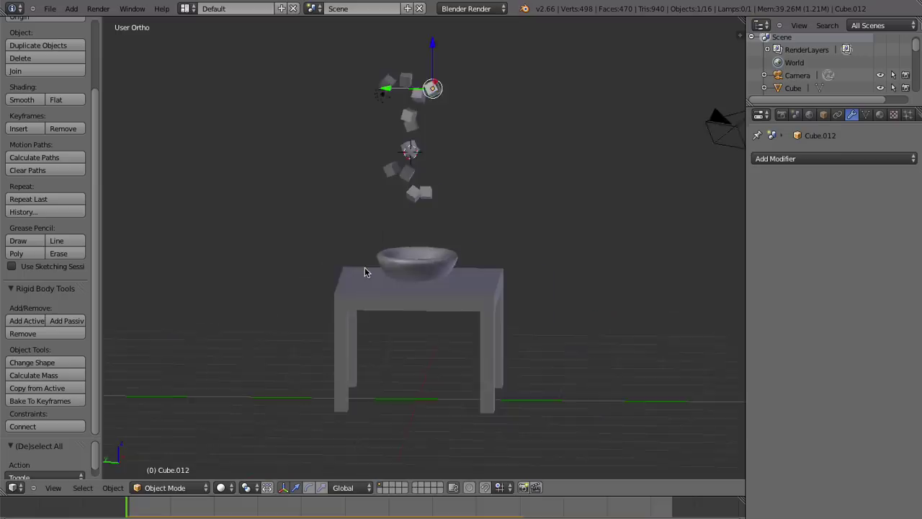
mouse_move(382, 216)
middle_down()
mouse_move(355, 317)
mouse_move(584, 107)
middle_up()
scroll(404, 216, down, 3)
key(Right)
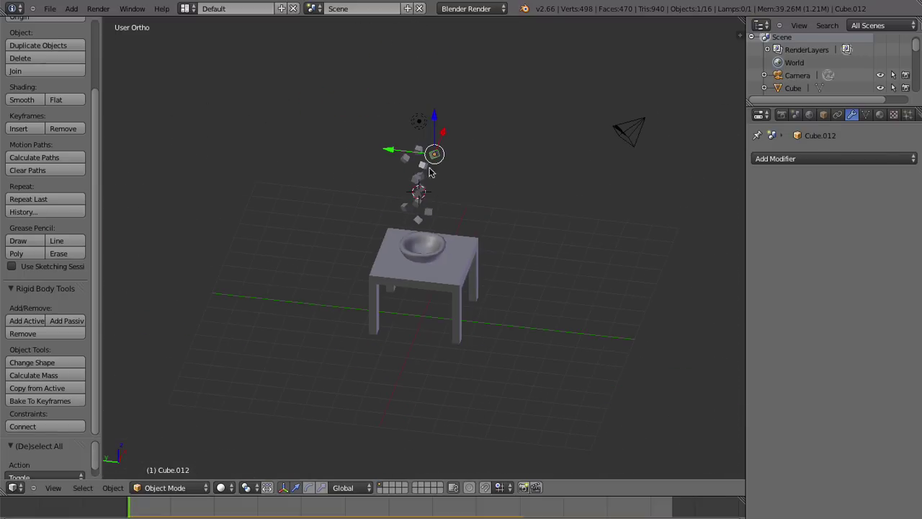
scroll(446, 215, up, 2)
middle_drag(451, 212, 360, 248)
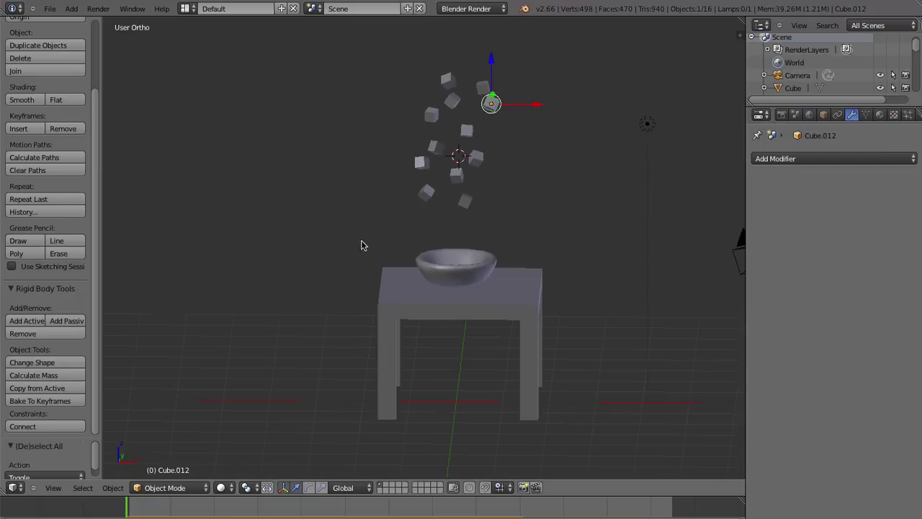
- Box-select the ten falling cubes and delete them
click(457, 8)
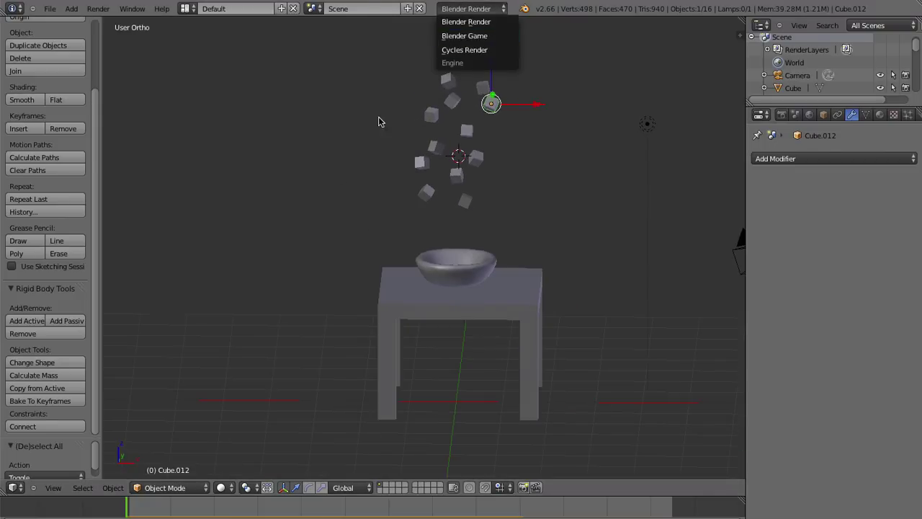
mouse_move(379, 121)
middle_down()
mouse_move(370, 216)
mouse_move(380, 226)
mouse_move(529, 258)
mouse_move(501, 275)
mouse_move(415, 265)
middle_up()
key(b)
drag(556, 206, 382, 90)
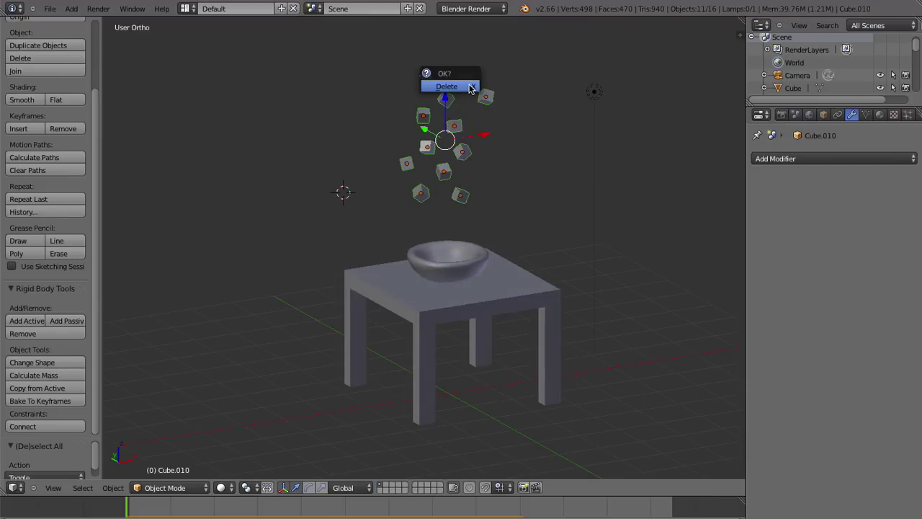
click(447, 87)
- Select the remaining cube and browse the mass material presets
right_click(426, 78)
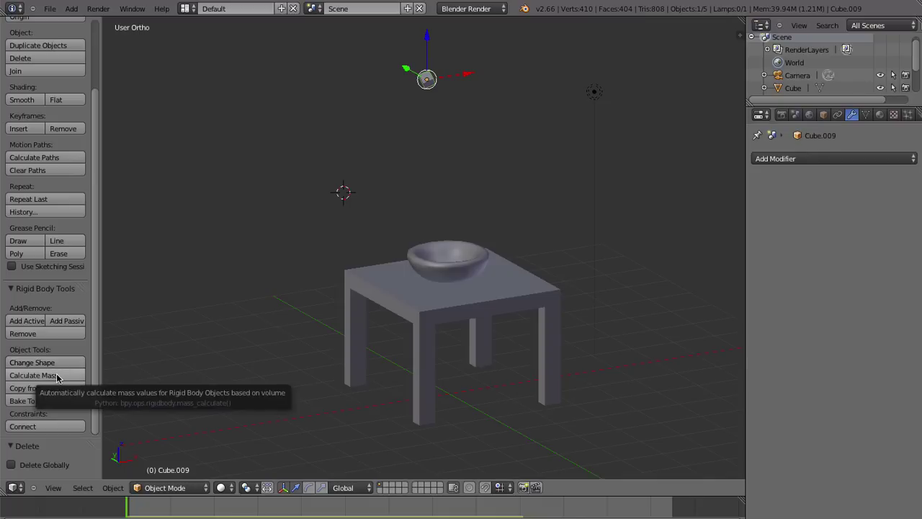
click(57, 375)
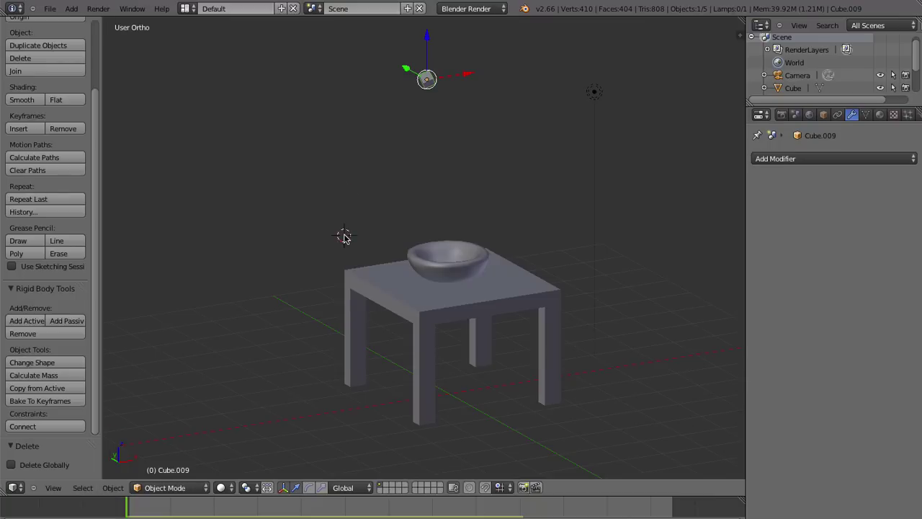
scroll(344, 239, up, 3)
scroll(423, 94, down, 3)
shift+scroll(438, 84, up, 3)
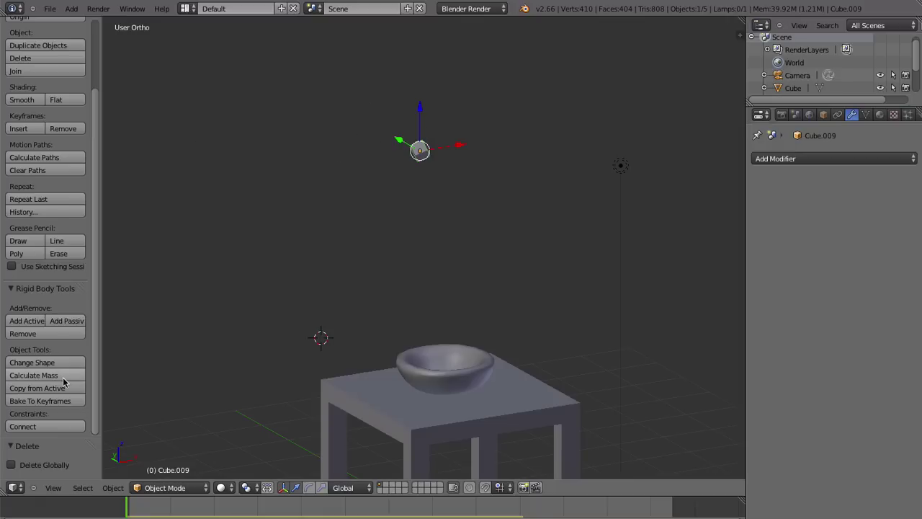
- Calculate Cube.009's mass with the Bronze preset (108.983) and show its Physics properties
click(64, 375)
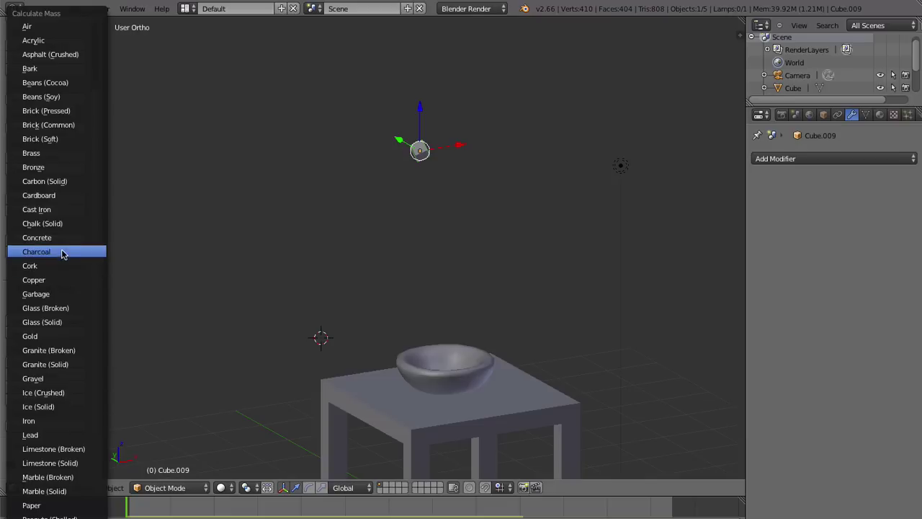
click(63, 168)
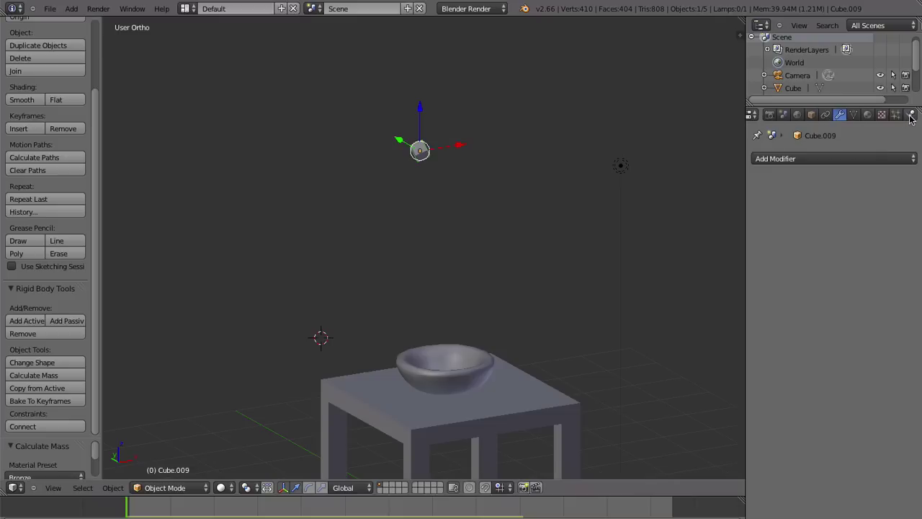
click(911, 115)
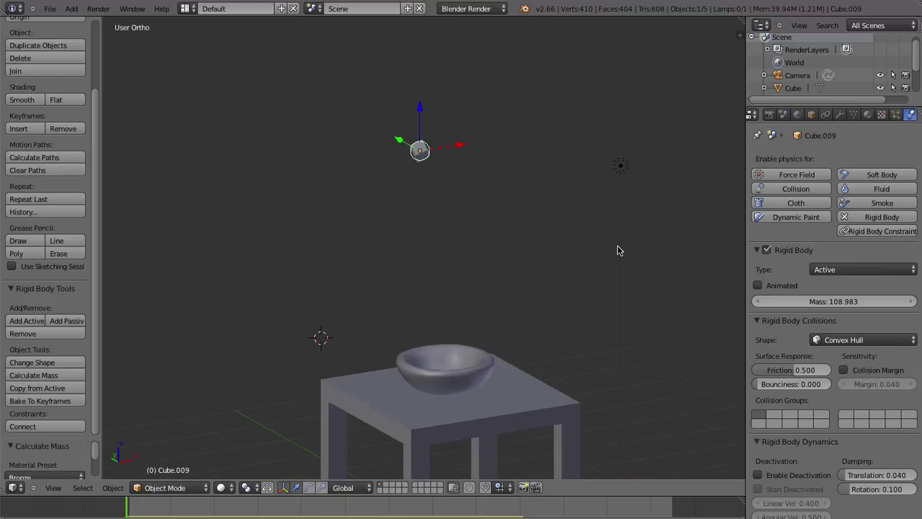
- In front view, make two cube copies above the bowl and select all three
key(KP_1)
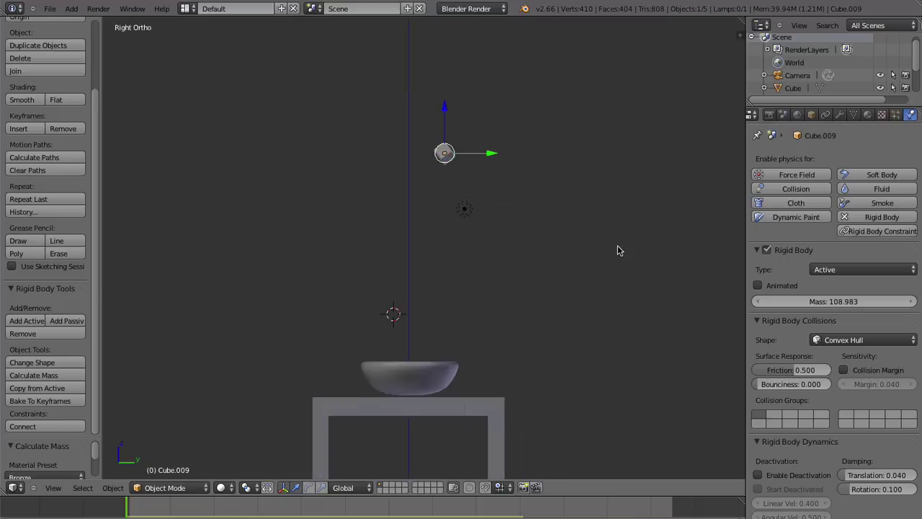
key(shift+d)
click(468, 307)
key(shift+d)
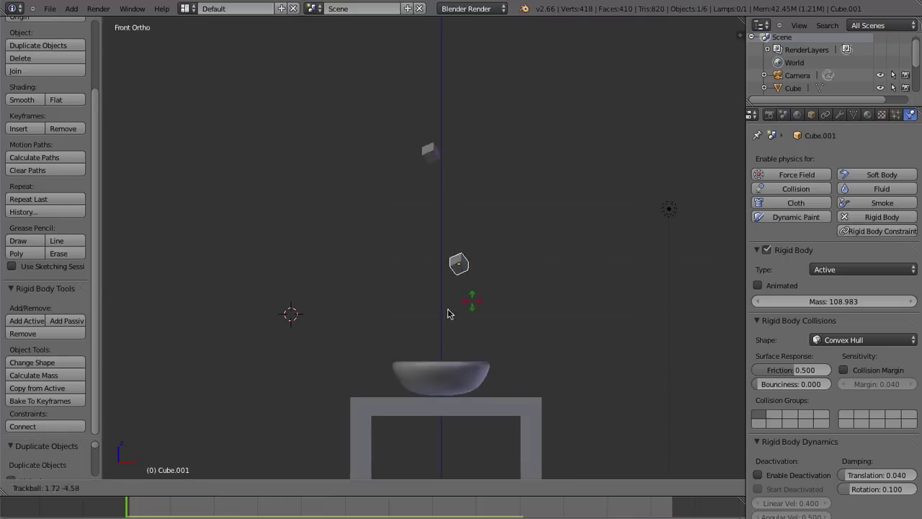
click(364, 272)
key(b)
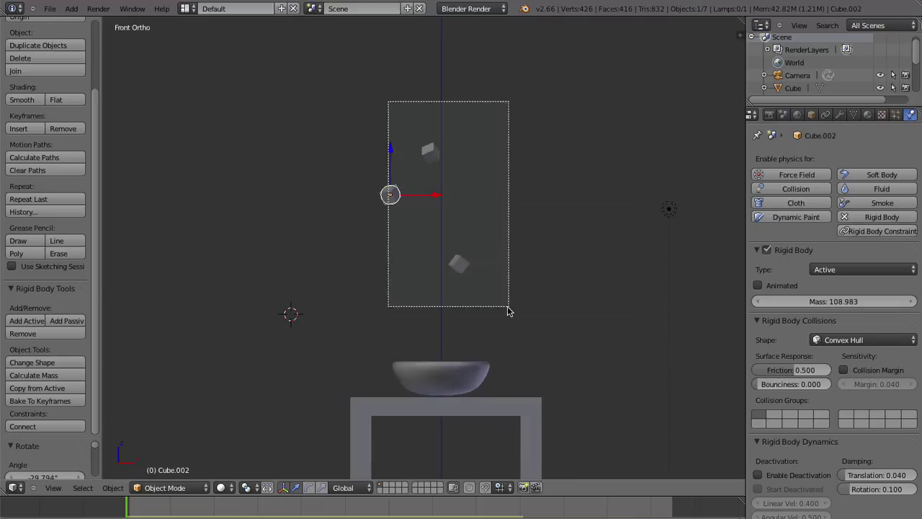
drag(387, 99, 508, 309)
- Duplicate the three cubes several more times with random tumbled rotations
key(shift+d)
key(r)
key(r)
click(432, 266)
key(shift+d)
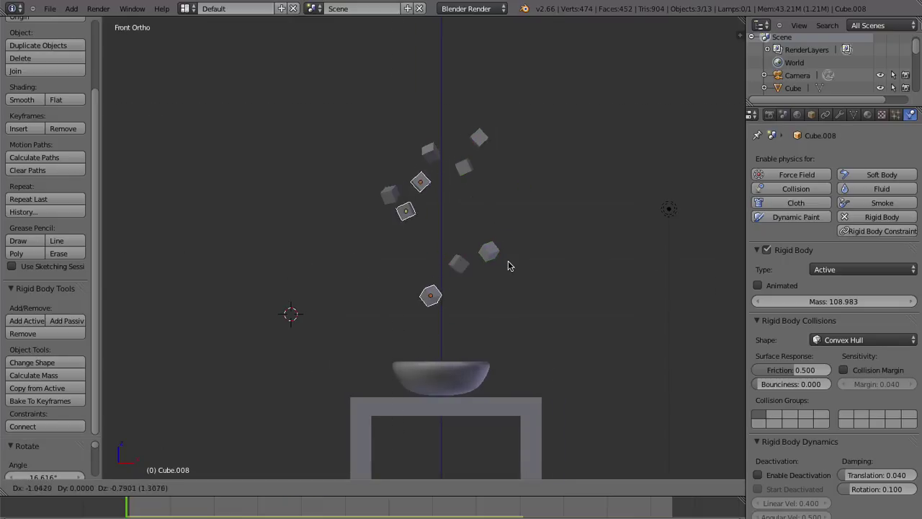
key(r)
click(497, 209)
key(r)
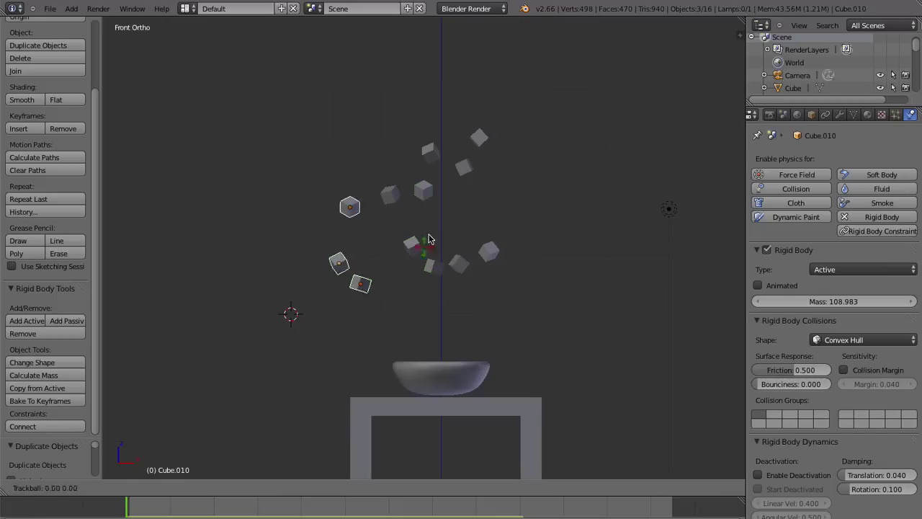
click(458, 319)
key(shift+d)
click(458, 319)
- Play the simulation, watch the heavy cubes knock the bowl, then rewind to frame 0
middle_drag(456, 321, 456, 293)
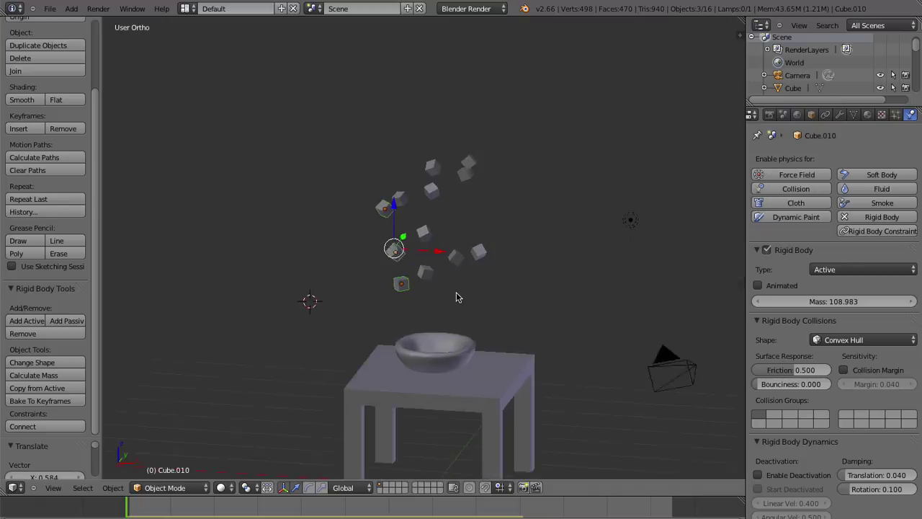
key(alt+a)
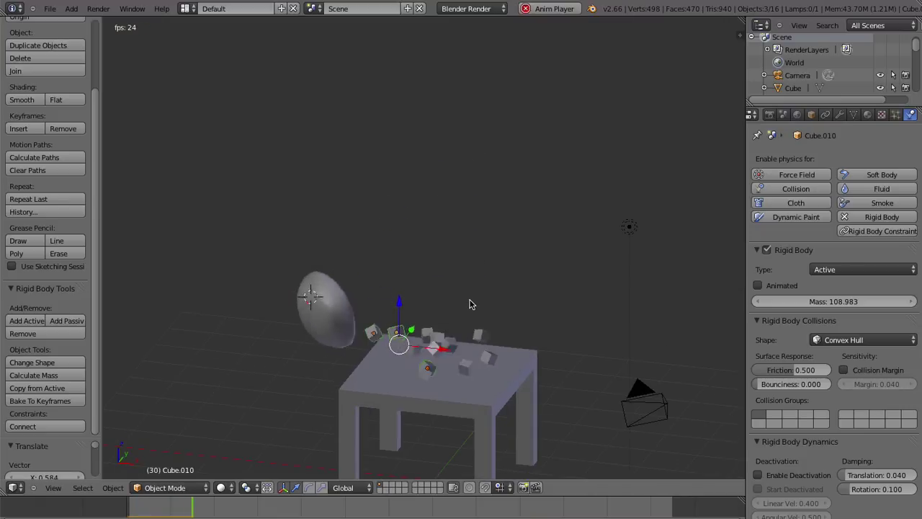
scroll(438, 354, down, 2)
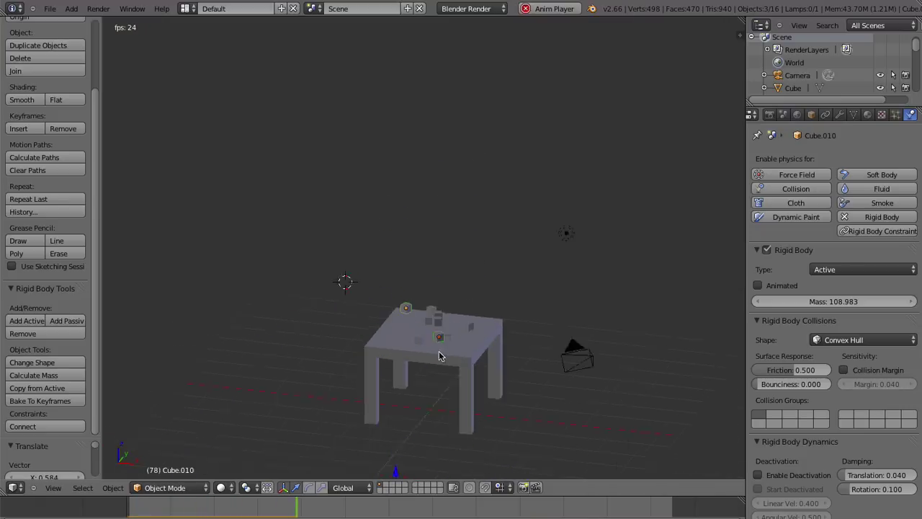
middle_drag(465, 319, 510, 293)
scroll(455, 354, up, 5)
mouse_move(455, 353)
middle_down()
mouse_move(503, 243)
mouse_move(467, 377)
mouse_move(488, 229)
mouse_move(308, 353)
middle_up()
key(alt+a)
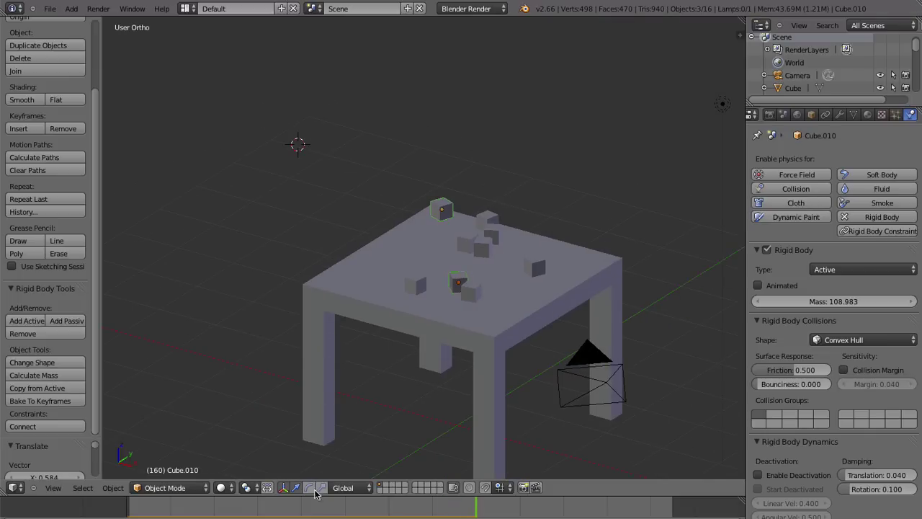
key(shift+Left)
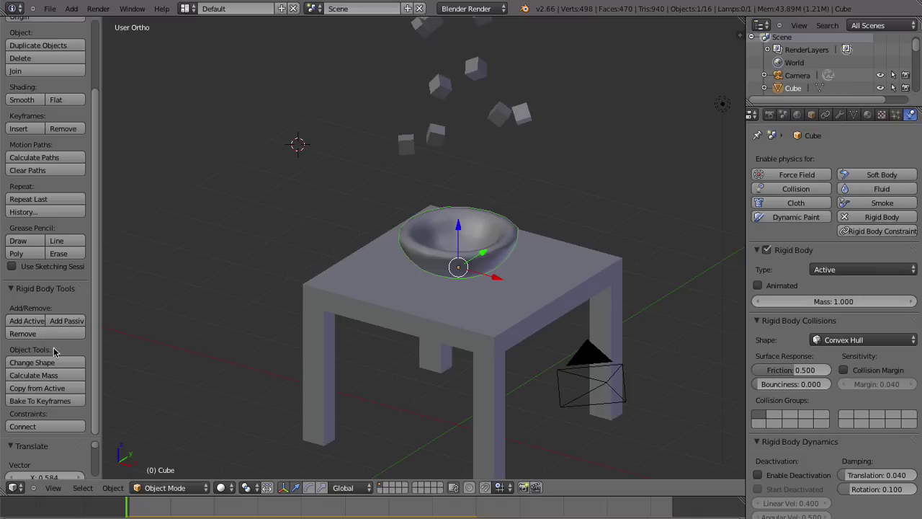
- After a test playback, set the bowl's mass from the Iron preset to 14615.476
key(alt+a)
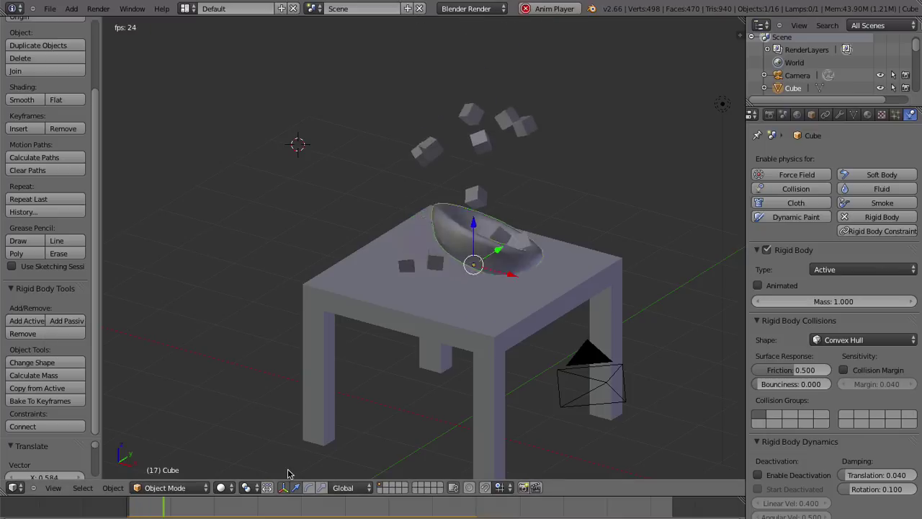
key(alt+a)
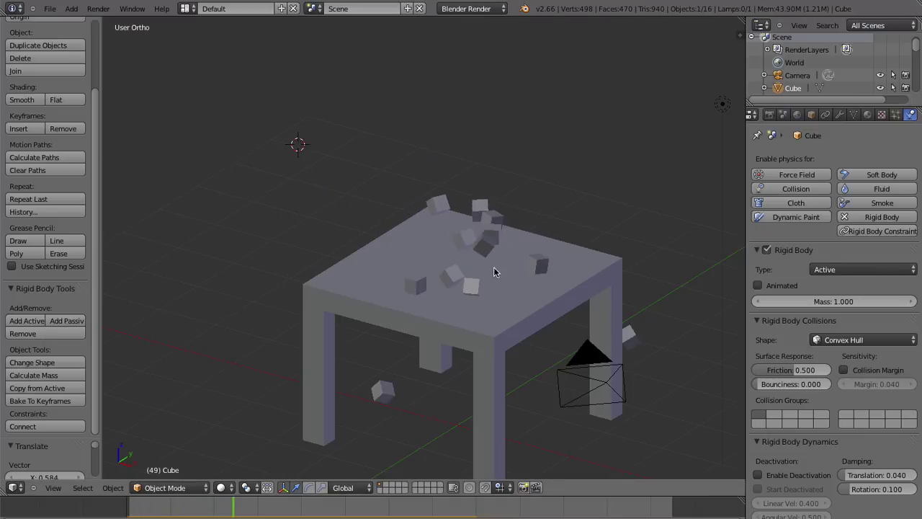
key(shift+Left)
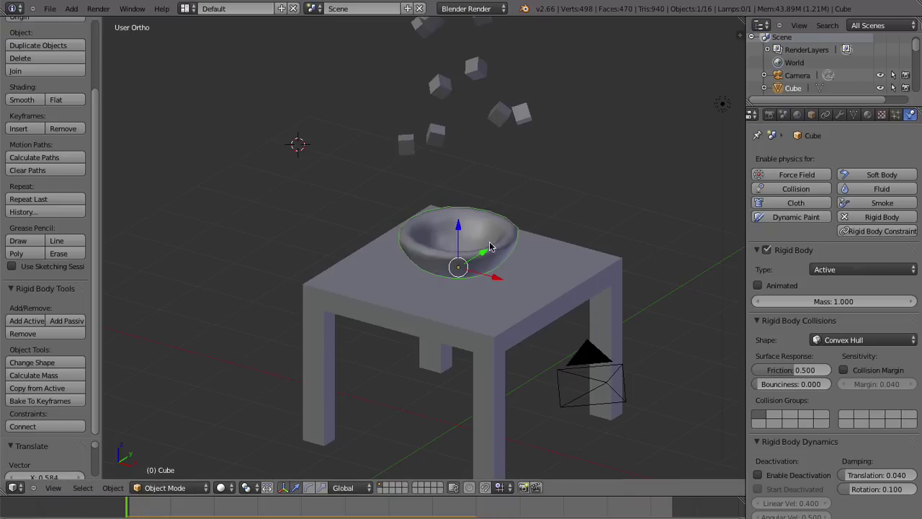
click(47, 374)
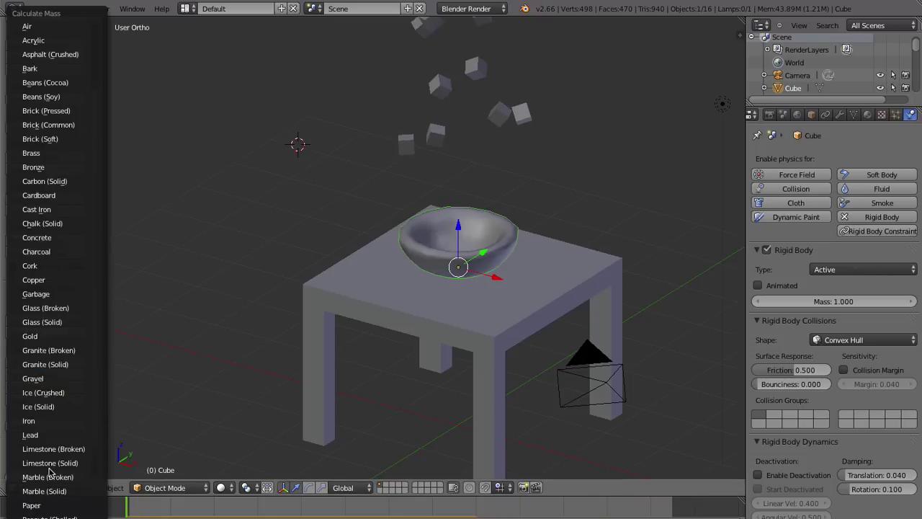
click(45, 425)
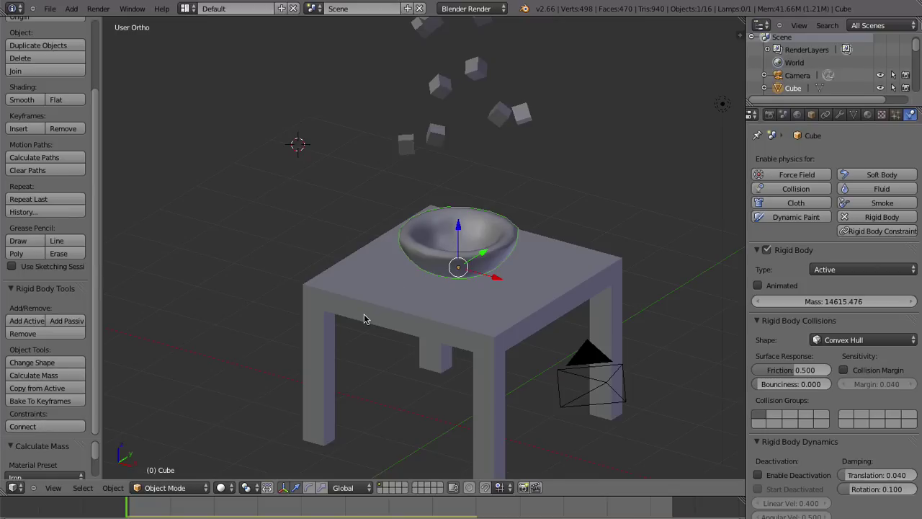
- Replay the simulation to confirm the bowl stays put, then rewind to the start
key(alt+a)
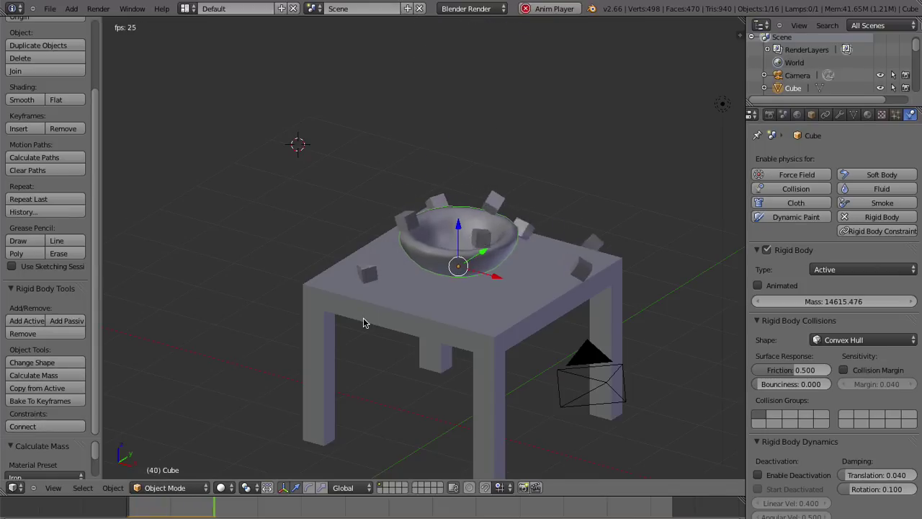
mouse_move(364, 322)
middle_down()
mouse_move(411, 344)
mouse_move(396, 345)
mouse_move(515, 320)
mouse_move(387, 349)
mouse_move(416, 346)
middle_up()
scroll(546, 323, up, 3)
mouse_move(546, 323)
middle_down()
mouse_move(584, 301)
mouse_move(427, 344)
mouse_move(441, 430)
middle_up()
scroll(584, 301, down, 3)
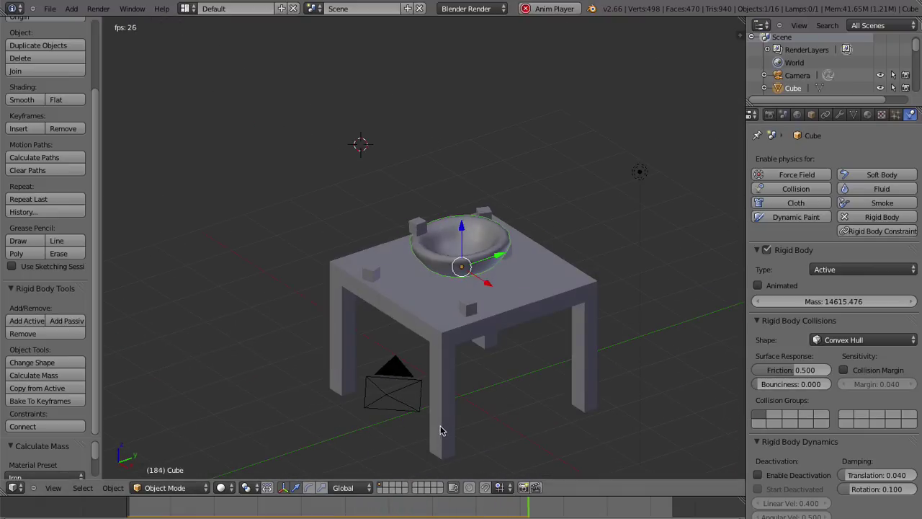
key(alt+a)
key(shift+Left)
scroll(554, 241, up, 2)
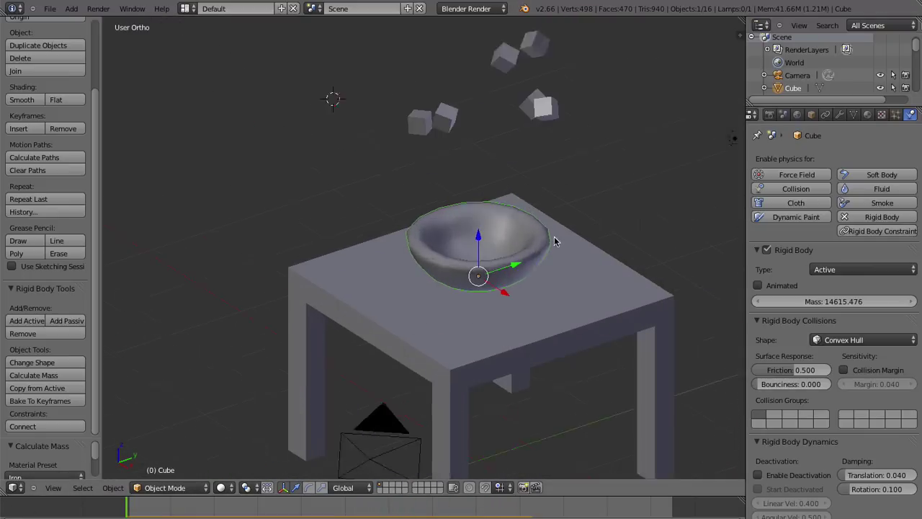
middle_drag(555, 241, 309, 332)
click(64, 364)
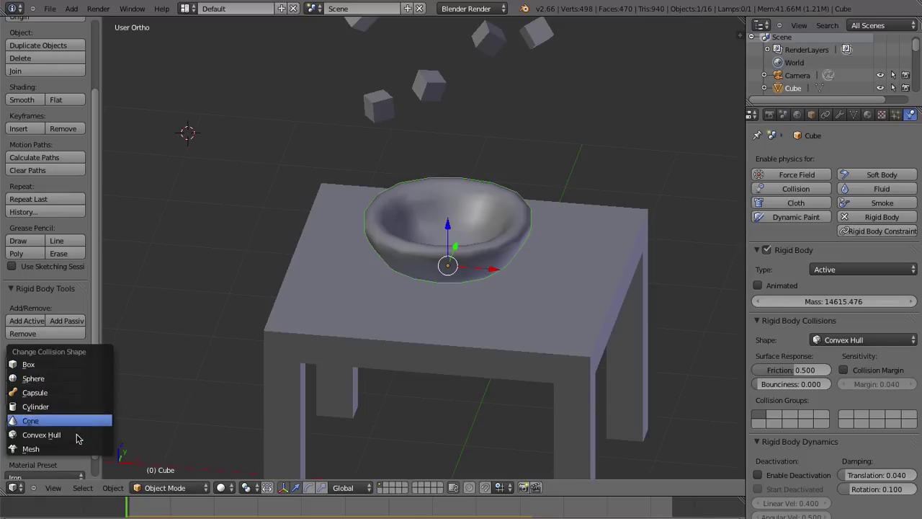
- Keep Convex Hull for now, inspect the bowl, and reselect it after checking the table
click(54, 439)
scroll(416, 204, up, 3)
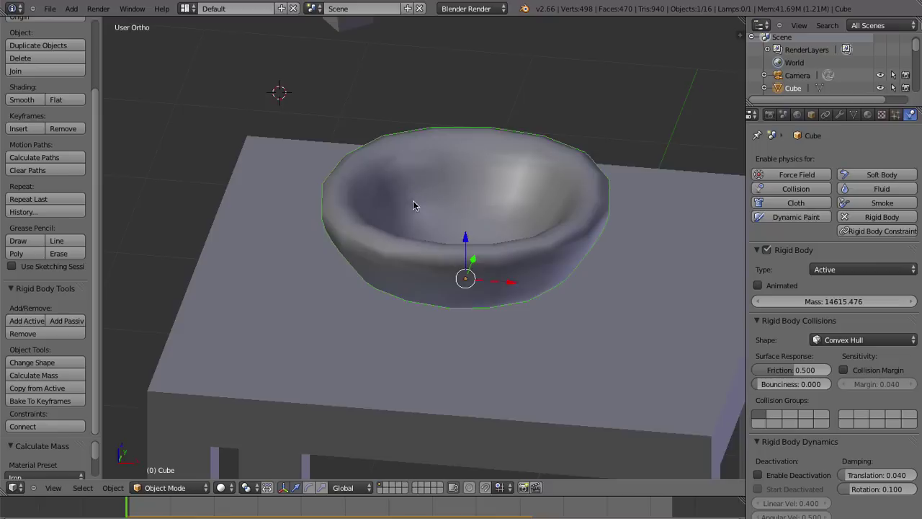
mouse_move(415, 203)
middle_down()
mouse_move(436, 194)
mouse_move(386, 283)
mouse_move(428, 242)
mouse_move(428, 274)
middle_up()
scroll(387, 282, down, 5)
scroll(386, 285, up, 3)
scroll(383, 286, up, 2)
scroll(381, 287, down, 1)
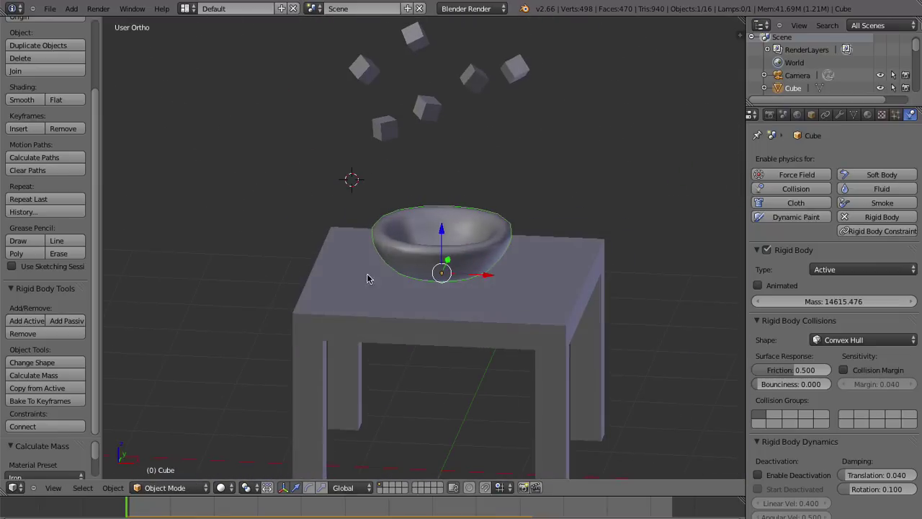
right_click(374, 243)
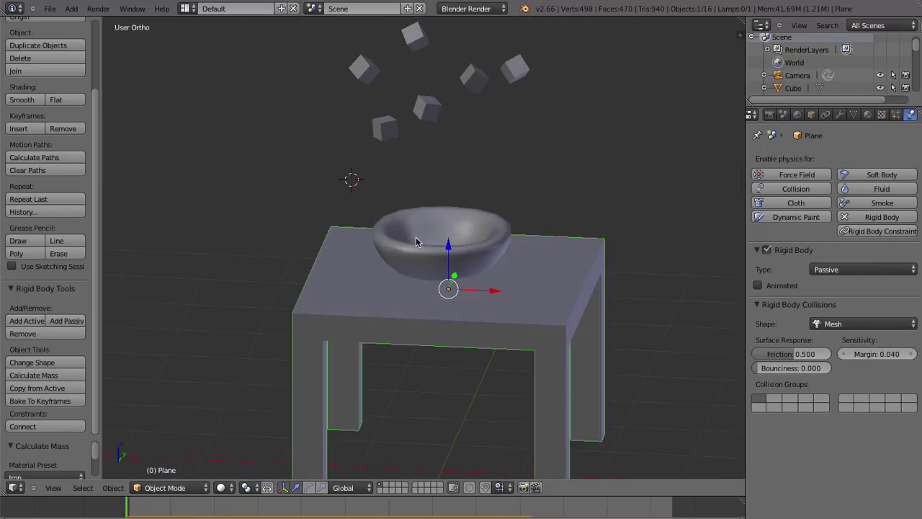
right_click(415, 241)
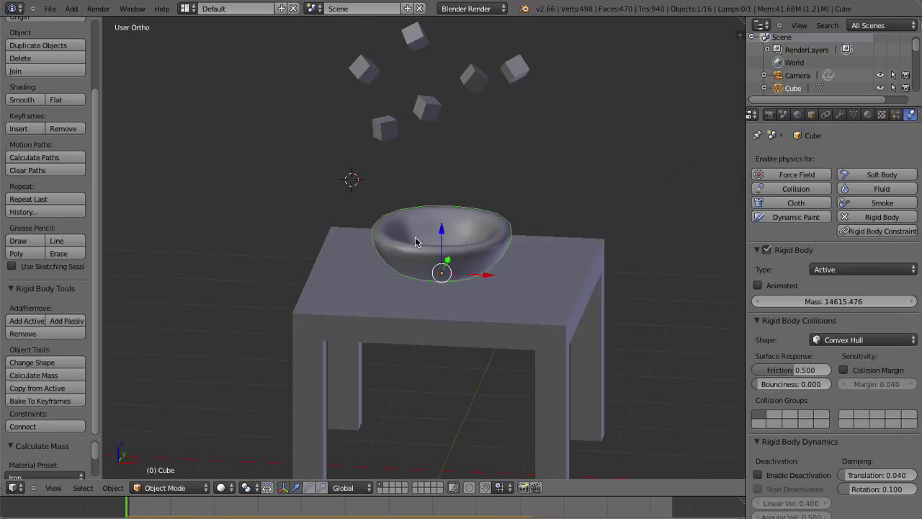
- Switch the bowl's collision shape to Box, play the fall, and rewind to frame 0
click(32, 363)
click(32, 365)
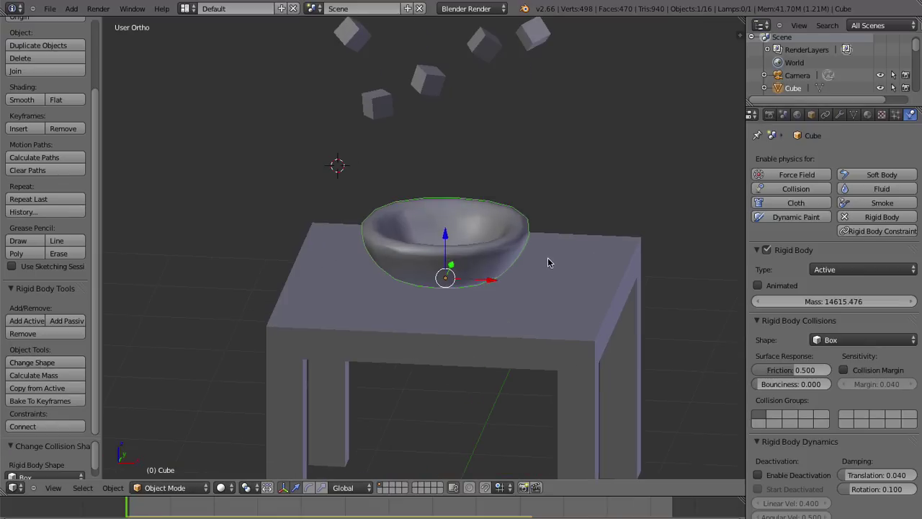
middle_drag(548, 257, 552, 318)
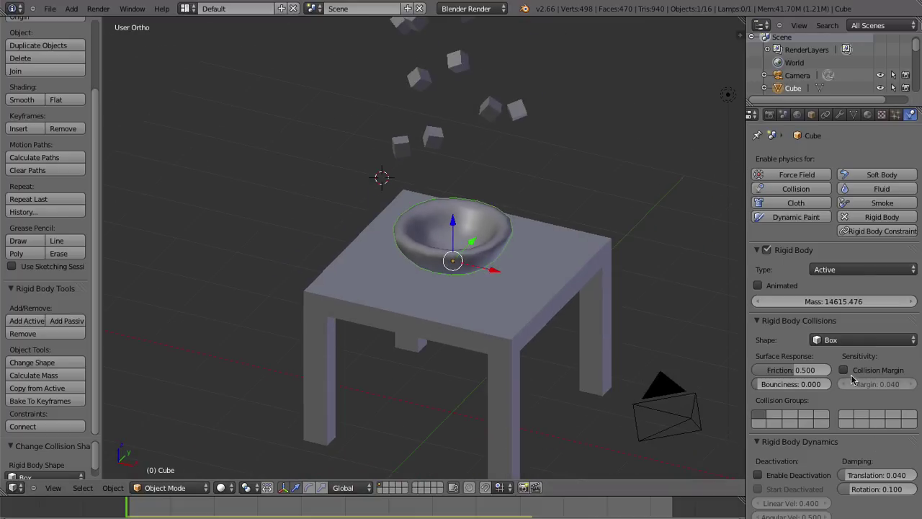
key(alt+a)
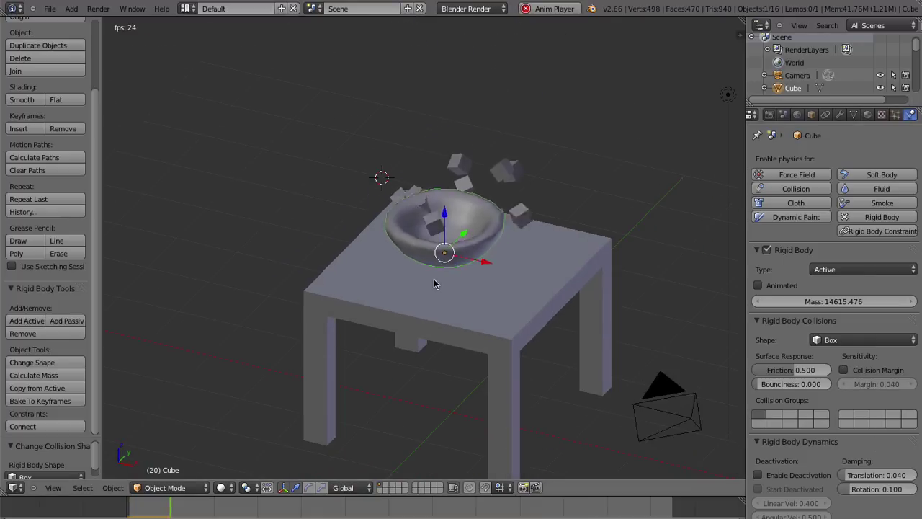
mouse_move(418, 284)
middle_down()
mouse_move(446, 249)
mouse_move(492, 281)
mouse_move(504, 259)
middle_up()
scroll(508, 284, up, 2)
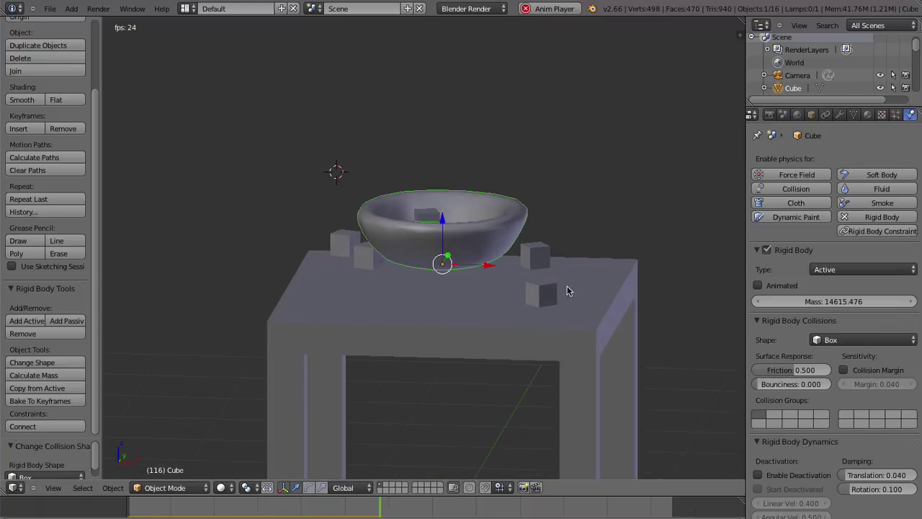
key(alt+a)
key(shift+Left)
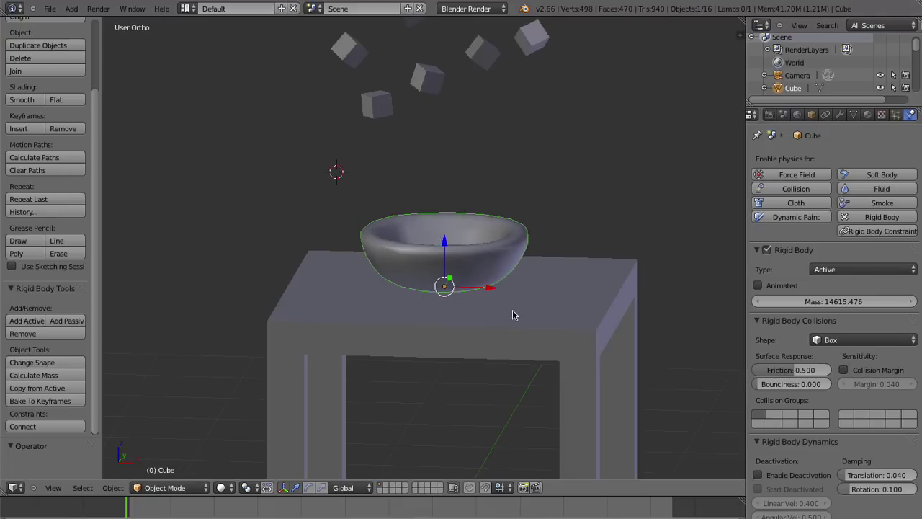
scroll(468, 306, down, 1)
scroll(366, 299, down, 1)
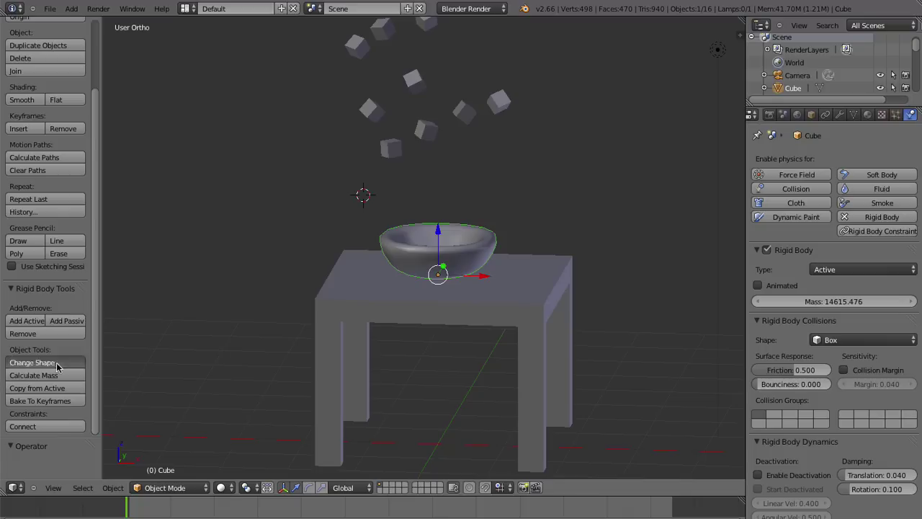
- Set the bowl's rigid-body collision shape back to Convex Hull and select a cube
click(60, 364)
click(71, 435)
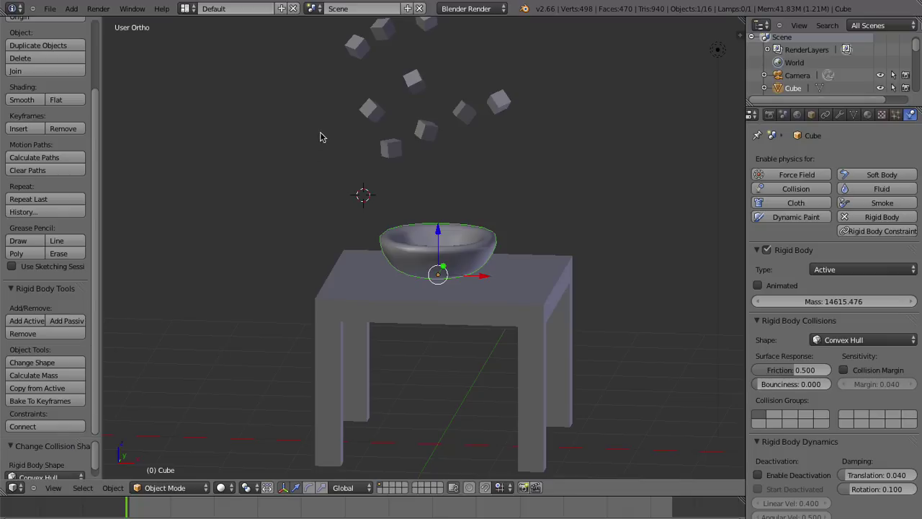
key(a)
right_click(398, 147)
- Orbit and zoom to a low view of the table and reselect the bowl
mouse_move(400, 152)
middle_down()
mouse_move(411, 209)
mouse_move(367, 196)
middle_up()
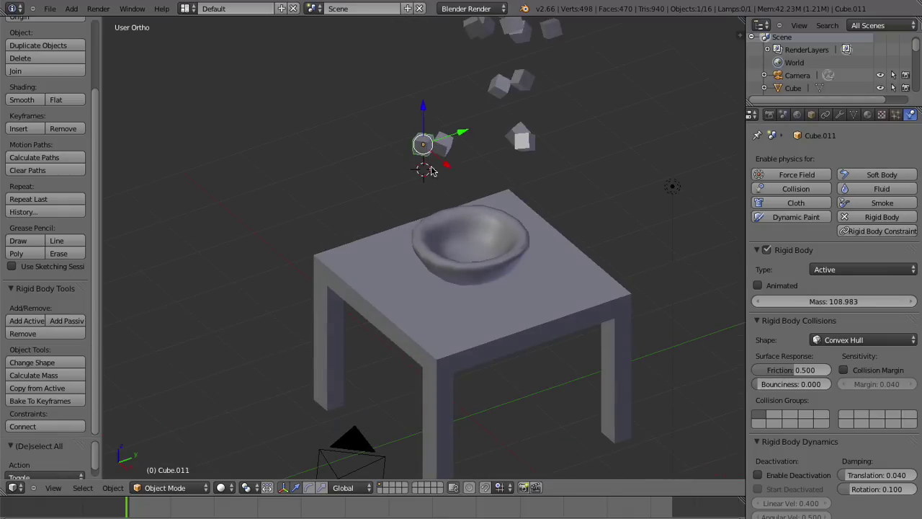
mouse_move(415, 146)
middle_down()
mouse_move(412, 214)
mouse_move(406, 199)
mouse_move(439, 157)
mouse_move(490, 233)
middle_up()
right_click(435, 244)
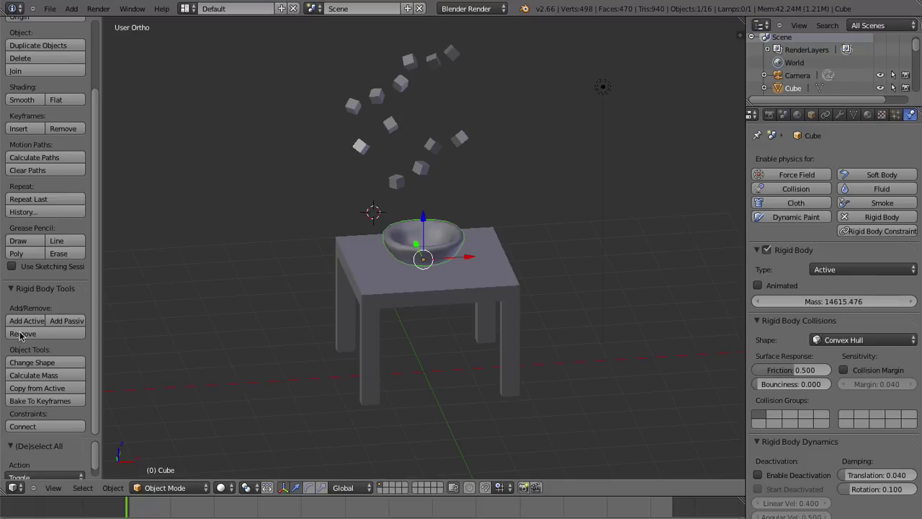
scroll(422, 261, up, 3)
mouse_move(531, 263)
middle_down()
mouse_move(456, 225)
mouse_move(439, 298)
mouse_move(387, 304)
middle_up()
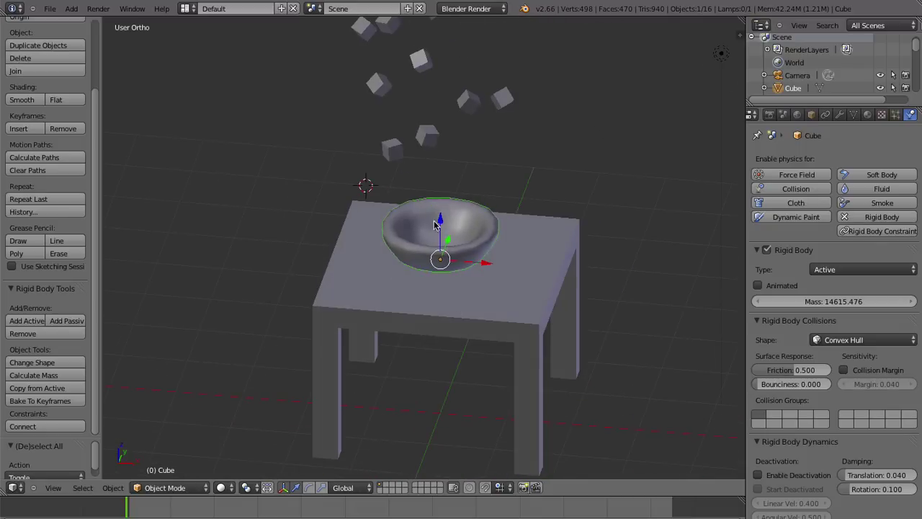
scroll(435, 225, down, 5)
scroll(322, 249, up, 4)
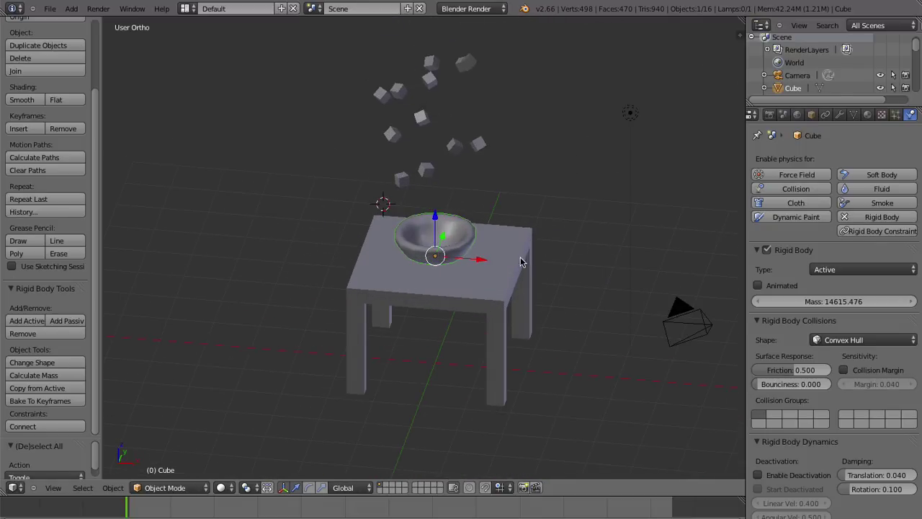
scroll(482, 311, up, 1)
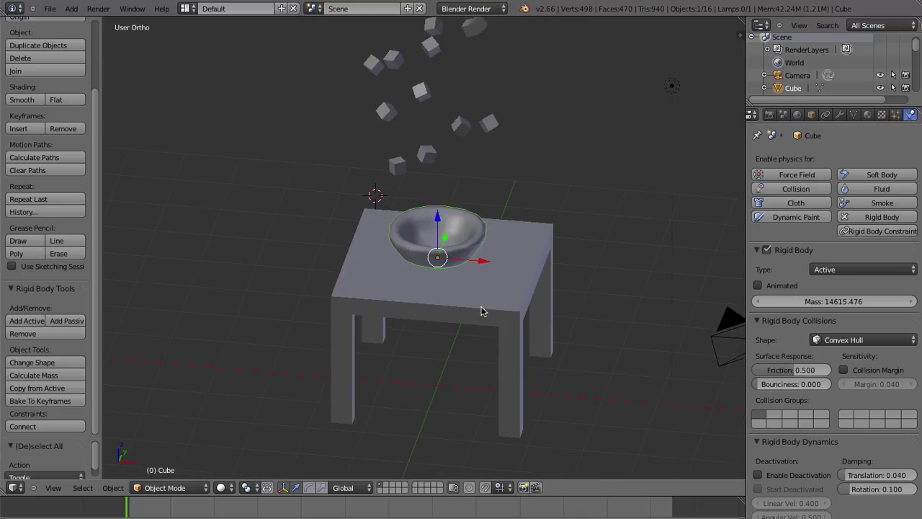
scroll(445, 299, down, 3)
mouse_move(495, 292)
middle_down()
mouse_move(354, 272)
mouse_move(528, 288)
middle_up()
scroll(528, 288, up, 2)
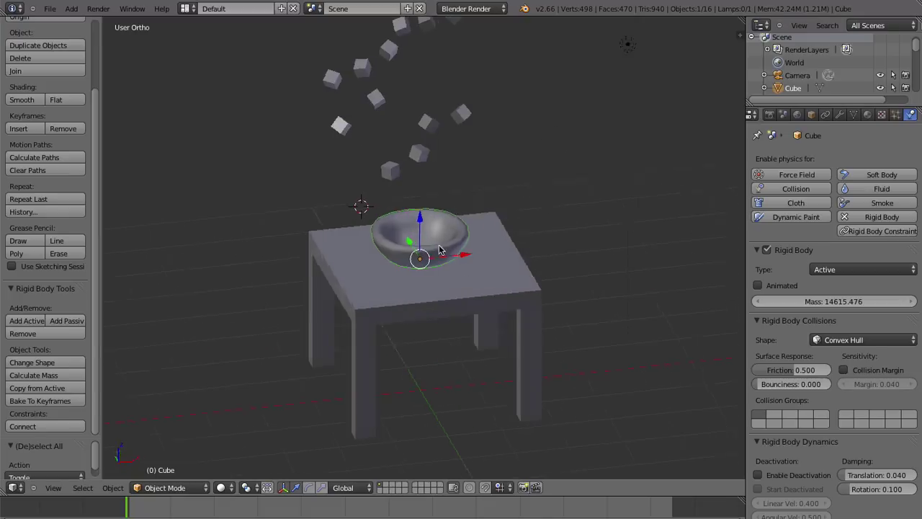
middle_drag(460, 265, 425, 252)
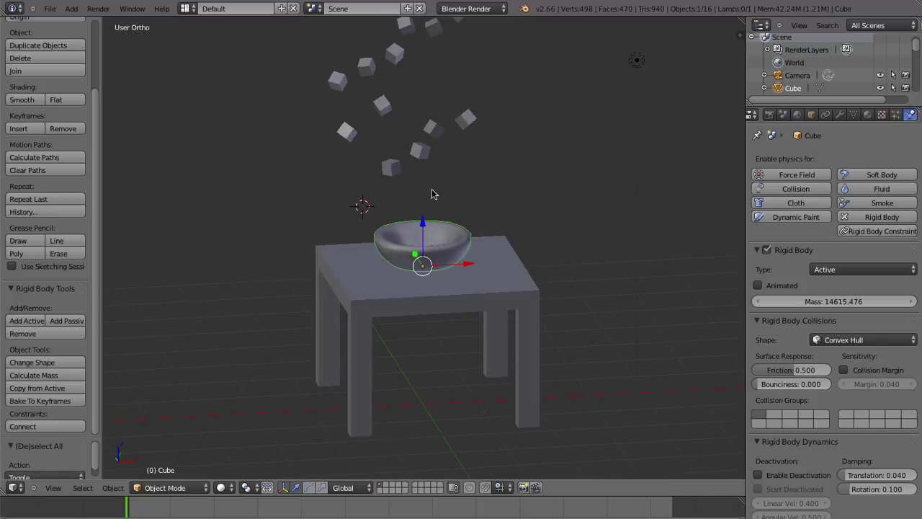
- Move the bowl back to the table centre and replay the cube-drop simulation
key(alt+a)
key(g)
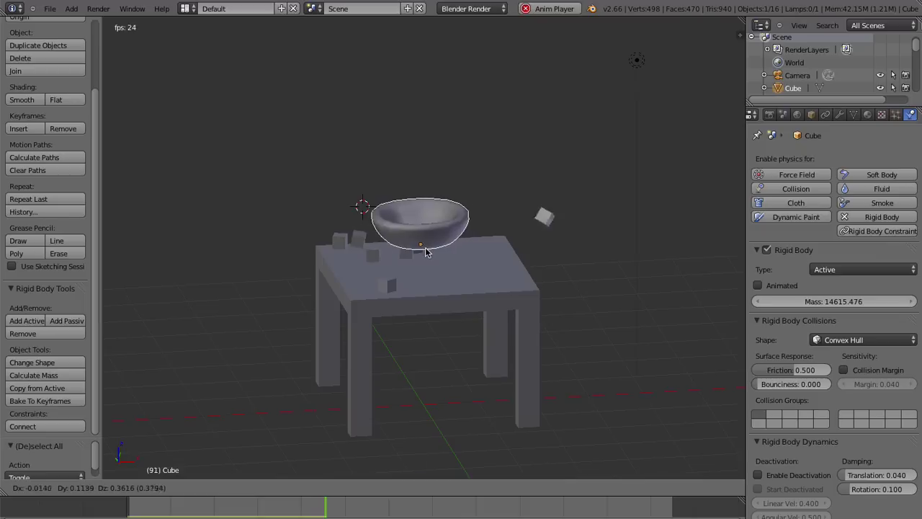
click(407, 283)
key(g)
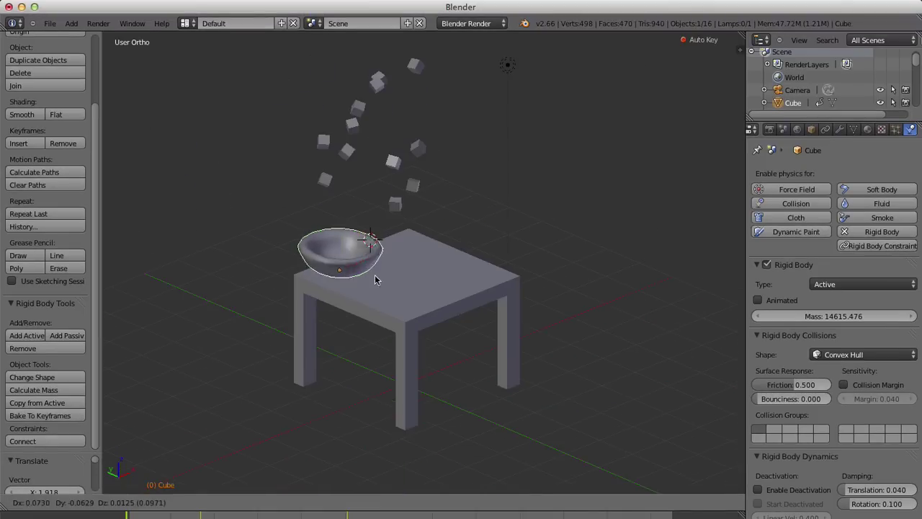
click(434, 292)
middle_drag(432, 294, 502, 314)
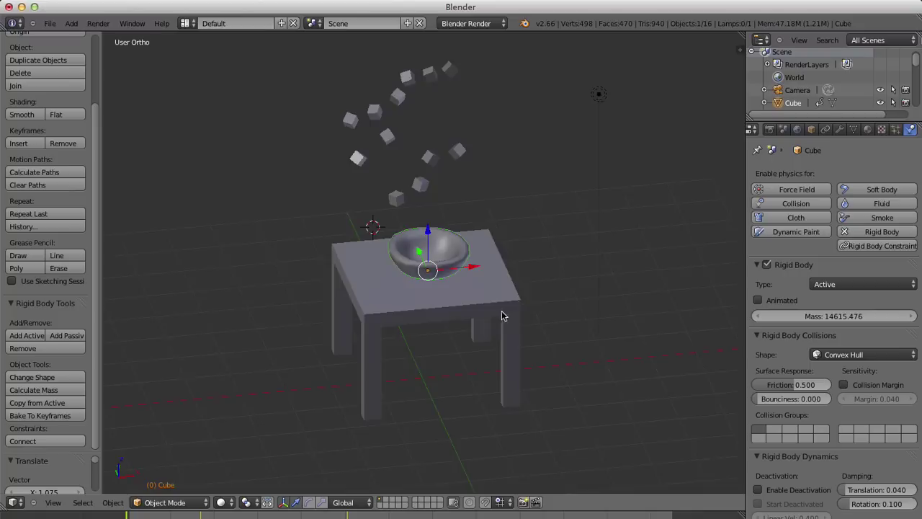
key(alt+a)
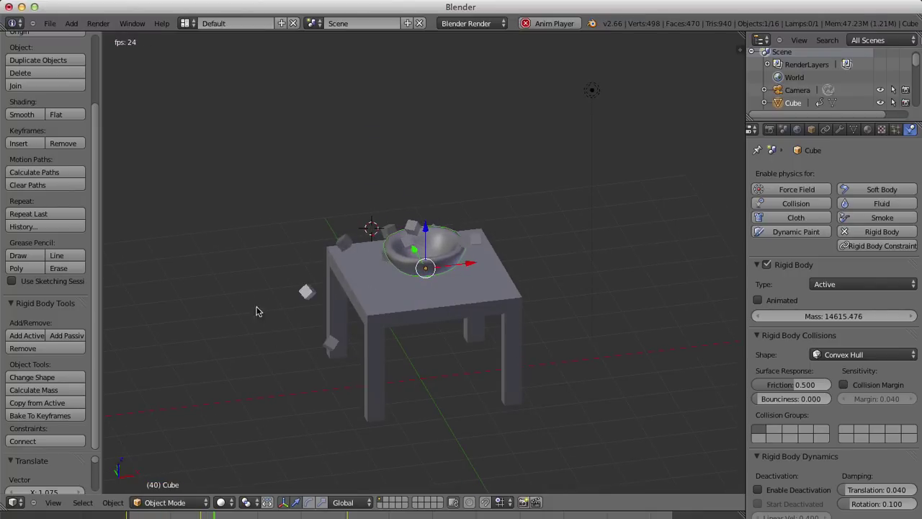
key(alt+a)
- Bake frames 1–250 to keyframes and play the baked animation
click(36, 415)
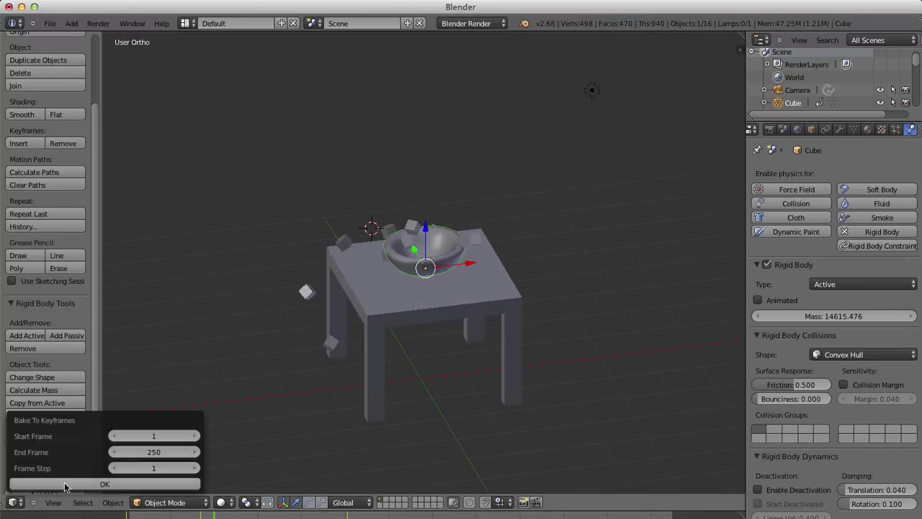
click(104, 484)
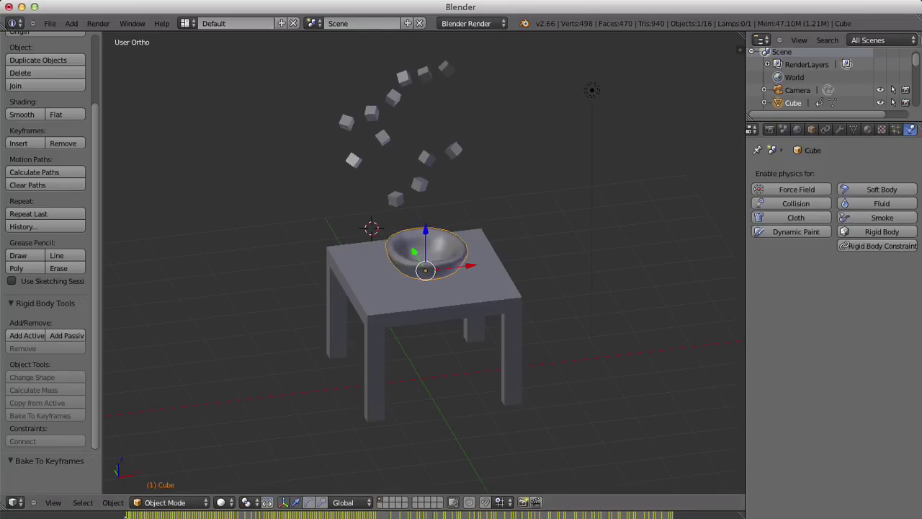
key(alt+a)
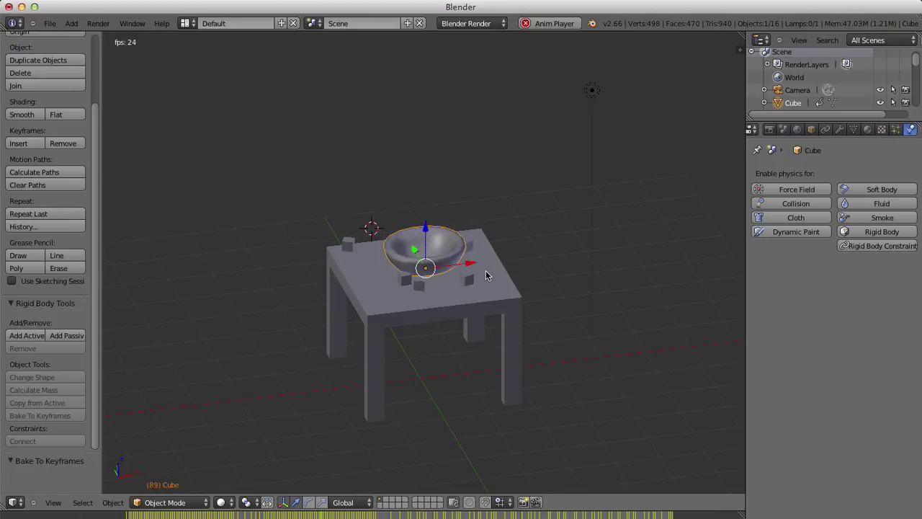
middle_drag(486, 270, 356, 237)
key(alt+a)
- Switch to front orthographic view and undo the keyframe bake
scroll(445, 265, up, 3)
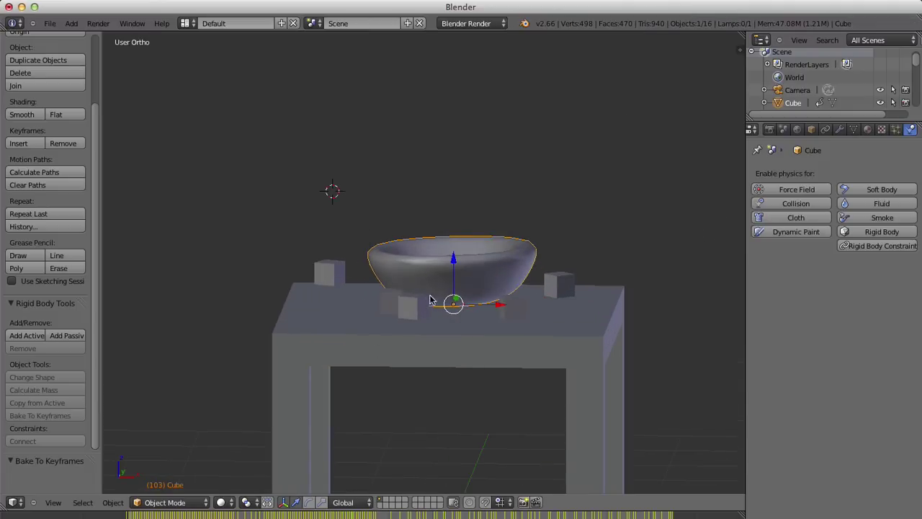
key(KP_1)
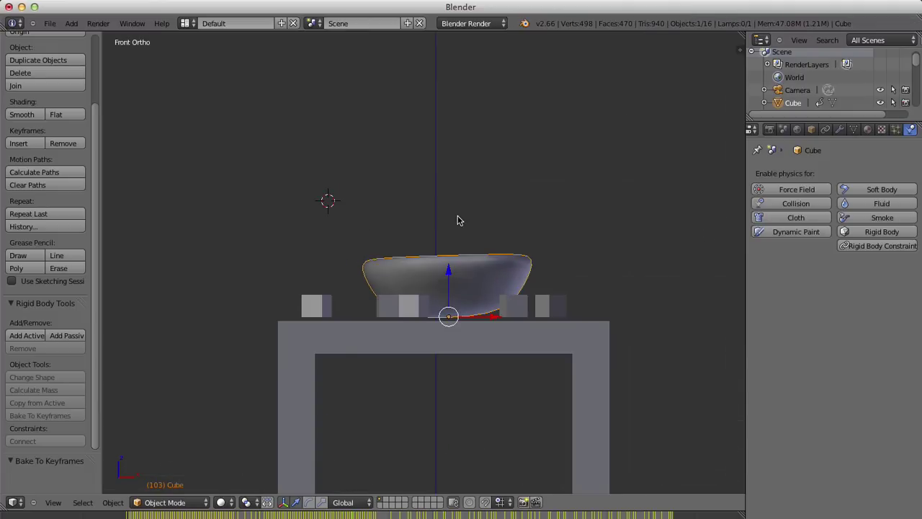
key(ctrl+z)
scroll(427, 250, down, 1)
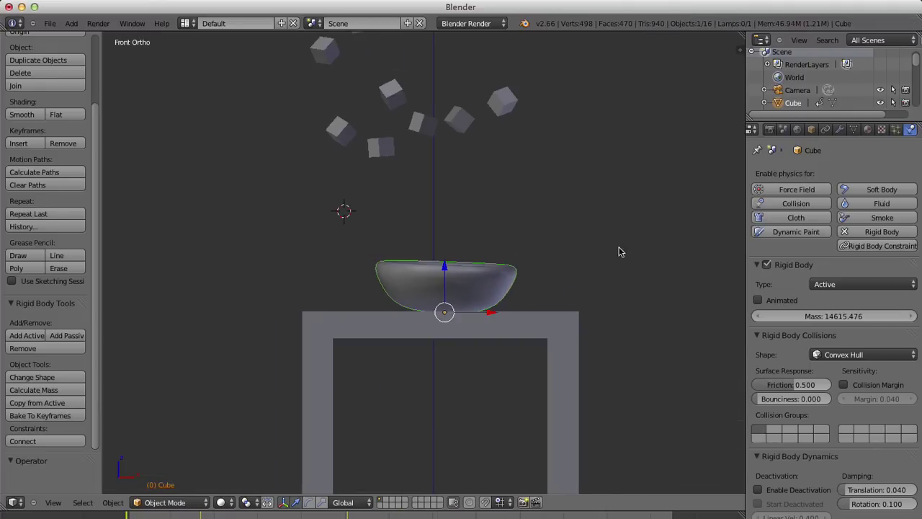
- Box-select the cubes with the bowl, check the fall, bake to keyframes, and rewind to frame 1
scroll(536, 324, down, 3)
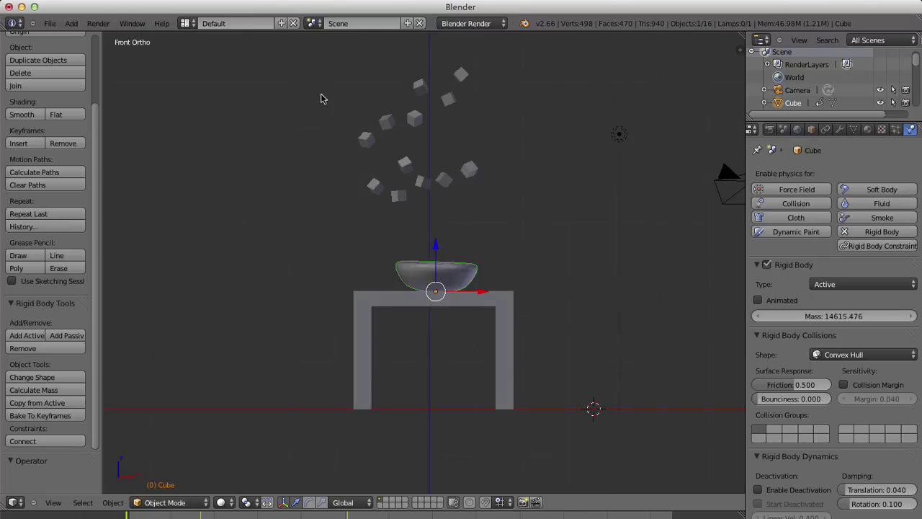
drag(281, 58, 454, 149)
middle_drag(537, 304, 489, 294)
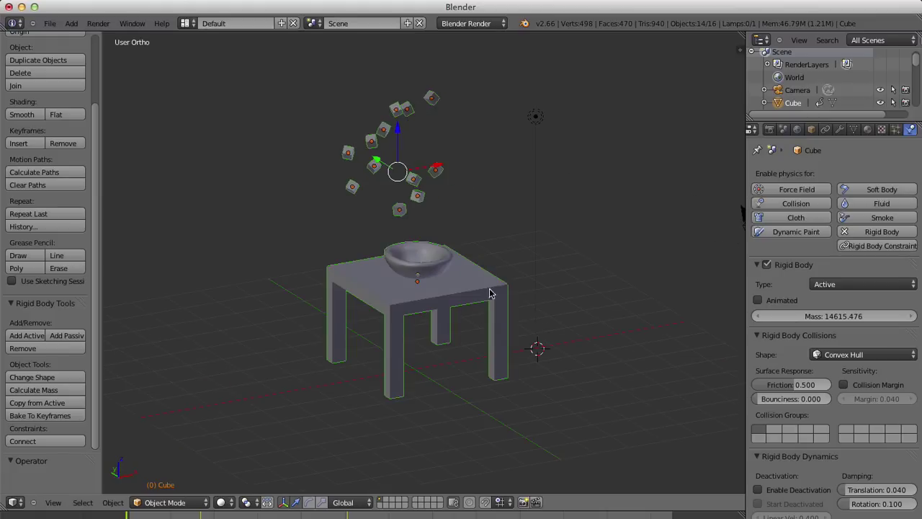
click(129, 514)
key(alt+a)
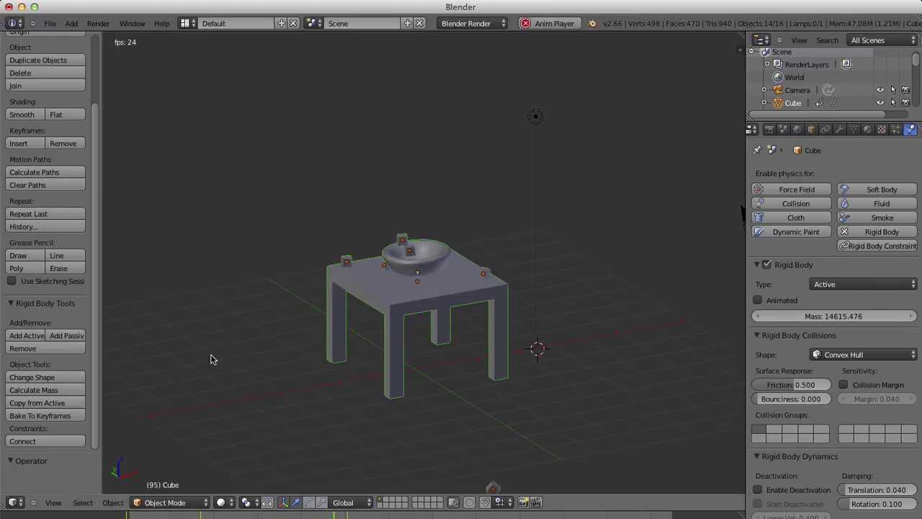
key(alt+a)
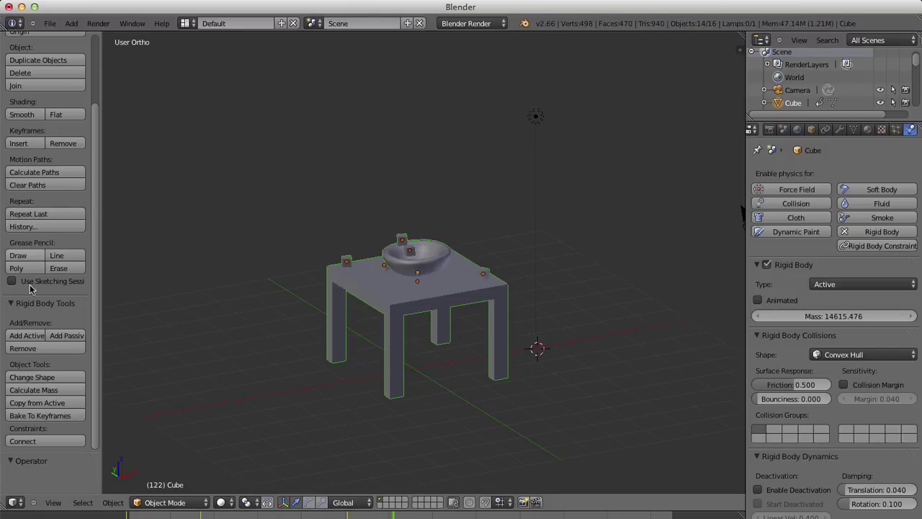
click(43, 416)
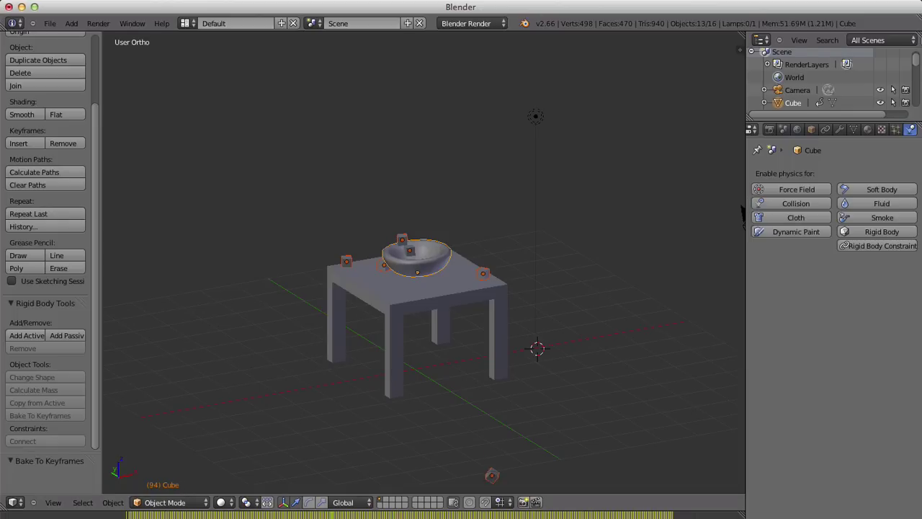
mouse_move(302, 514)
mouse_down()
mouse_move(104, 511)
mouse_move(339, 510)
mouse_move(275, 510)
mouse_up()
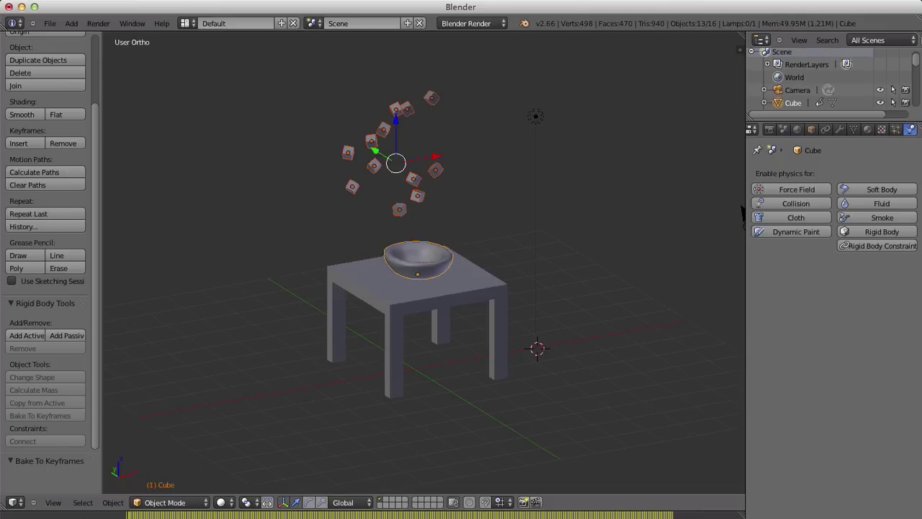
- Deselect everything, rewind to the start and play the baked animation
key(Tab)
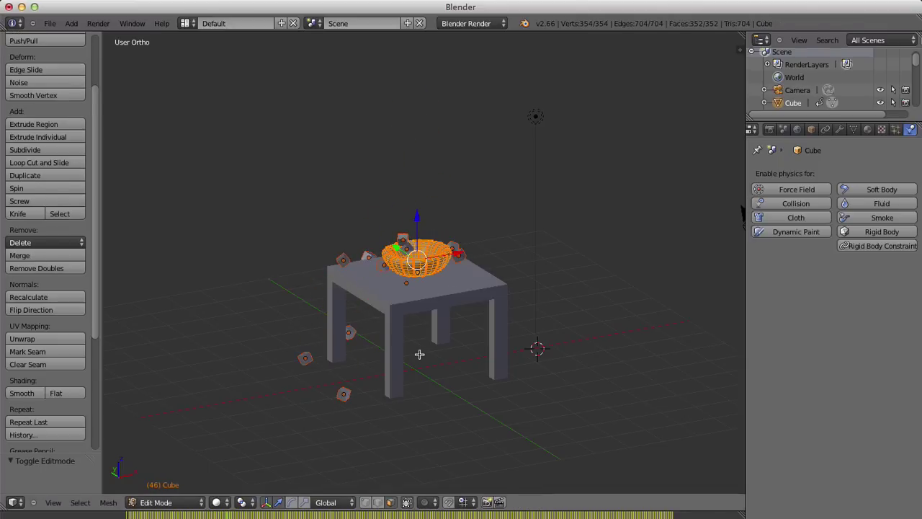
key(Tab)
key(a)
mouse_move(422, 354)
middle_down()
mouse_move(439, 386)
mouse_move(632, 361)
mouse_move(422, 373)
mouse_move(589, 359)
mouse_move(391, 334)
middle_up()
scroll(617, 344, up, 3)
scroll(613, 343, up, 2)
scroll(590, 369, up, 2)
scroll(391, 334, down, 2)
scroll(391, 334, down, 2)
key(shift+Left)
key(alt+a)
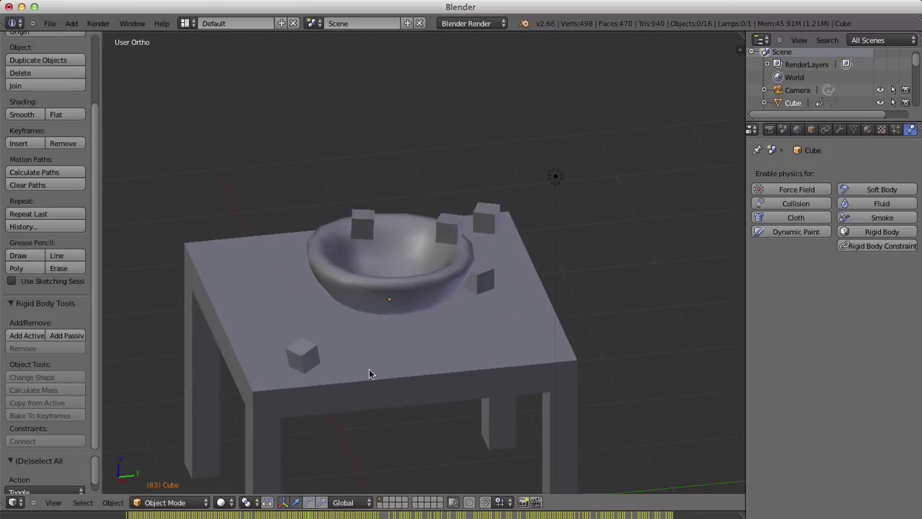
- Select the bowl and inspect it from a low side view and from above
mouse_move(370, 373)
middle_down()
mouse_move(431, 336)
mouse_move(510, 310)
middle_up()
right_click(454, 271)
scroll(442, 322, down, 3)
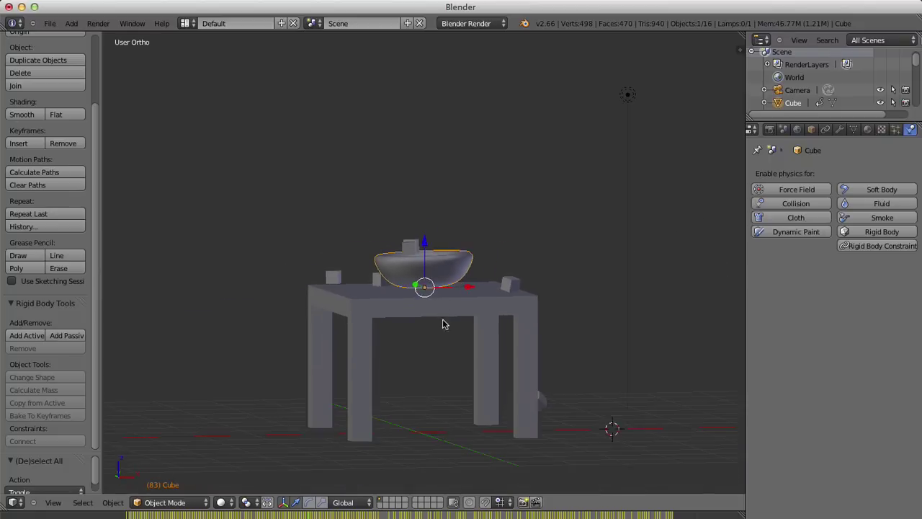
scroll(447, 335, down, 4)
scroll(449, 335, up, 4)
mouse_move(432, 339)
middle_down()
mouse_move(356, 325)
mouse_move(364, 231)
middle_up()
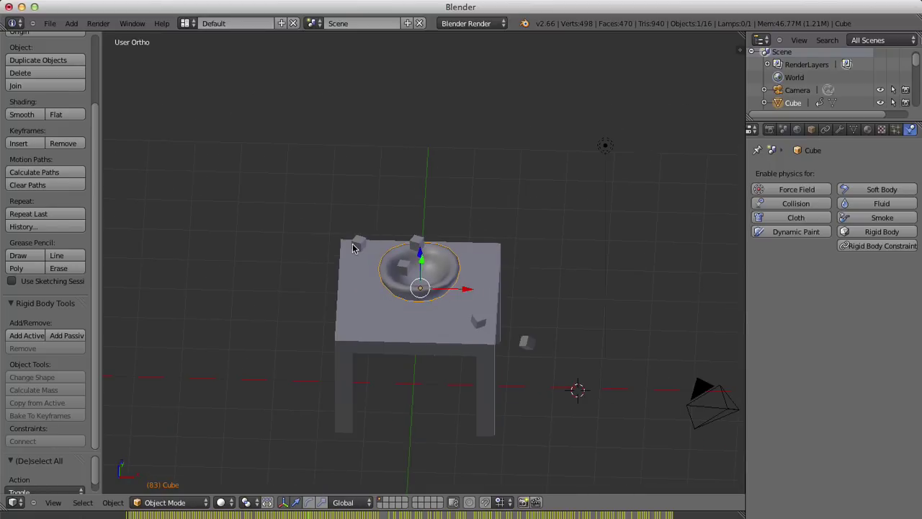
scroll(391, 274, up, 3)
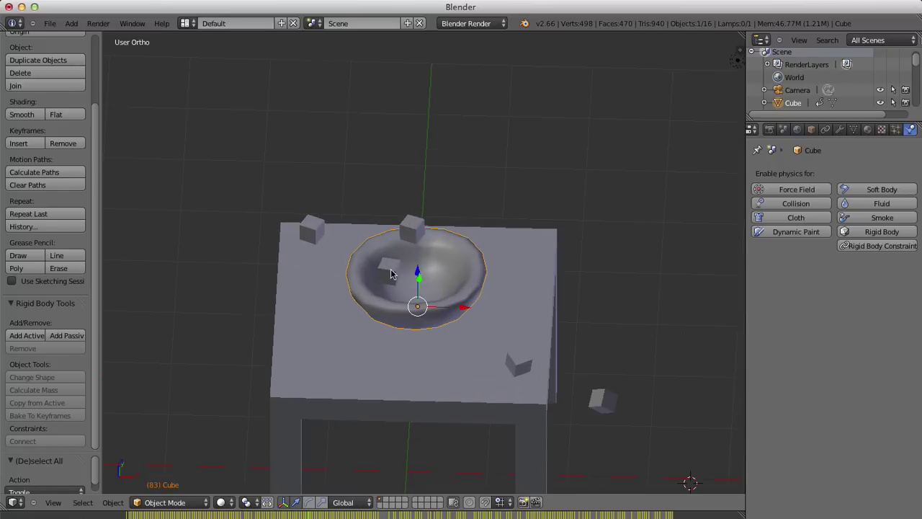
scroll(387, 279, down, 2)
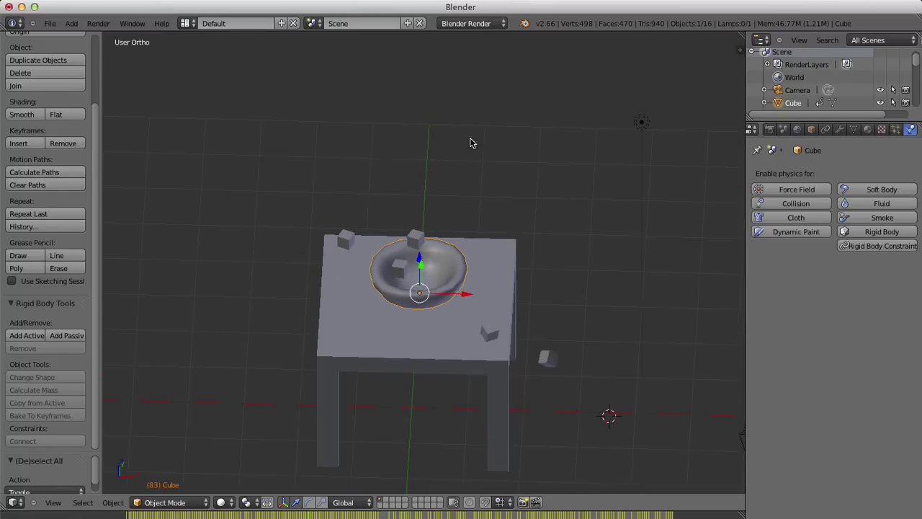
scroll(624, 128, down, 4)
- Orbit and zoom around the table to view the settled cubes from other angles
middle_drag(551, 263, 448, 226)
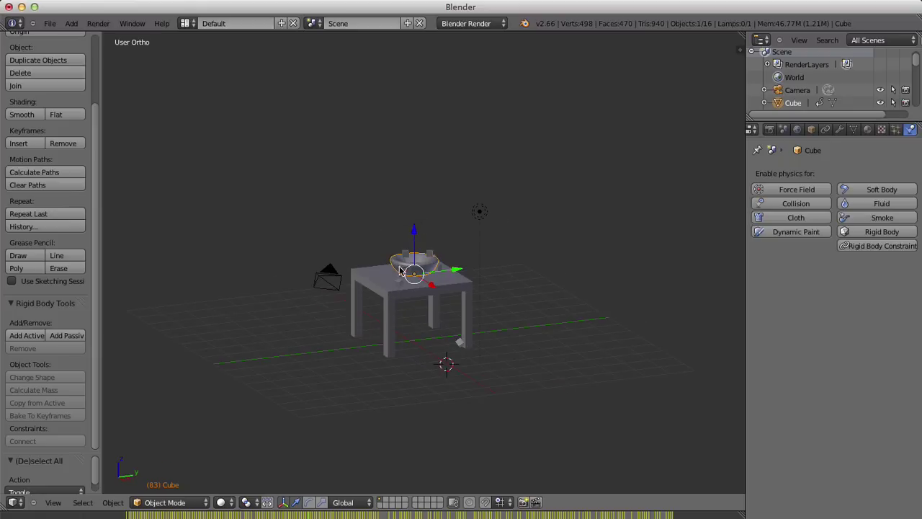
scroll(403, 271, up, 1)
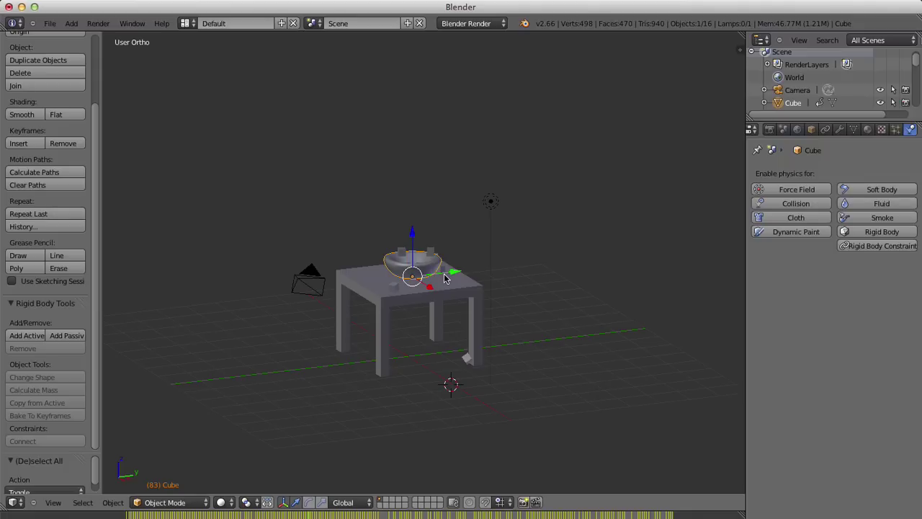
scroll(389, 338, up, 1)
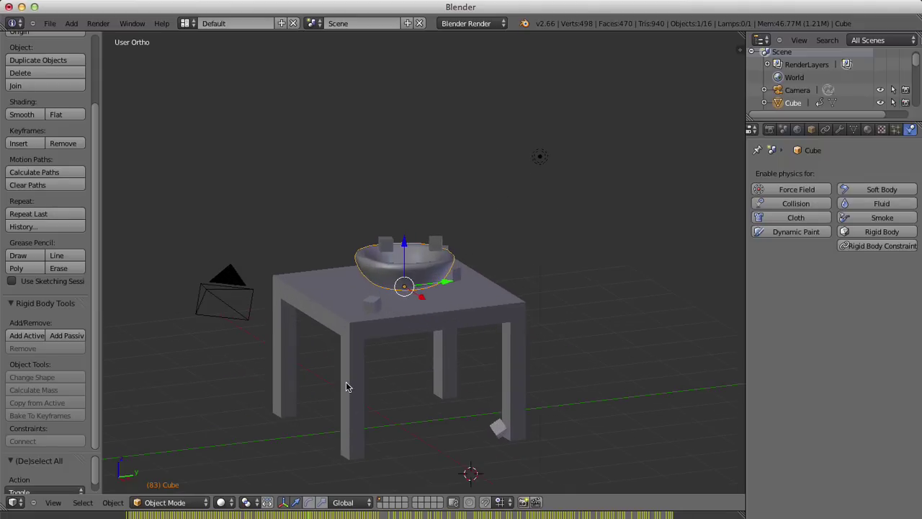
mouse_move(472, 295)
middle_down()
mouse_move(334, 358)
mouse_move(391, 389)
middle_up()
scroll(432, 374, down, 4)
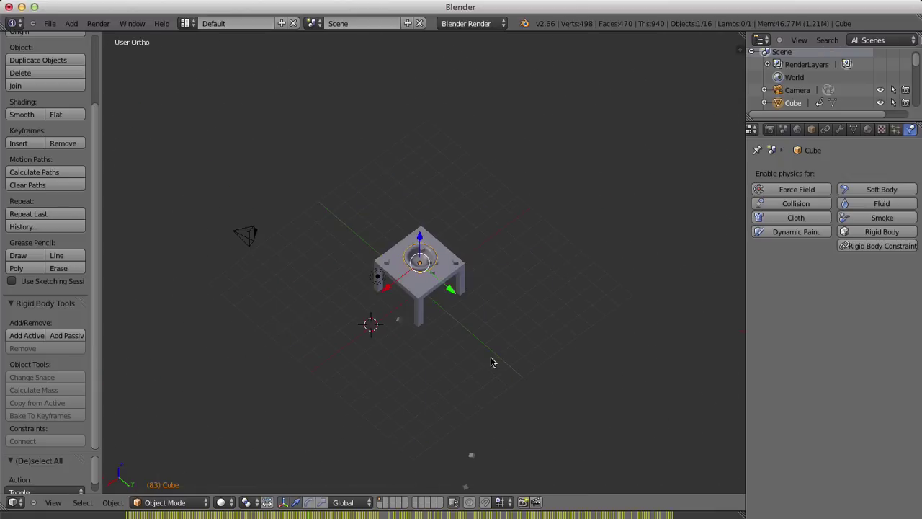
mouse_move(490, 362)
middle_down()
mouse_move(447, 341)
mouse_move(336, 320)
middle_up()
scroll(337, 320, up, 4)
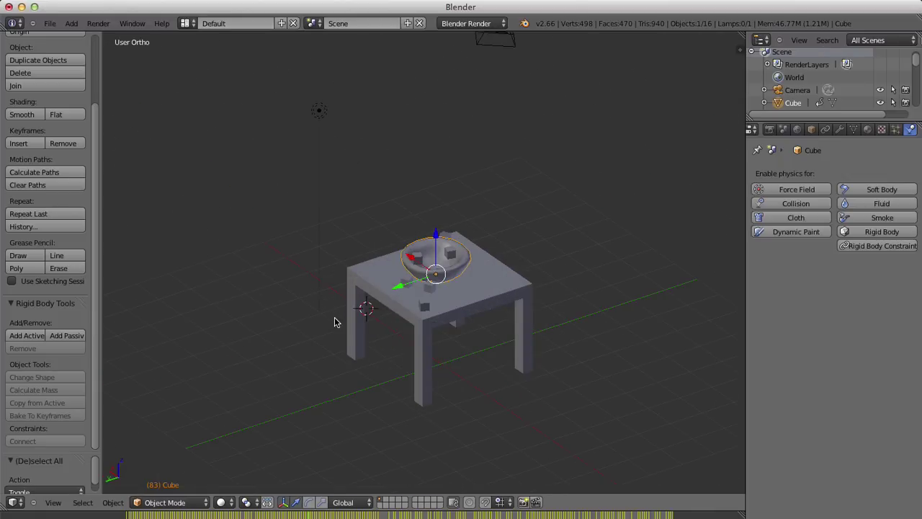
- Toggle the N sidebar to check the bowl's transform, then orbit for a final view
key(n)
scroll(609, 250, up, 2)
scroll(684, 256, up, 2)
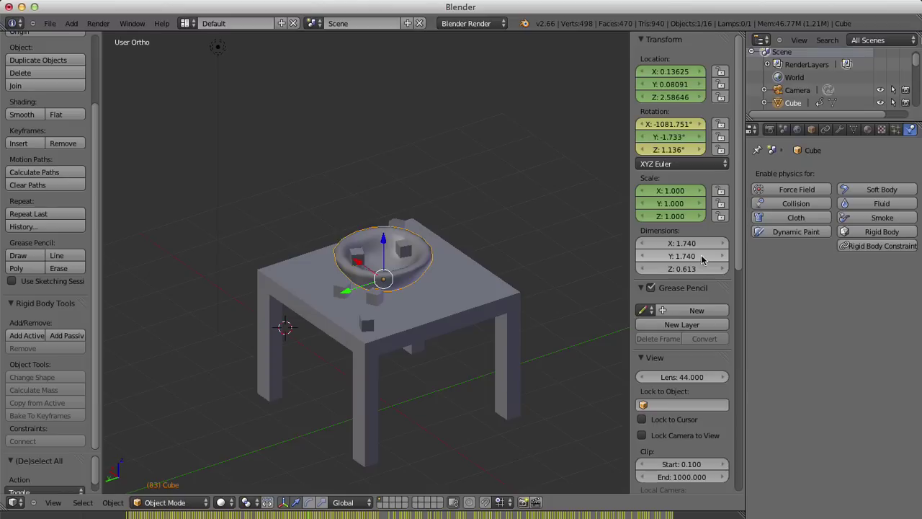
scroll(584, 426, up, 4)
scroll(347, 316, down, 6)
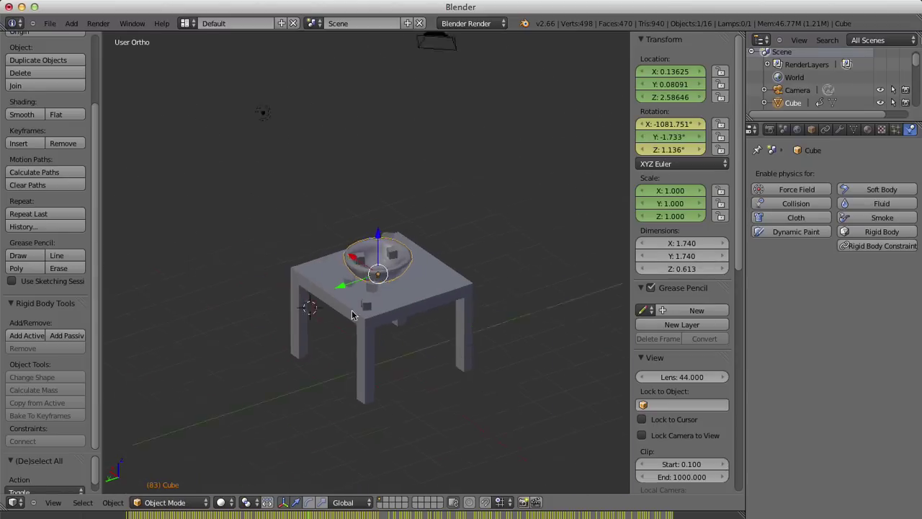
scroll(346, 316, up, 3)
scroll(346, 317, down, 4)
key(n)
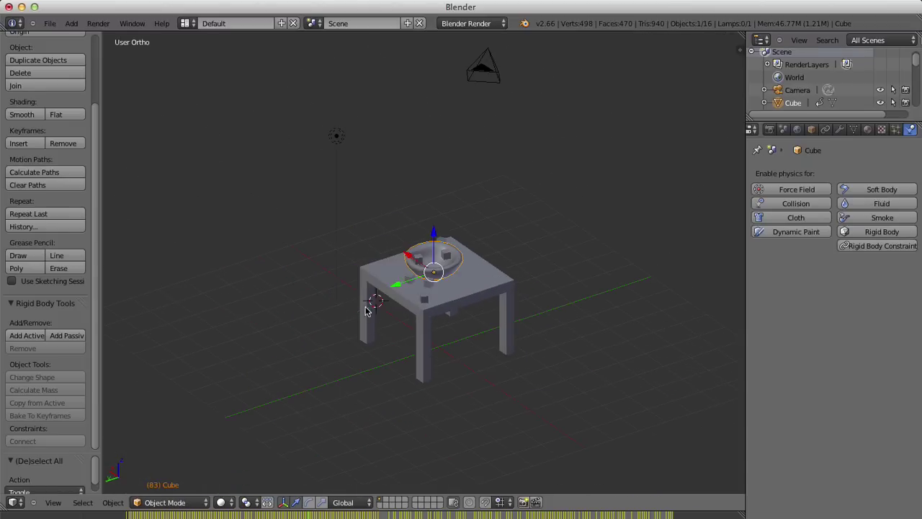
scroll(364, 314, up, 1)
scroll(362, 324, up, 2)
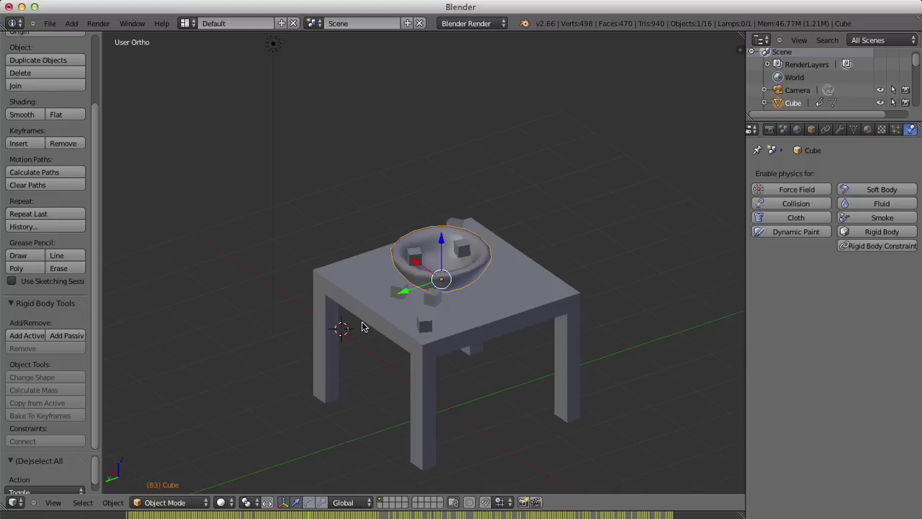
scroll(29, 65, up, 3)
scroll(293, 167, down, 5)
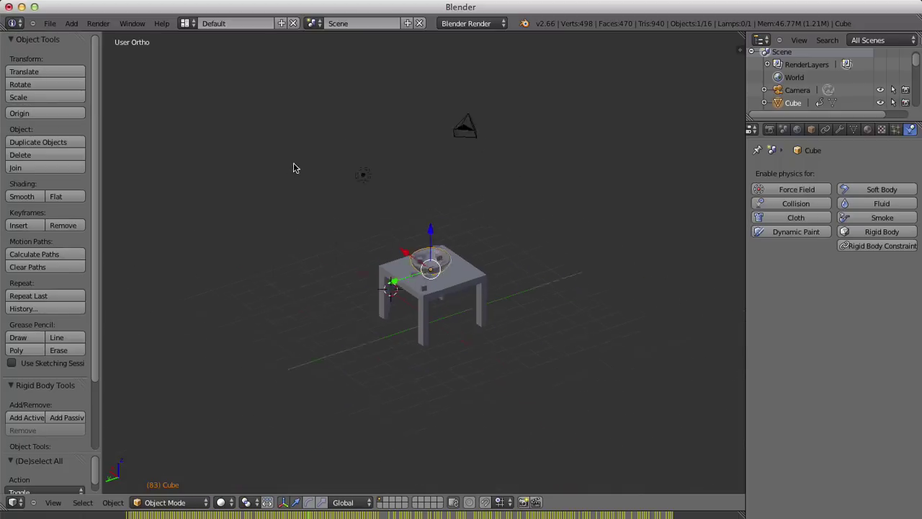
scroll(293, 167, up, 4)
mouse_move(310, 198)
middle_down()
mouse_move(435, 312)
mouse_move(753, 315)
middle_up()
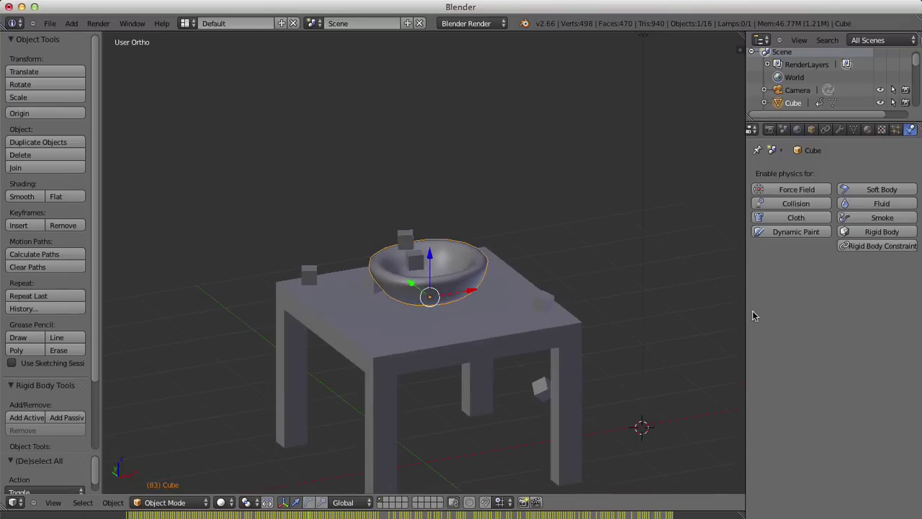